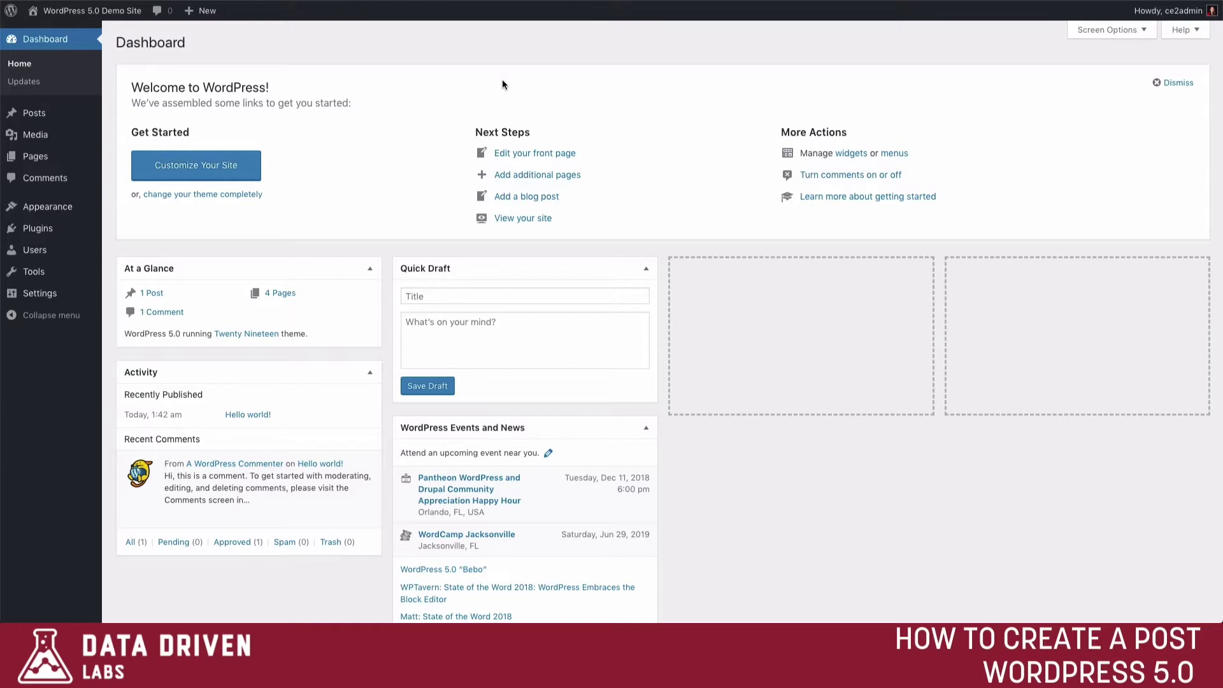
- Start a new post from the Posts list
{"action": "mouse_move", "coordinate": [52, 116]}
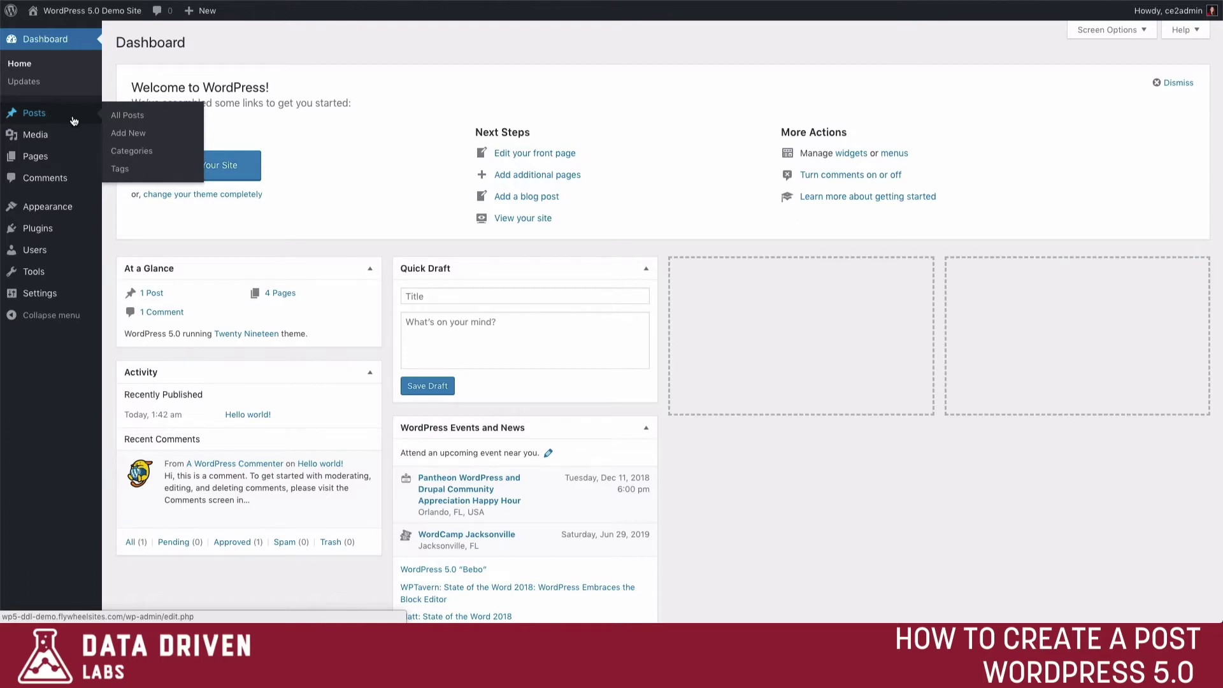
{"action": "left_click", "coordinate": [70, 119]}
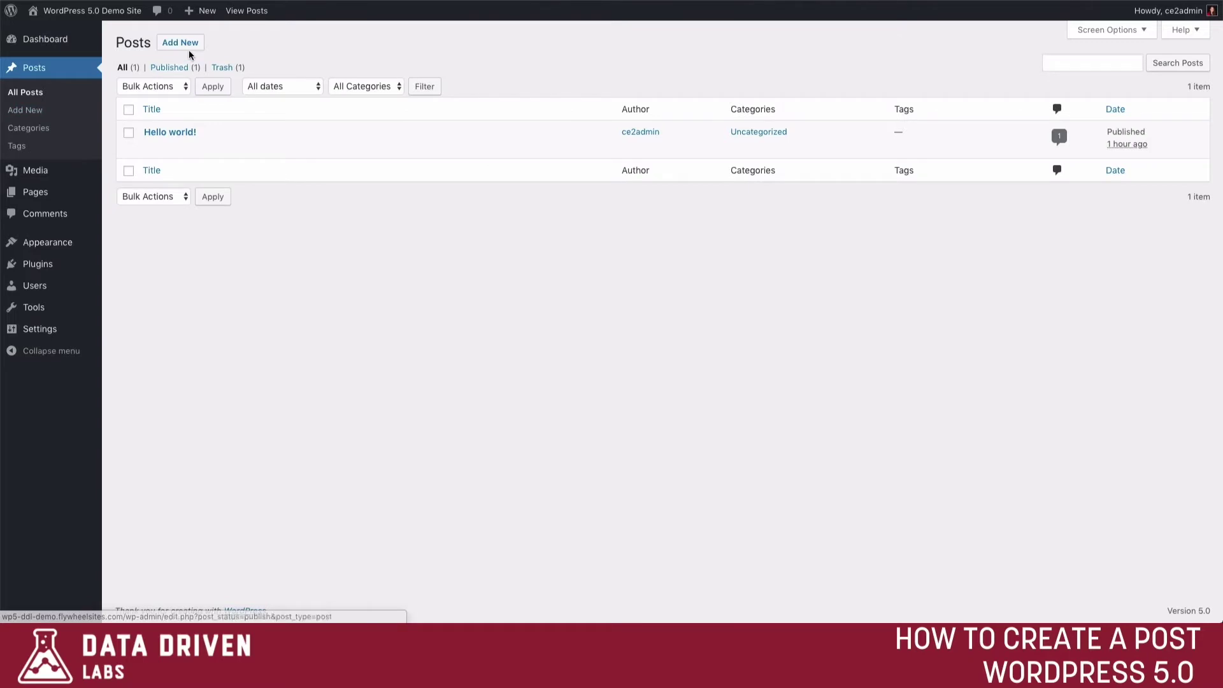
{"action": "left_click", "coordinate": [182, 44]}
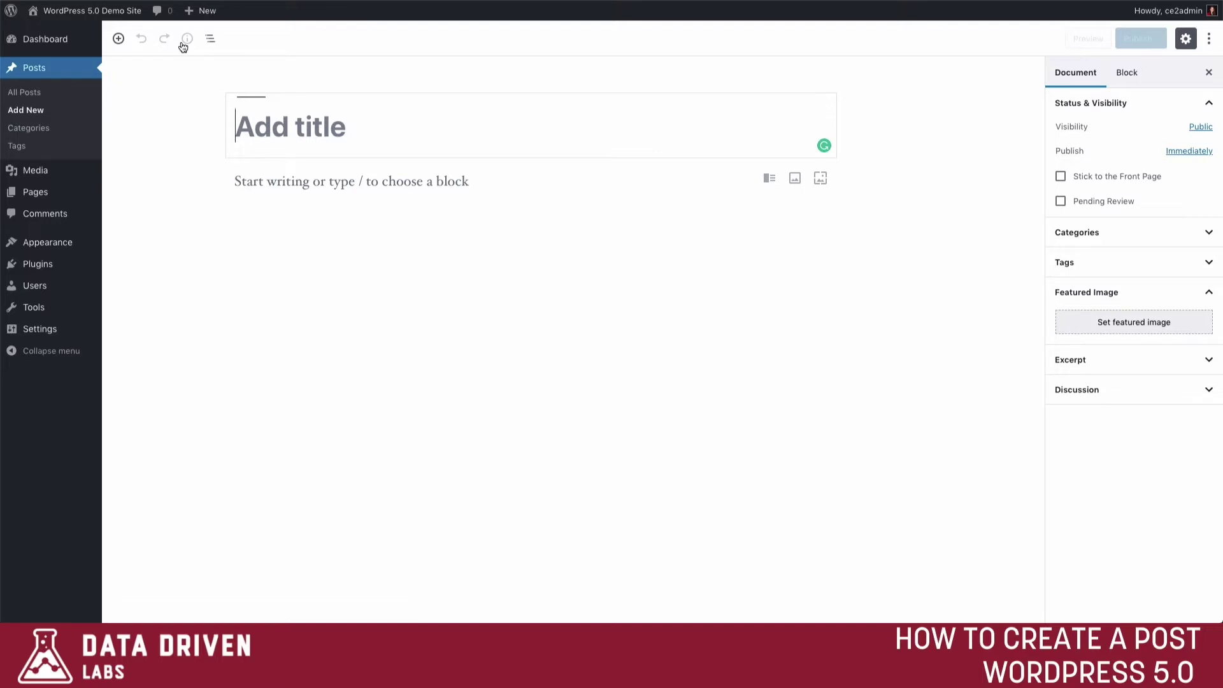
- Title the post 'WordPress 5.0 New Editor'
{"action": "type", "text": "WordPress 4."}
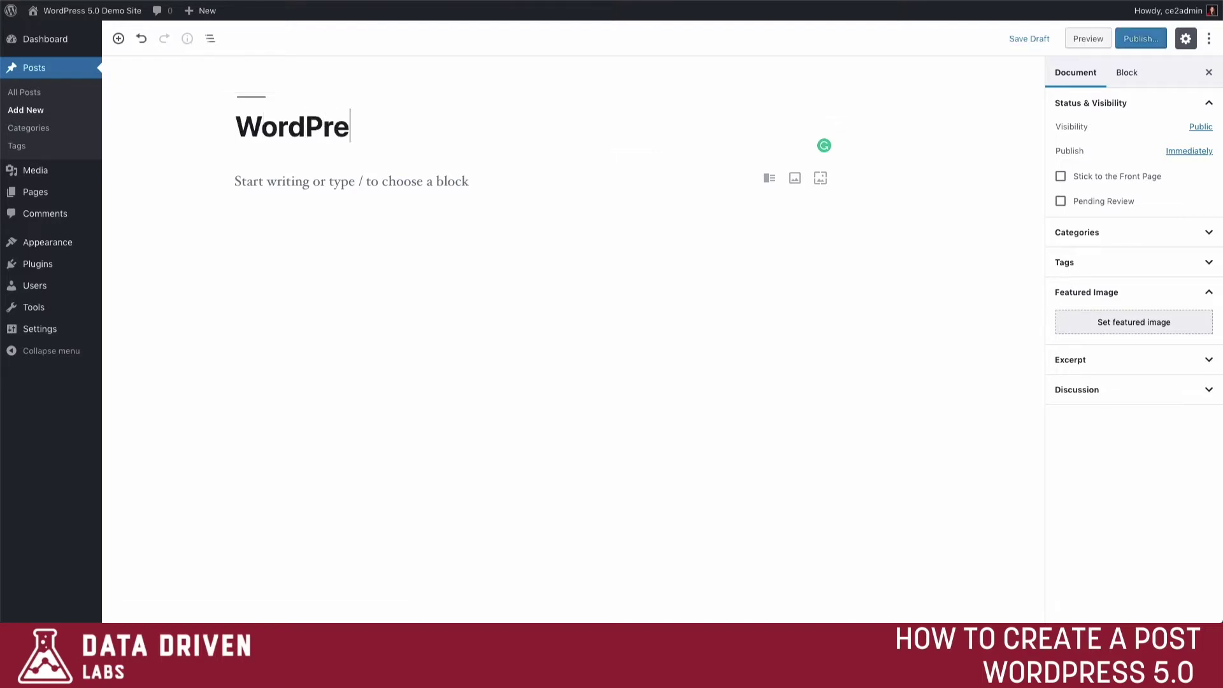
{"action": "key", "text": "BackSpace"}
{"action": "key", "text": "BackSpace"}
{"action": "type", "text": "5.0 "}
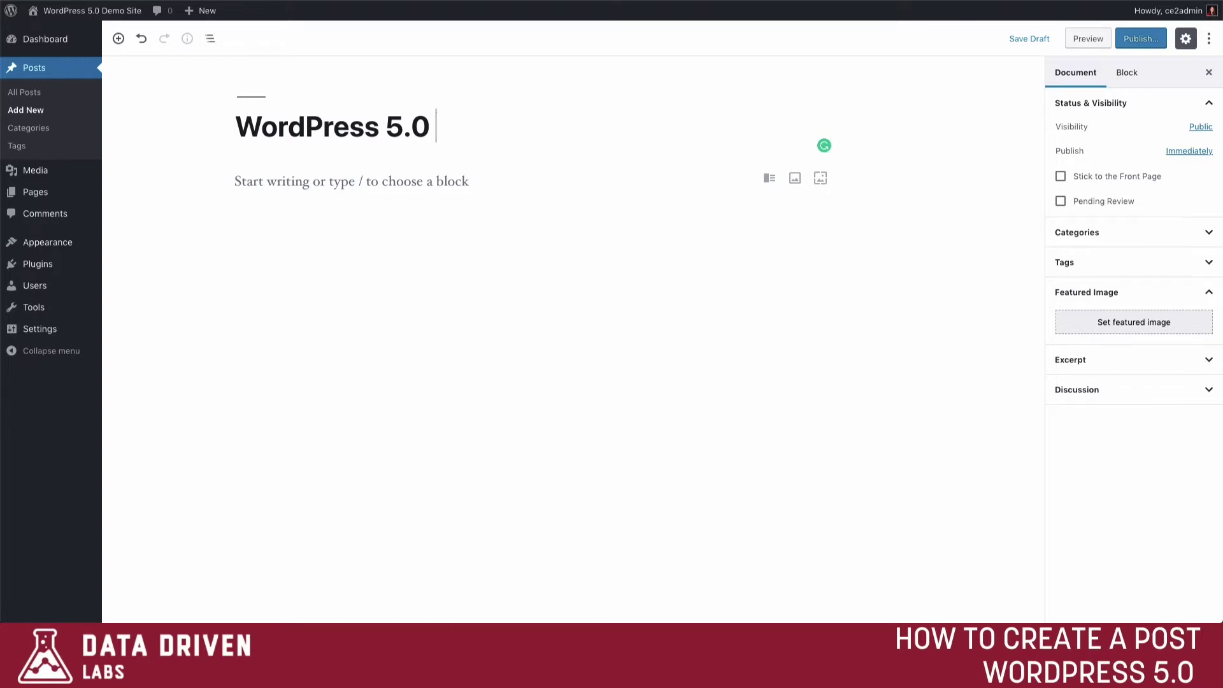
{"action": "type", "text": "New Editor"}
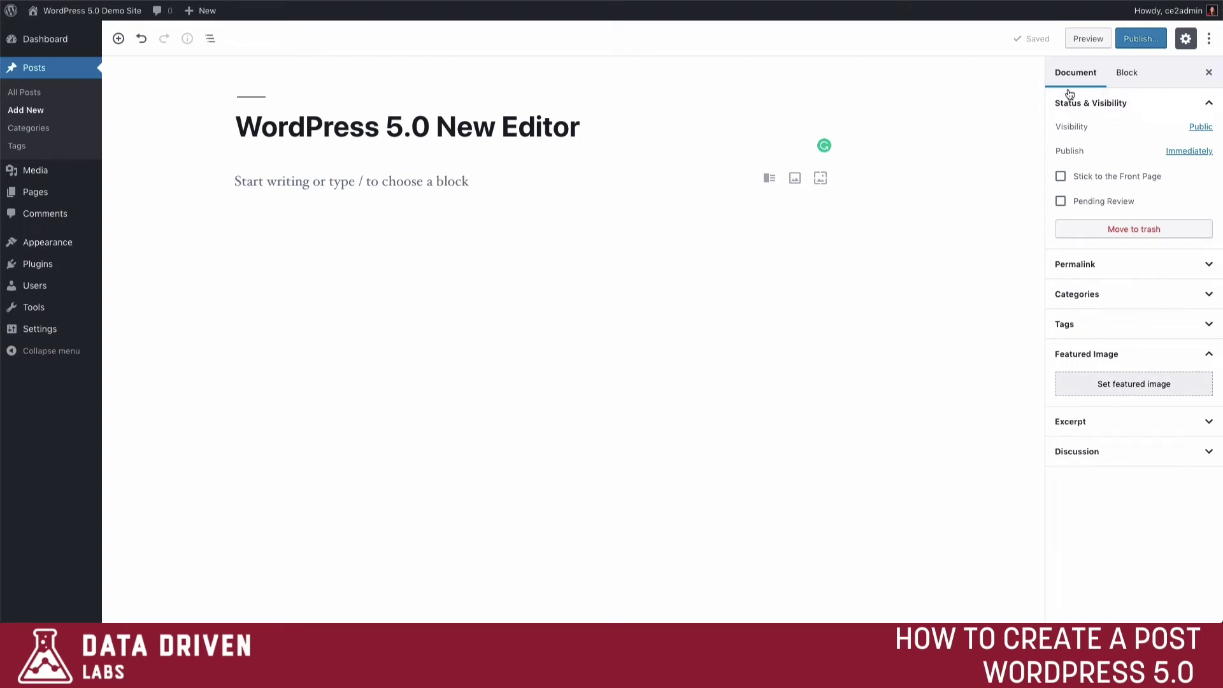
- Expand the Permalink, Categories and Tags panels in the Document settings
{"action": "left_click", "coordinate": [1127, 75]}
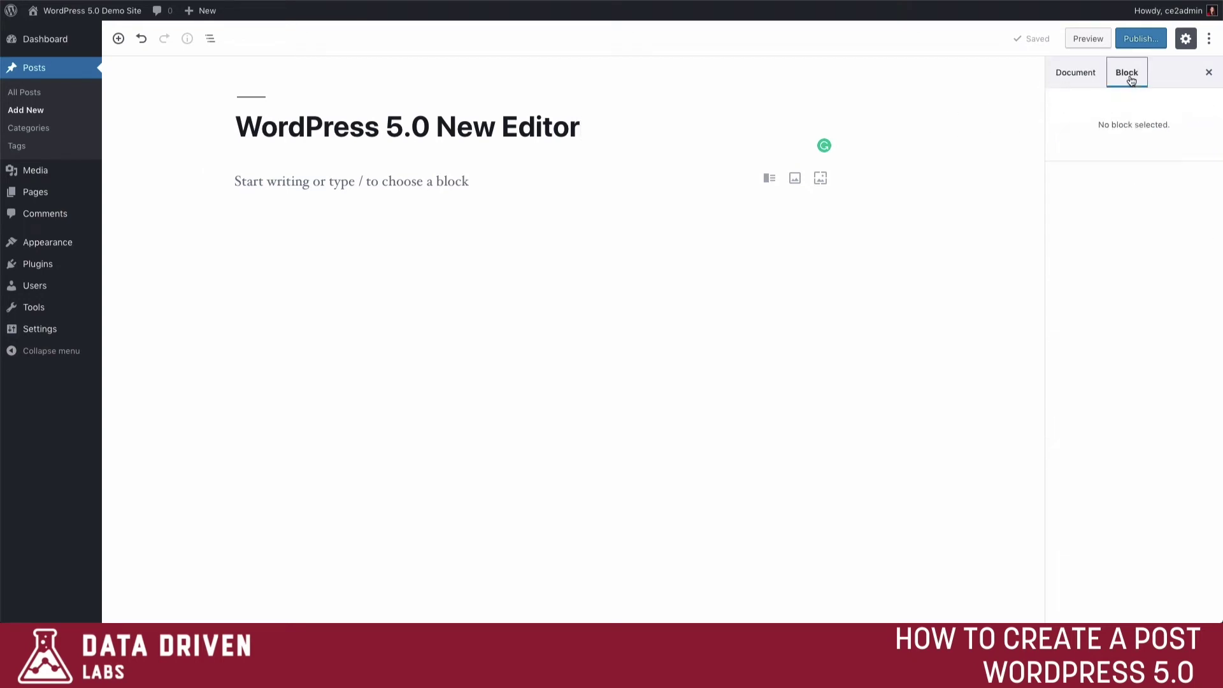
{"action": "left_click", "coordinate": [1073, 75]}
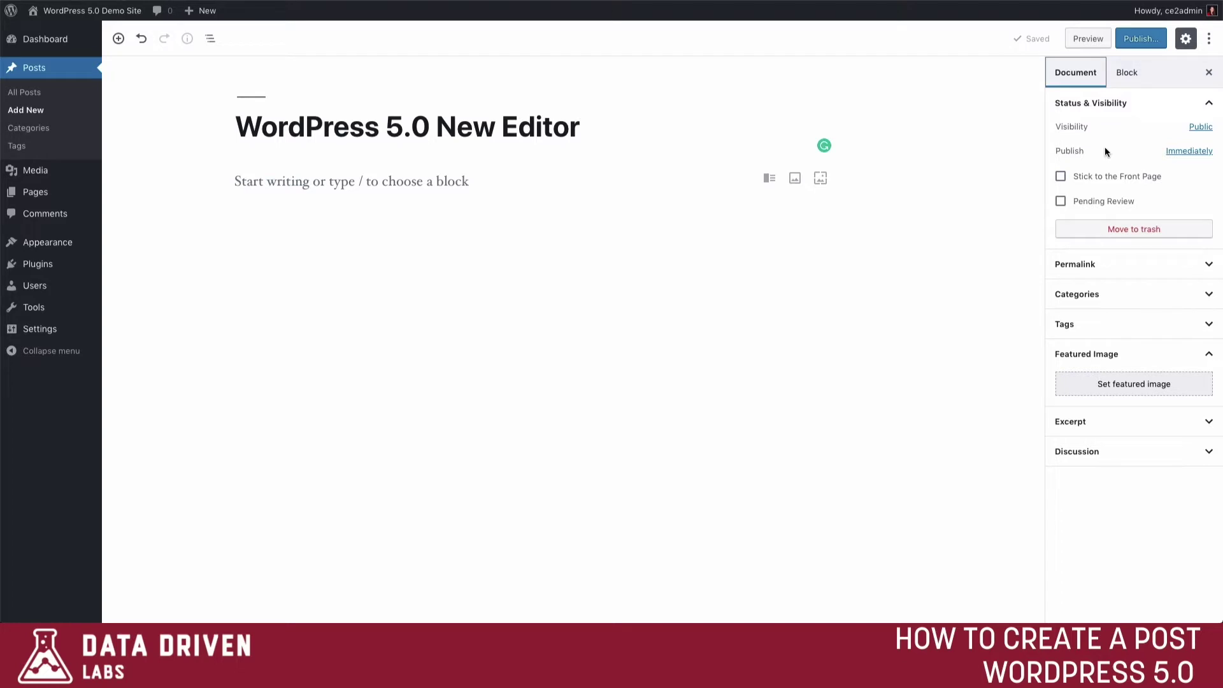
{"action": "left_click", "coordinate": [1102, 267]}
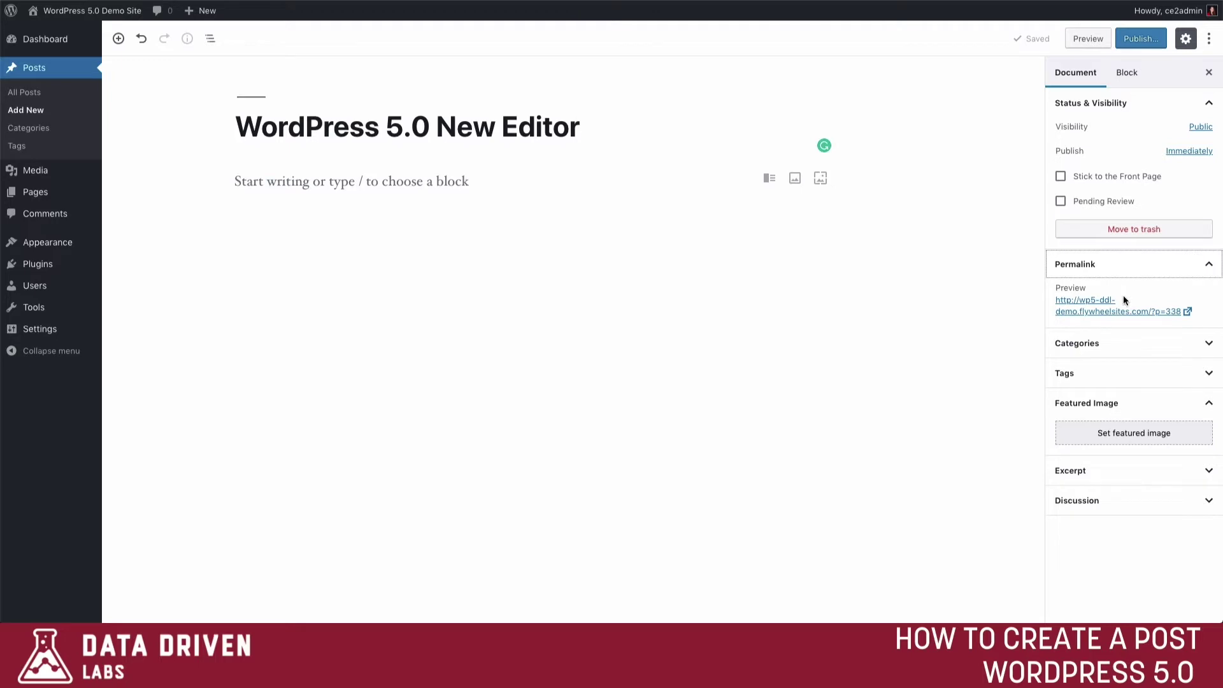
{"action": "left_click", "coordinate": [1148, 345]}
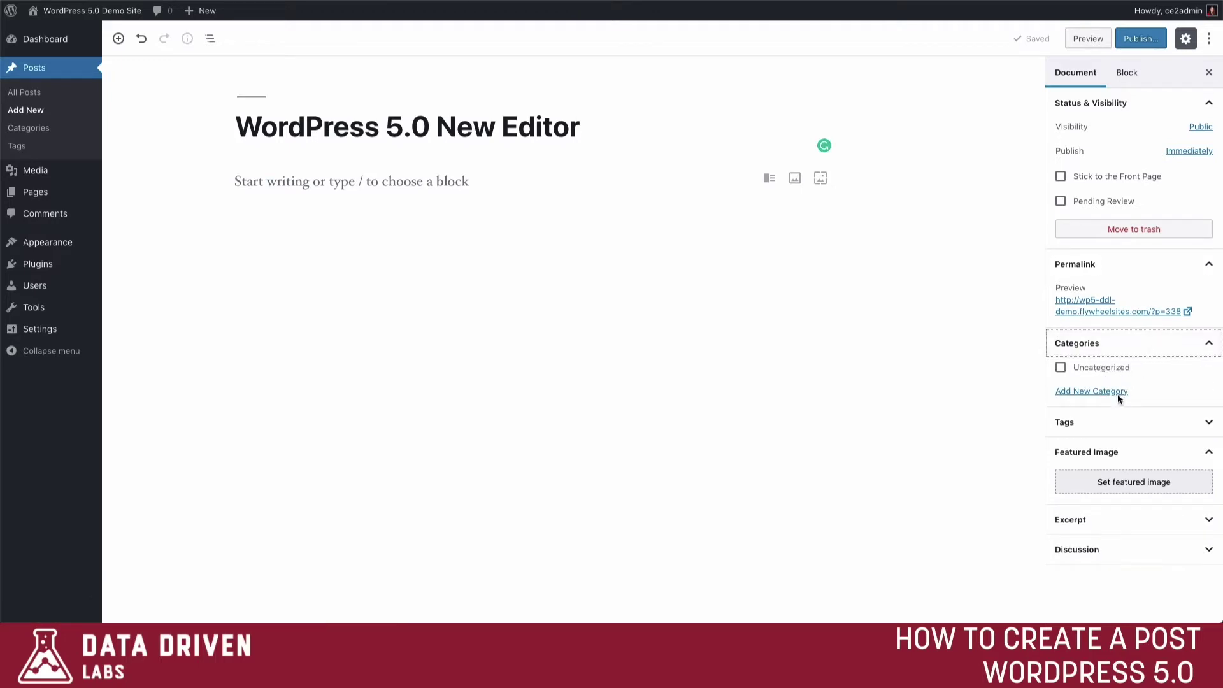
{"action": "left_click", "coordinate": [1143, 425]}
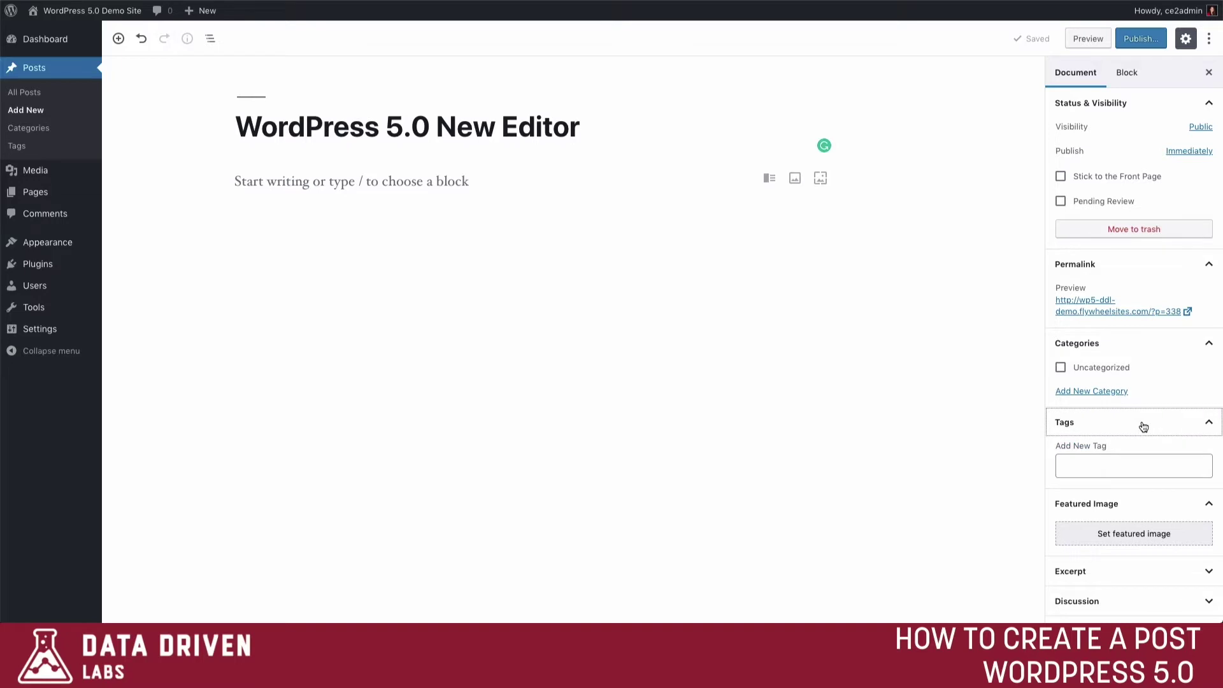
- Add the tag 'WordPress' and expand the Discussion settings
{"action": "left_click", "coordinate": [1111, 472]}
{"action": "type", "text": "WordPress"}
{"action": "key", "text": "Return"}
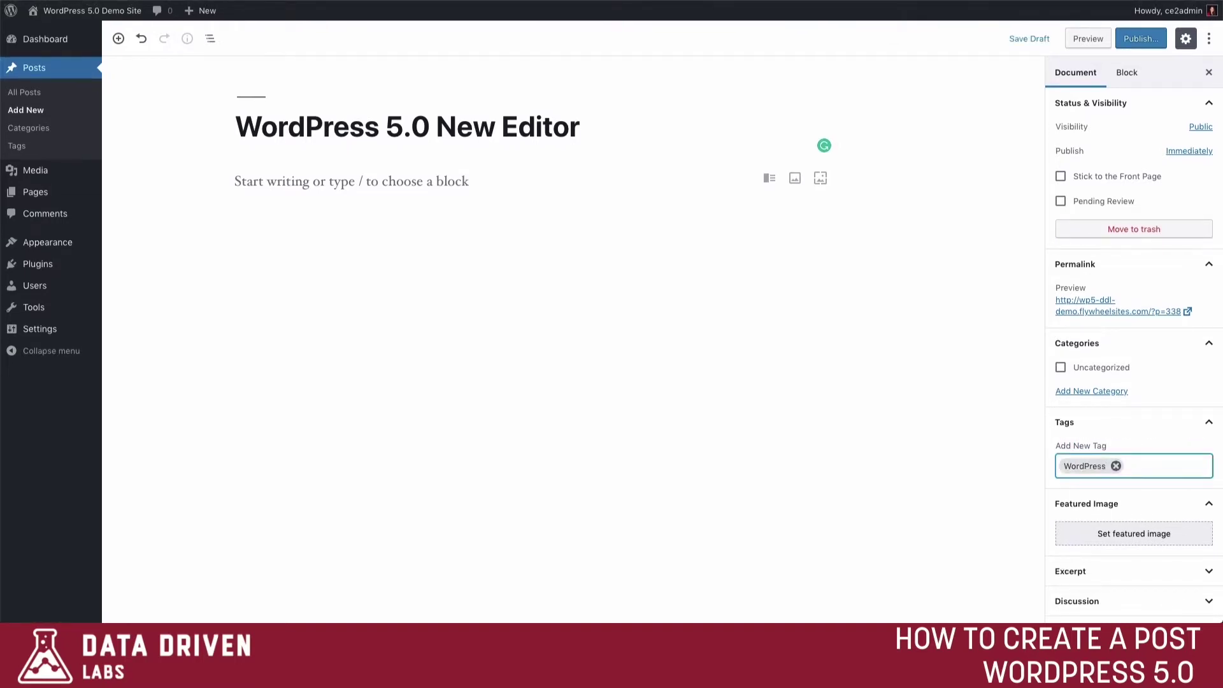
{"action": "left_click", "coordinate": [1114, 601]}
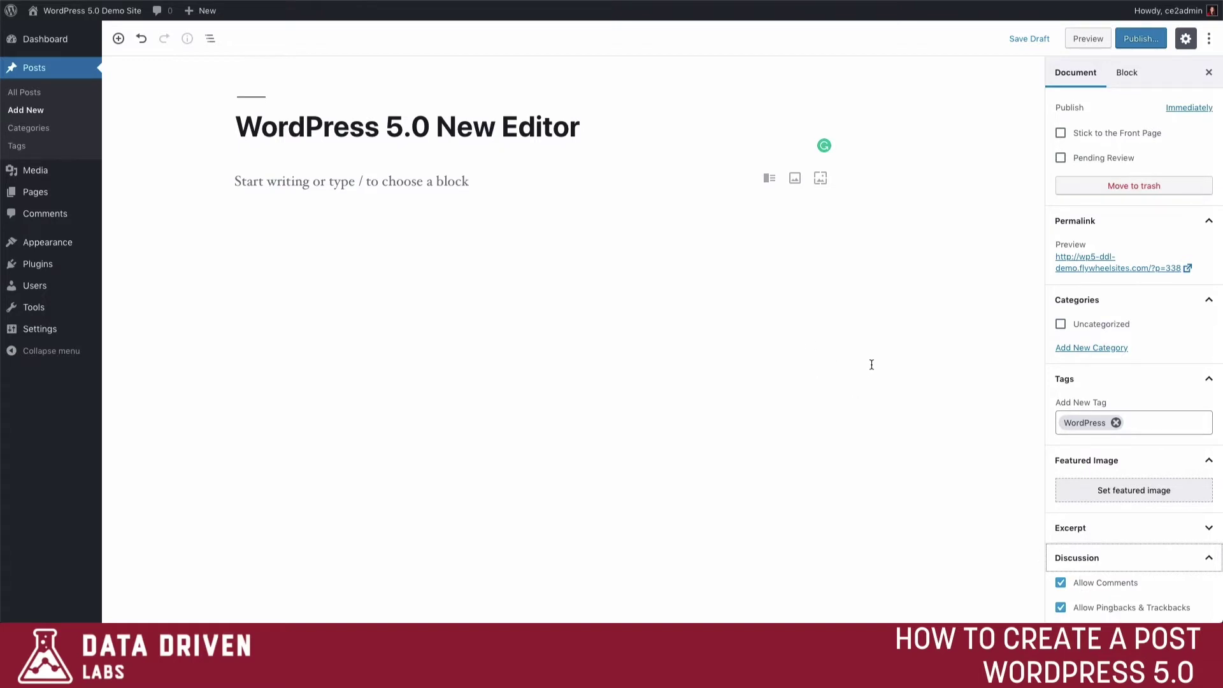
{"action": "scroll", "coordinate": [1091, 349], "scroll_direction": "up", "scroll_amount": 2}
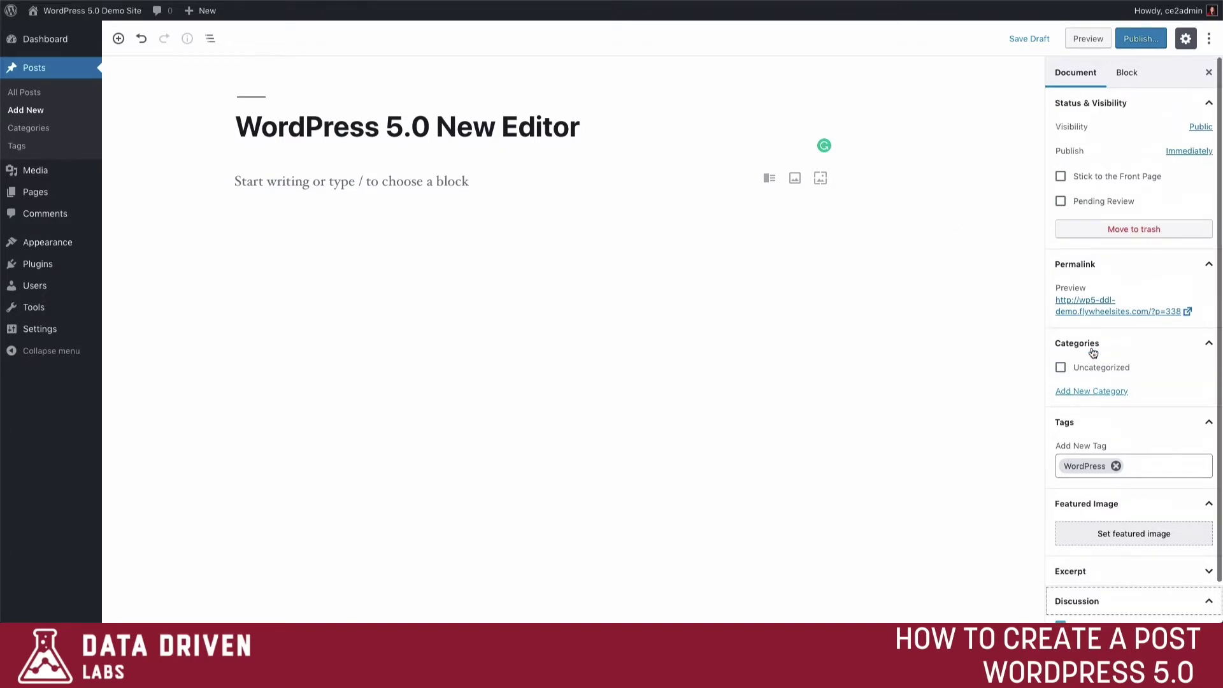
{"action": "left_click", "coordinate": [1186, 41]}
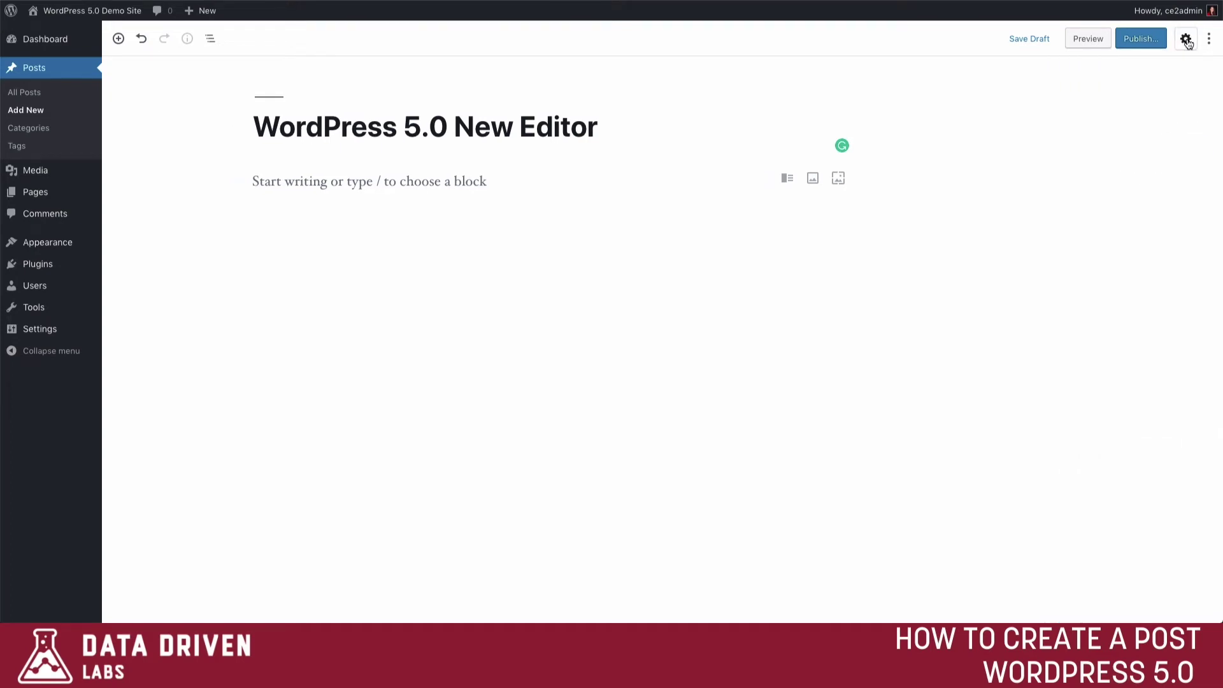
{"action": "left_click", "coordinate": [1186, 41]}
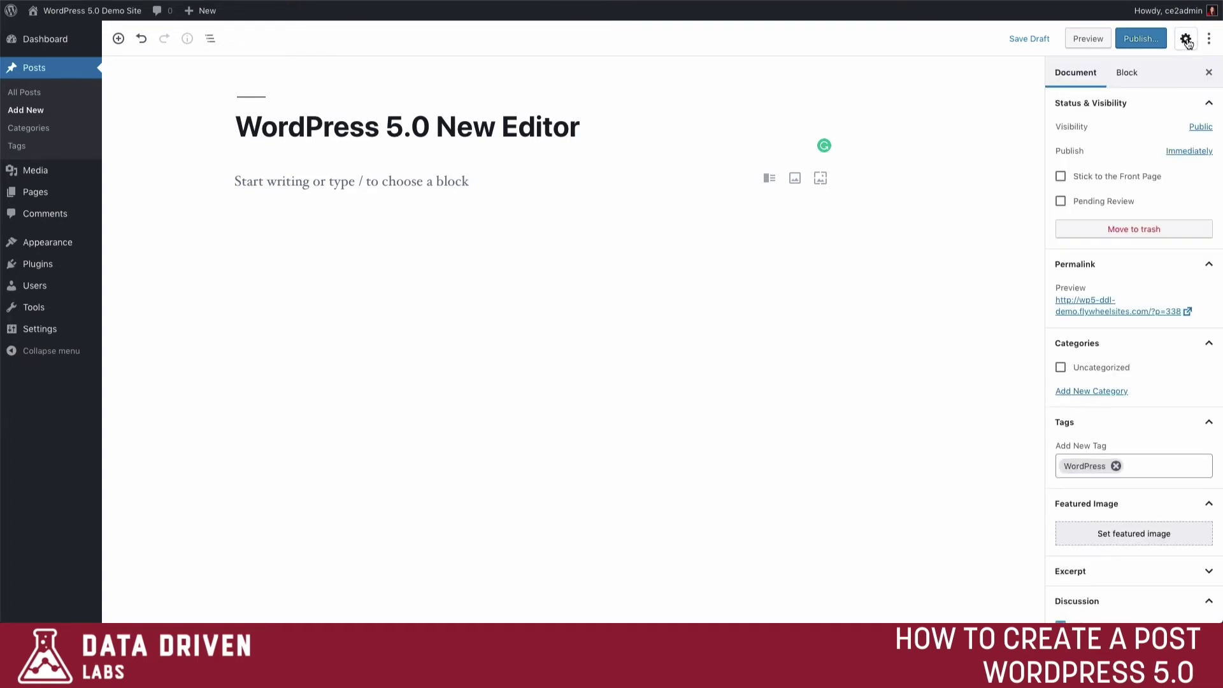
{"action": "left_click", "coordinate": [1186, 41]}
{"action": "left_click", "coordinate": [1186, 40]}
{"action": "left_click", "coordinate": [211, 40]}
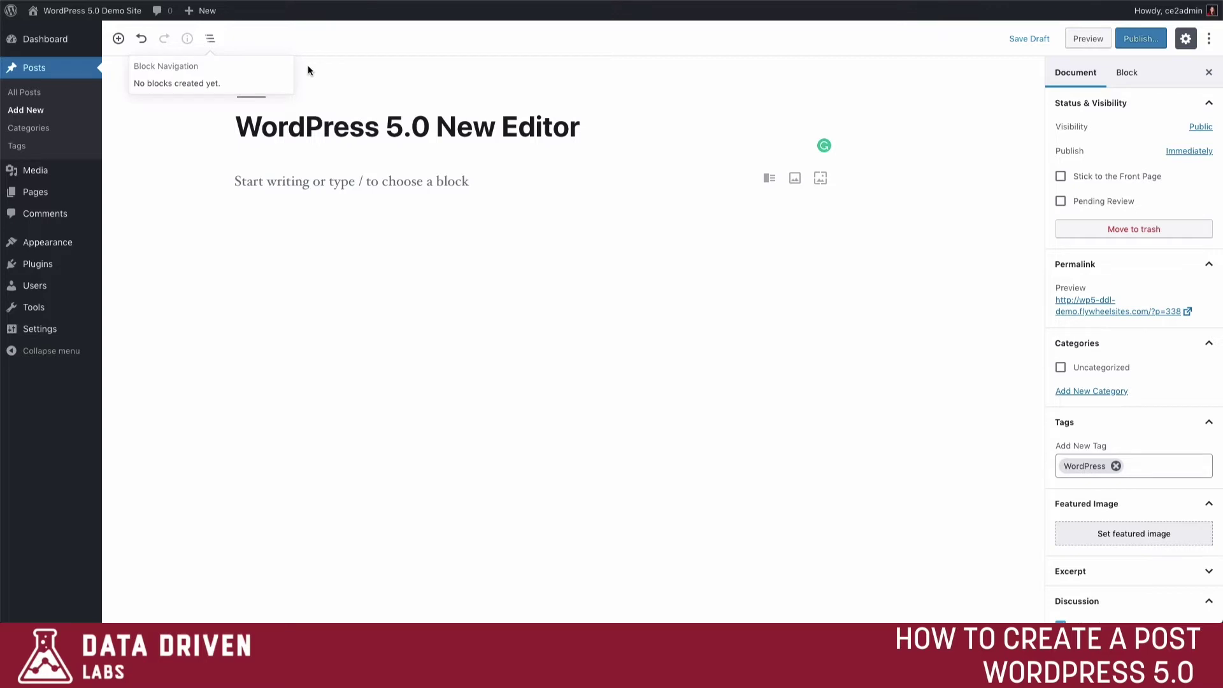
{"action": "left_click", "coordinate": [324, 63]}
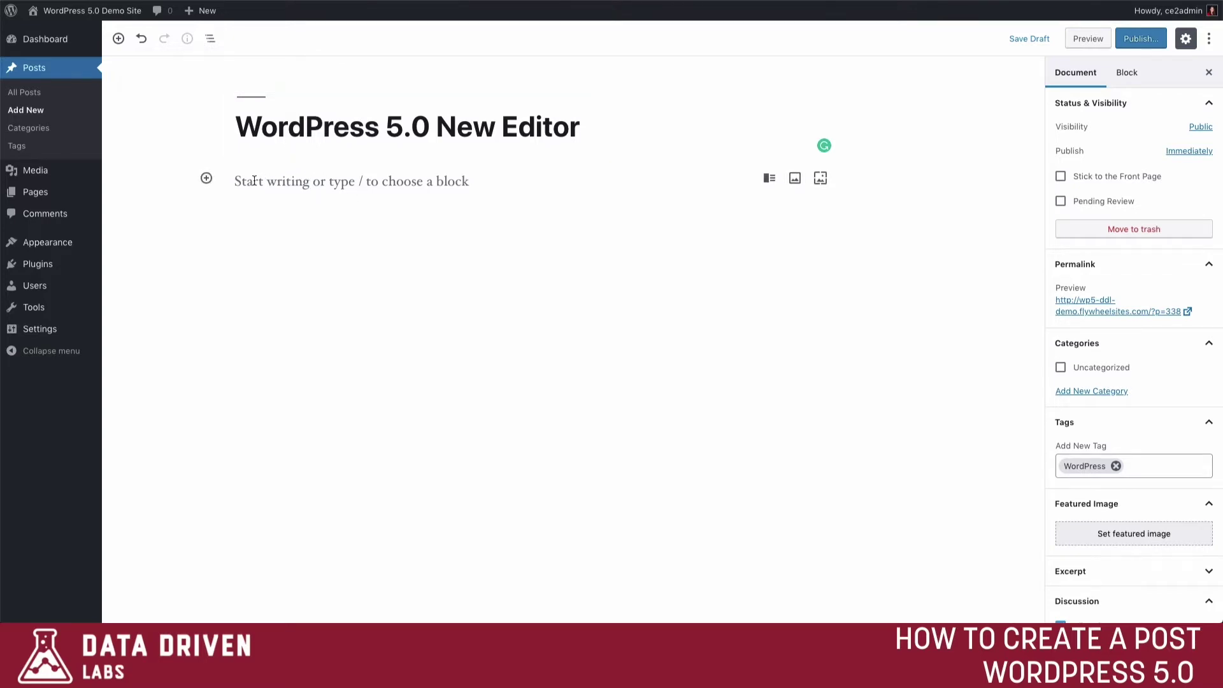
- Paste Lorem ipsum text from the generator extension into the first paragraph
{"action": "left_click", "coordinate": [306, 181]}
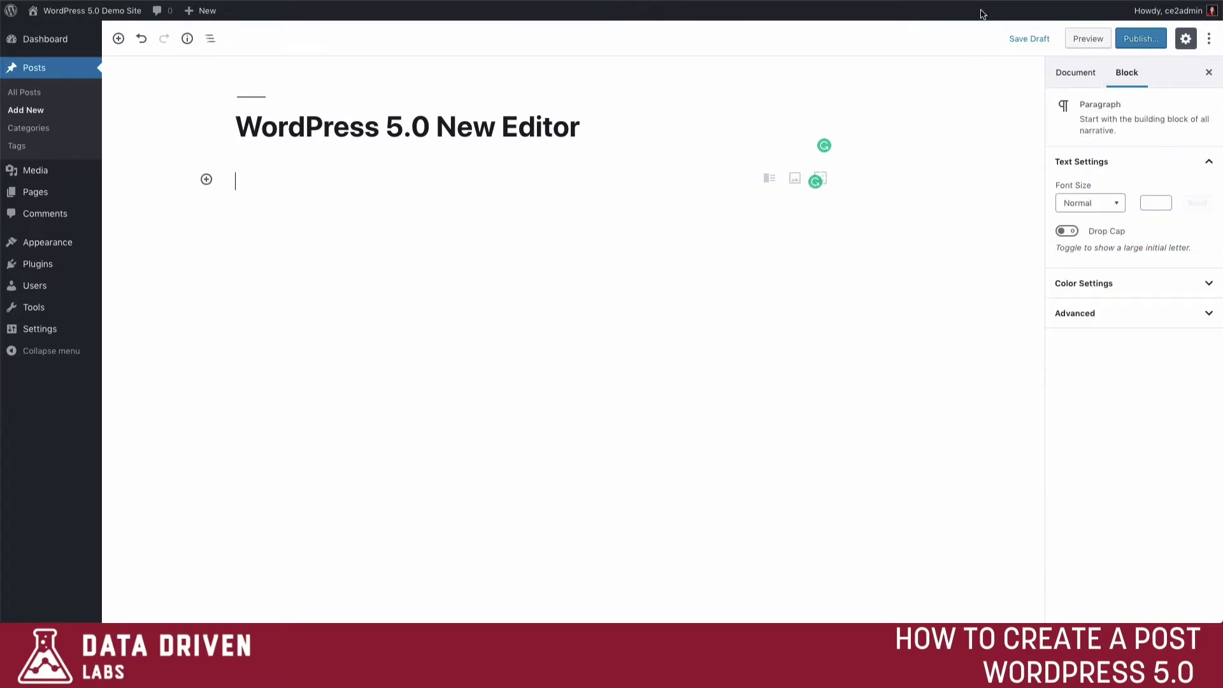
{"action": "left_click", "coordinate": [1140, 0]}
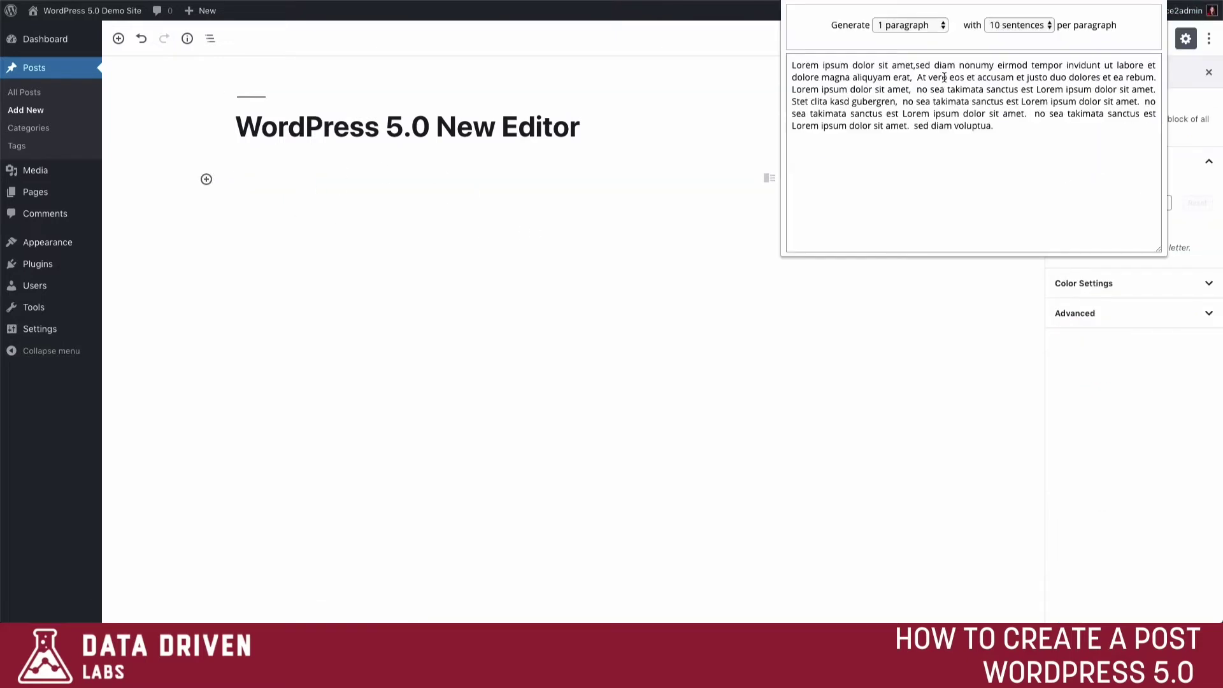
{"action": "left_click", "coordinate": [1025, 135]}
{"action": "key", "text": "ctrl+a"}
{"action": "key", "text": "ctrl+c"}
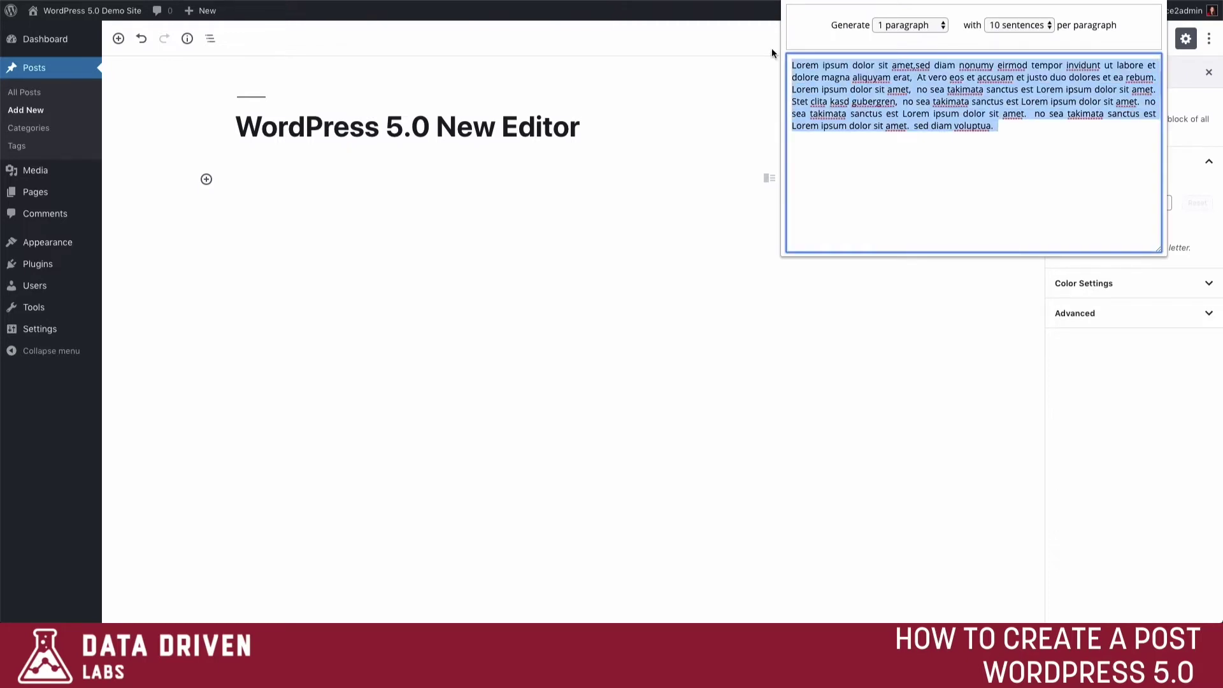
{"action": "left_click", "coordinate": [330, 179]}
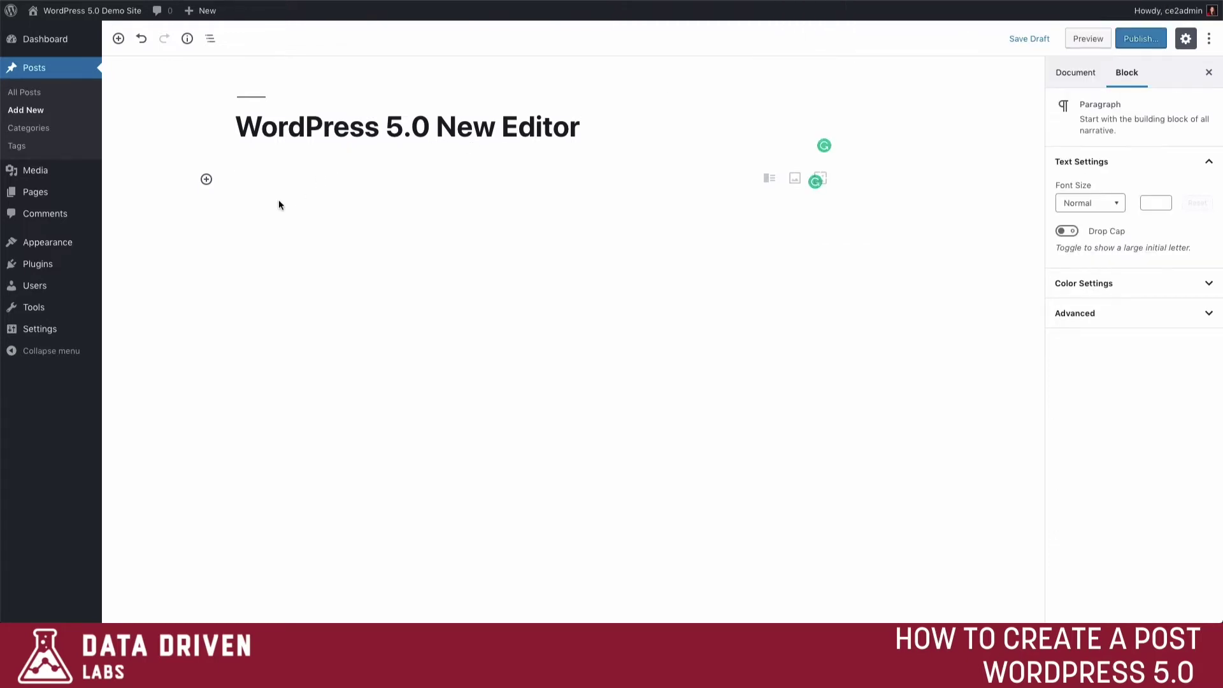
{"action": "key", "text": "ctrl+v"}
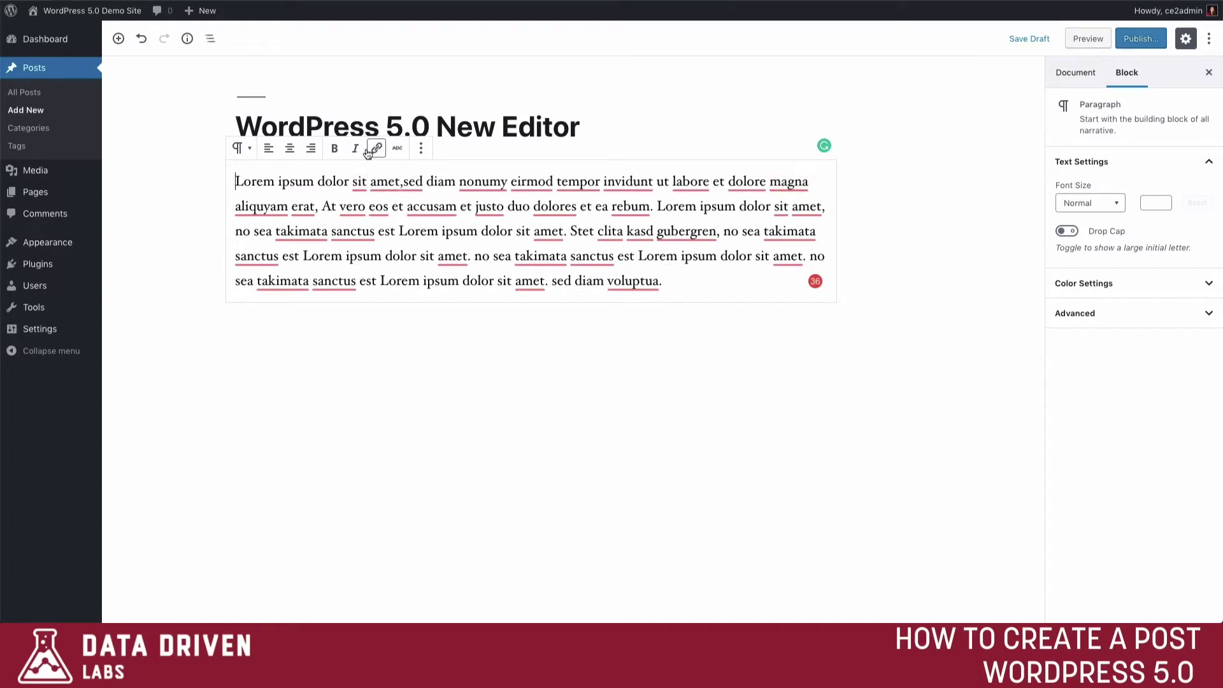
- Bold the word 'dolor' and italicise a Lorem ipsum phrase on the third line
{"action": "left_click_drag", "start_coordinate": [318, 182], "coordinate": [354, 182]}
{"action": "left_click", "coordinate": [334, 148]}
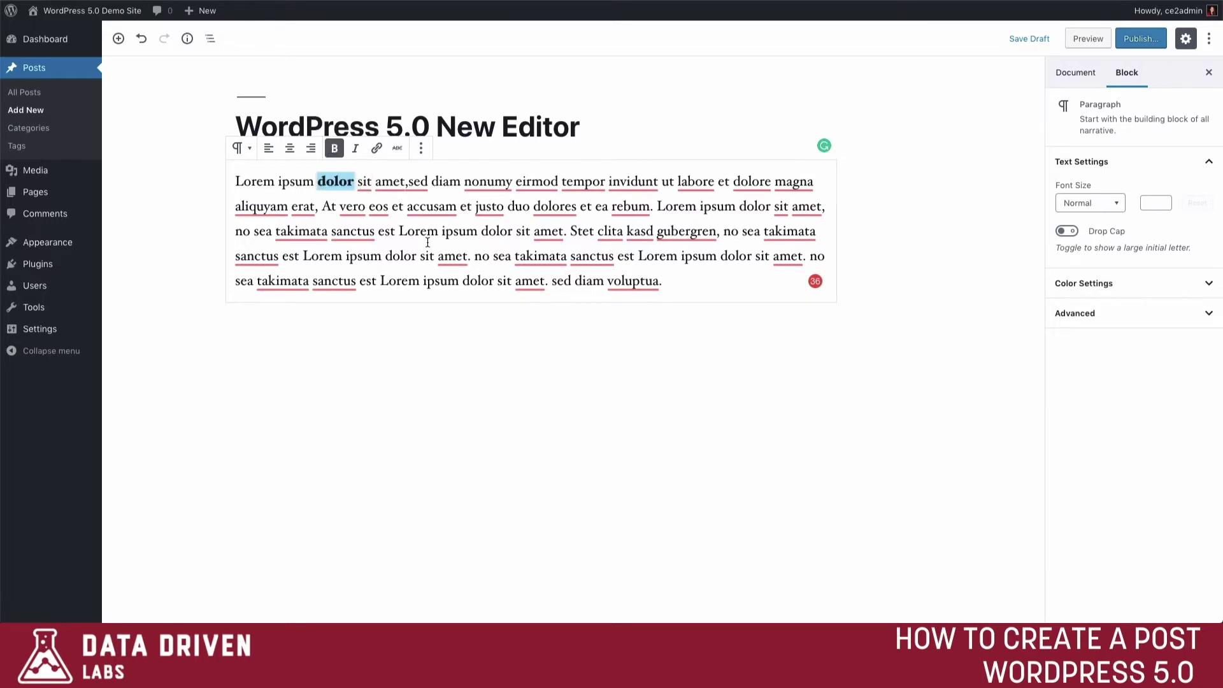
{"action": "left_click_drag", "start_coordinate": [399, 232], "coordinate": [465, 237]}
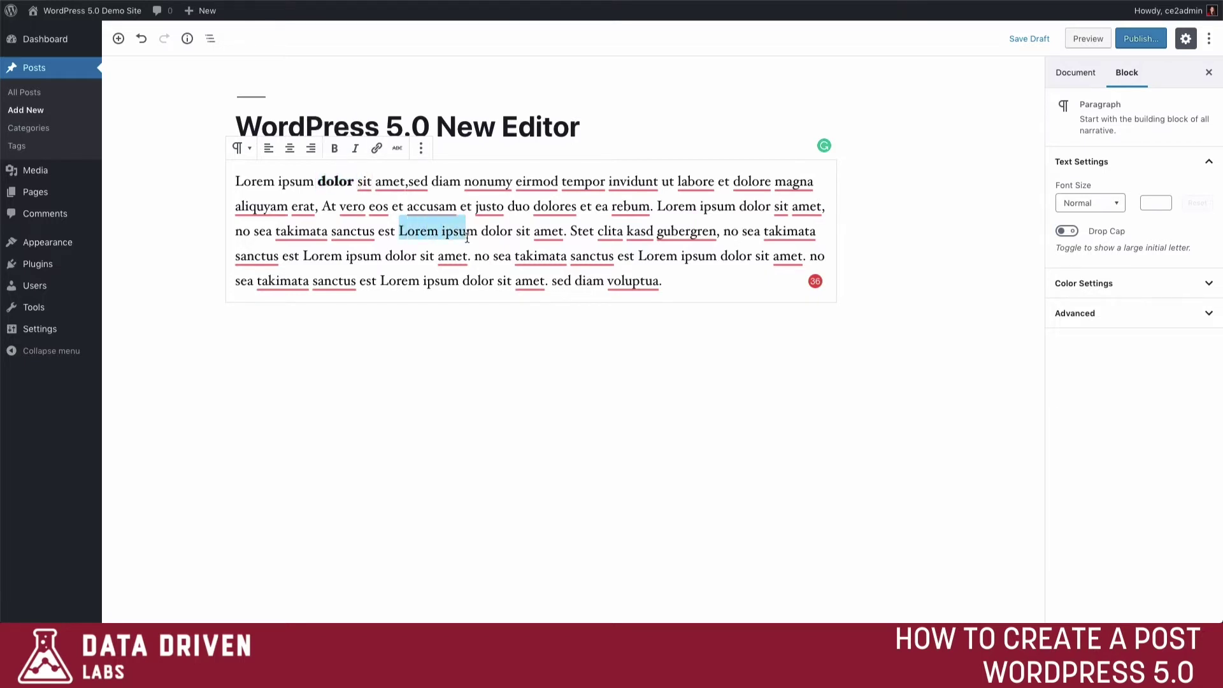
{"action": "left_click", "coordinate": [355, 147]}
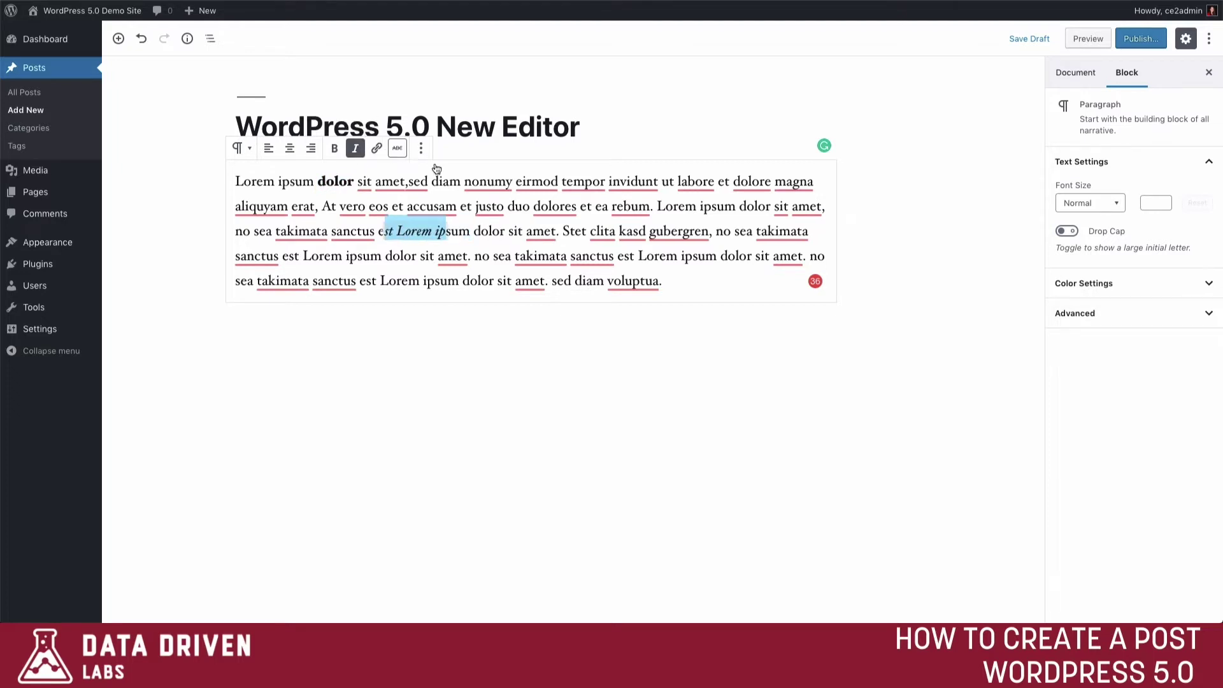
{"action": "left_click", "coordinate": [561, 209]}
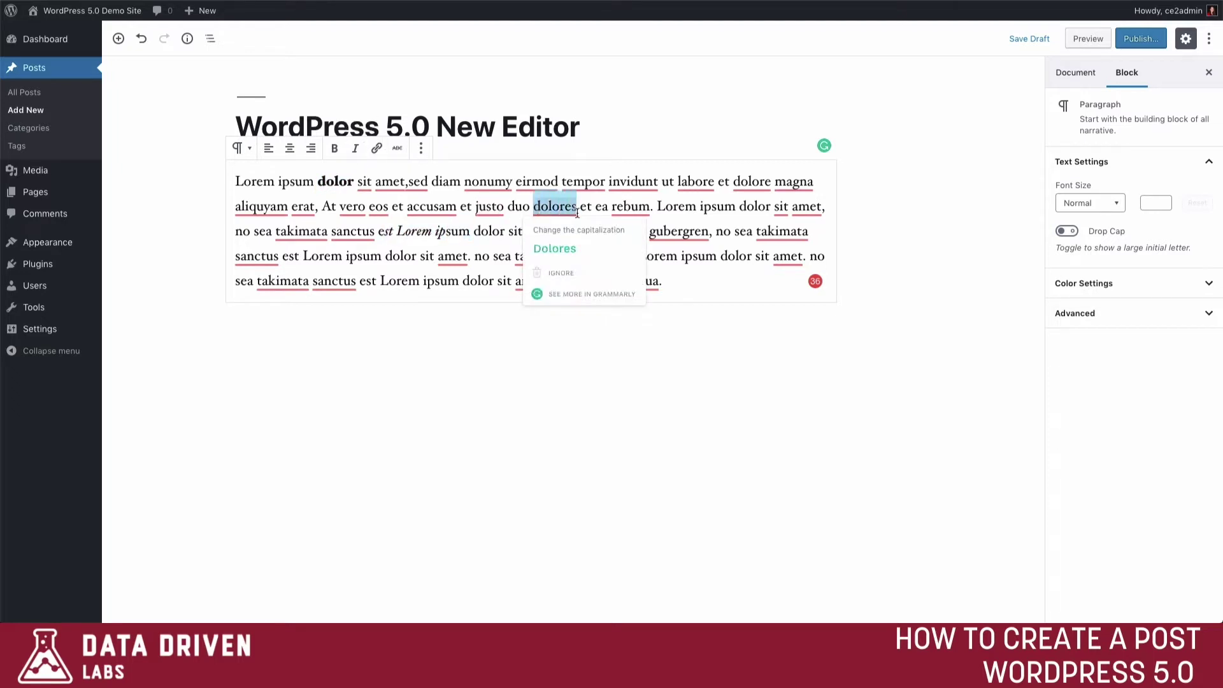
{"action": "left_click", "coordinate": [377, 148]}
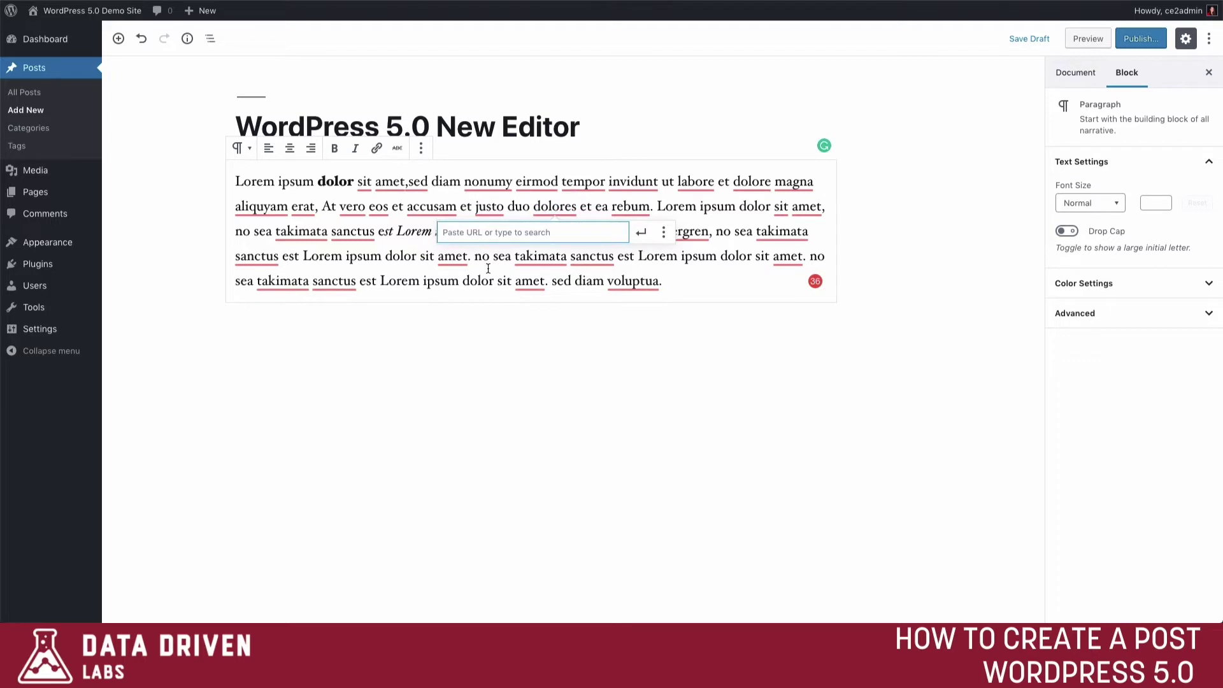
{"action": "type", "text": "https://google.com"}
{"action": "key", "text": "Return"}
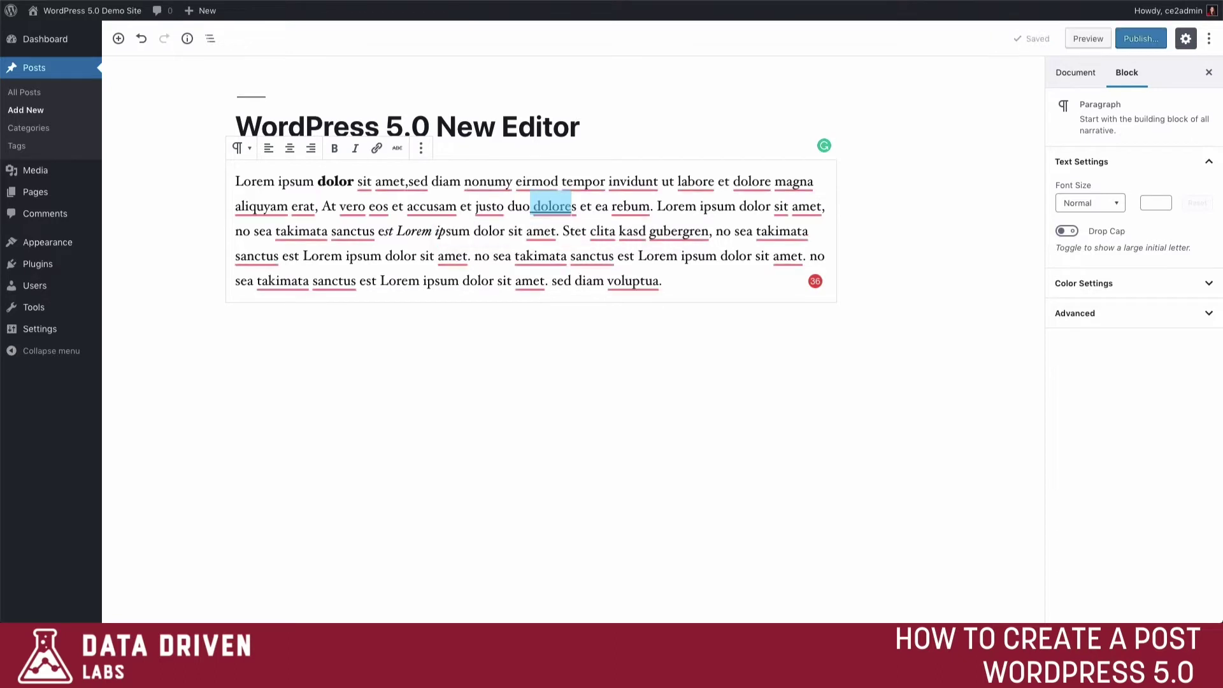
{"action": "left_click", "coordinate": [738, 232]}
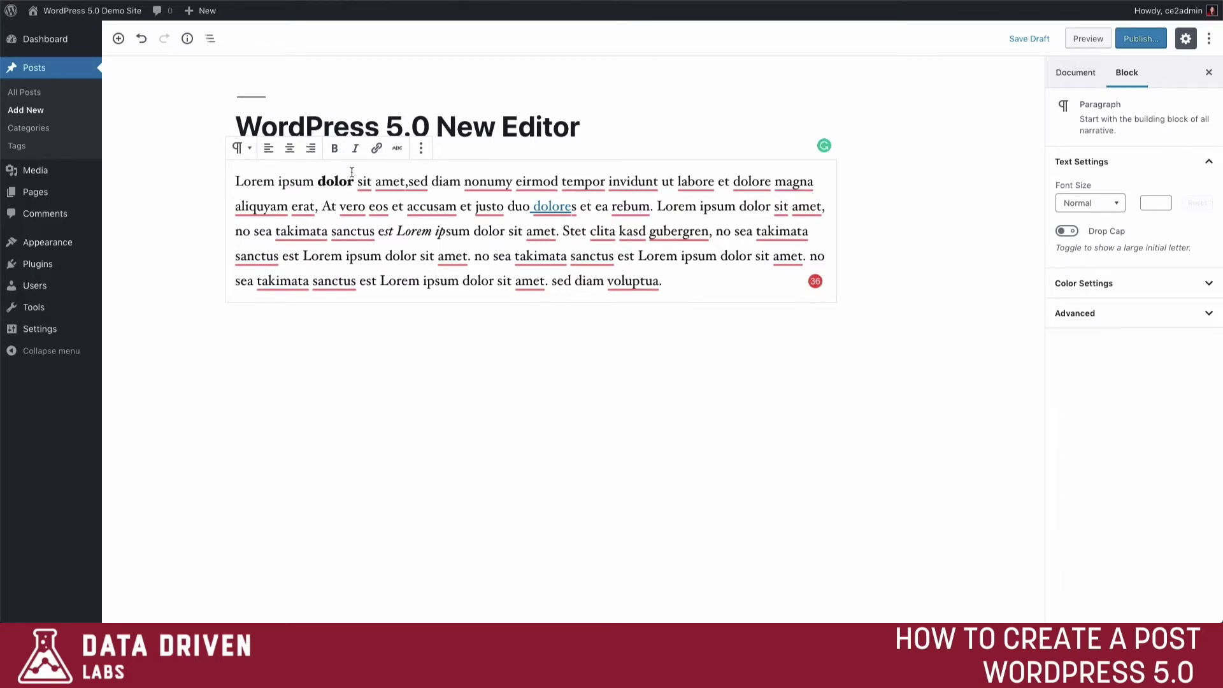
- Keep Normal font size and turn on Drop Cap for the paragraph
{"action": "mouse_move", "coordinate": [395, 174]}
{"action": "left_click", "coordinate": [1111, 210]}
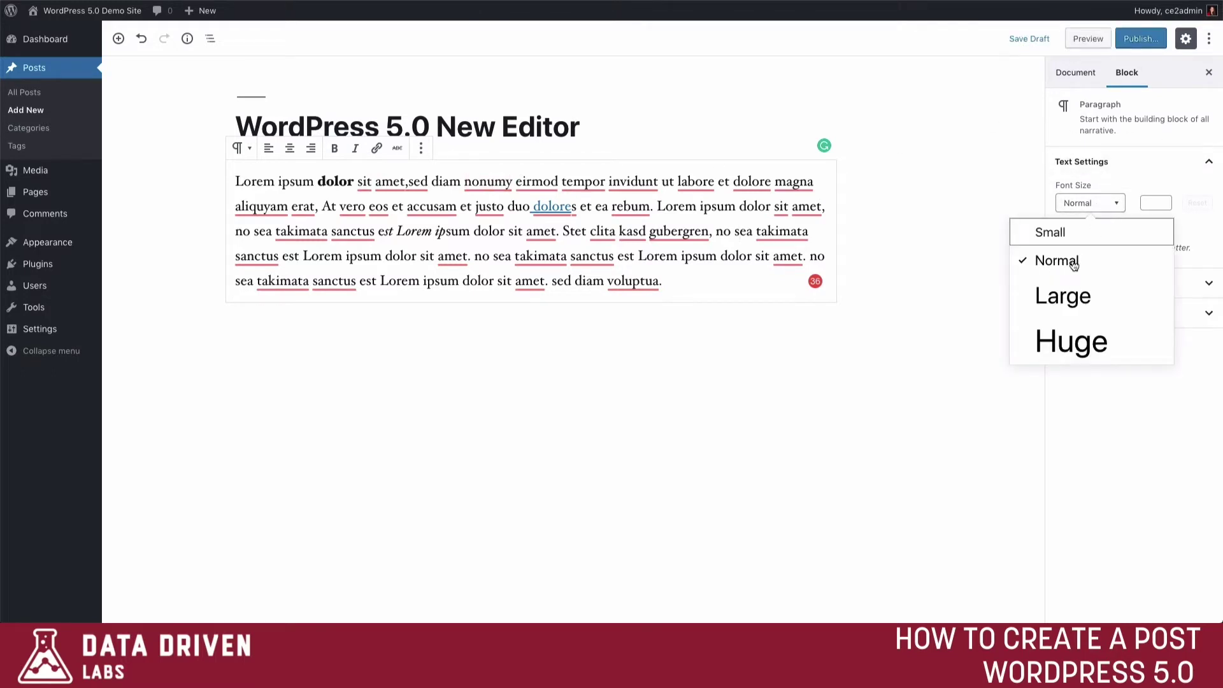
{"action": "left_click", "coordinate": [1140, 174]}
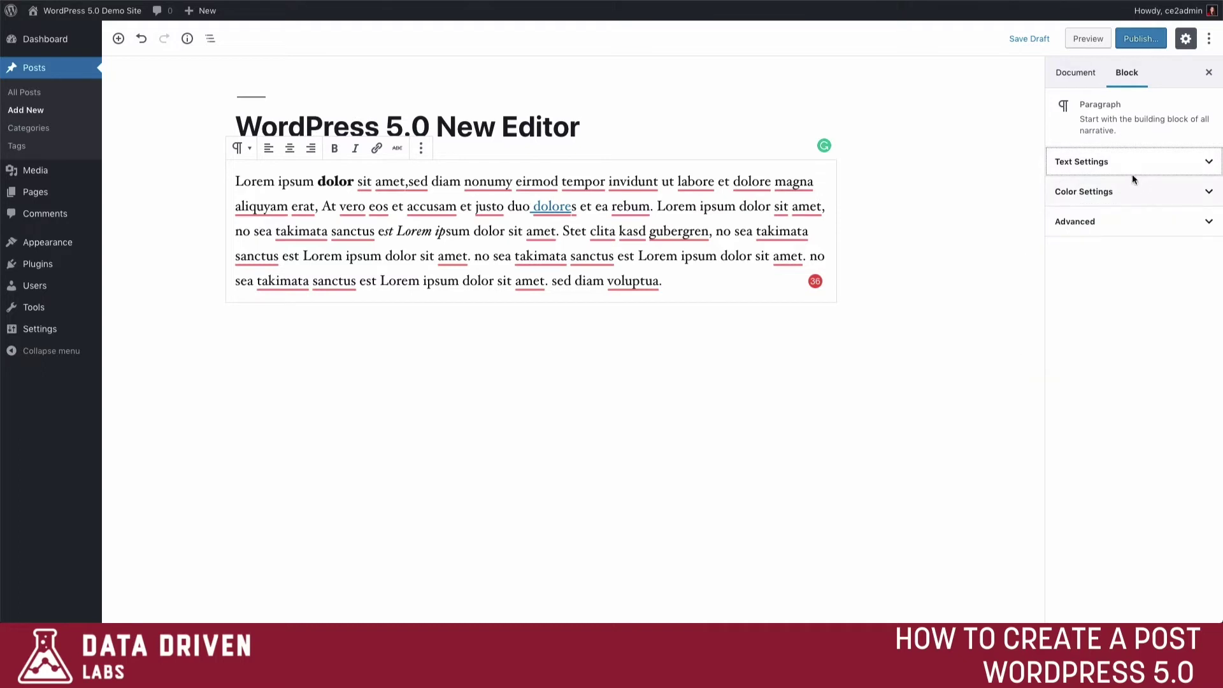
{"action": "left_click", "coordinate": [1133, 168]}
{"action": "left_click", "coordinate": [1070, 232]}
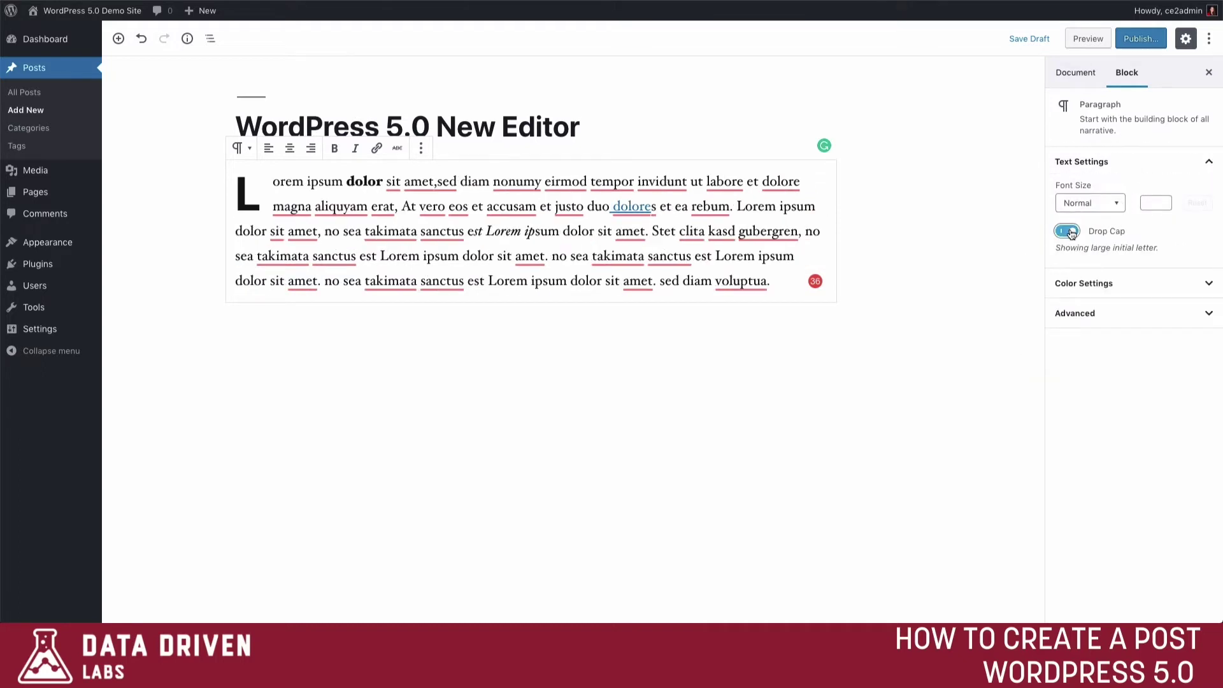
- Try a dark blue background on the paragraph, then clear it
{"action": "left_click", "coordinate": [1114, 287]}
{"action": "left_click", "coordinate": [1090, 330]}
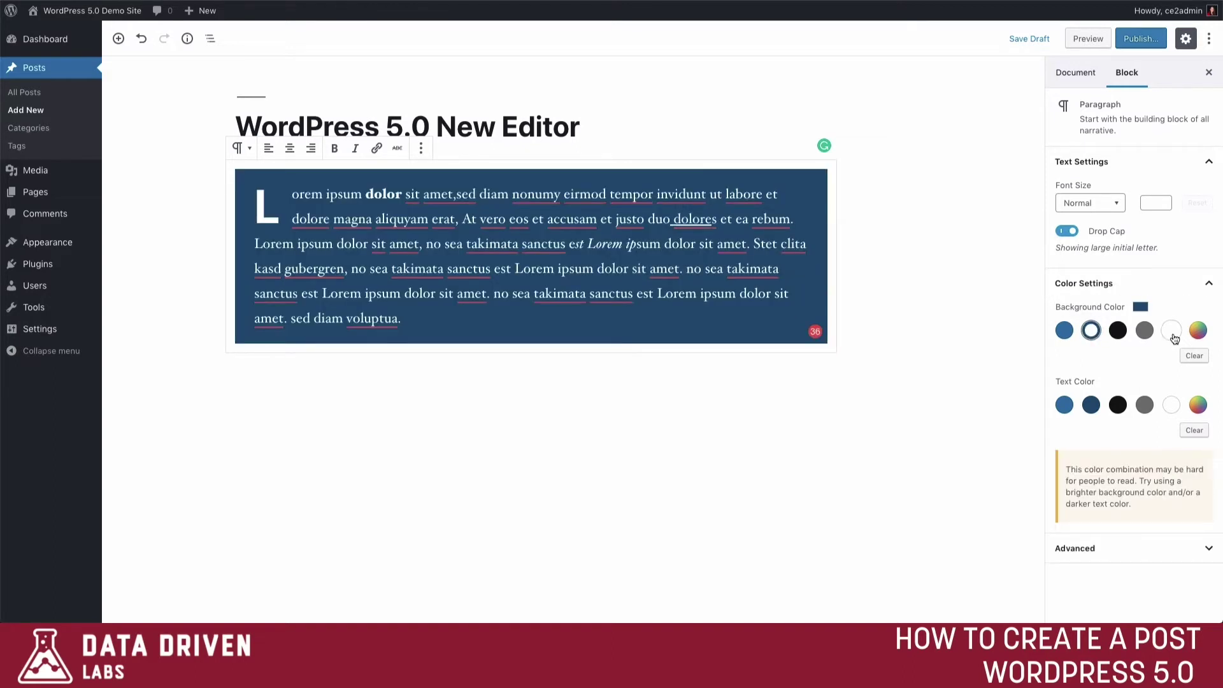
{"action": "left_click", "coordinate": [1188, 357]}
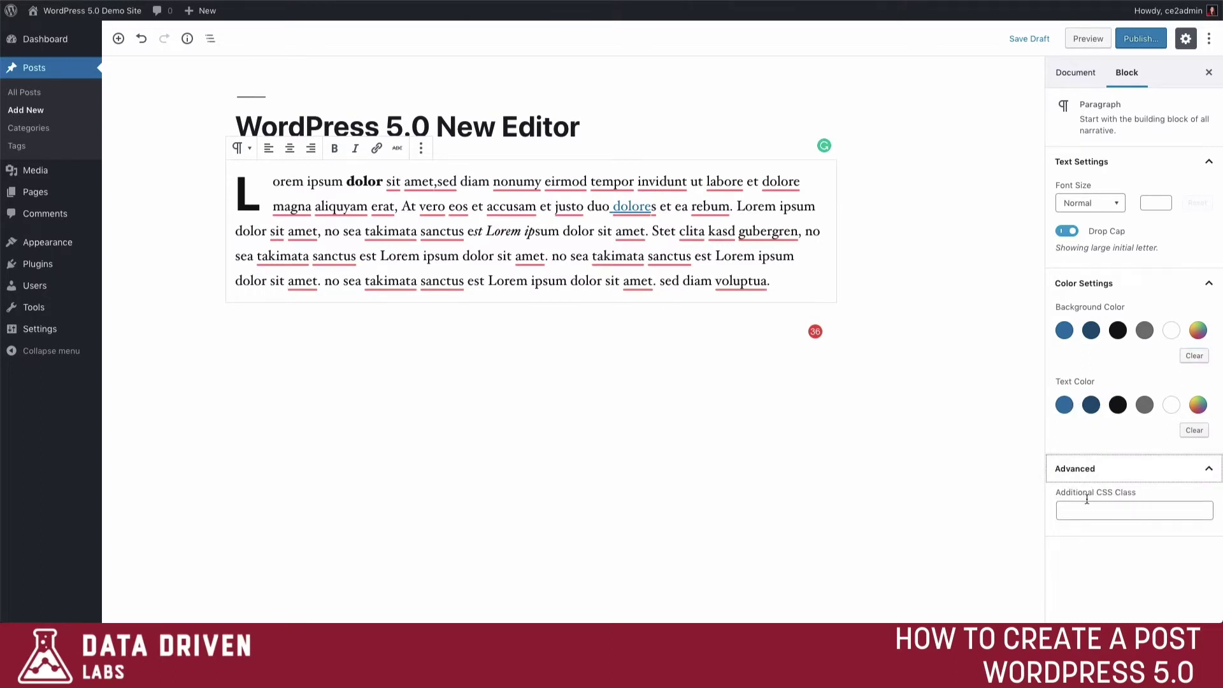
{"action": "left_click", "coordinate": [988, 263]}
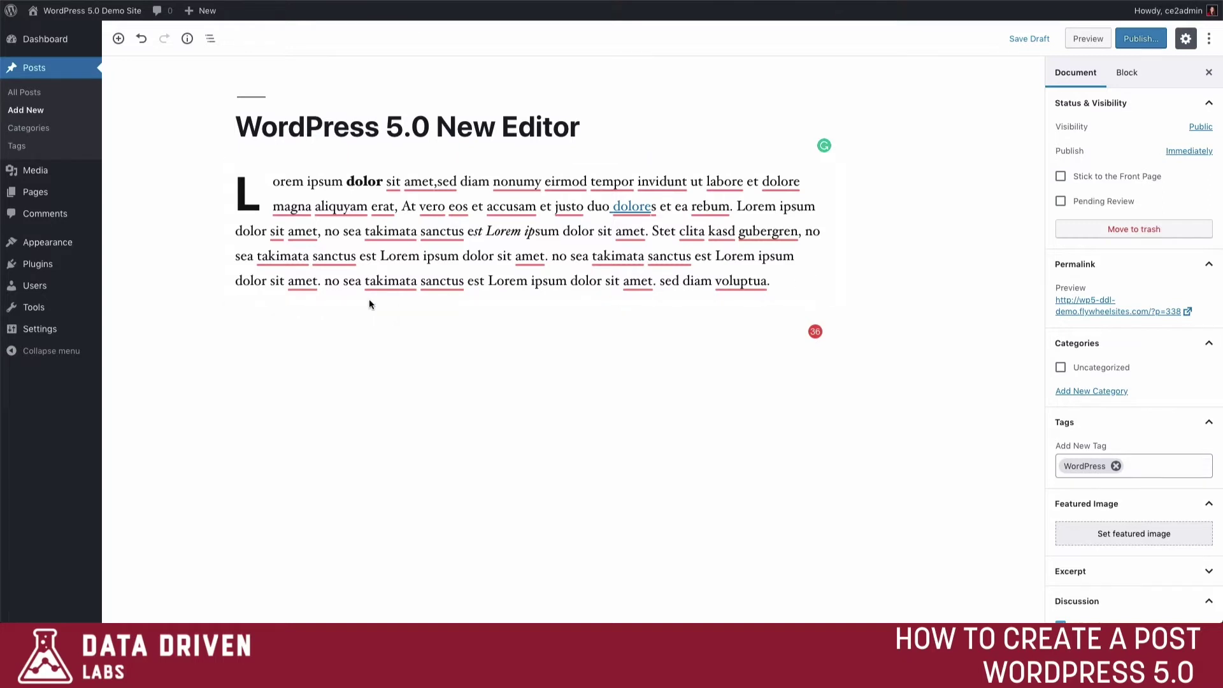
- Add an empty paragraph after 'voluptua.'
{"action": "left_click", "coordinate": [236, 286]}
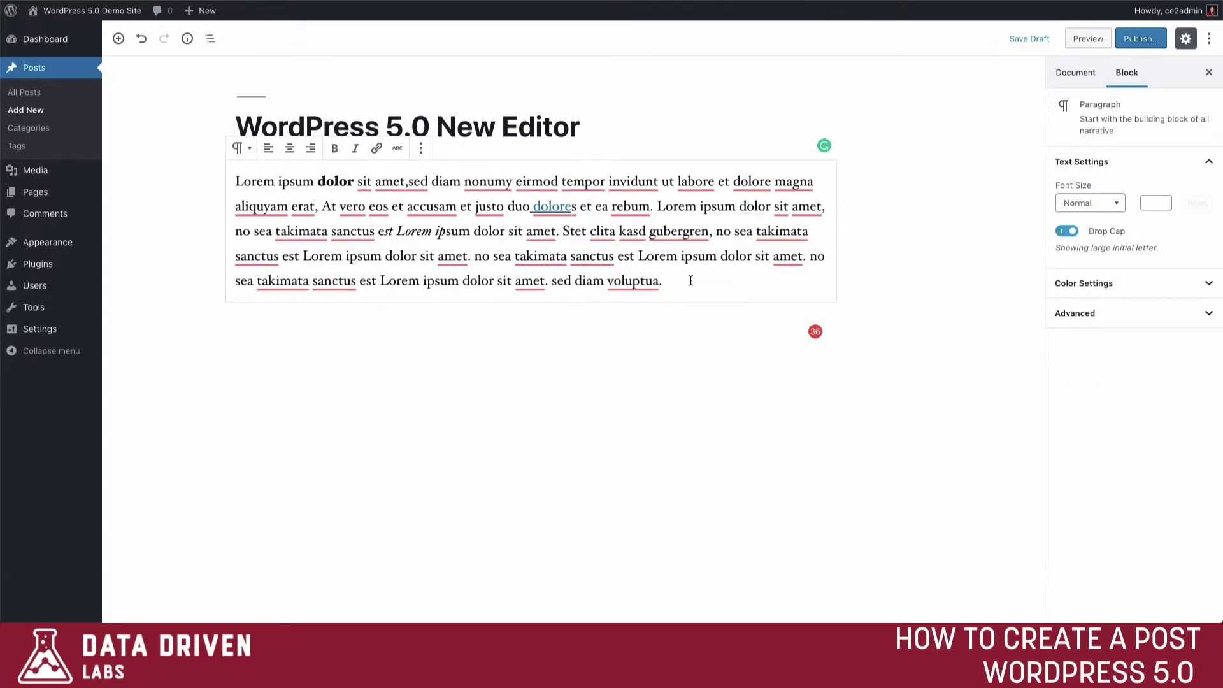
{"action": "left_click", "coordinate": [693, 288]}
{"action": "key", "text": "Return"}
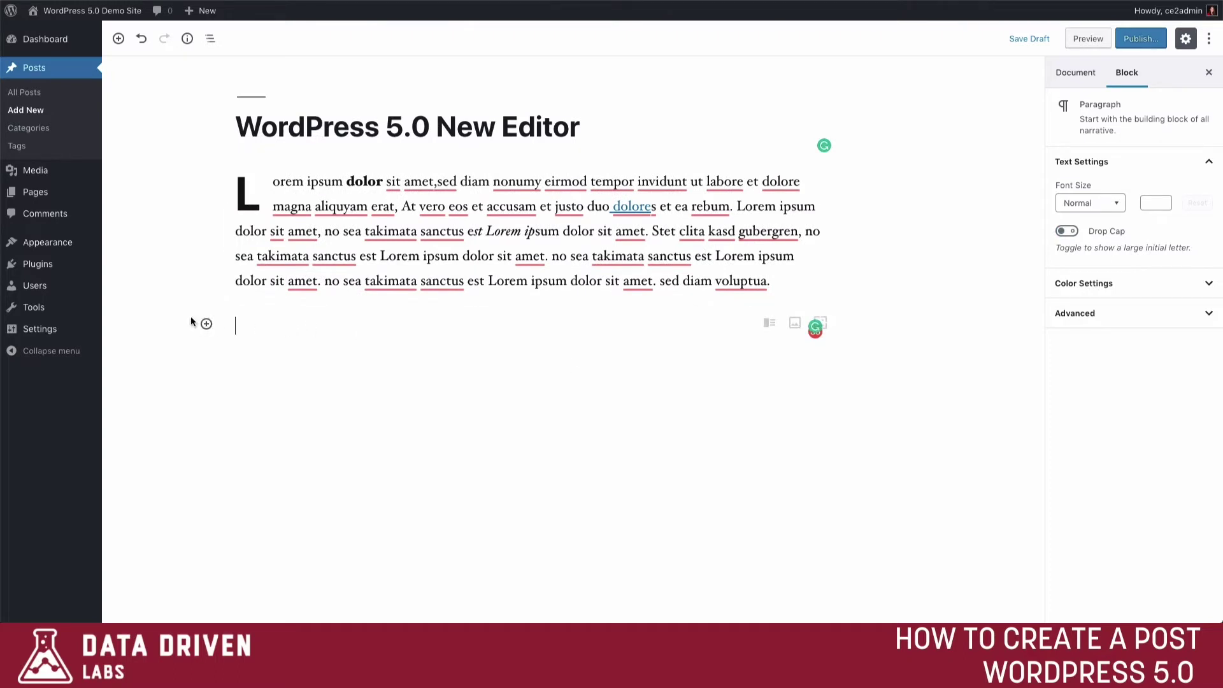
- Insert an Image block from Common Blocks below the drop-cap paragraph
{"action": "left_click", "coordinate": [207, 324]}
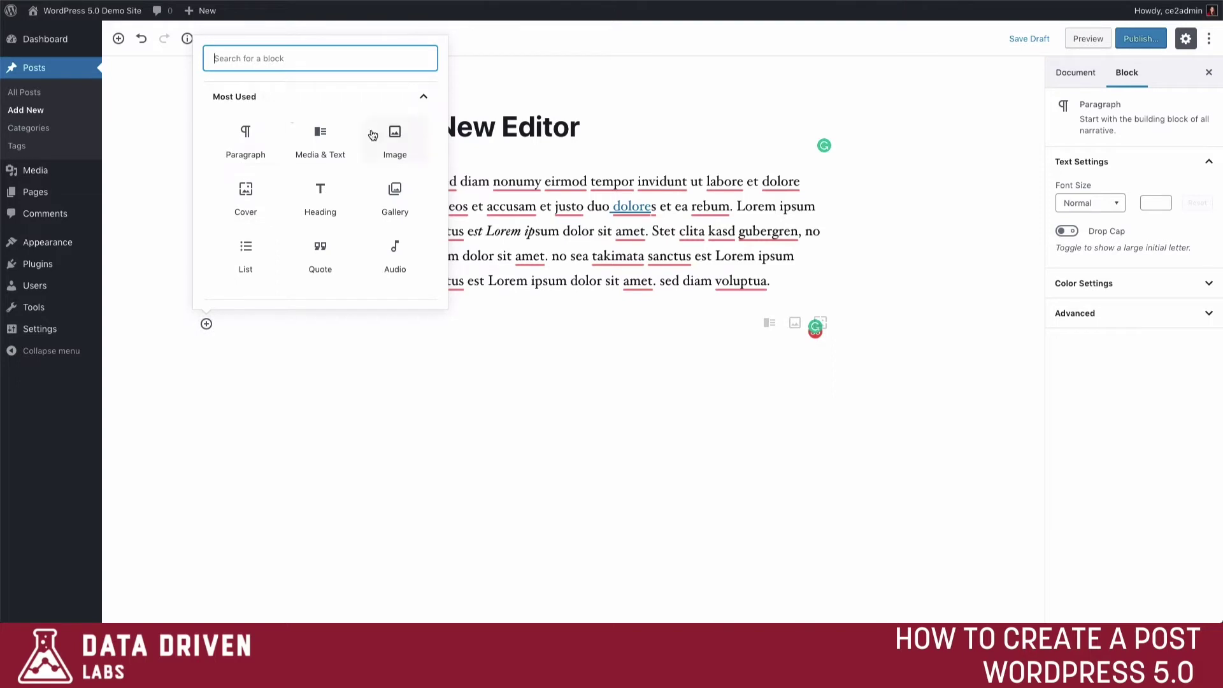
{"action": "scroll", "coordinate": [278, 140], "scroll_direction": "down", "scroll_amount": 3}
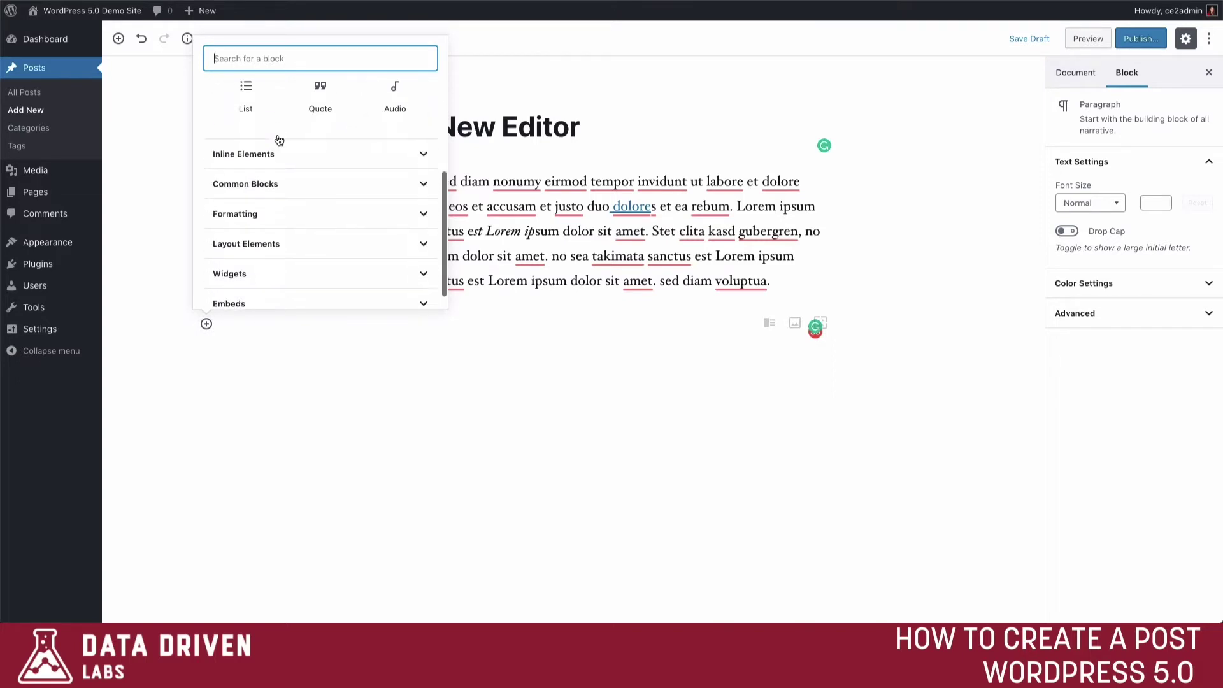
{"action": "left_click", "coordinate": [278, 136]}
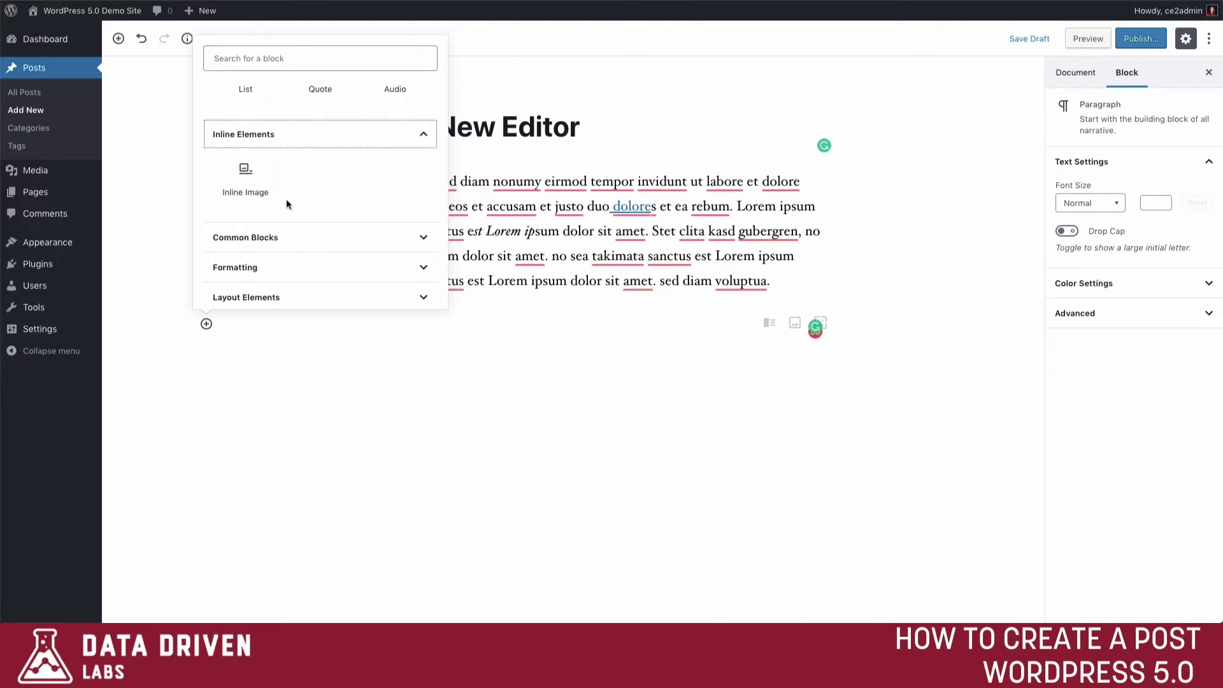
{"action": "scroll", "coordinate": [292, 239], "scroll_direction": "down", "scroll_amount": 2}
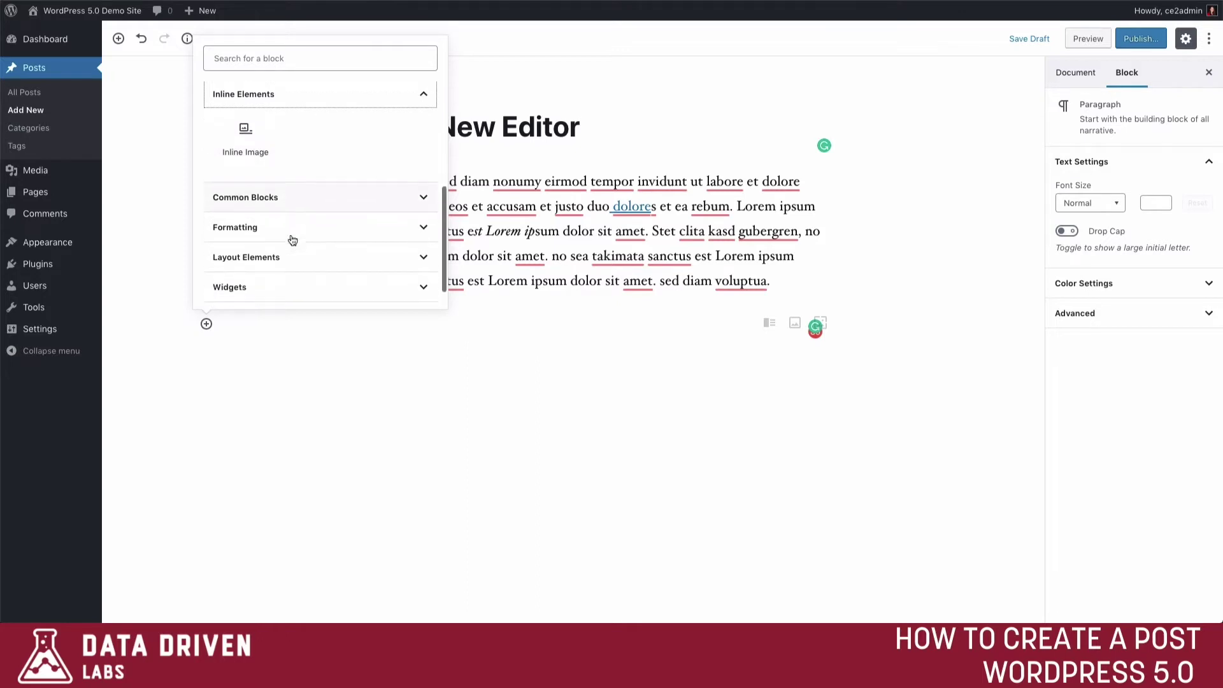
{"action": "left_click", "coordinate": [294, 199]}
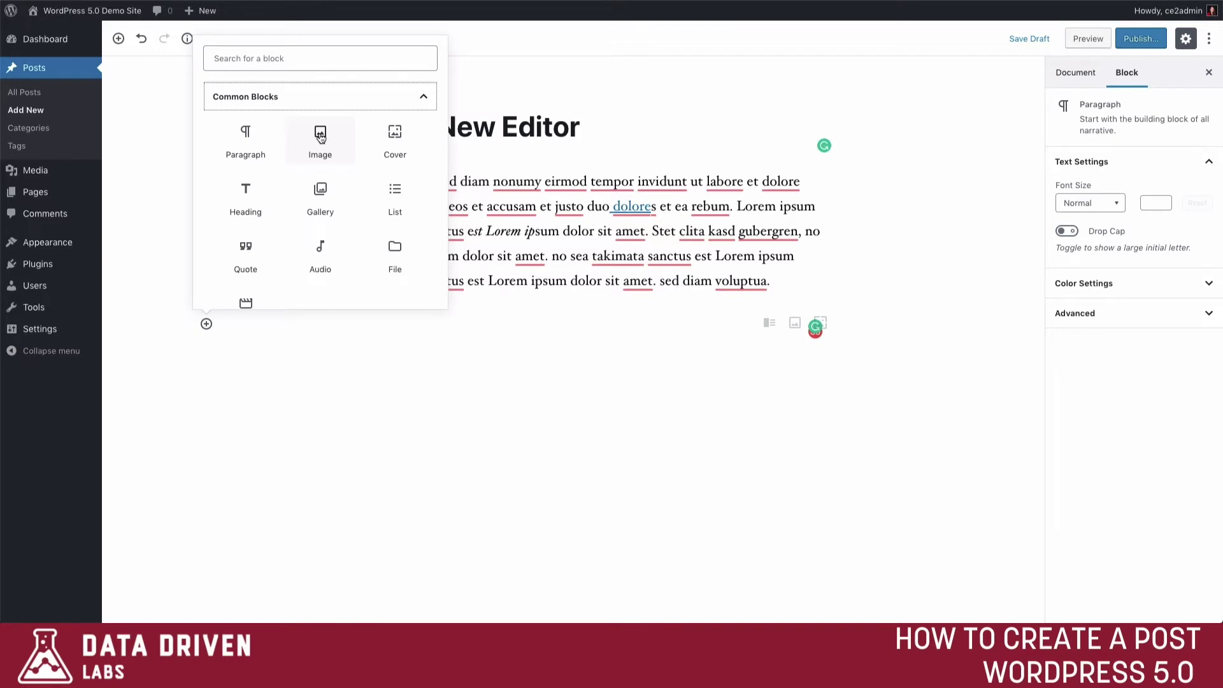
{"action": "left_click", "coordinate": [320, 137]}
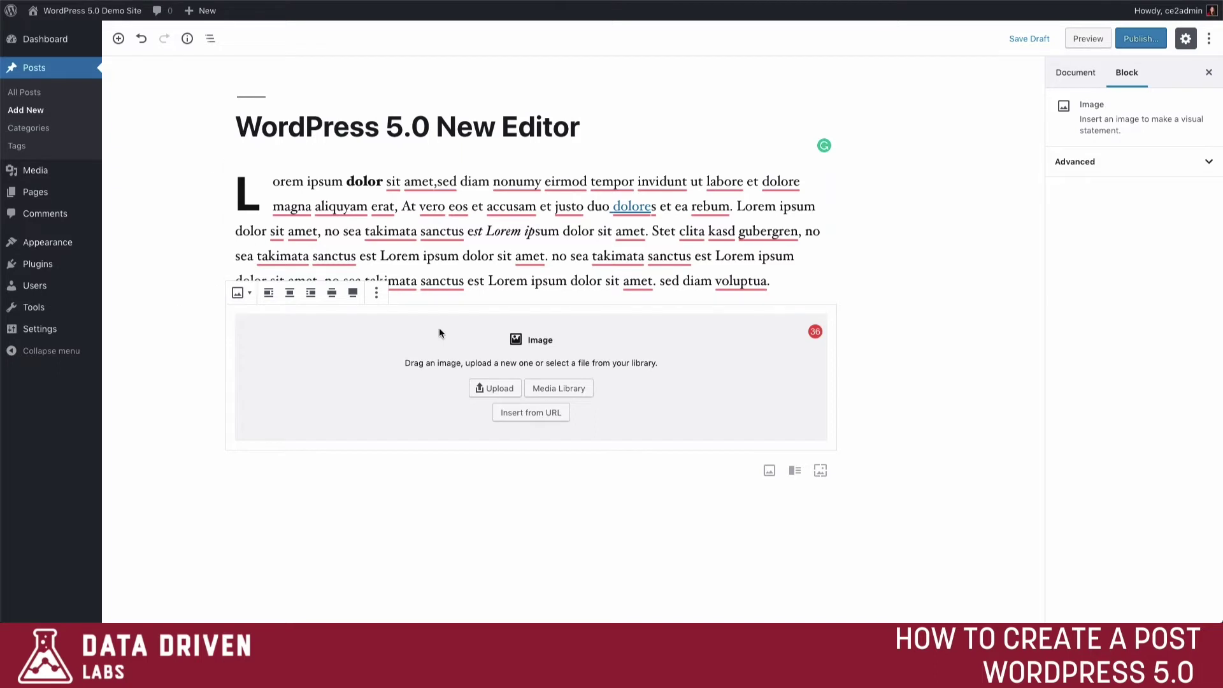
- Upload P1020452.jpg from the Demo Photos folder into the image block
{"action": "left_click", "coordinate": [500, 391]}
{"action": "left_click", "coordinate": [500, 390]}
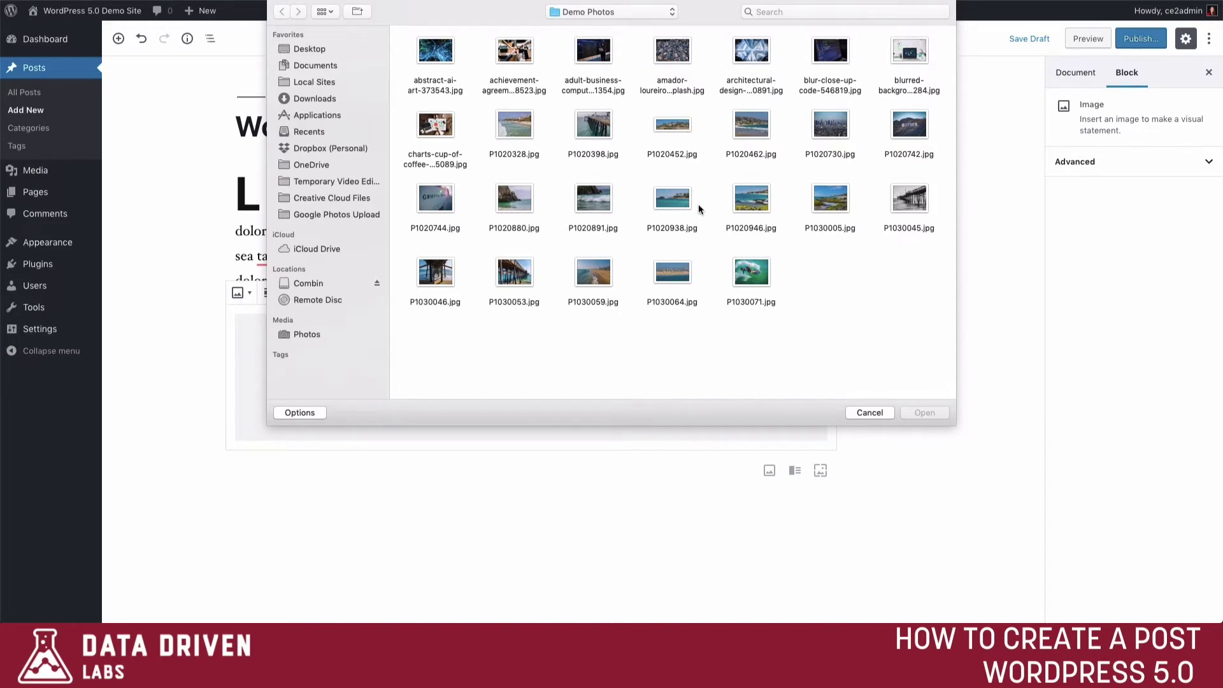
{"action": "left_click", "coordinate": [670, 131]}
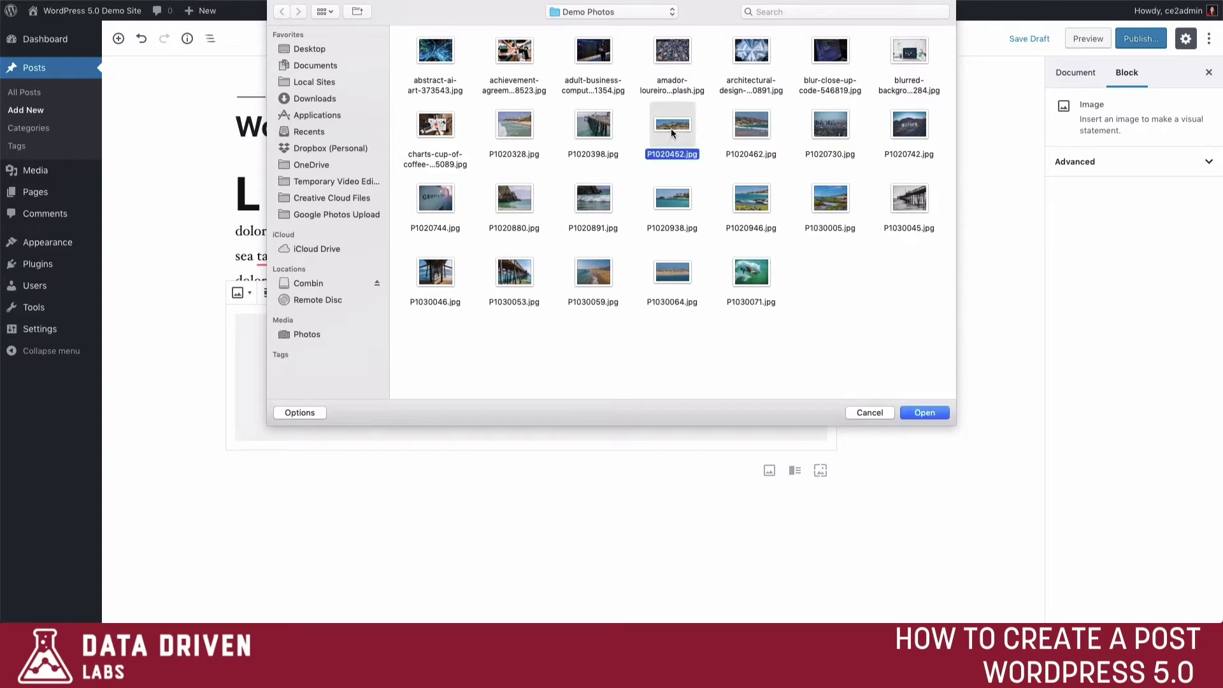
{"action": "left_click", "coordinate": [924, 412]}
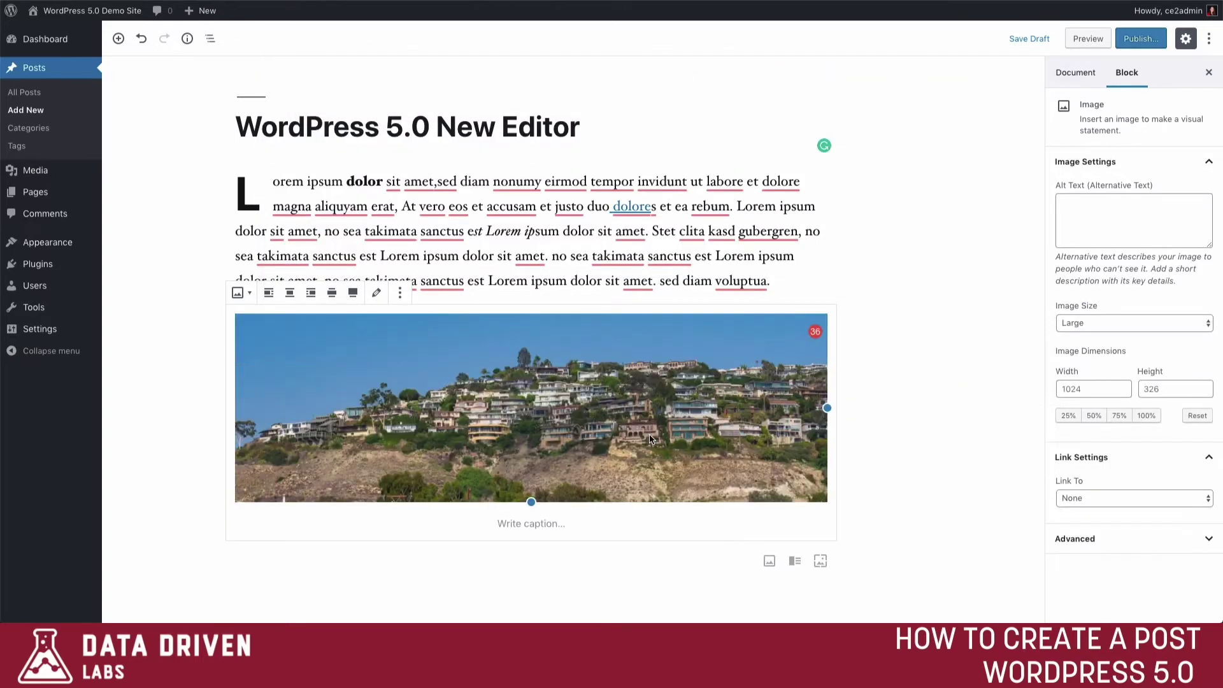
{"action": "scroll", "coordinate": [942, 408], "scroll_direction": "down", "scroll_amount": 1}
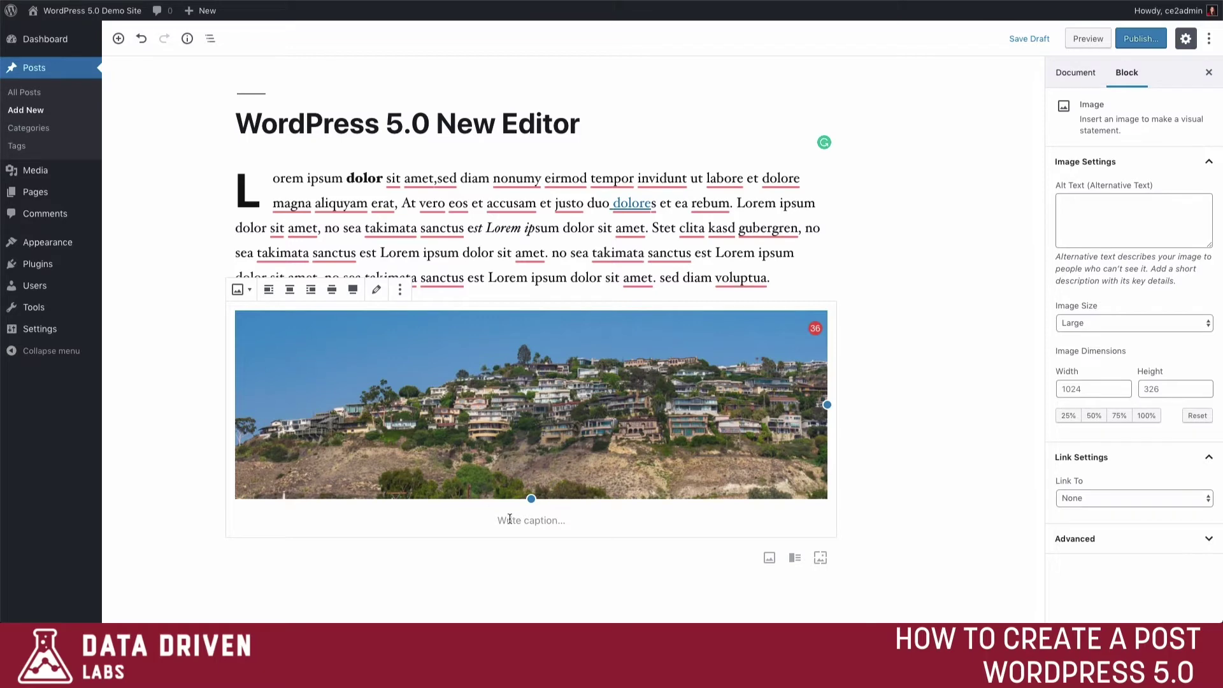
- Caption the hillside photo 'California Coast' and reselect the image
{"action": "left_click", "coordinate": [529, 519]}
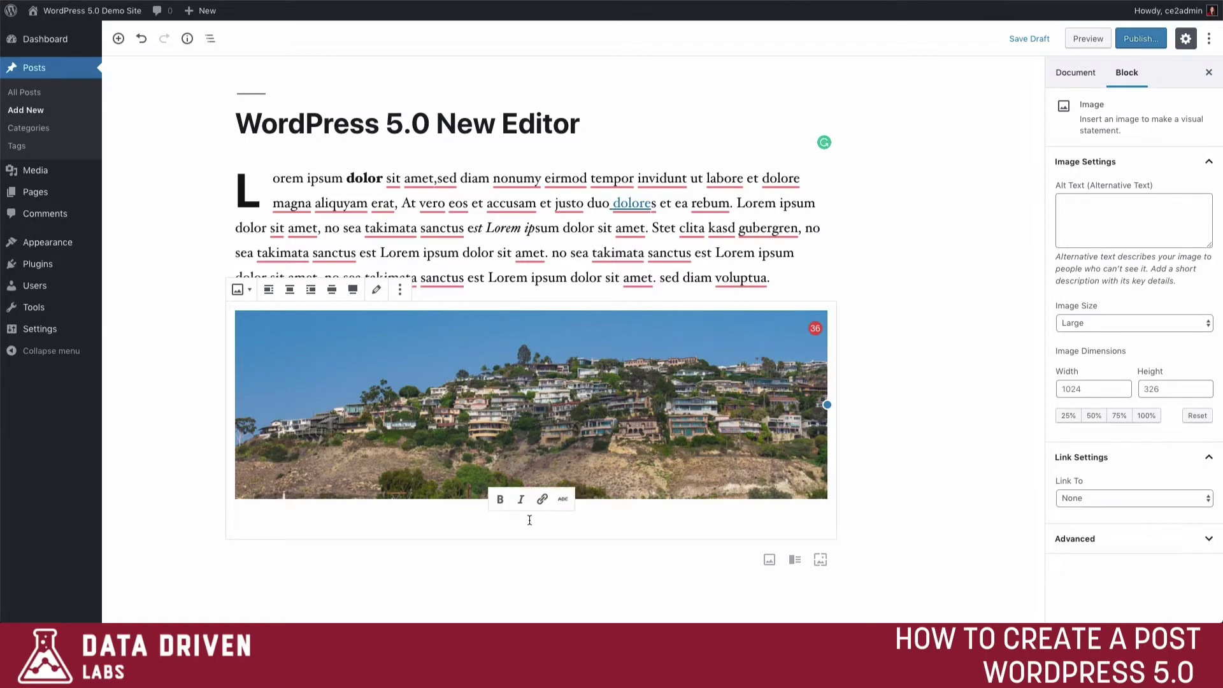
{"action": "type", "text": "C"}
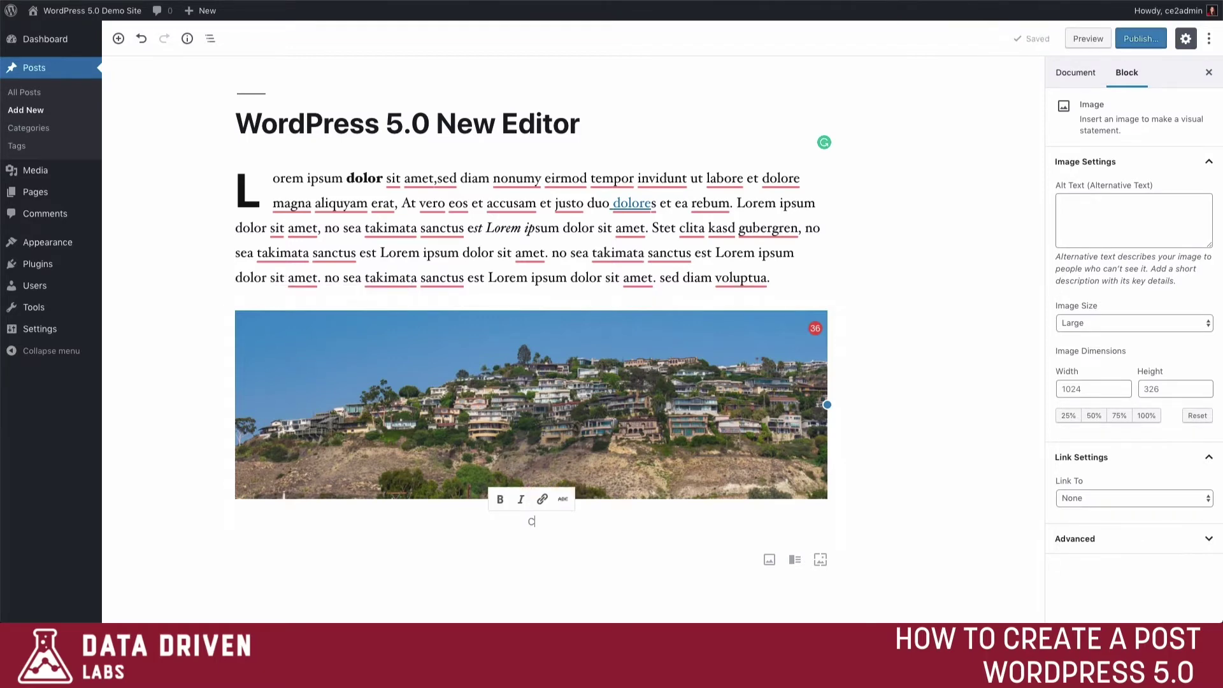
{"action": "type", "text": "alifornia Coast"}
{"action": "left_click", "coordinate": [925, 484]}
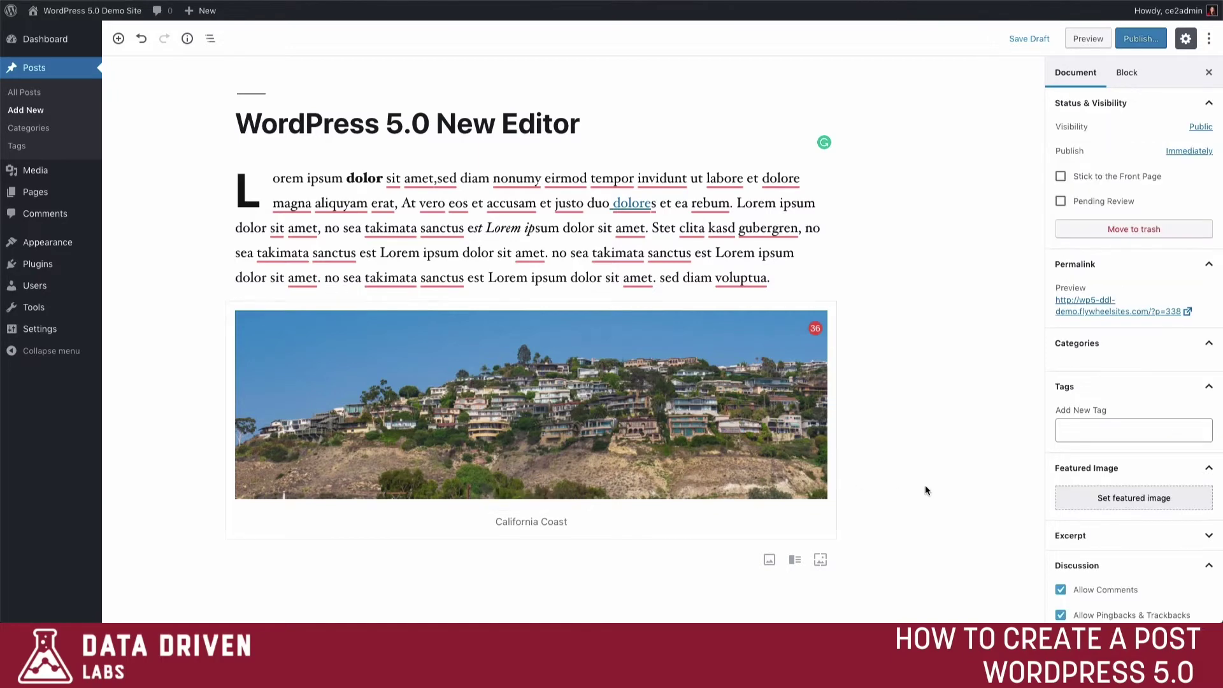
{"action": "left_click", "coordinate": [434, 367]}
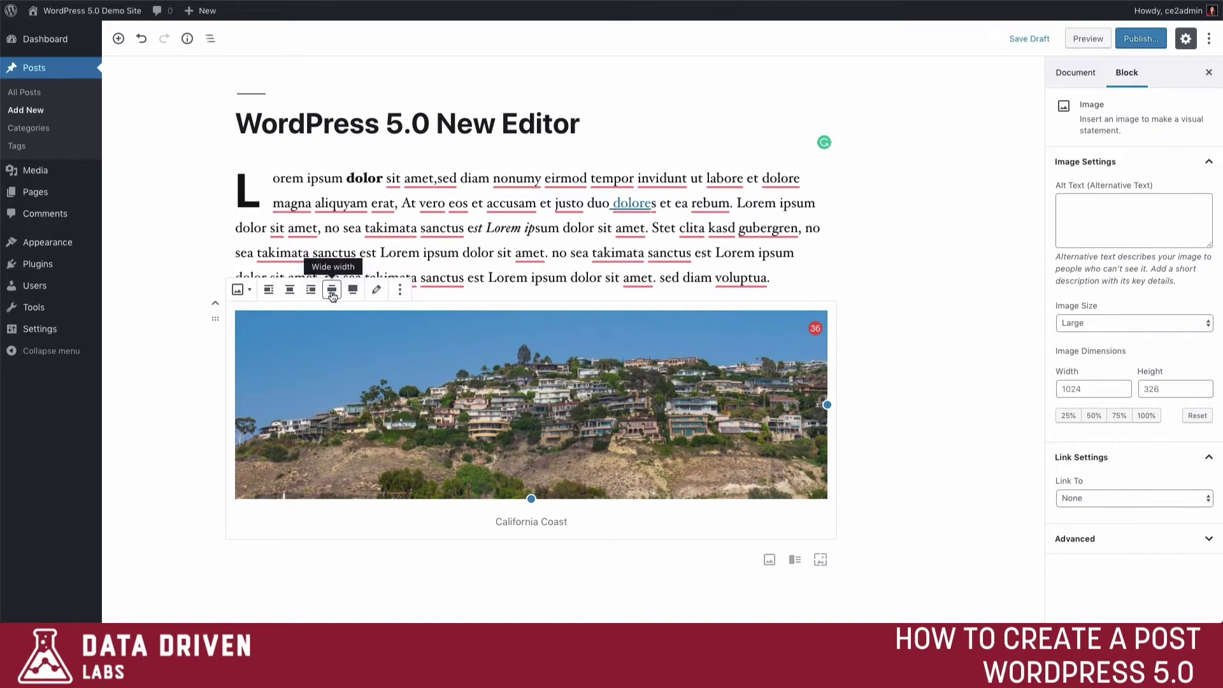
- Try Wide and Full width alignment on the photo, settling on Wide width
{"action": "left_click", "coordinate": [332, 291]}
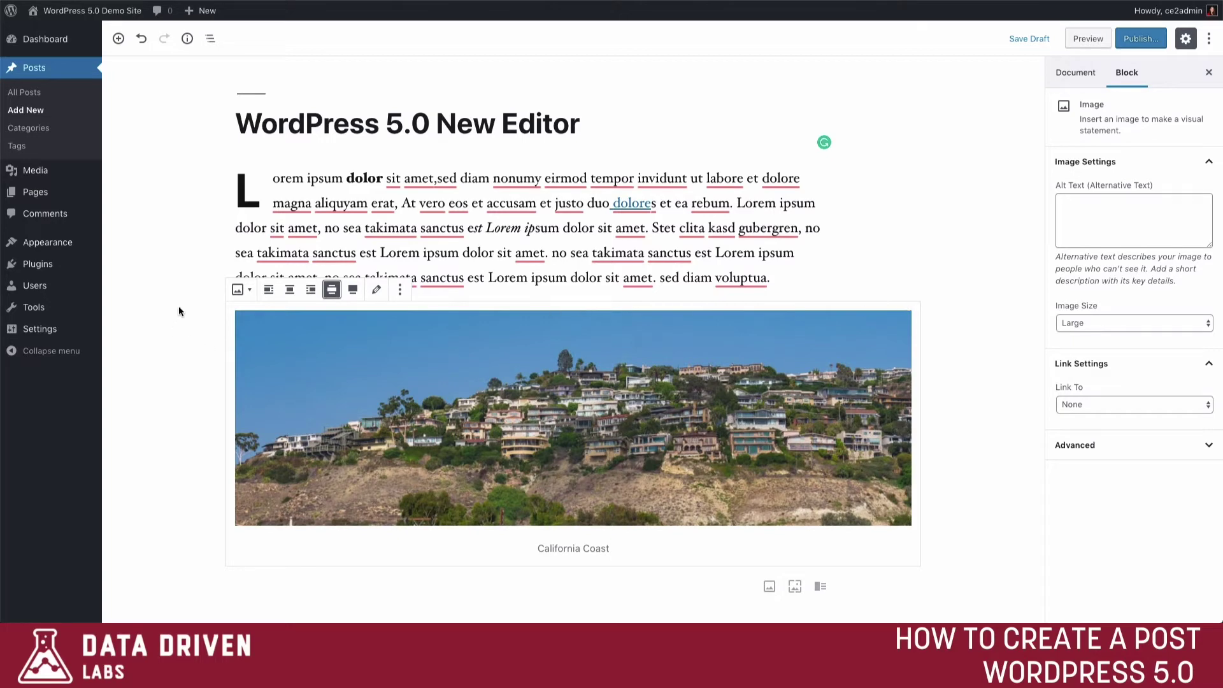
{"action": "left_click", "coordinate": [349, 291]}
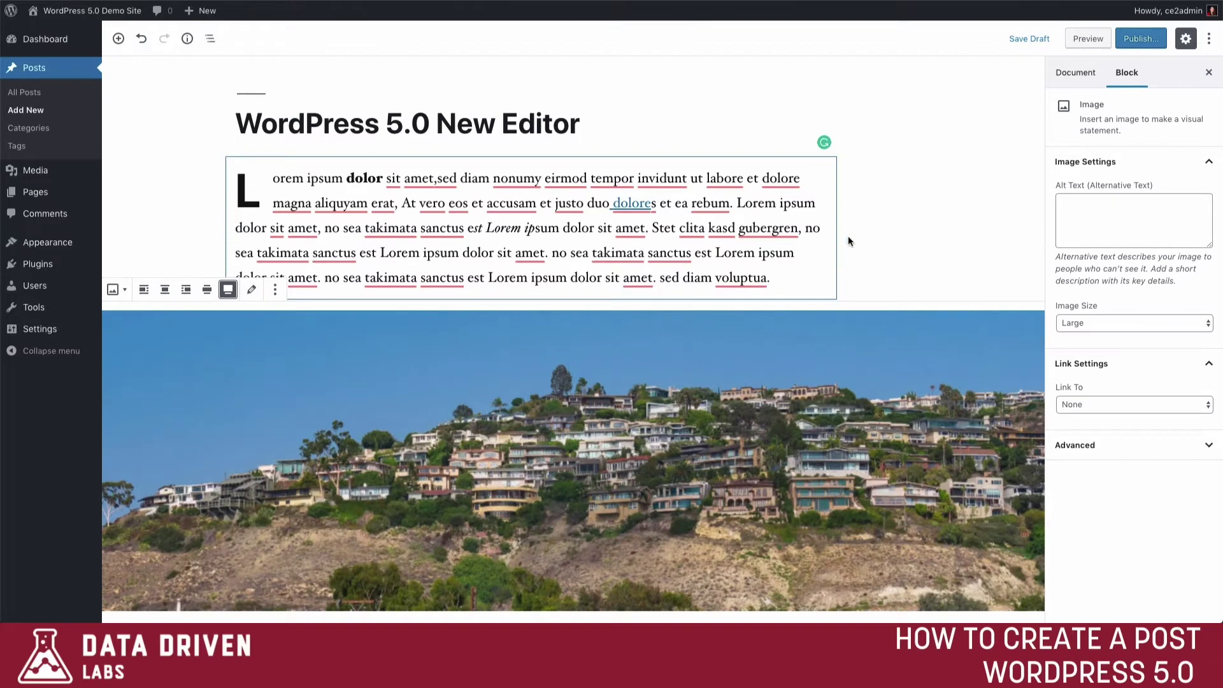
{"action": "scroll", "coordinate": [958, 195], "scroll_direction": "down", "scroll_amount": 2}
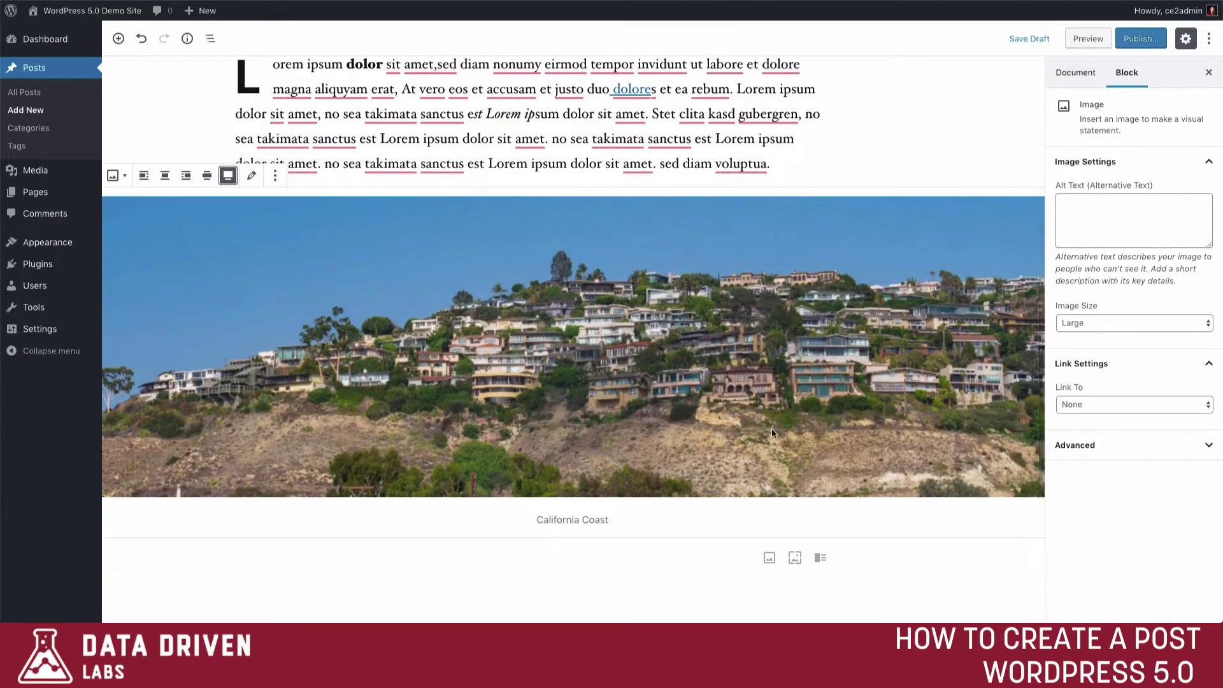
{"action": "left_click", "coordinate": [207, 177]}
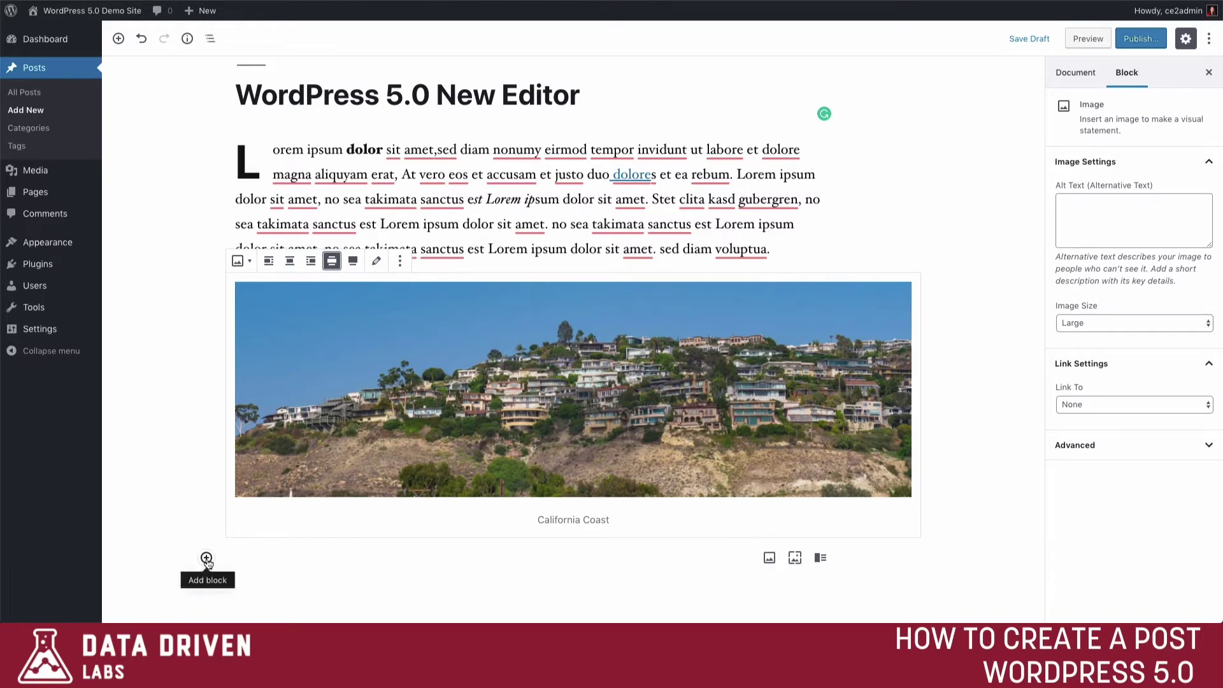
- Search blocks for 'head' and add a Heading block below the photo
{"action": "left_click", "coordinate": [207, 558]}
{"action": "scroll", "coordinate": [319, 427], "scroll_direction": "down", "scroll_amount": 3}
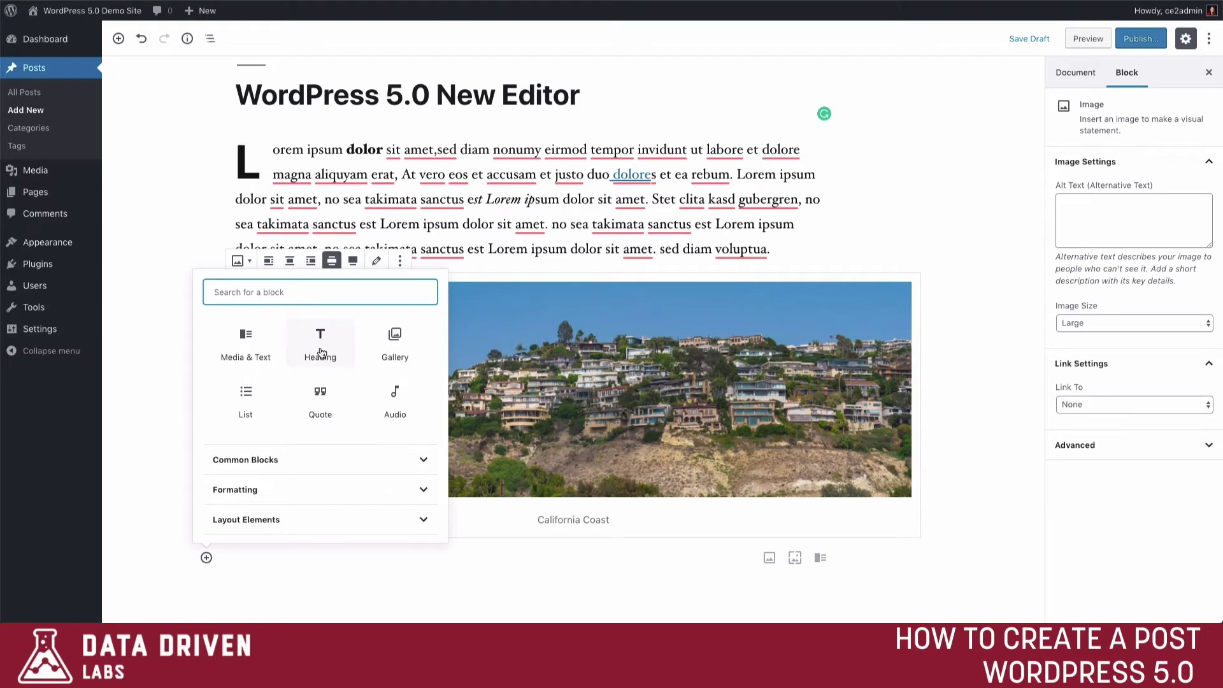
{"action": "scroll", "coordinate": [322, 353], "scroll_direction": "up", "scroll_amount": 3}
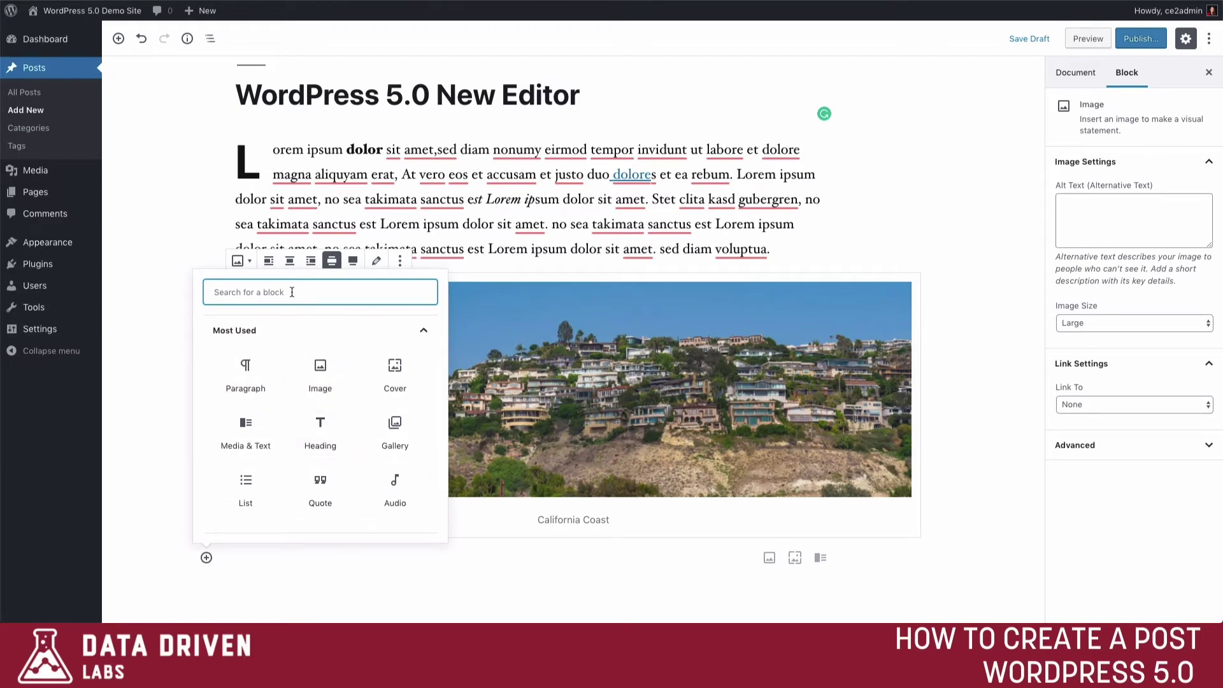
{"action": "type", "text": "head"}
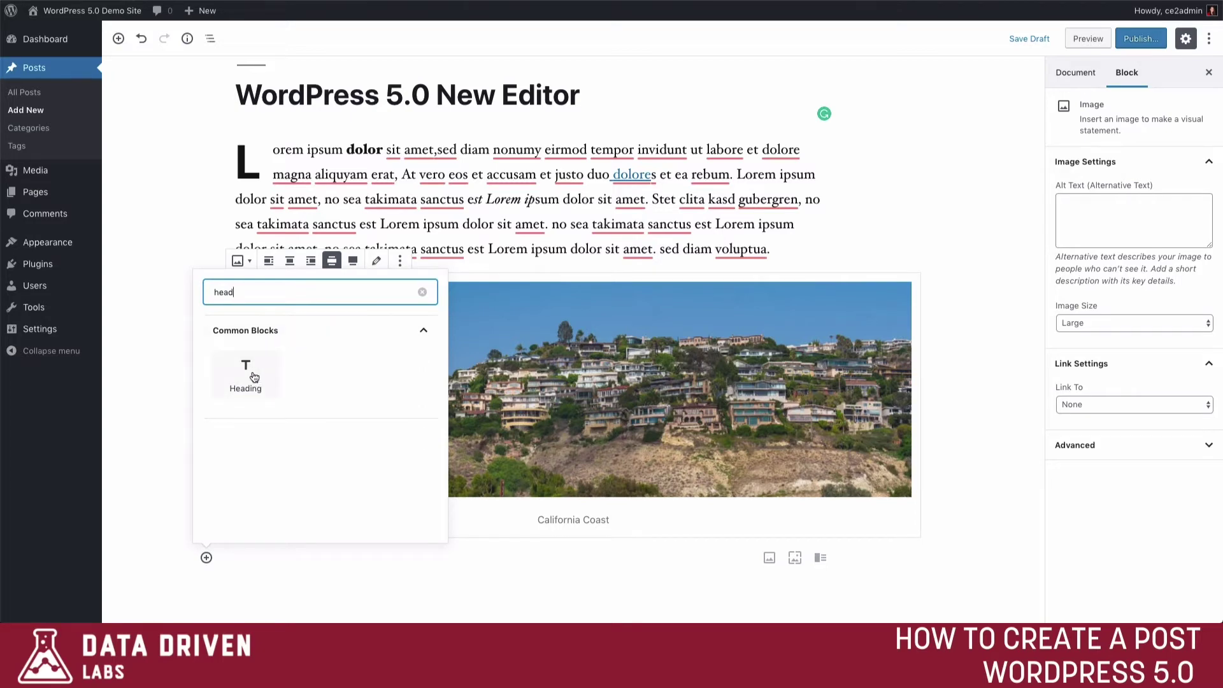
{"action": "left_click", "coordinate": [250, 372]}
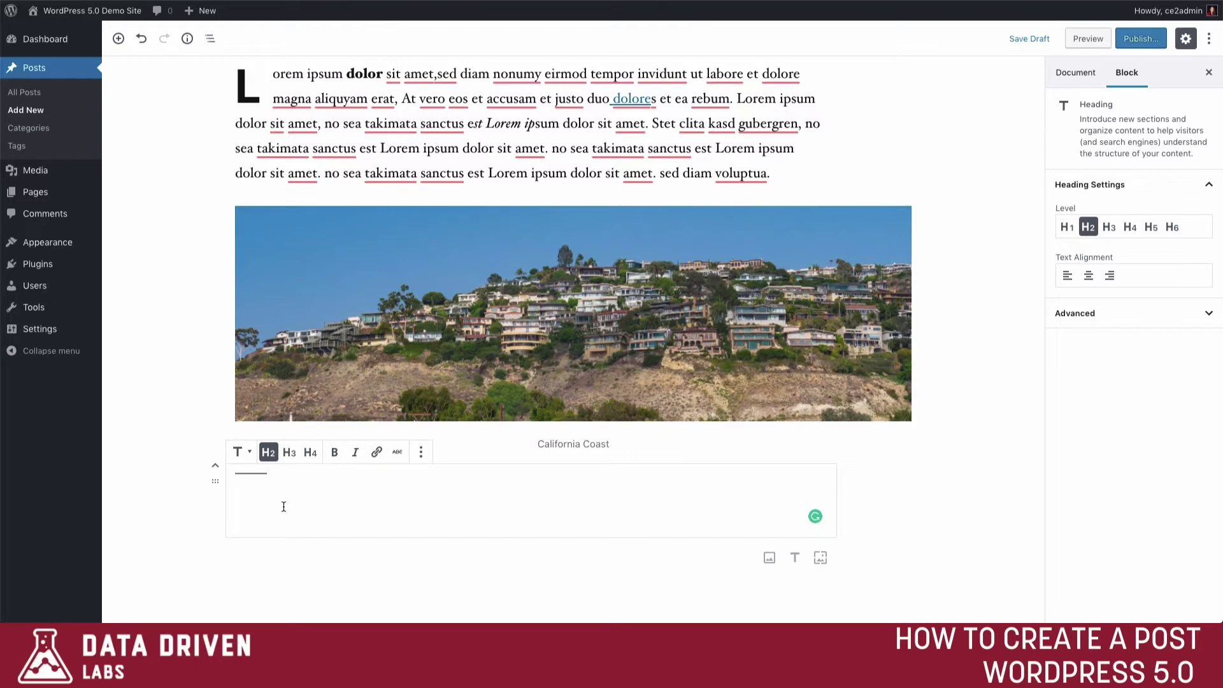
- Type 'Header' as the heading, try levels H3 and H4, then return it to H2
{"action": "type", "text": "Header"}
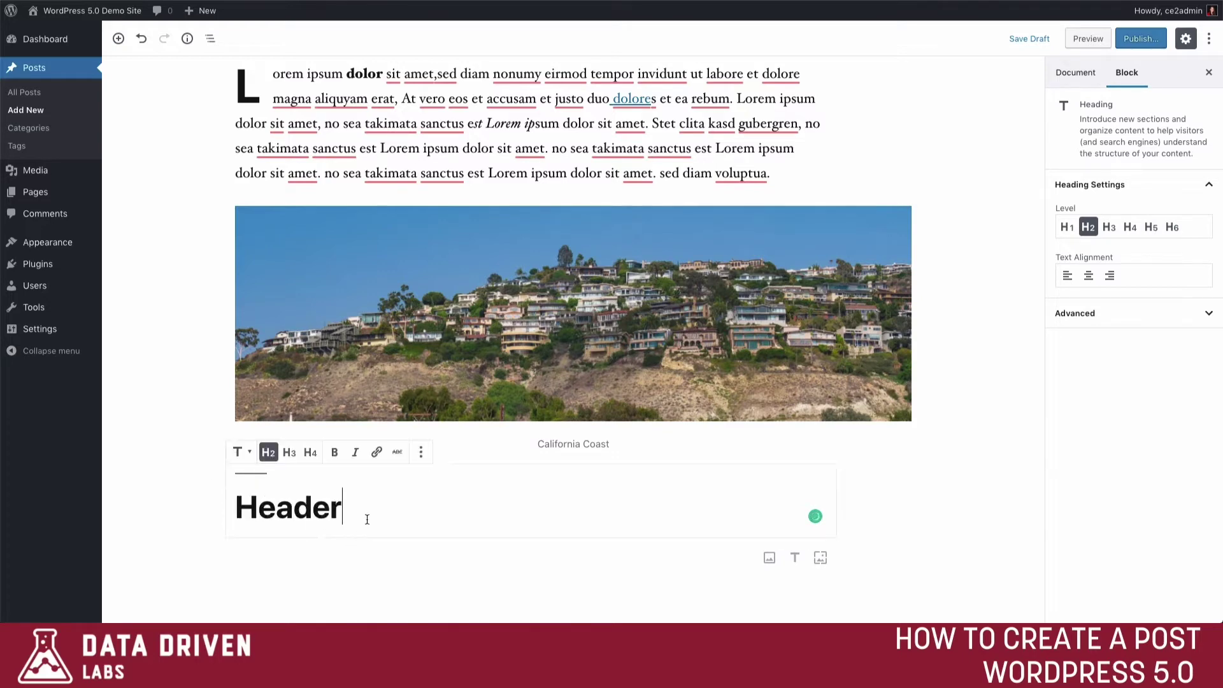
{"action": "left_click", "coordinate": [287, 455]}
{"action": "left_click", "coordinate": [310, 479]}
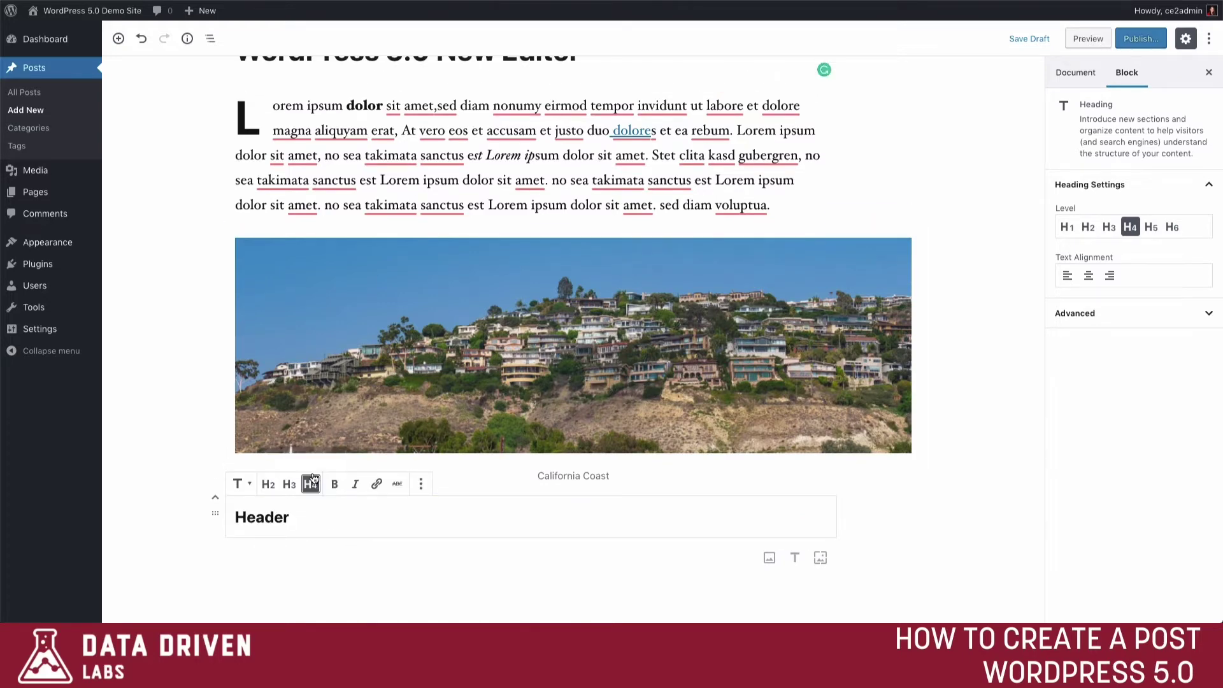
{"action": "left_click", "coordinate": [268, 485]}
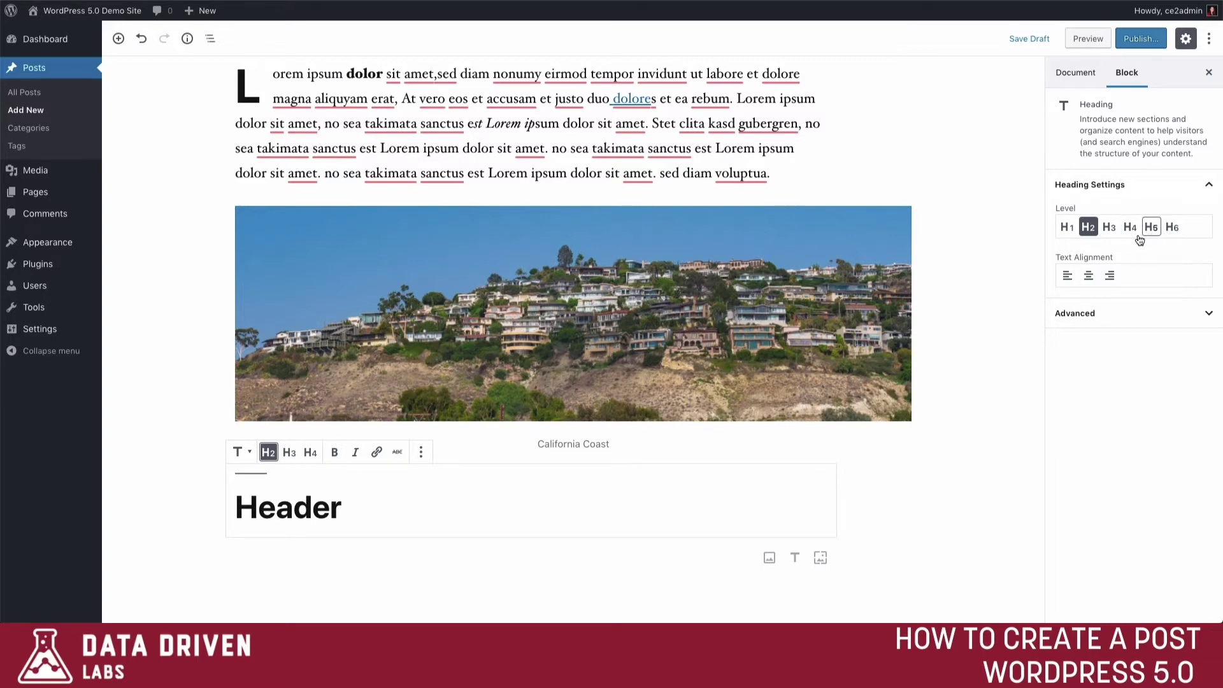
- Try center and right alignment, keep the heading left-aligned, and reveal its HTML anchor field
{"action": "left_click", "coordinate": [1089, 277]}
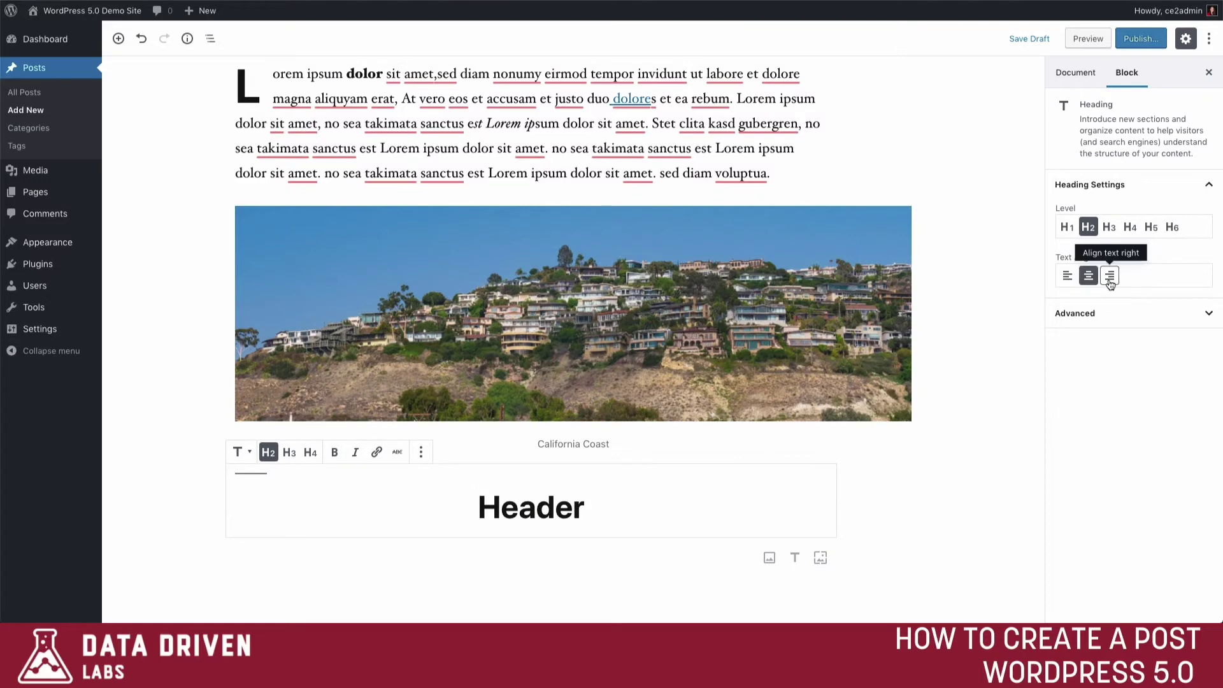
{"action": "left_click", "coordinate": [1109, 278]}
{"action": "left_click", "coordinate": [1068, 279]}
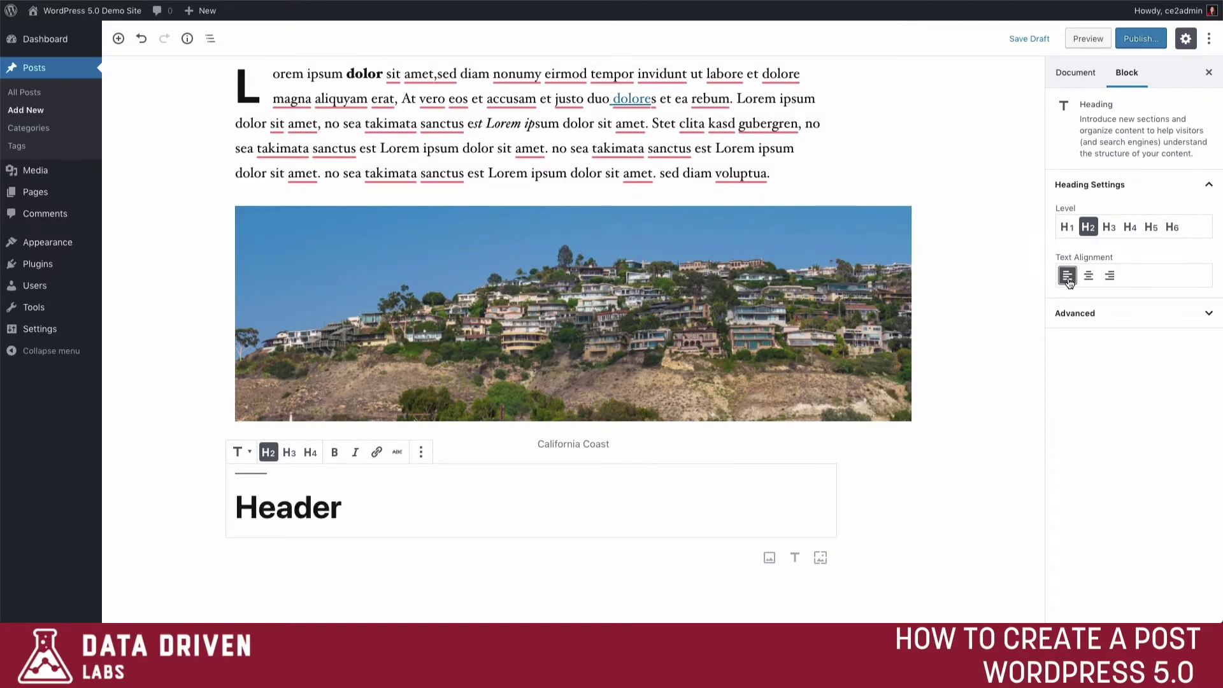
{"action": "left_click", "coordinate": [1116, 321]}
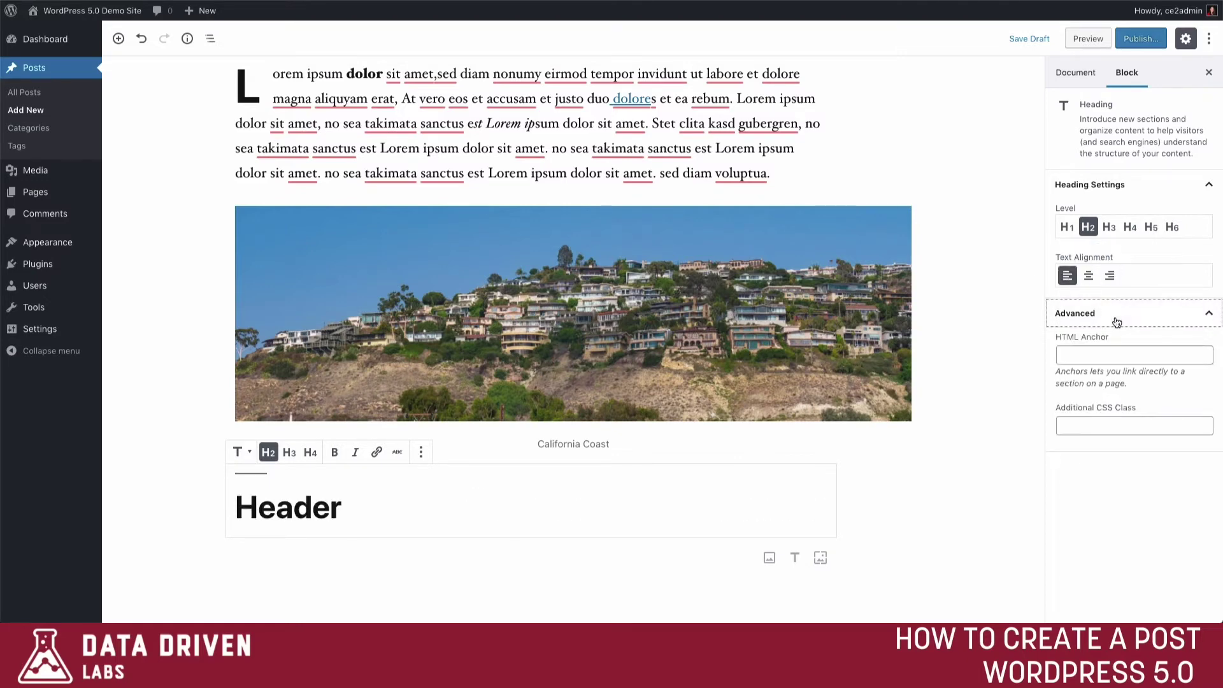
{"action": "left_click", "coordinate": [1082, 354]}
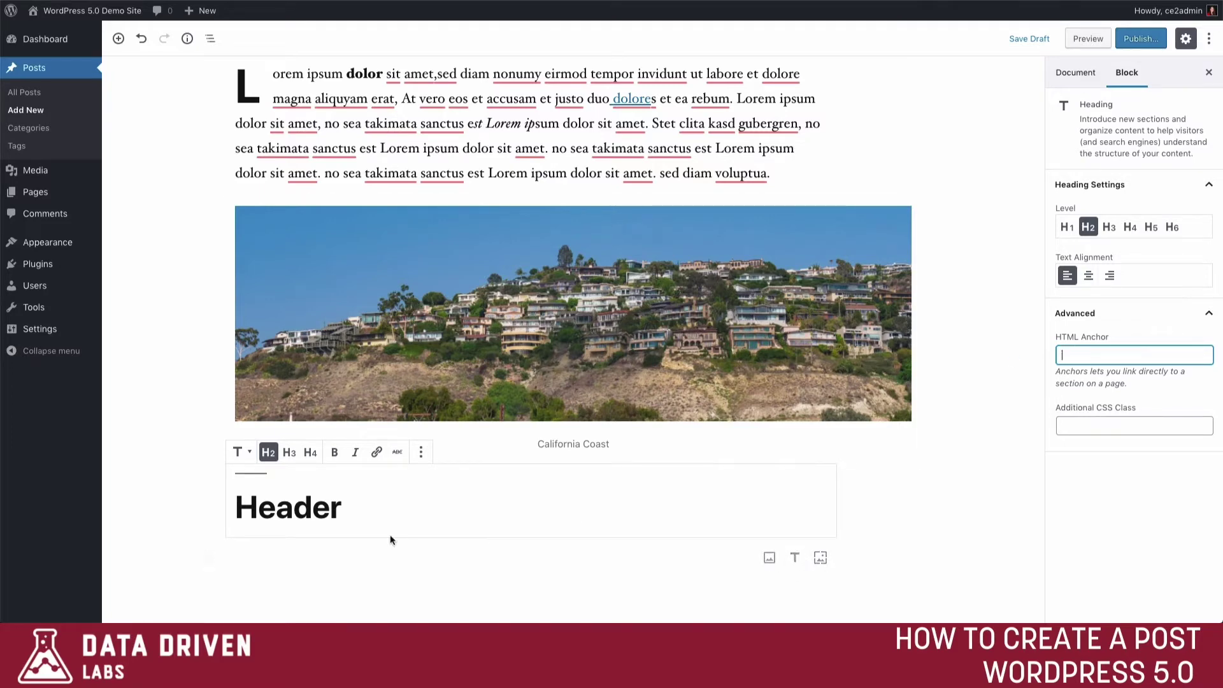
- Insert a quote reading 'This is a quote' and add the author's name as its citation
{"action": "left_click", "coordinate": [207, 557]}
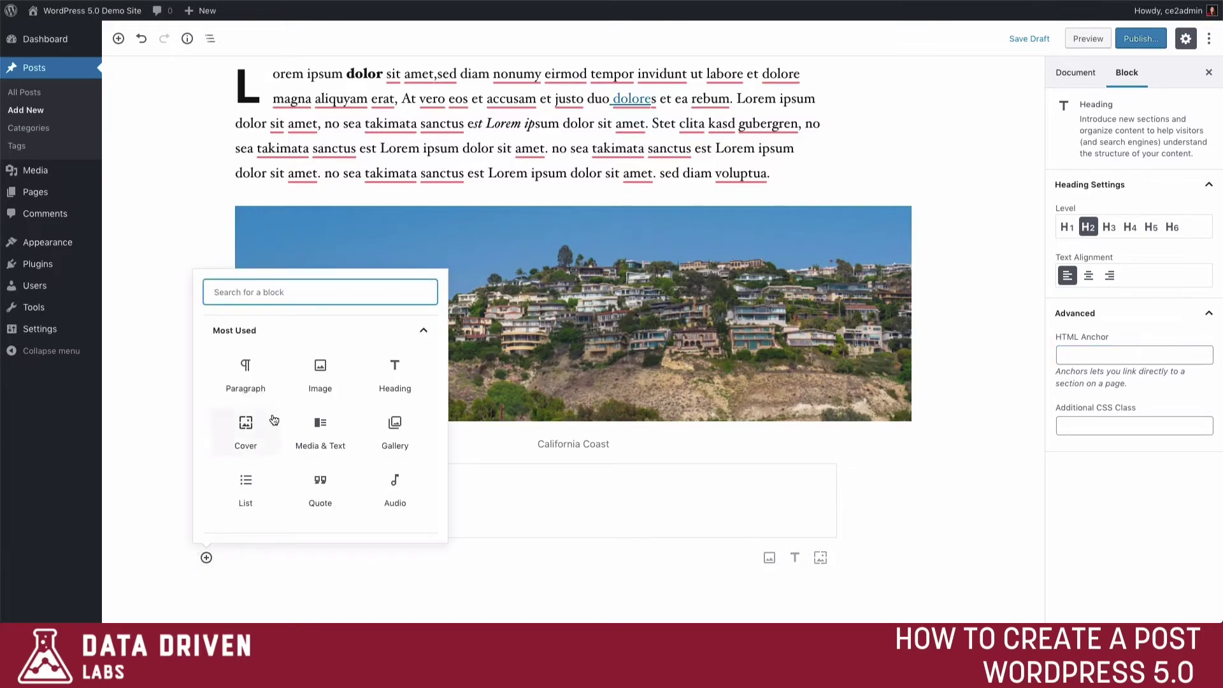
{"action": "left_click", "coordinate": [320, 488]}
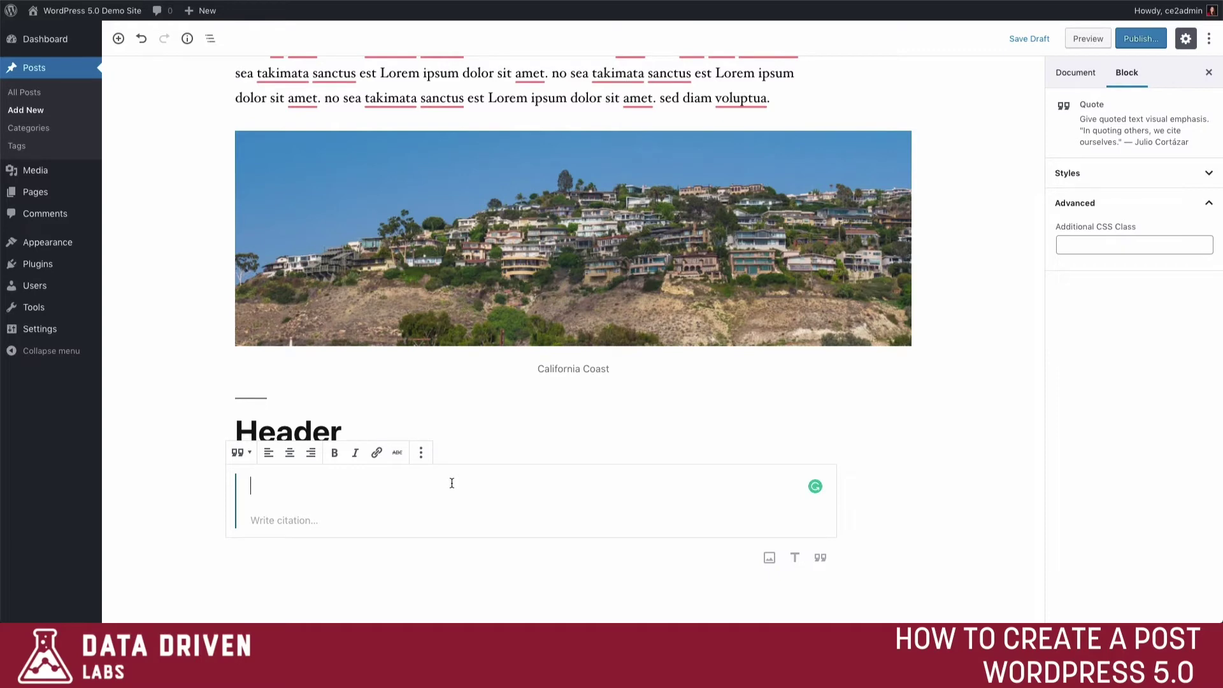
{"action": "type", "text": "This is a"}
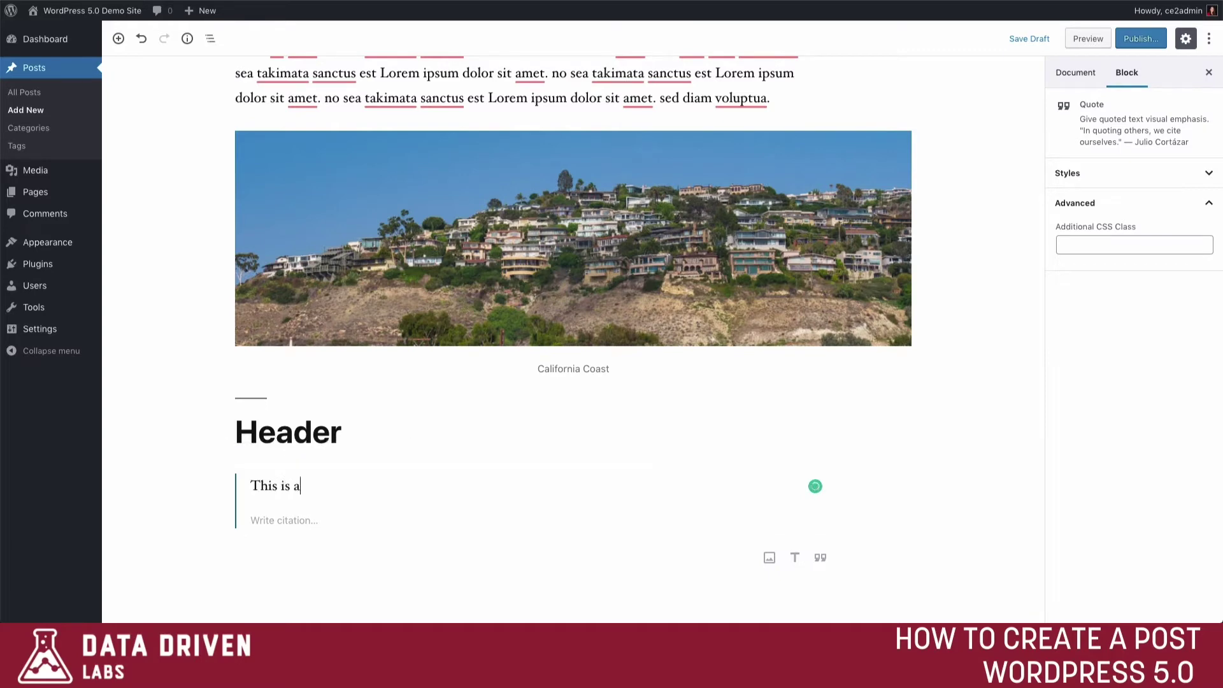
{"action": "type", "text": " quote"}
{"action": "left_click", "coordinate": [345, 520]}
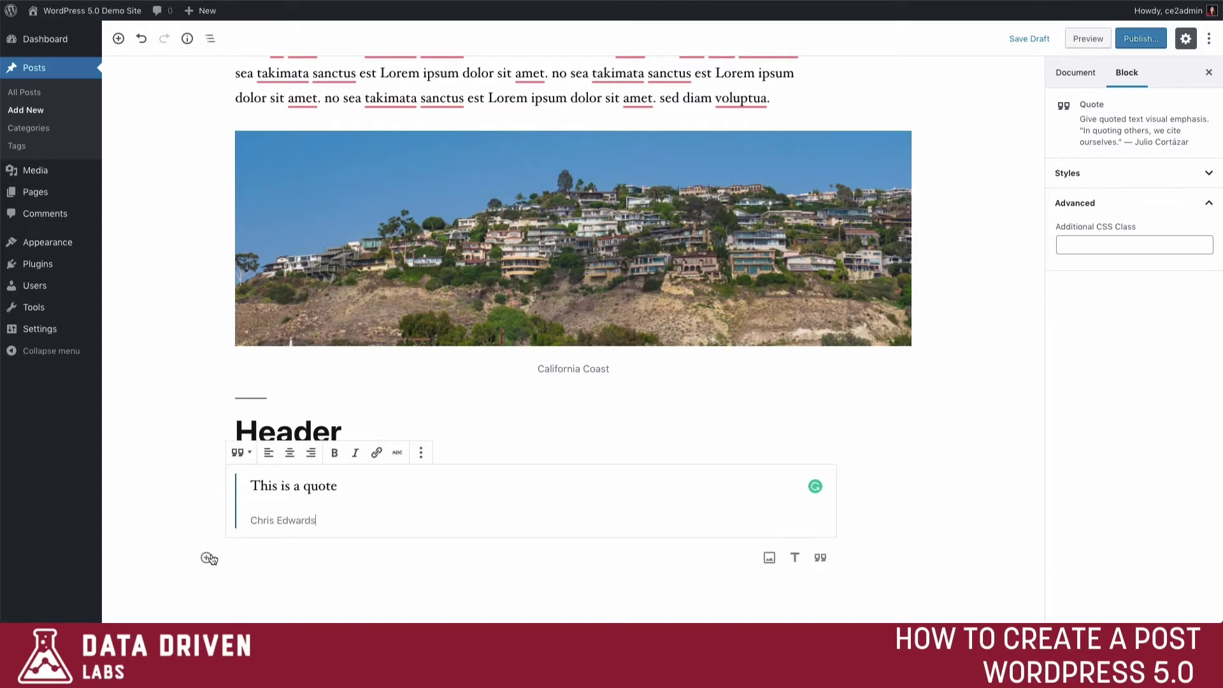
{"action": "left_click", "coordinate": [207, 558]}
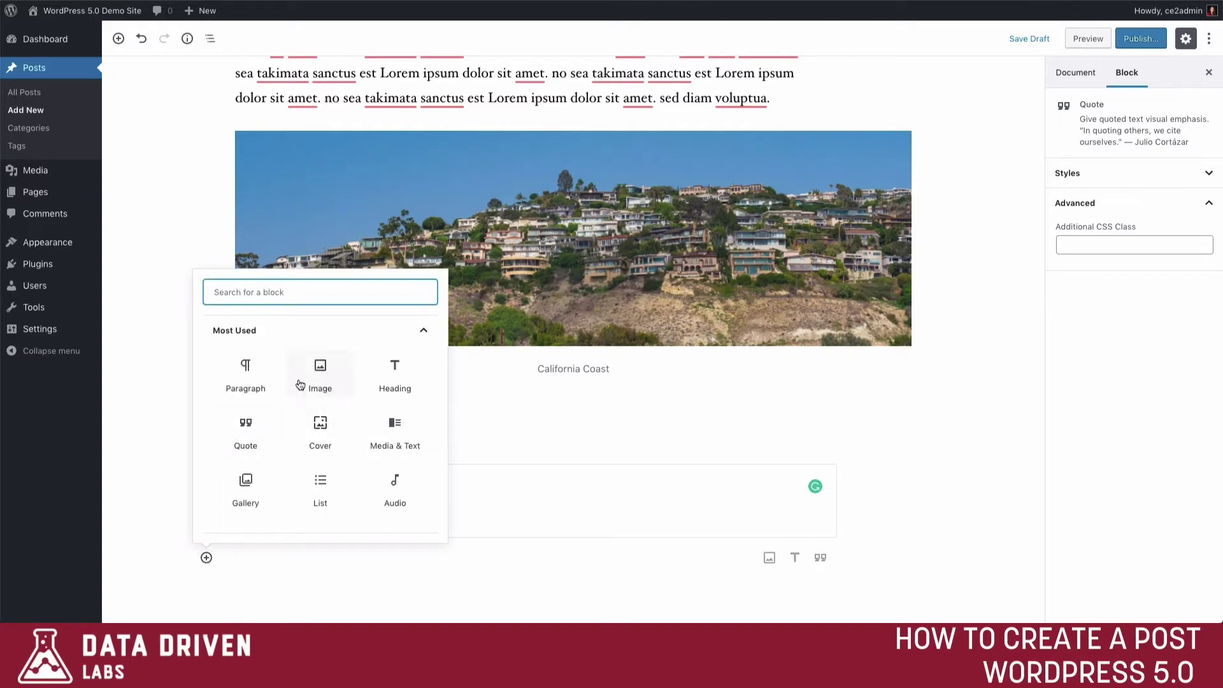
- Add an empty paragraph and generate a 13-sentence Lorem ipsum paragraph, selecting its text
{"action": "left_click", "coordinate": [242, 376]}
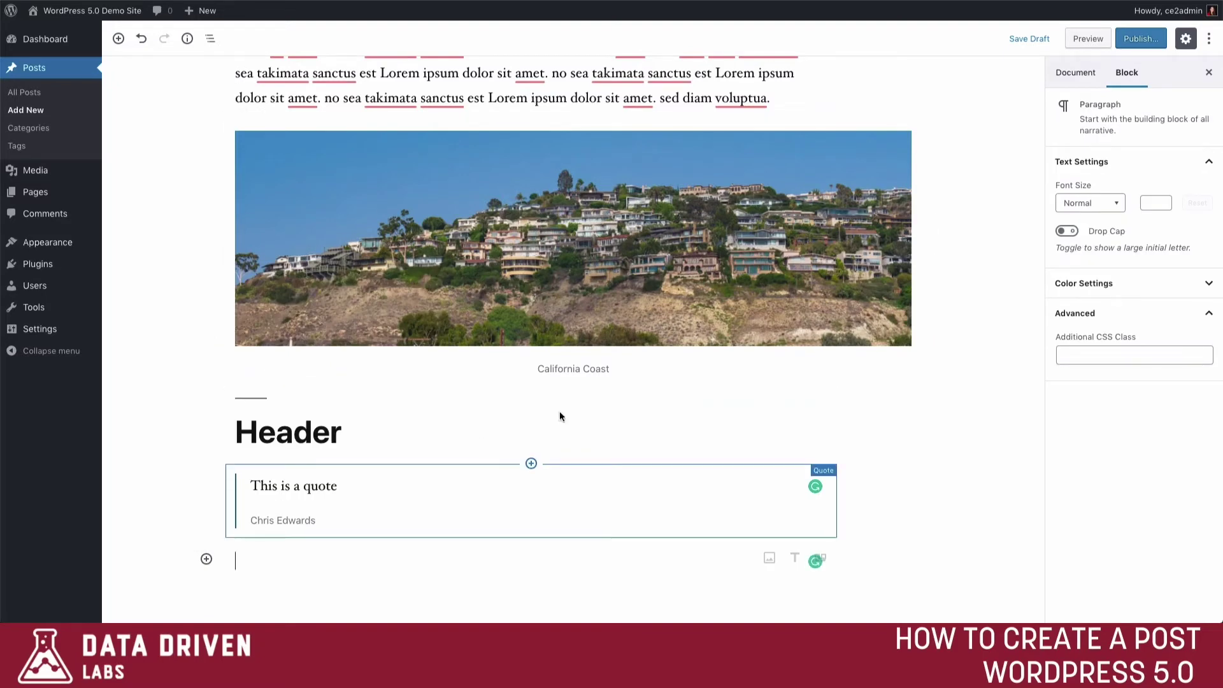
{"action": "left_click", "coordinate": [1018, 1]}
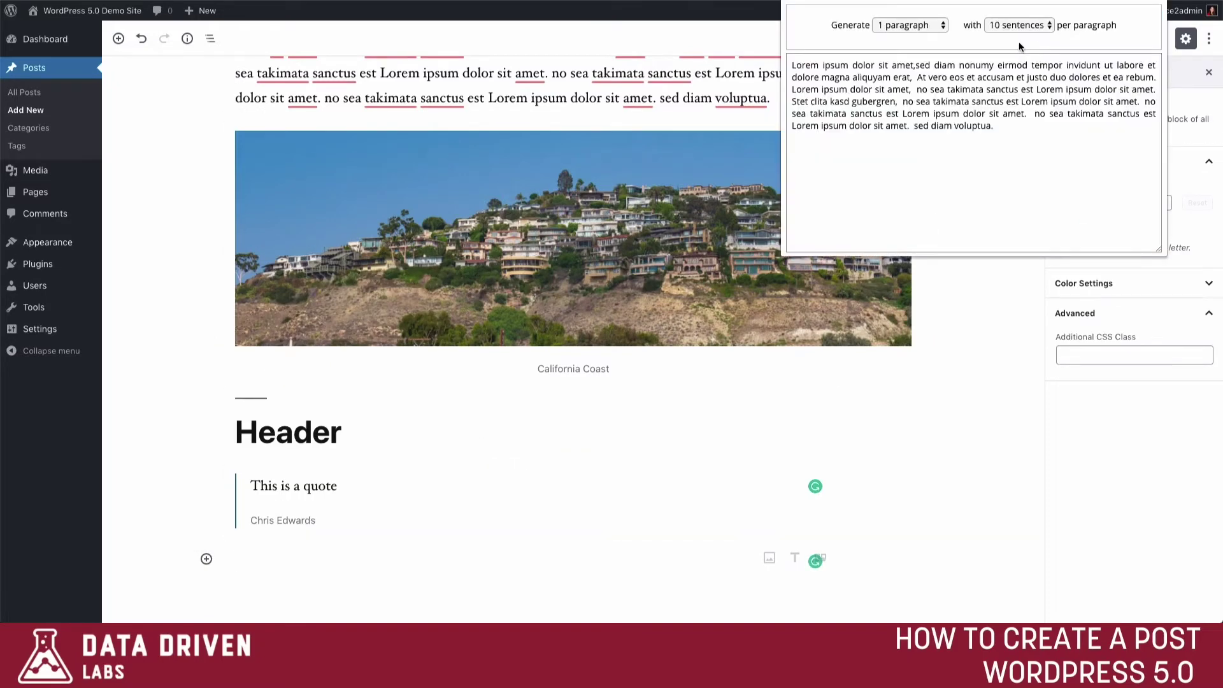
{"action": "left_click", "coordinate": [1014, 26]}
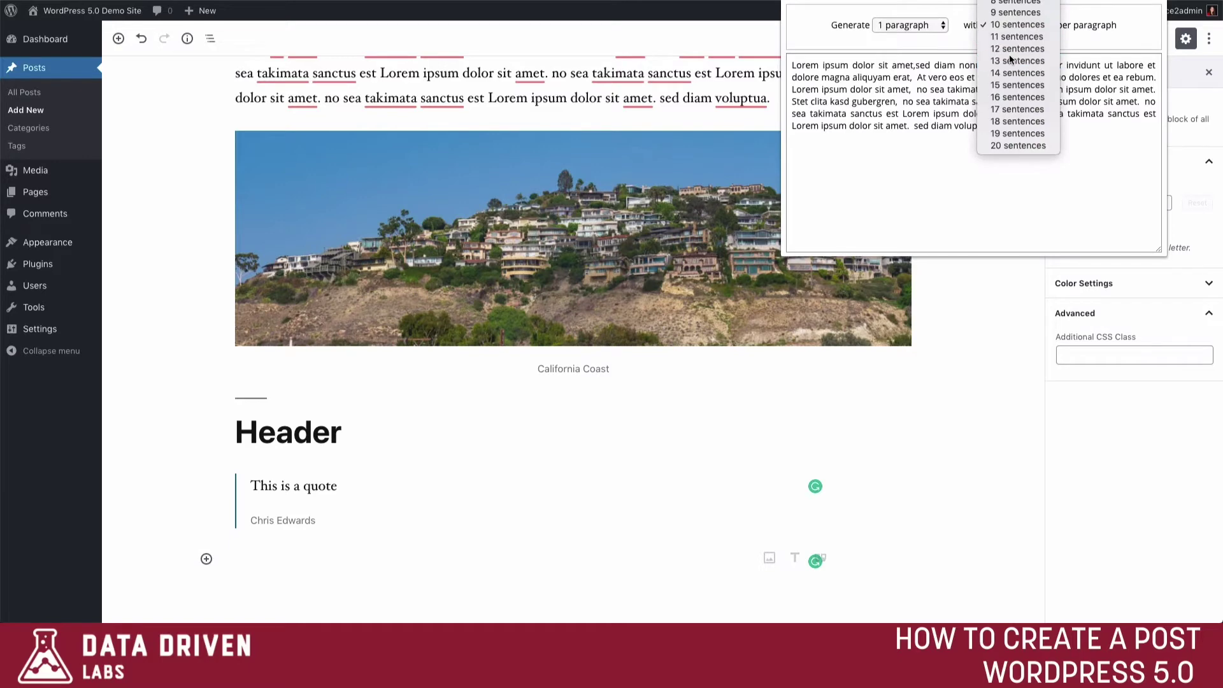
{"action": "left_click", "coordinate": [1019, 60]}
{"action": "left_click_drag", "start_coordinate": [1146, 115], "coordinate": [781, 56]}
{"action": "key", "text": "ctrl+c"}
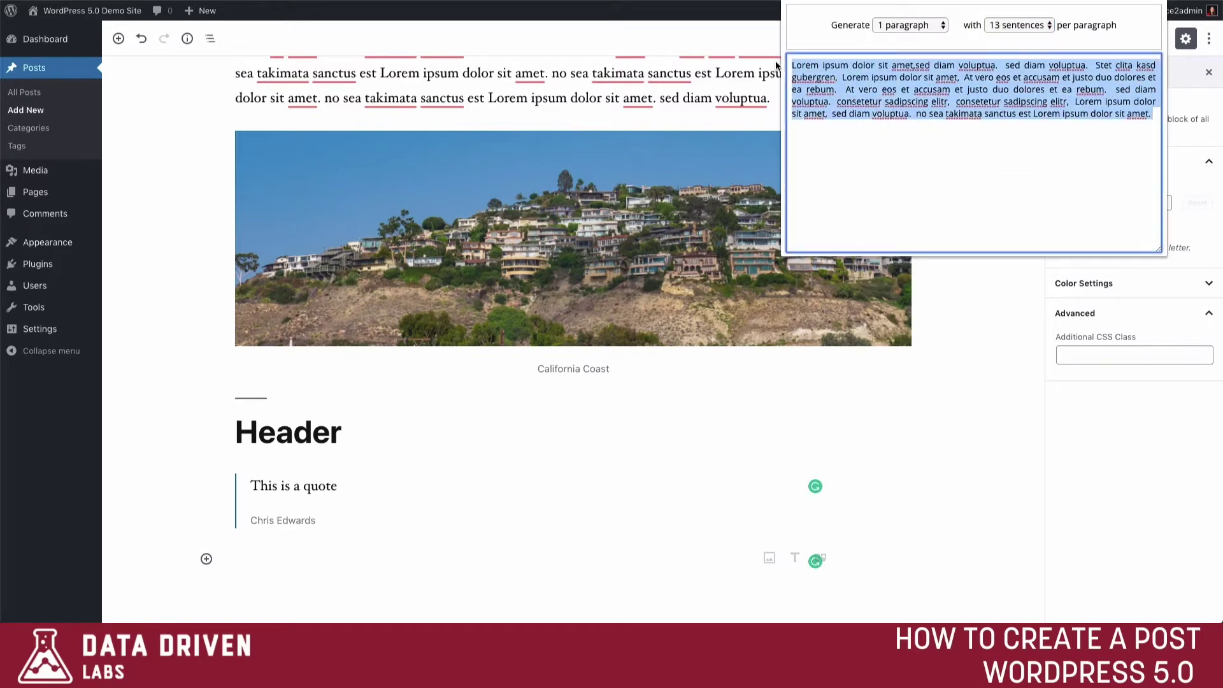
- Paste the Lorem ipsum text into the new paragraph below the quote
{"action": "left_click", "coordinate": [262, 559]}
{"action": "key", "text": "ctrl+v"}
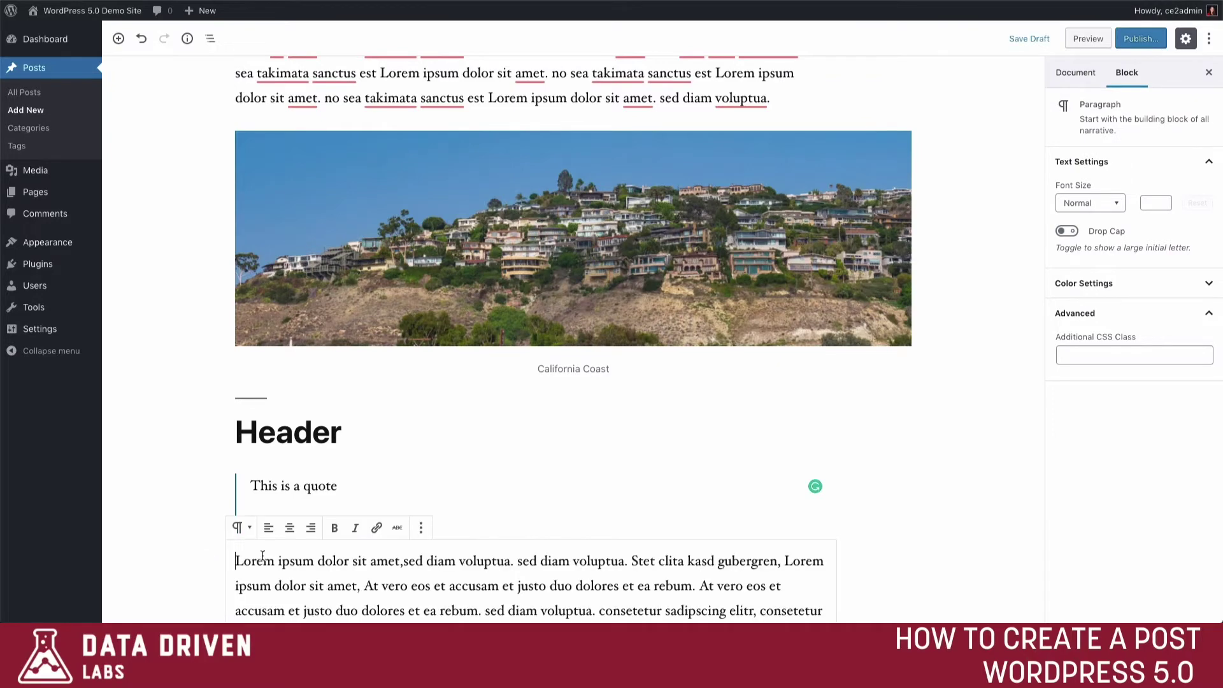
{"action": "scroll", "coordinate": [492, 534], "scroll_direction": "down", "scroll_amount": 2}
{"action": "left_click", "coordinate": [423, 557]}
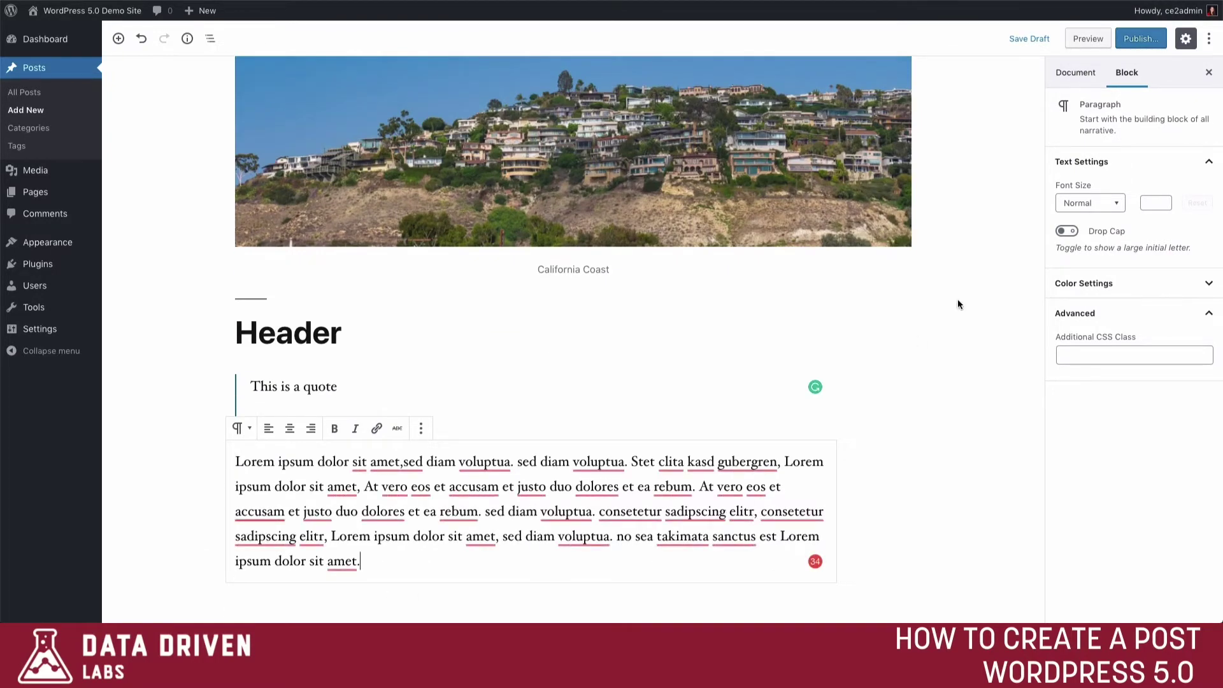
{"action": "left_click", "coordinate": [1079, 42]}
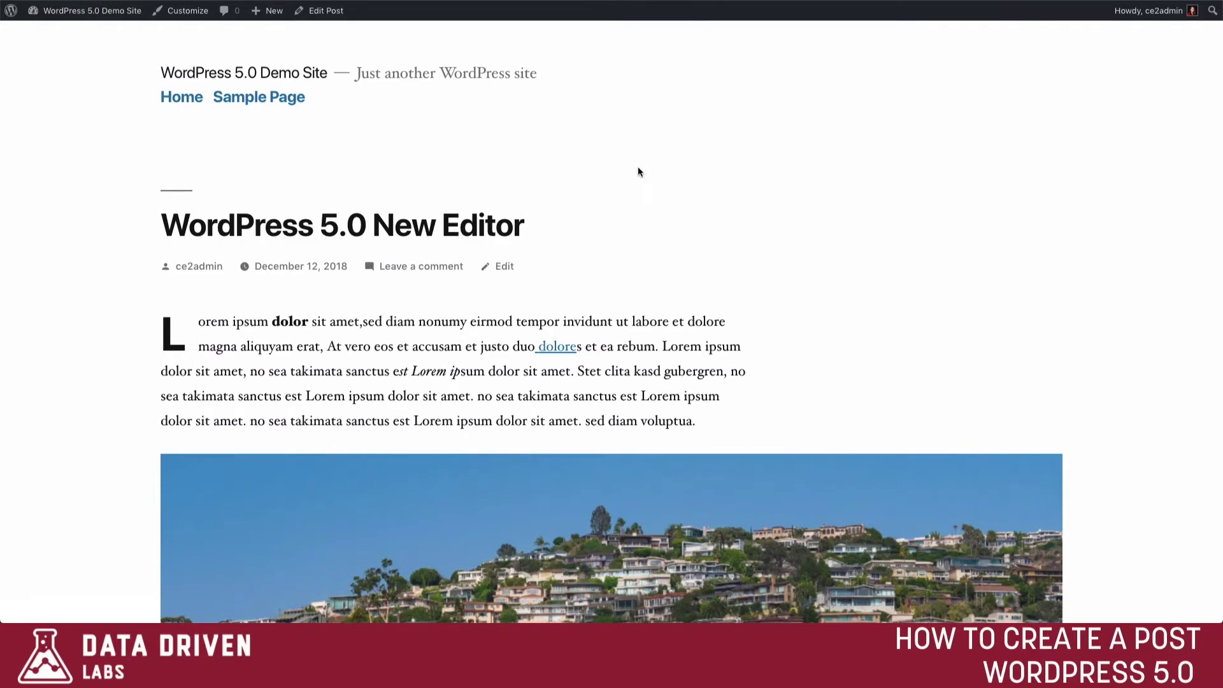
{"action": "scroll", "coordinate": [638, 169], "scroll_direction": "down", "scroll_amount": 4}
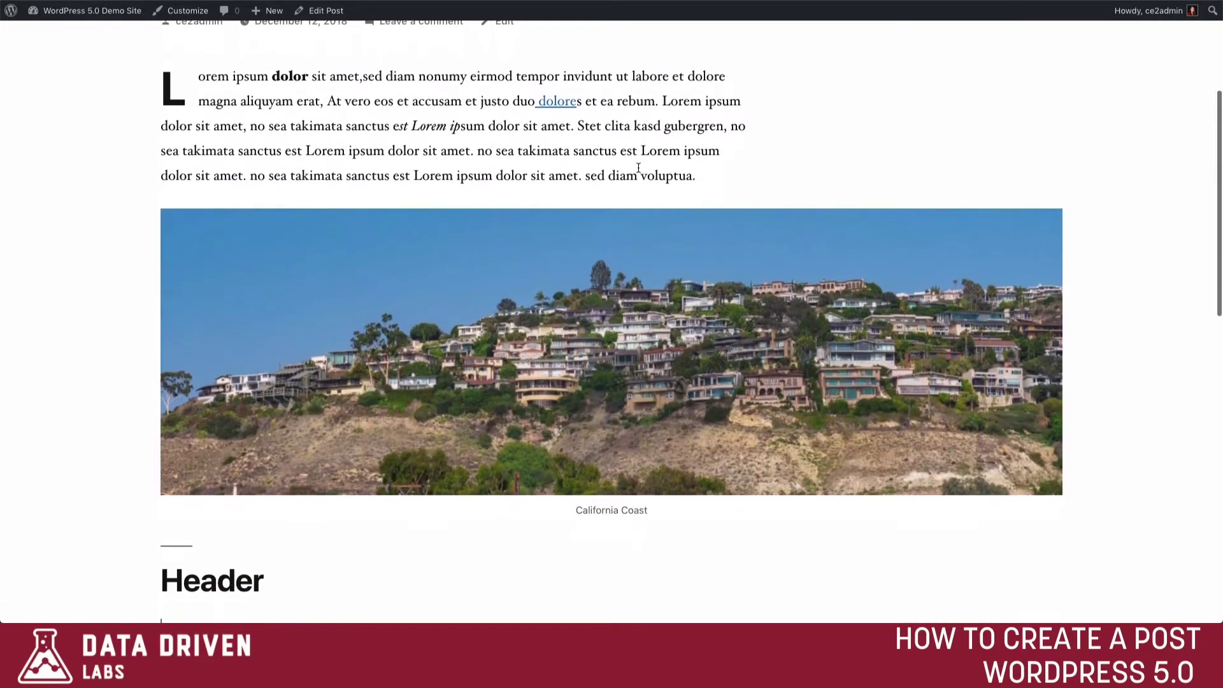
{"action": "scroll", "coordinate": [639, 170], "scroll_direction": "down", "scroll_amount": 4}
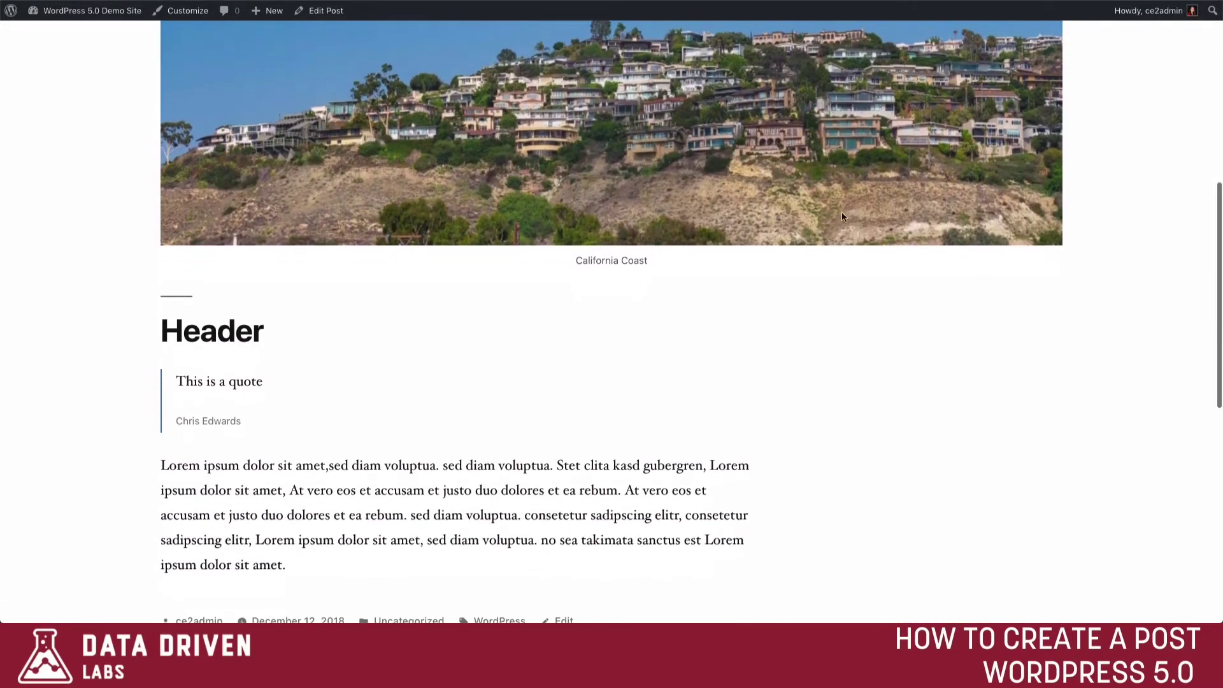
{"action": "scroll", "coordinate": [760, 181], "scroll_direction": "down", "scroll_amount": 4}
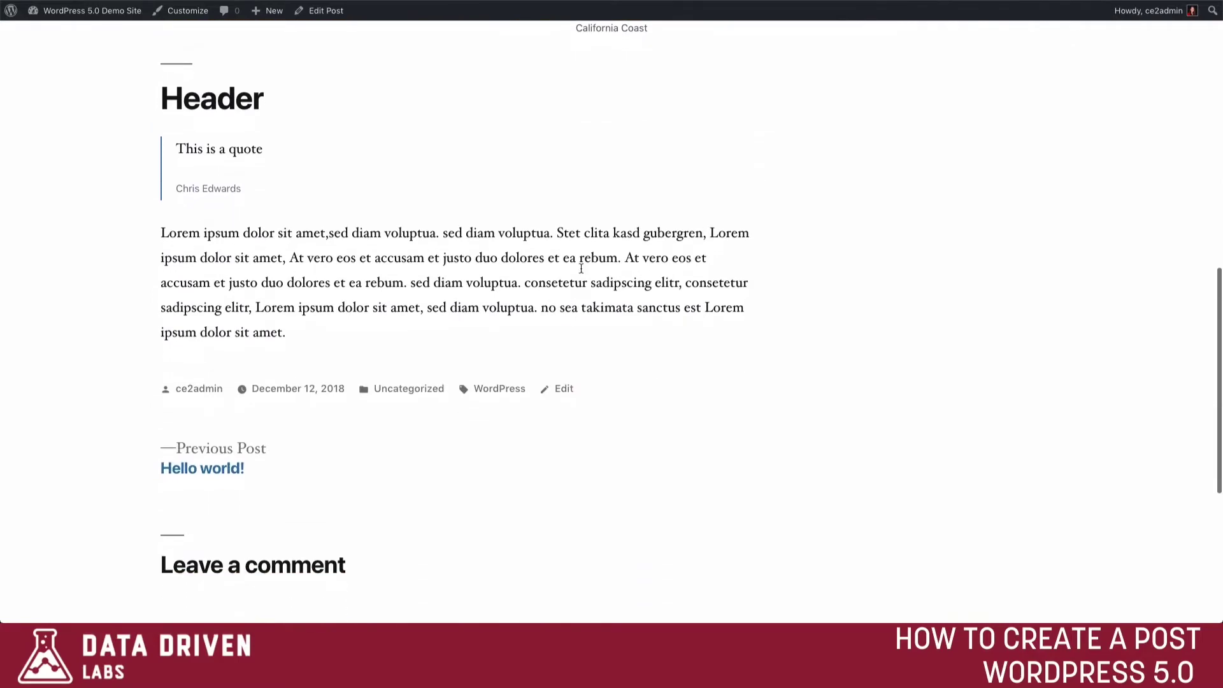
{"action": "scroll", "coordinate": [347, 291], "scroll_direction": "up", "scroll_amount": 1}
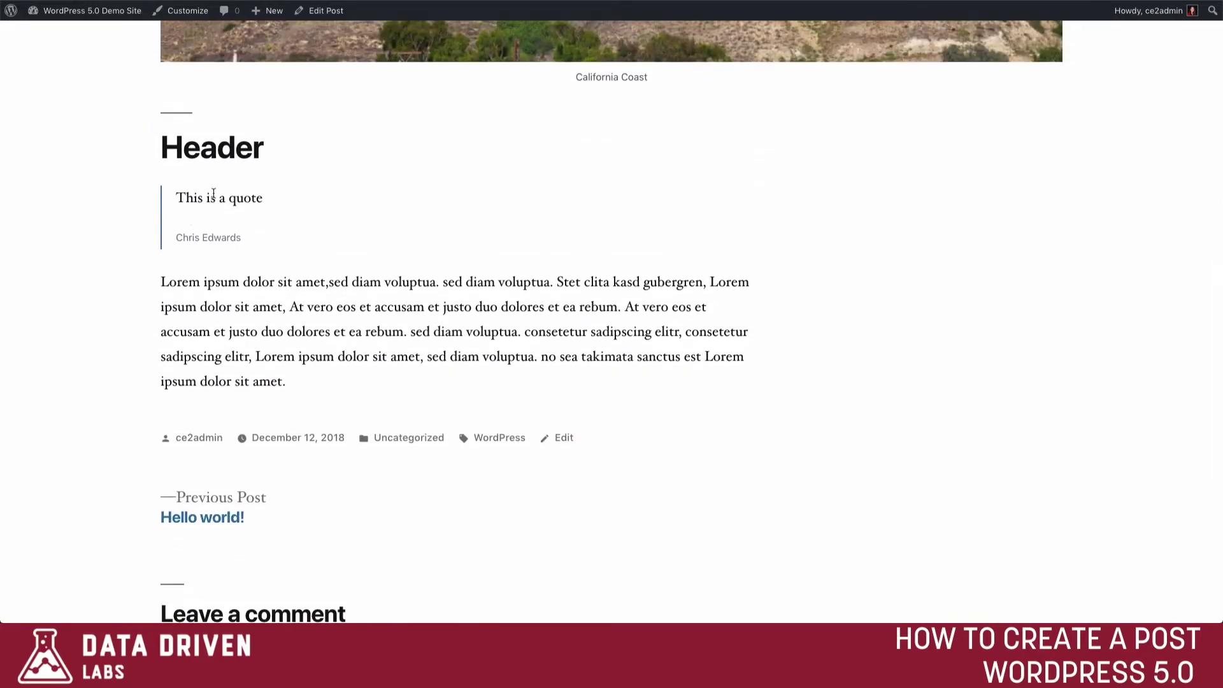
{"action": "scroll", "coordinate": [242, 323], "scroll_direction": "up", "scroll_amount": 10}
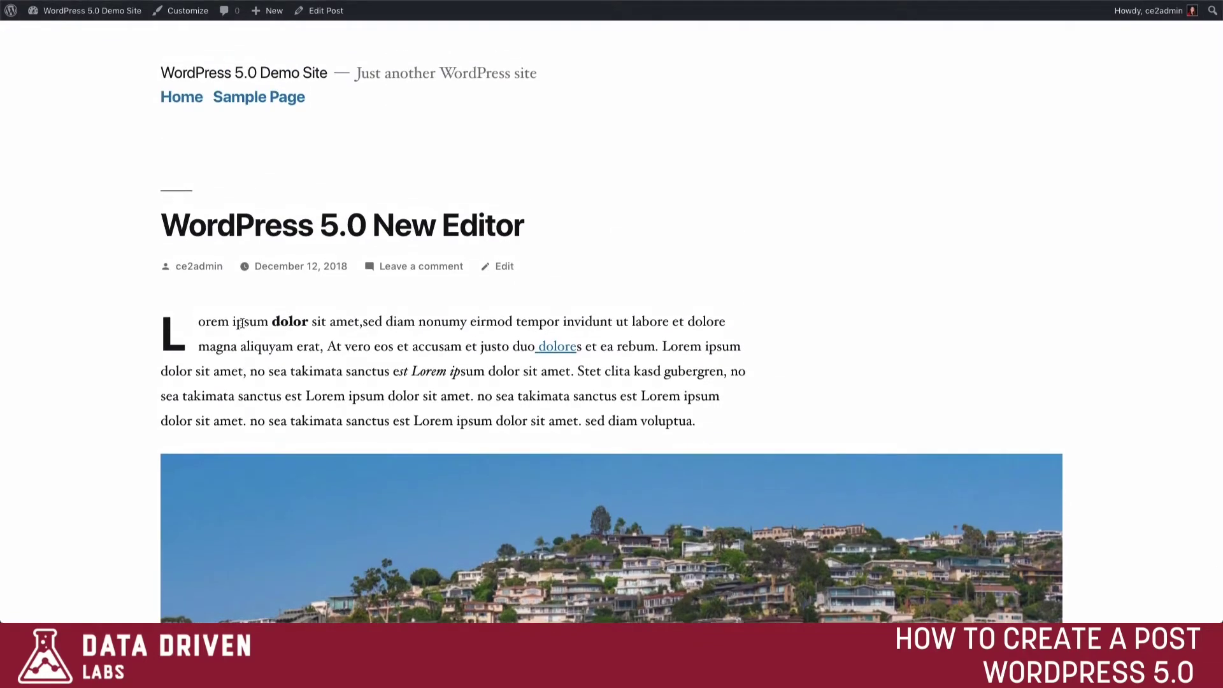
- Back in the editor, set the California Coast image to full width
{"action": "key", "text": "ctrl+w"}
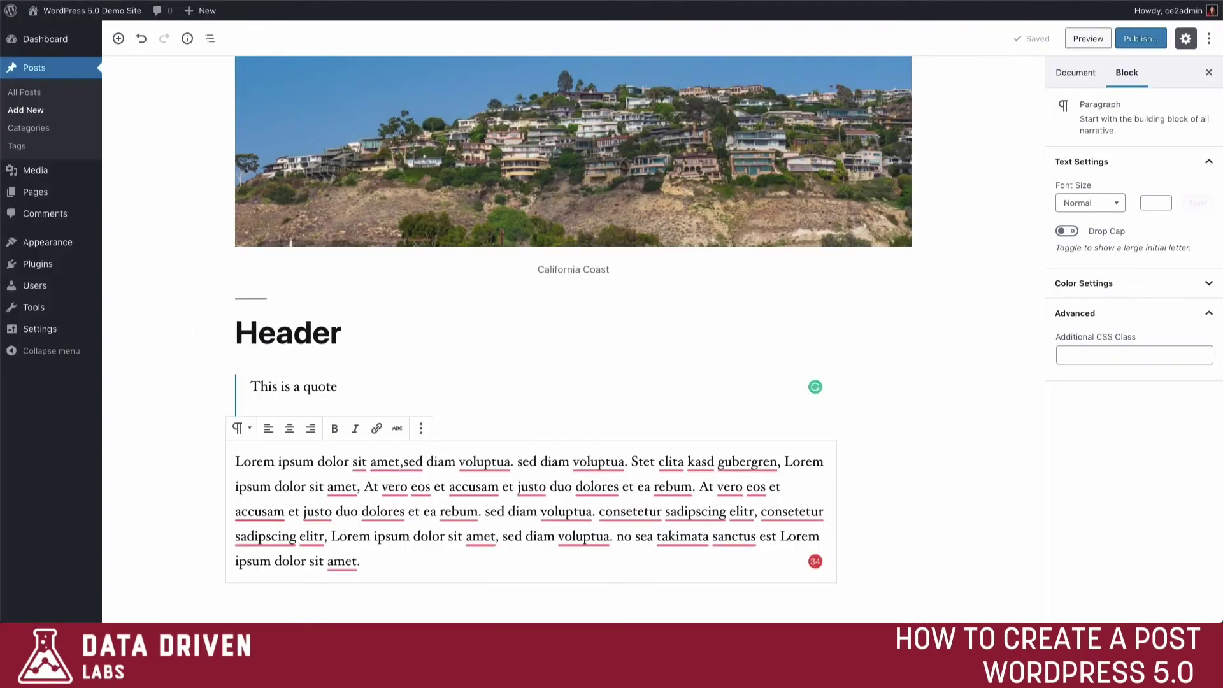
{"action": "left_click", "coordinate": [469, 218]}
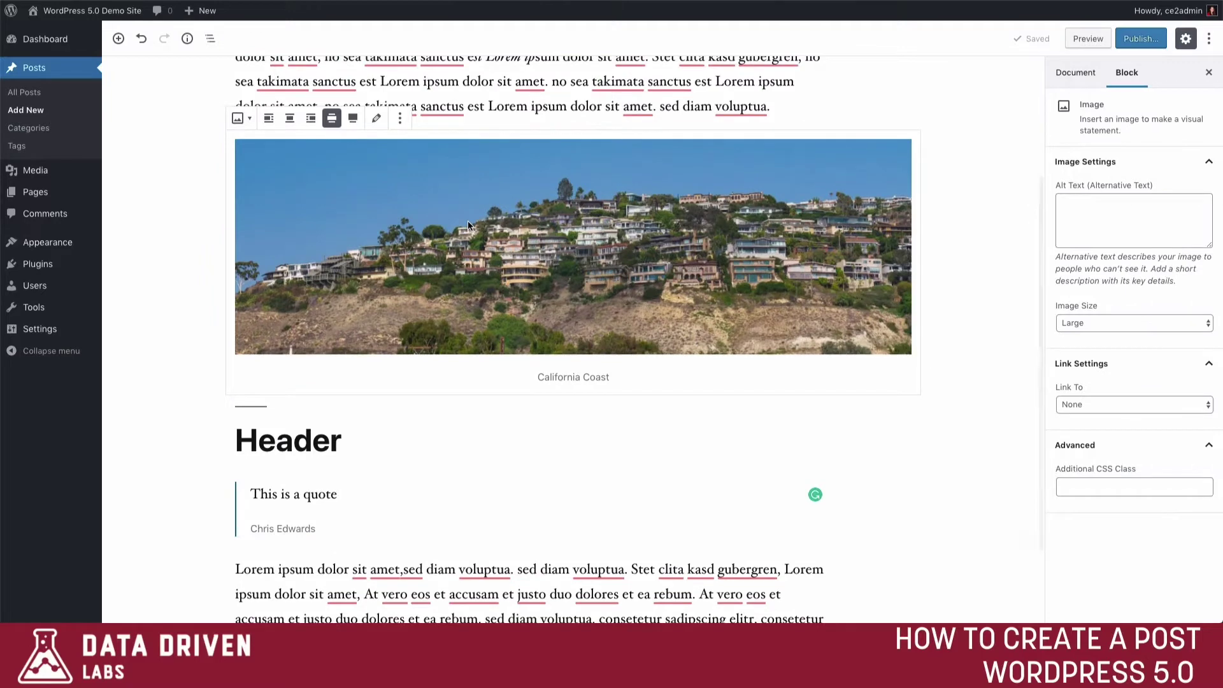
{"action": "left_click", "coordinate": [352, 119]}
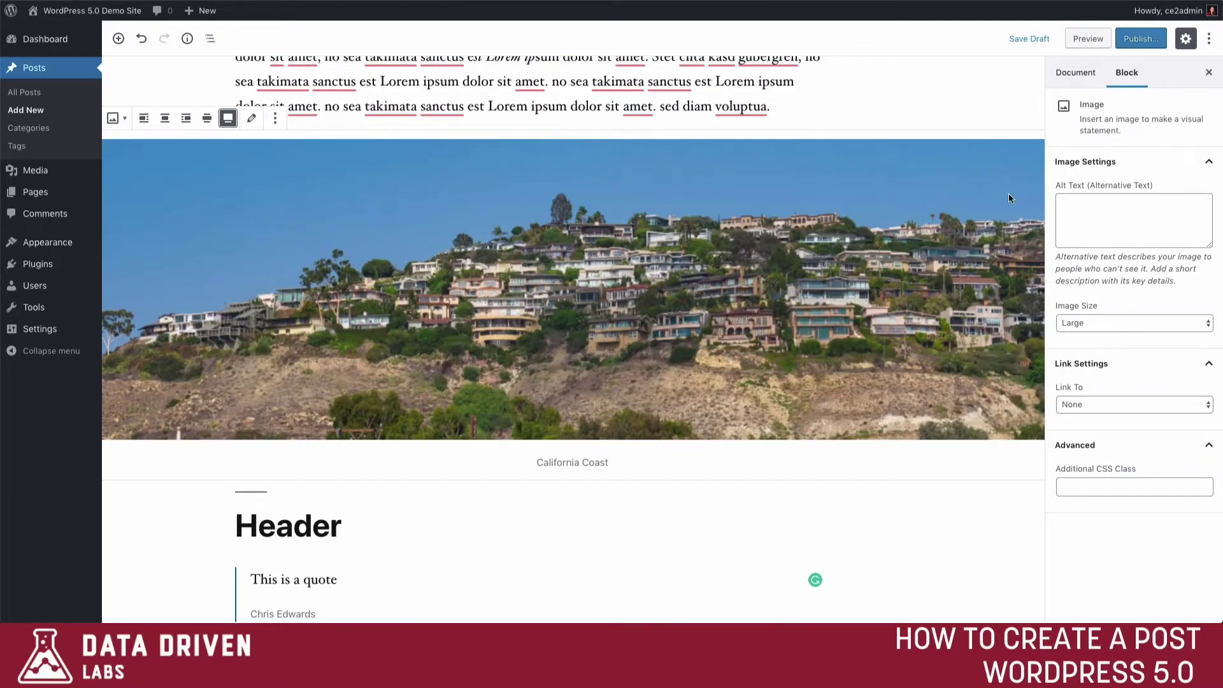
- Preview the post and scroll through it to check the full-width image
{"action": "left_click", "coordinate": [1086, 39]}
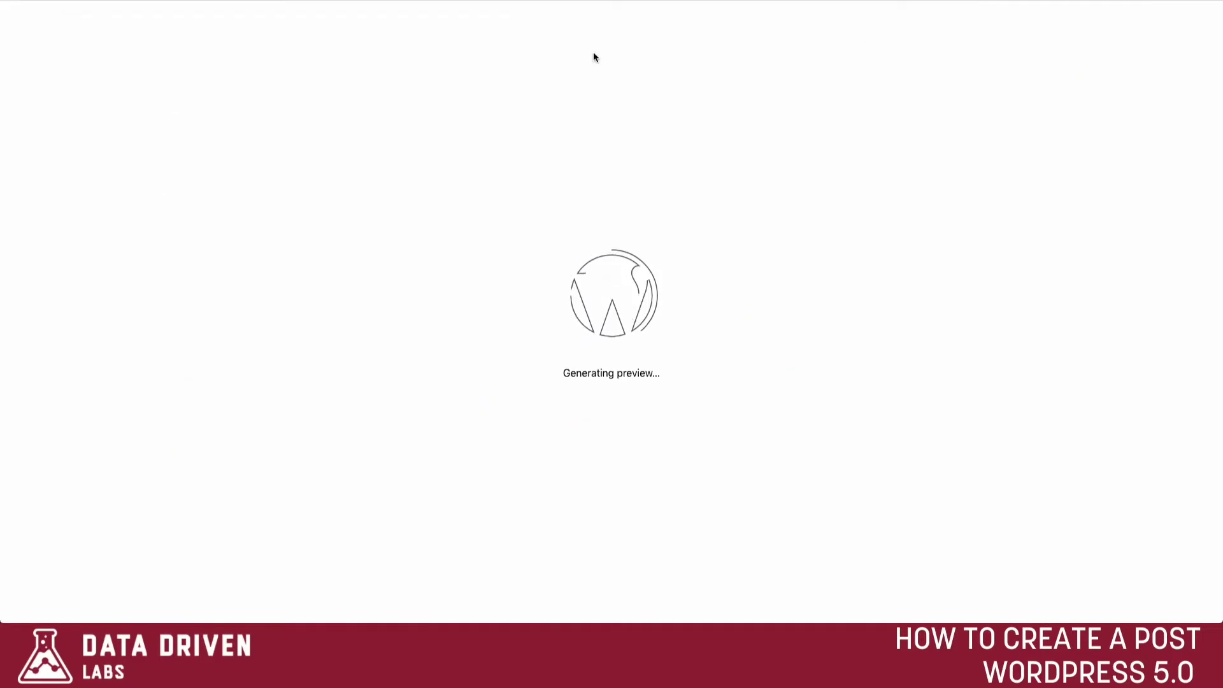
{"action": "scroll", "coordinate": [720, 265], "scroll_direction": "down", "scroll_amount": 3}
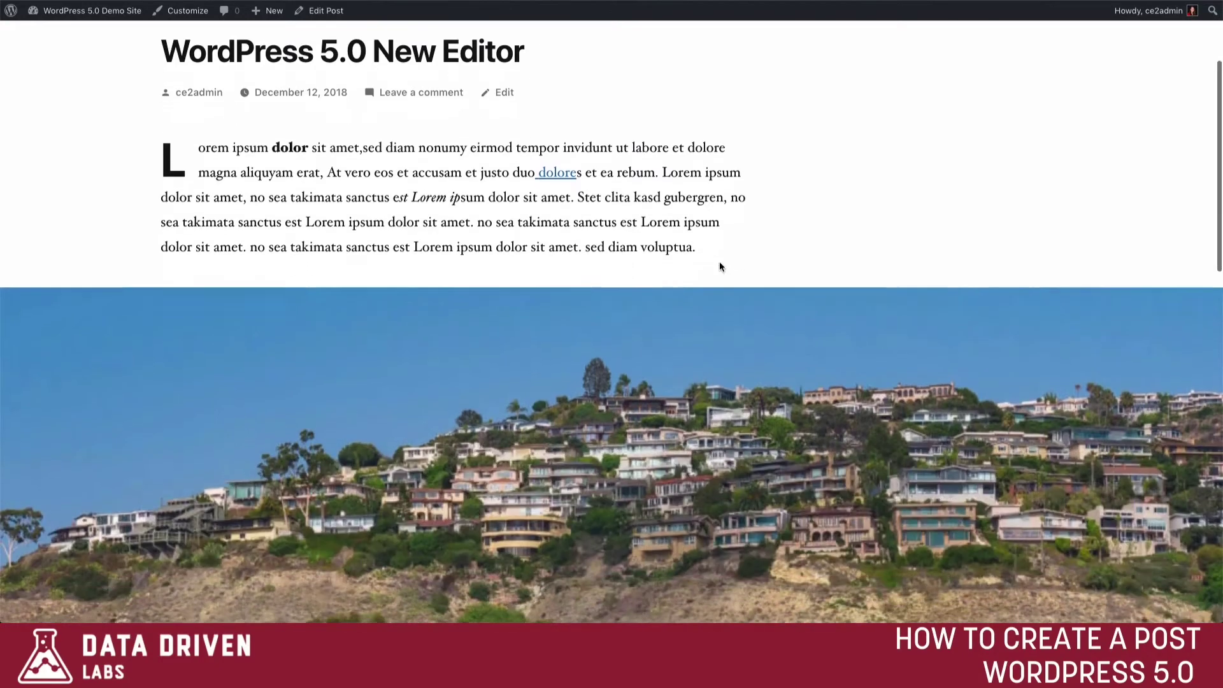
{"action": "scroll", "coordinate": [719, 266], "scroll_direction": "down", "scroll_amount": 2}
{"action": "scroll", "coordinate": [959, 366], "scroll_direction": "up", "scroll_amount": 1}
{"action": "scroll", "coordinate": [959, 366], "scroll_direction": "up", "scroll_amount": 3}
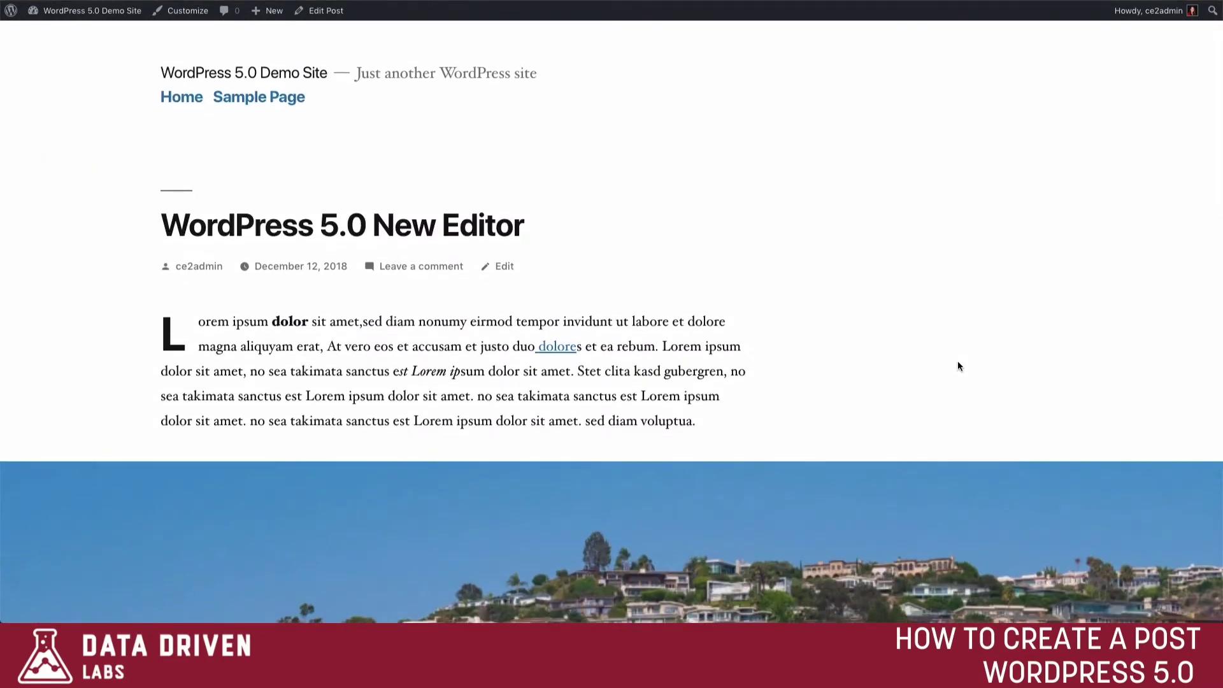
{"action": "scroll", "coordinate": [959, 366], "scroll_direction": "down", "scroll_amount": 12}
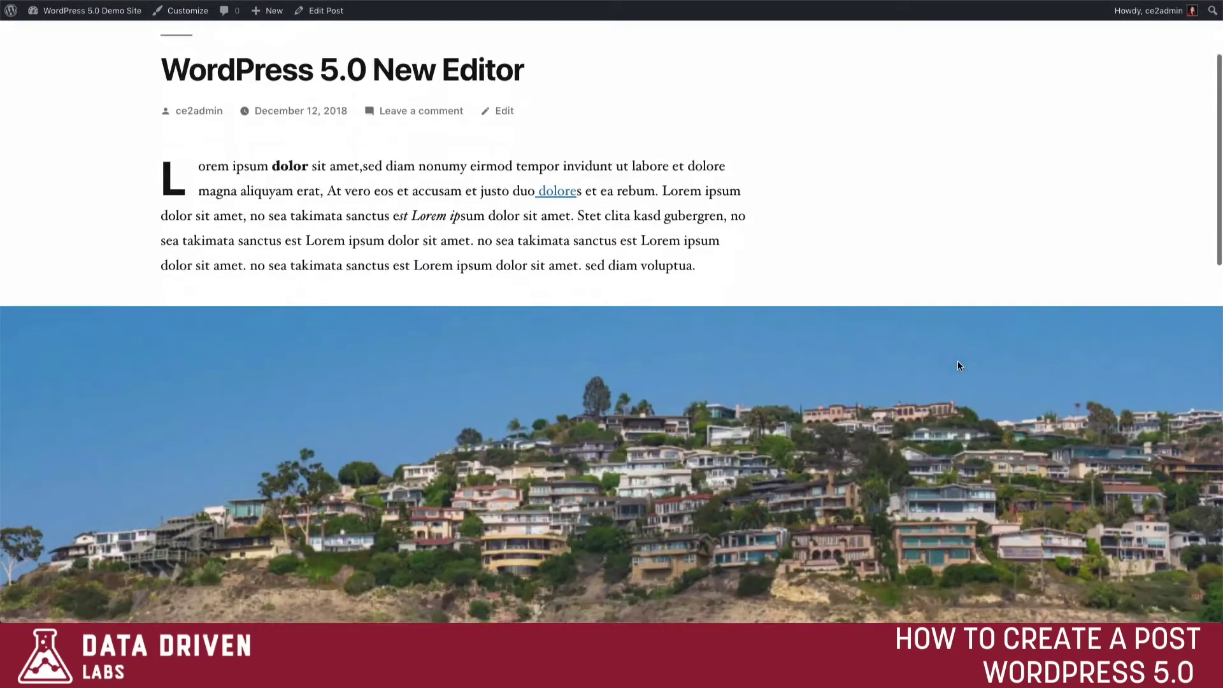
{"action": "scroll", "coordinate": [957, 366], "scroll_direction": "down", "scroll_amount": 2}
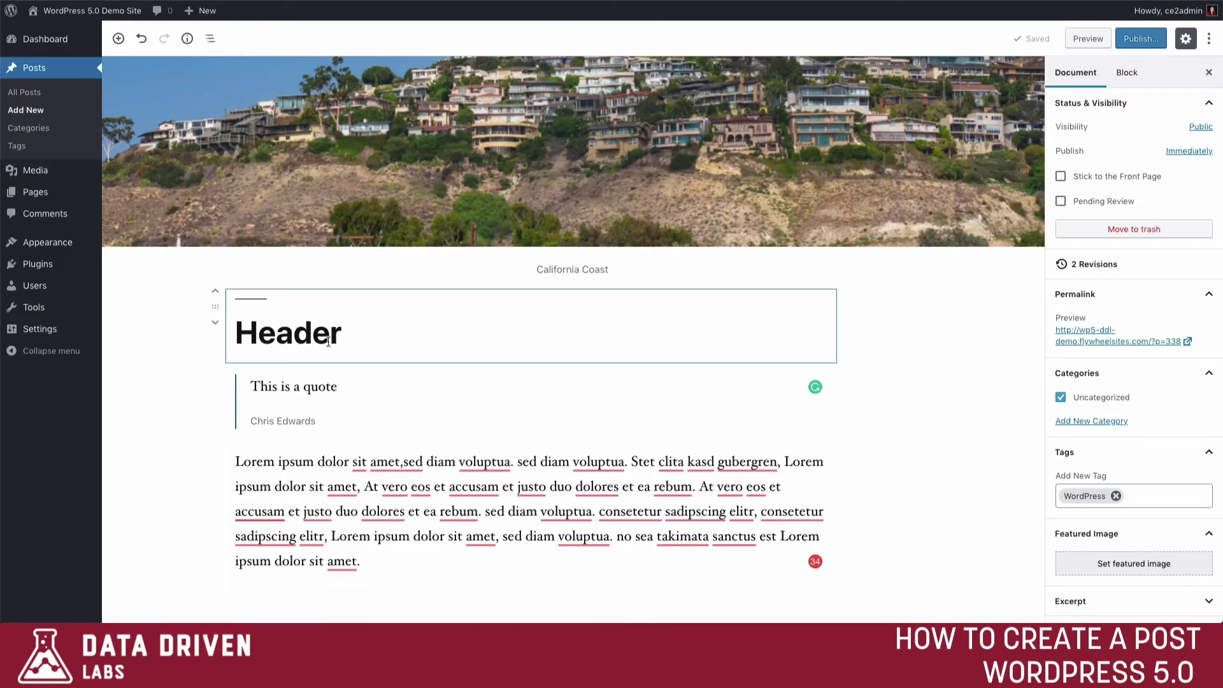
- Add a Cover block at the end of the post with the surfing photo P1030071.jpg
{"action": "left_click", "coordinate": [119, 39]}
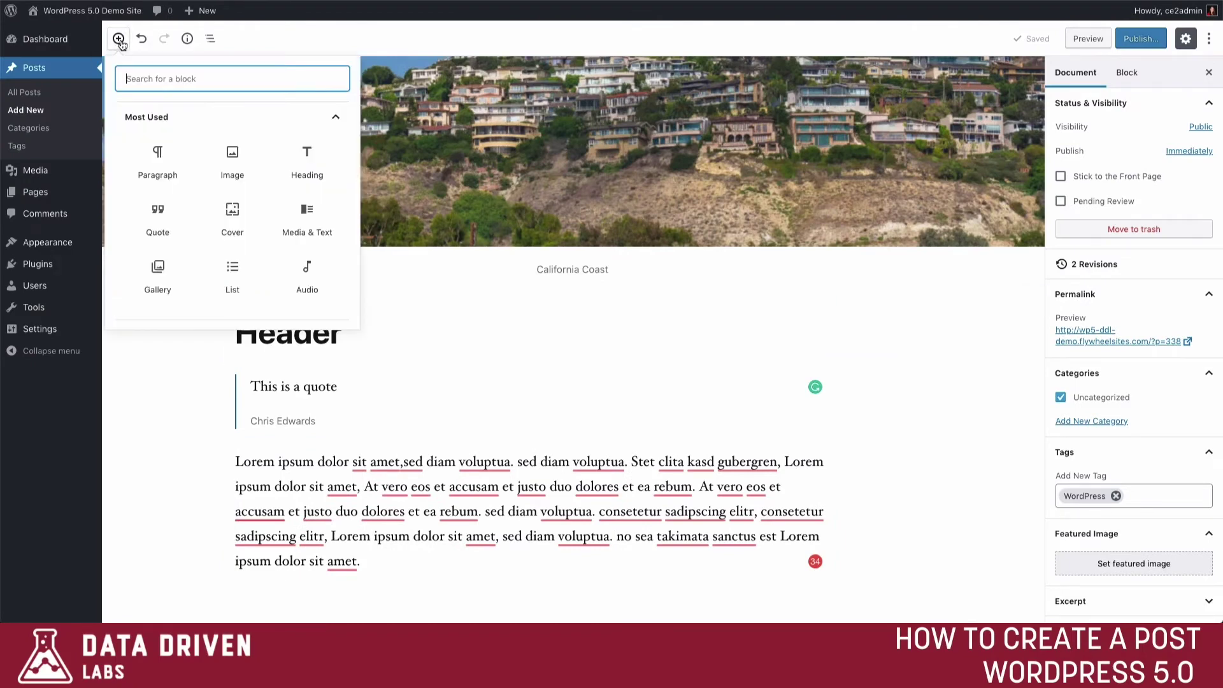
{"action": "left_click", "coordinate": [234, 215]}
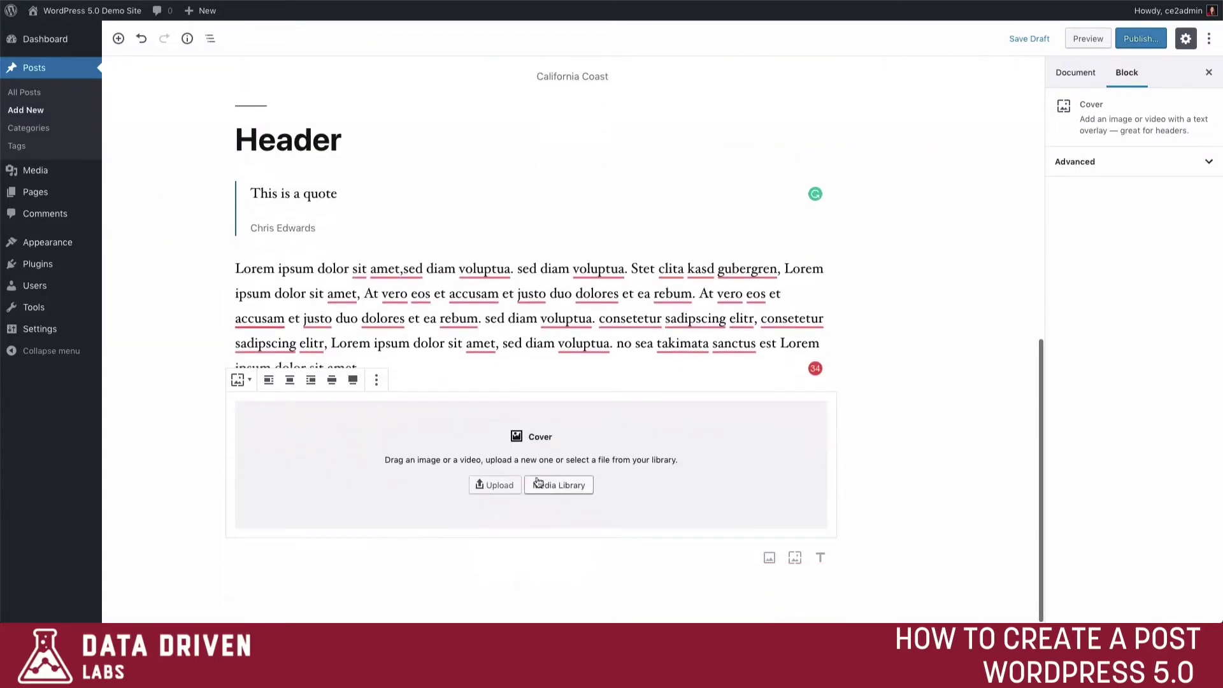
{"action": "left_click", "coordinate": [501, 486]}
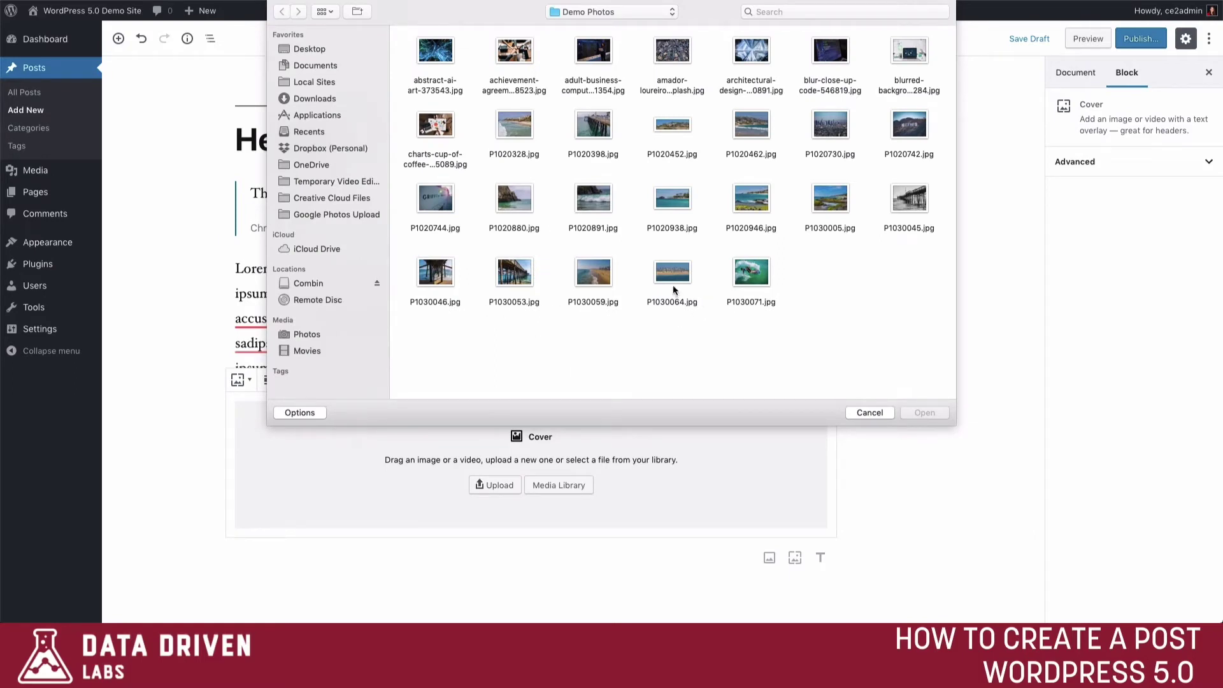
{"action": "left_click", "coordinate": [749, 274]}
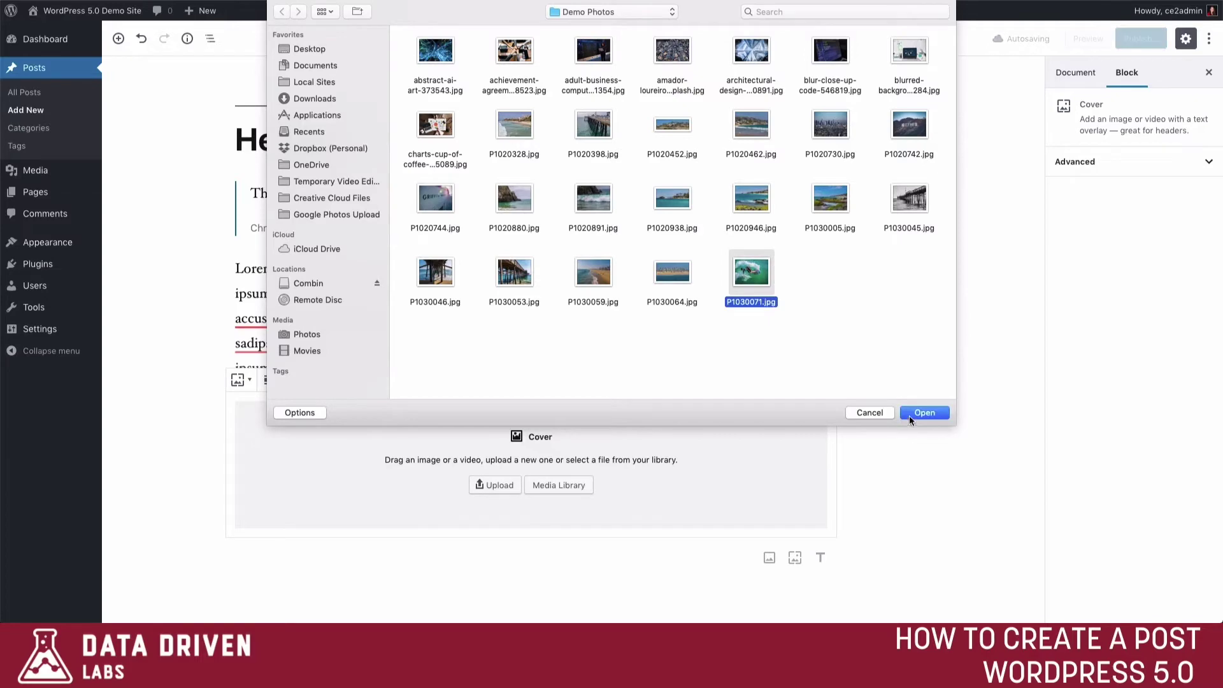
{"action": "left_click", "coordinate": [927, 413]}
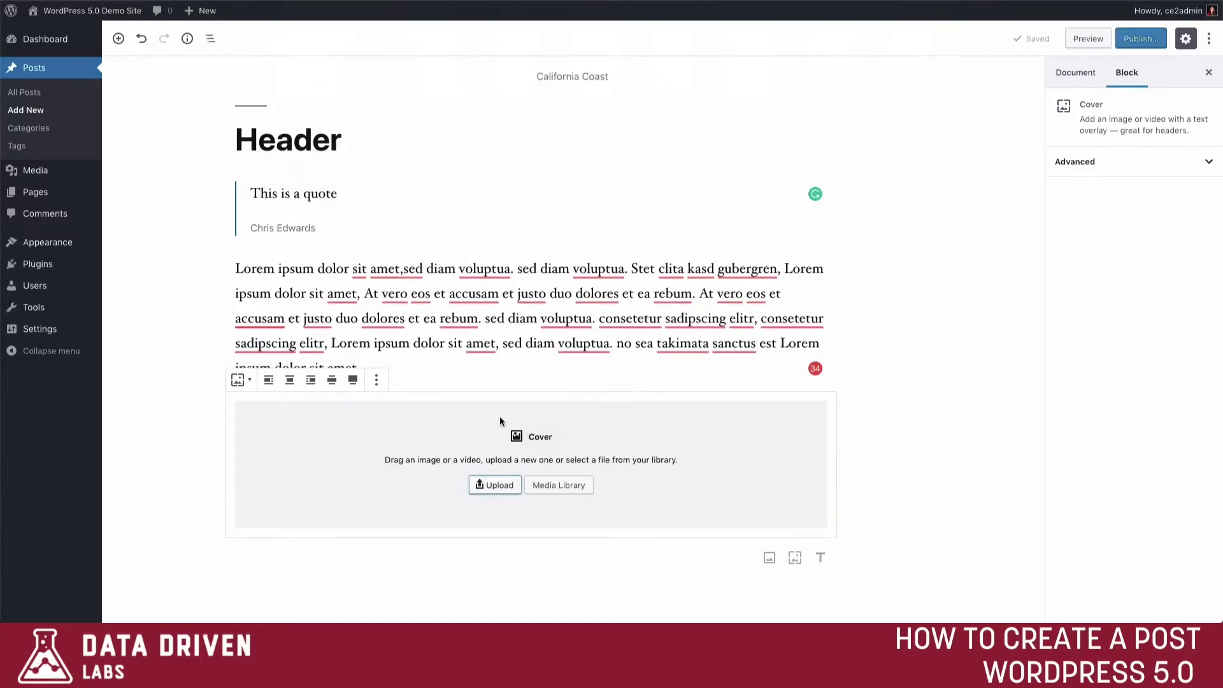
{"action": "scroll", "coordinate": [500, 421], "scroll_direction": "down", "scroll_amount": 2}
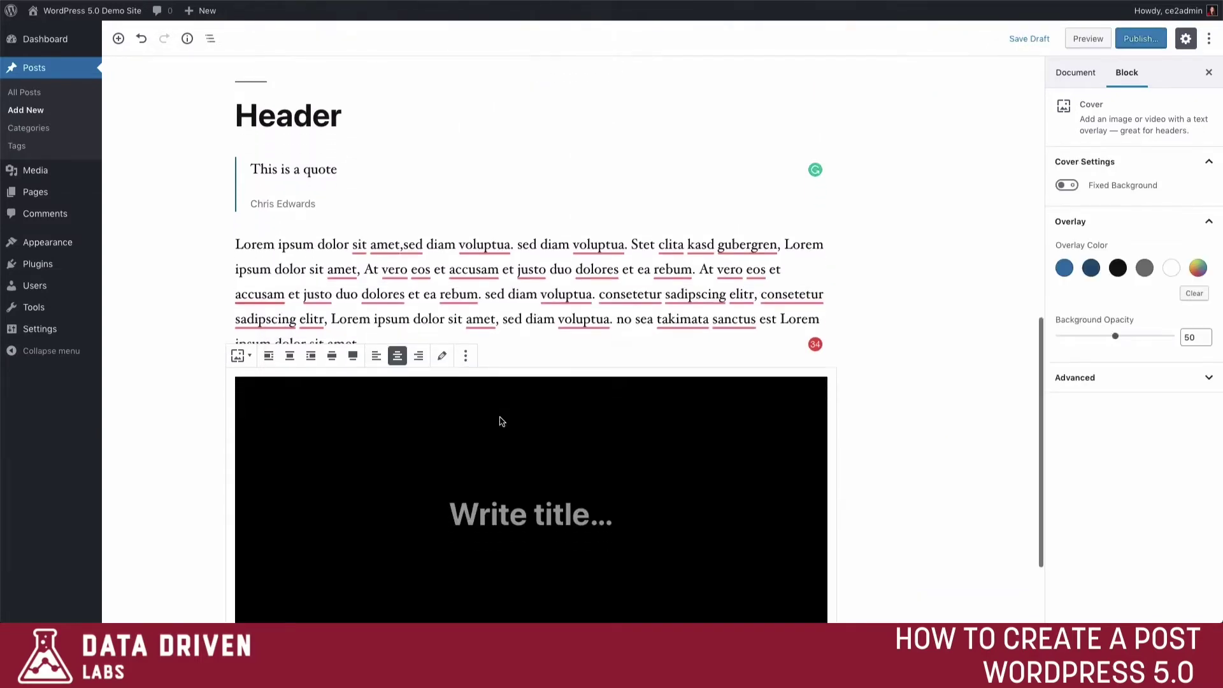
- Title the cover 'Surfs Up!' and make it full width
{"action": "left_click", "coordinate": [512, 396]}
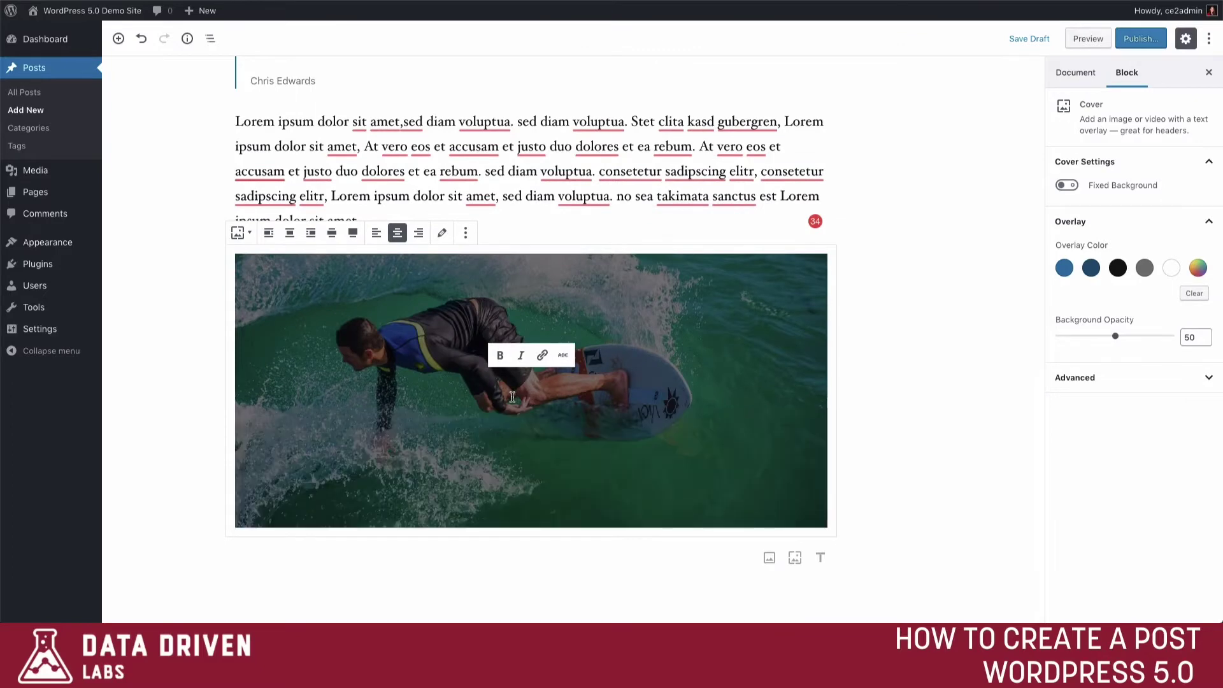
{"action": "type", "text": "S"}
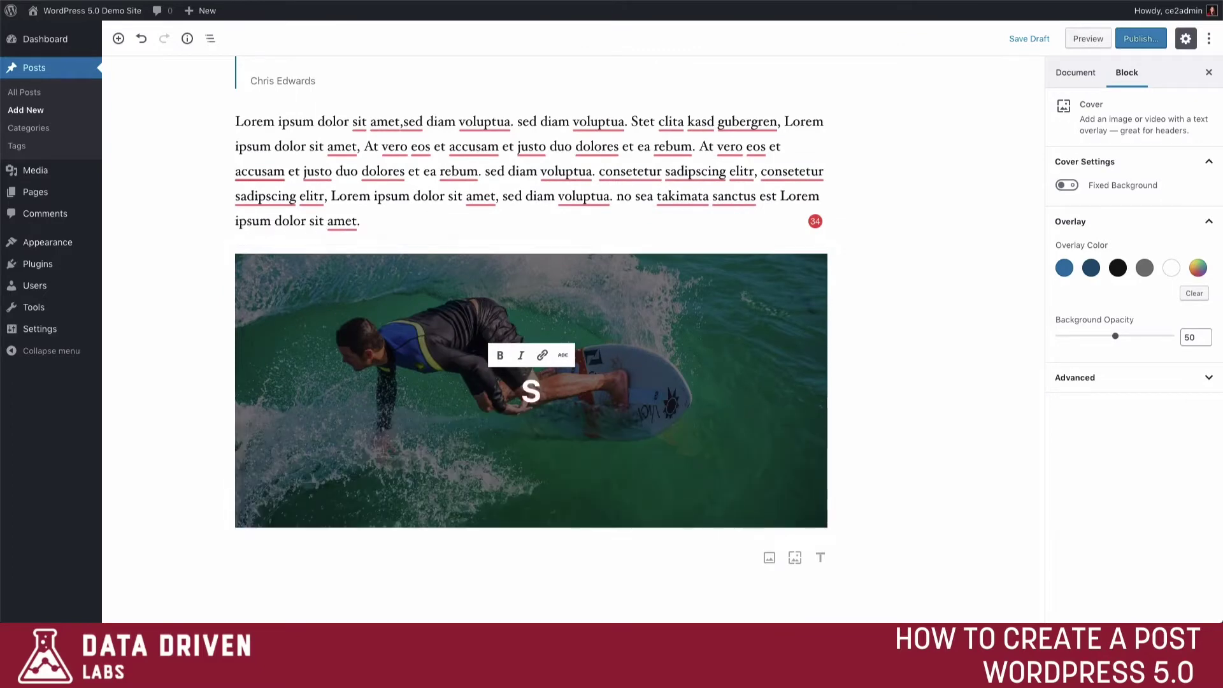
{"action": "type", "text": "urfs Up!"}
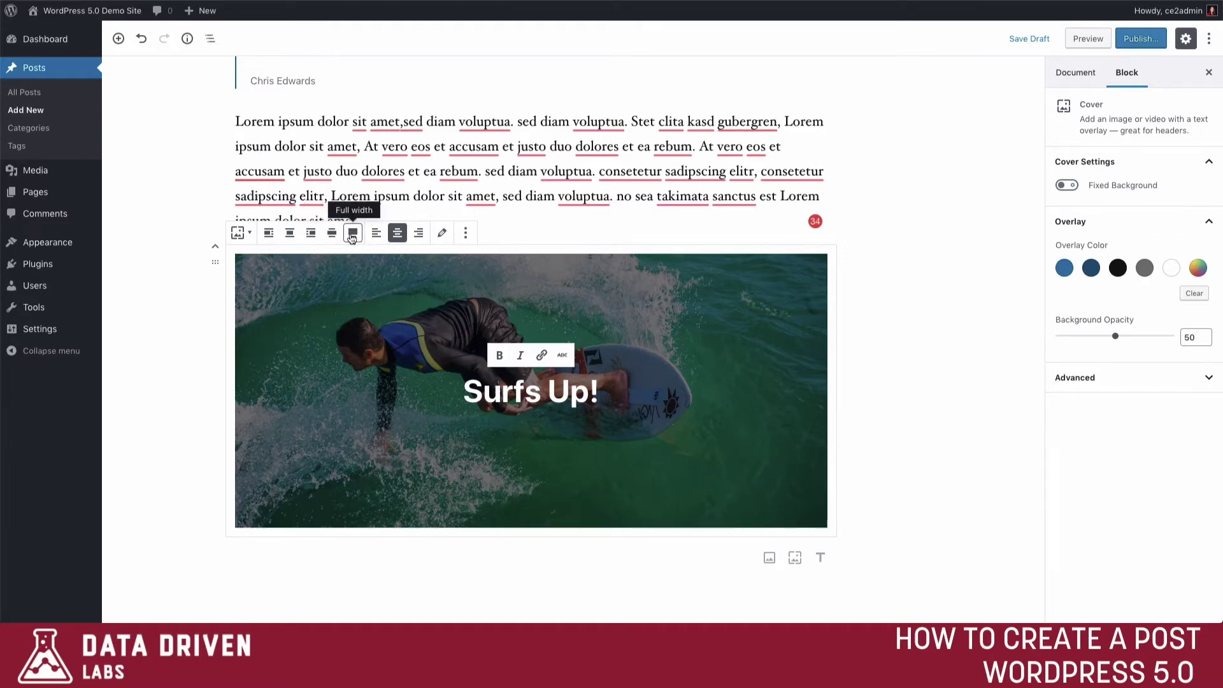
{"action": "left_click", "coordinate": [351, 233]}
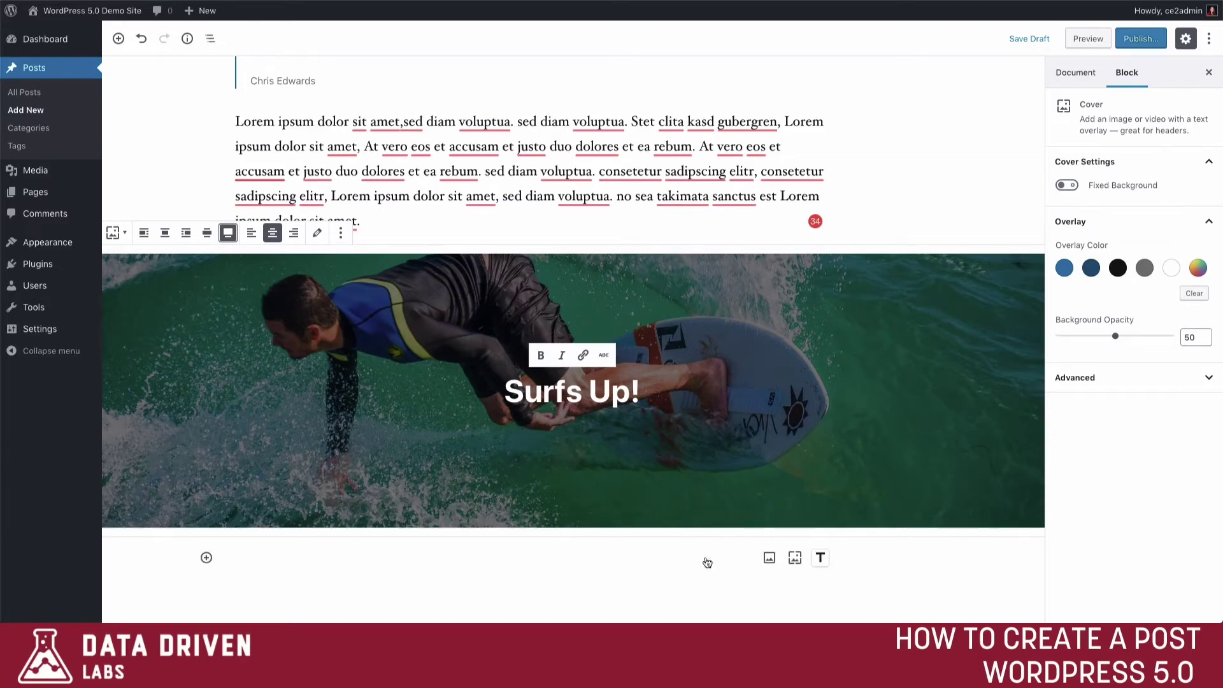
- Insert a bulleted list below the cover with items List Item 1, List Item 2 and List Item 3
{"action": "left_click", "coordinate": [206, 558]}
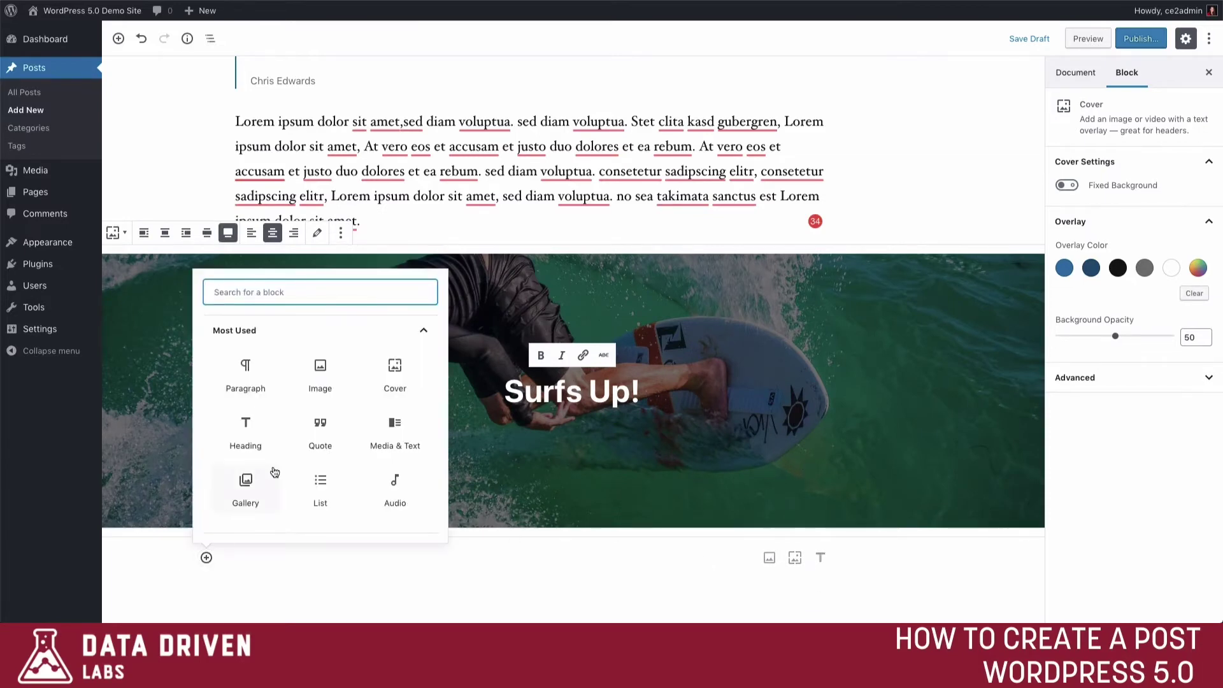
{"action": "left_click", "coordinate": [320, 489]}
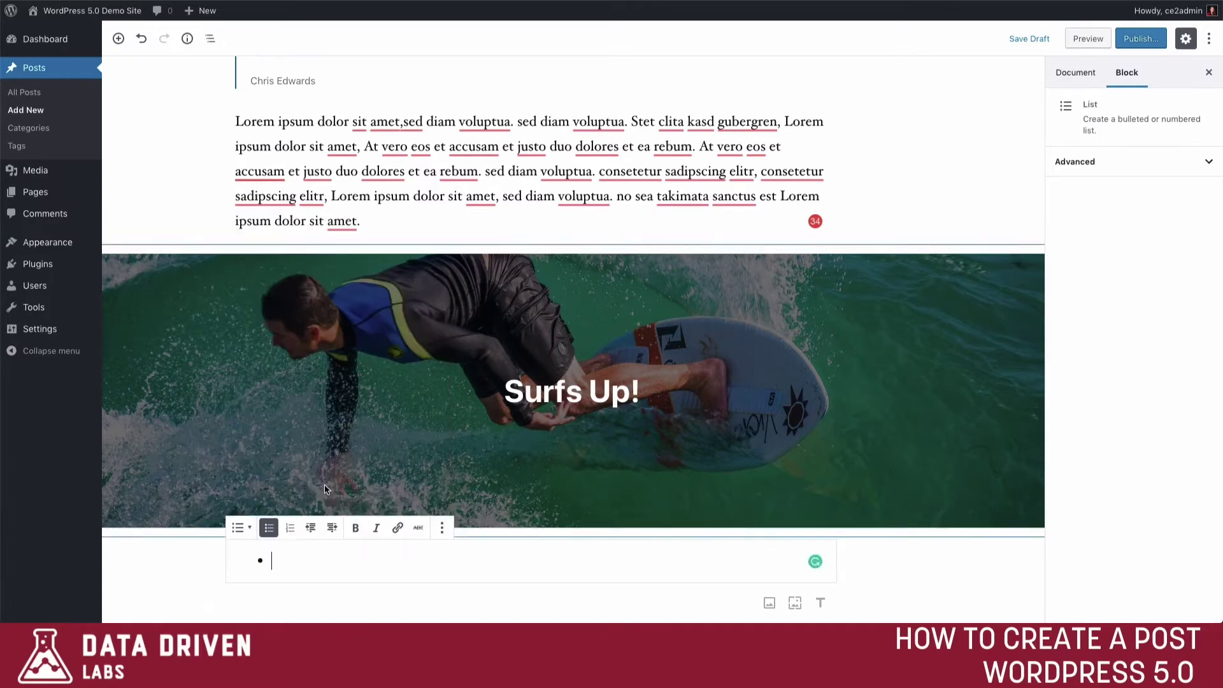
{"action": "type", "text": "List Item 1"}
{"action": "key", "text": "Return"}
{"action": "type", "text": "List Item 2"}
{"action": "key", "text": "Return"}
{"action": "type", "text": "List Item"}
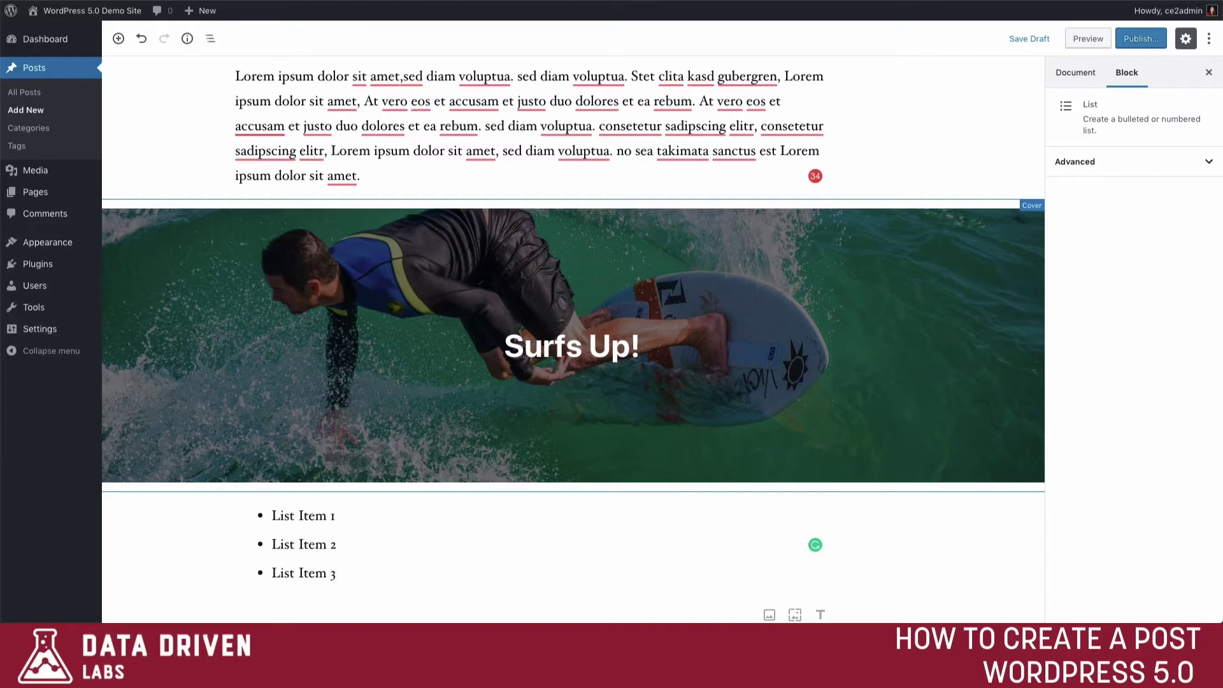
- Inspect the list's Advanced settings and CSS class field, then collapse them again
{"action": "left_click", "coordinate": [1135, 168]}
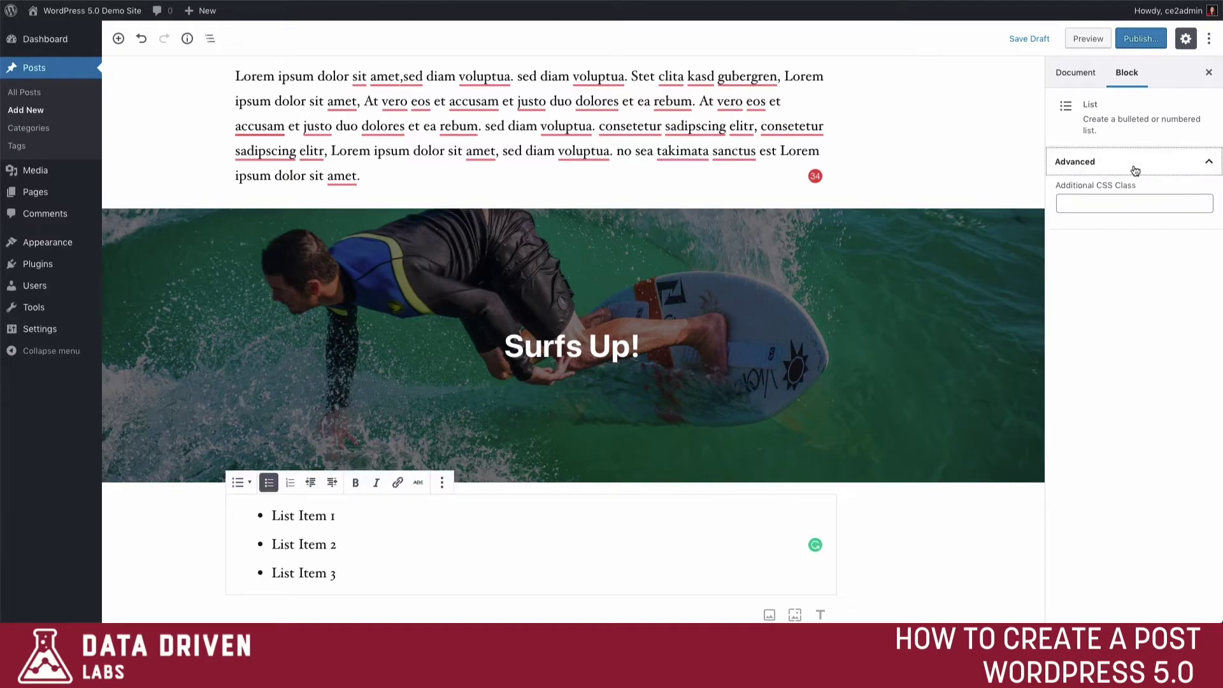
{"action": "left_click", "coordinate": [1113, 205]}
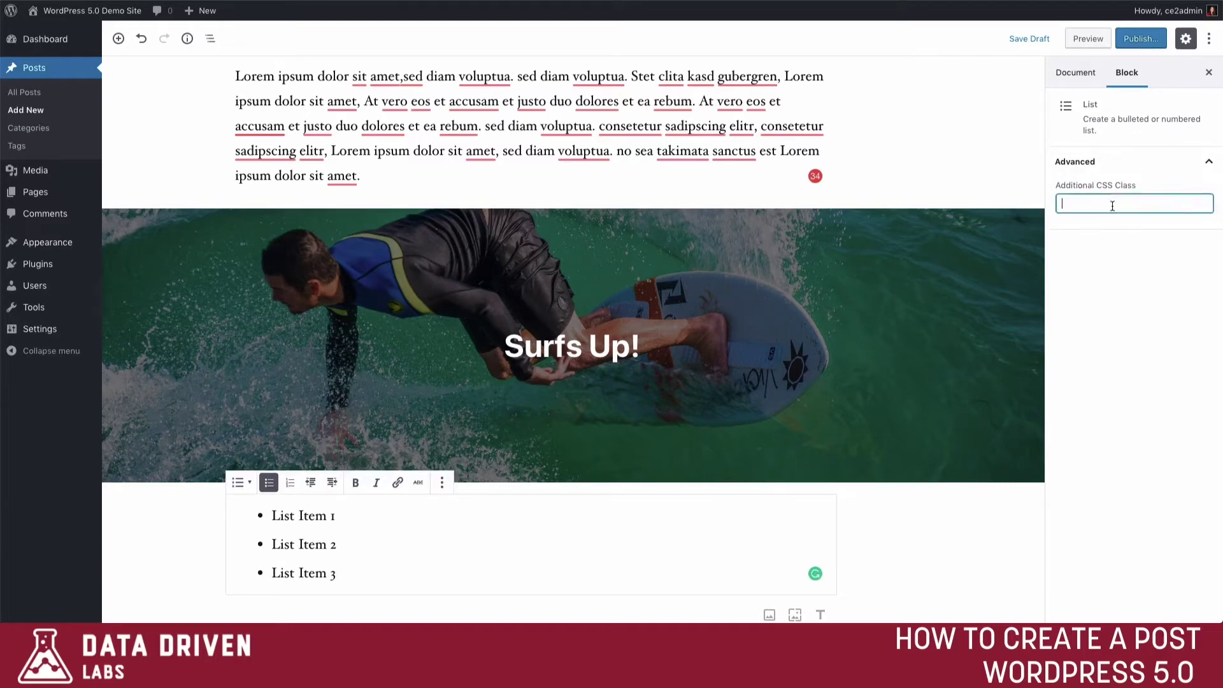
{"action": "left_click", "coordinate": [1081, 164]}
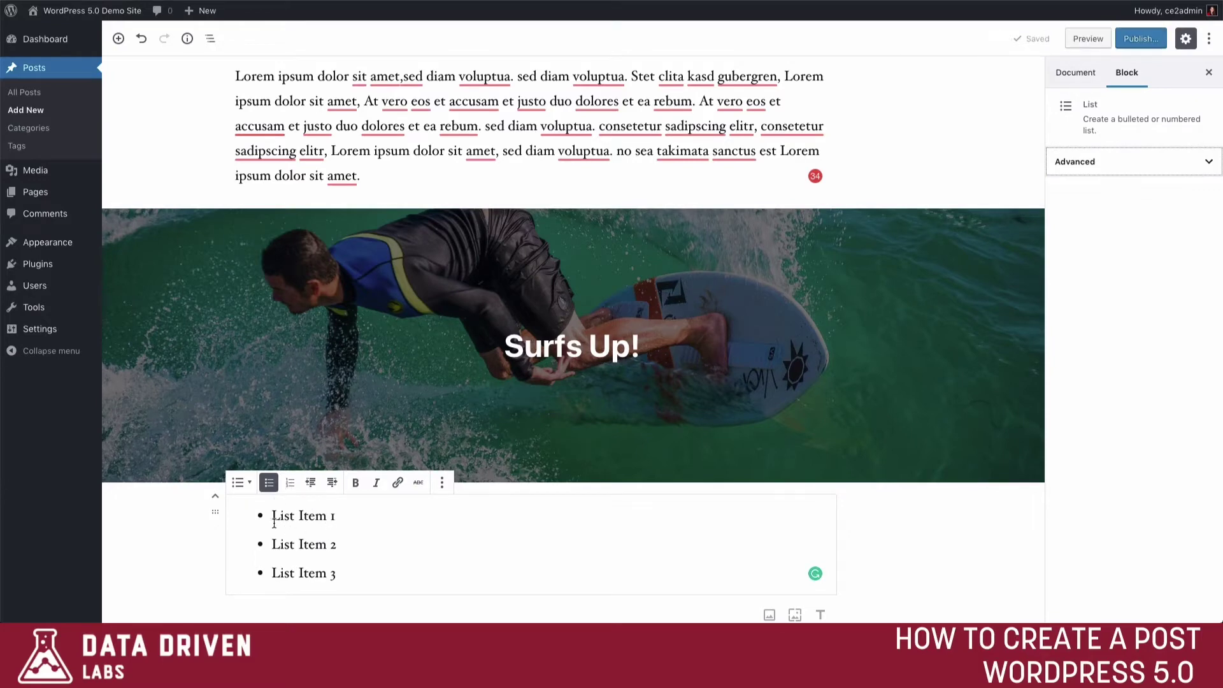
{"action": "left_click", "coordinate": [347, 518]}
{"action": "scroll", "coordinate": [424, 576], "scroll_direction": "down", "scroll_amount": 1}
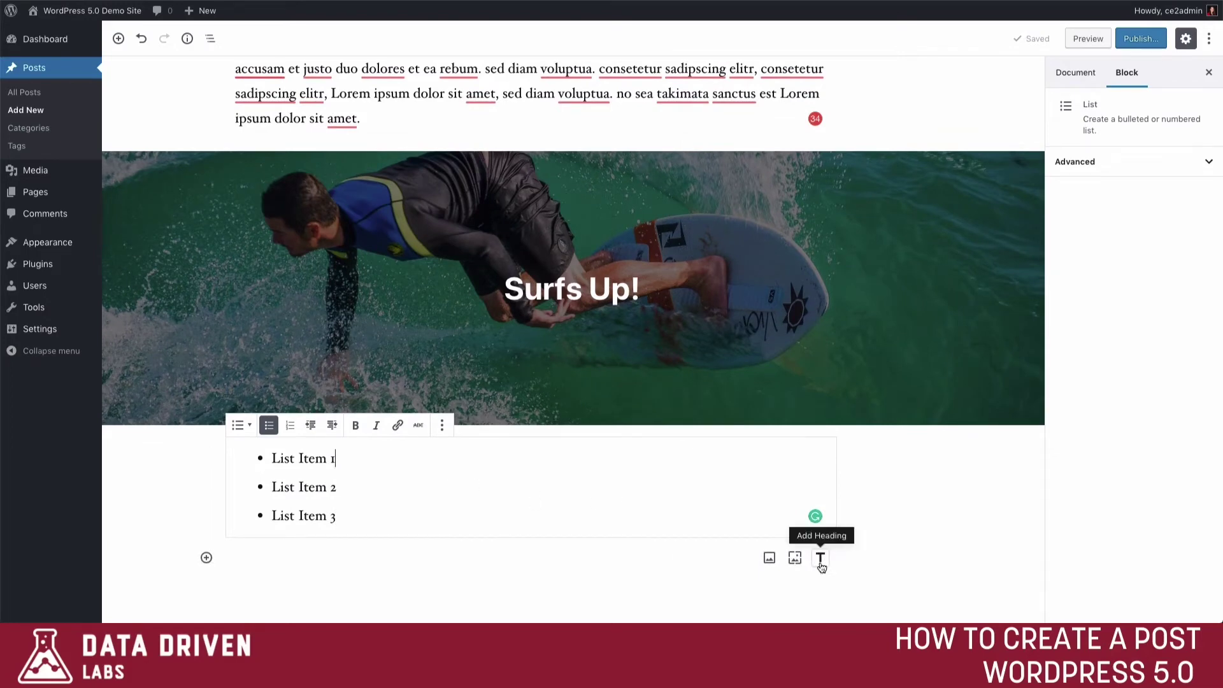
- Add a Media & Text block below the list using the pier photo P1030045.jpg
{"action": "left_click", "coordinate": [205, 558]}
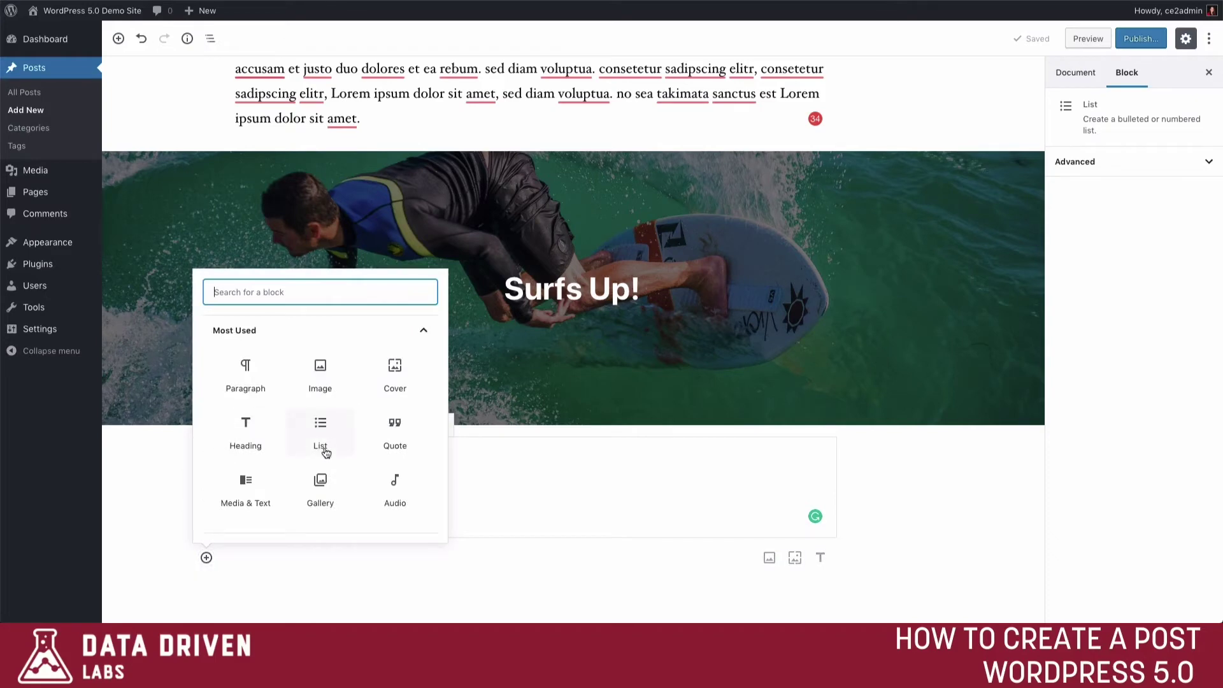
{"action": "left_click", "coordinate": [248, 487]}
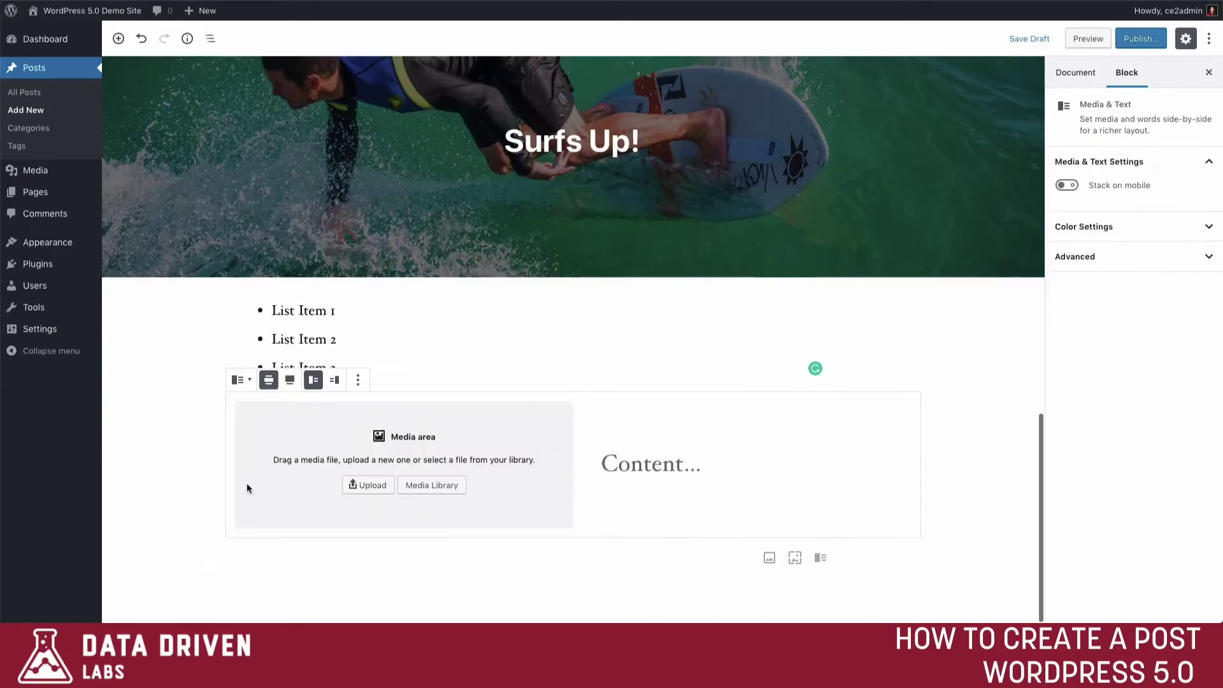
{"action": "left_click", "coordinate": [363, 486]}
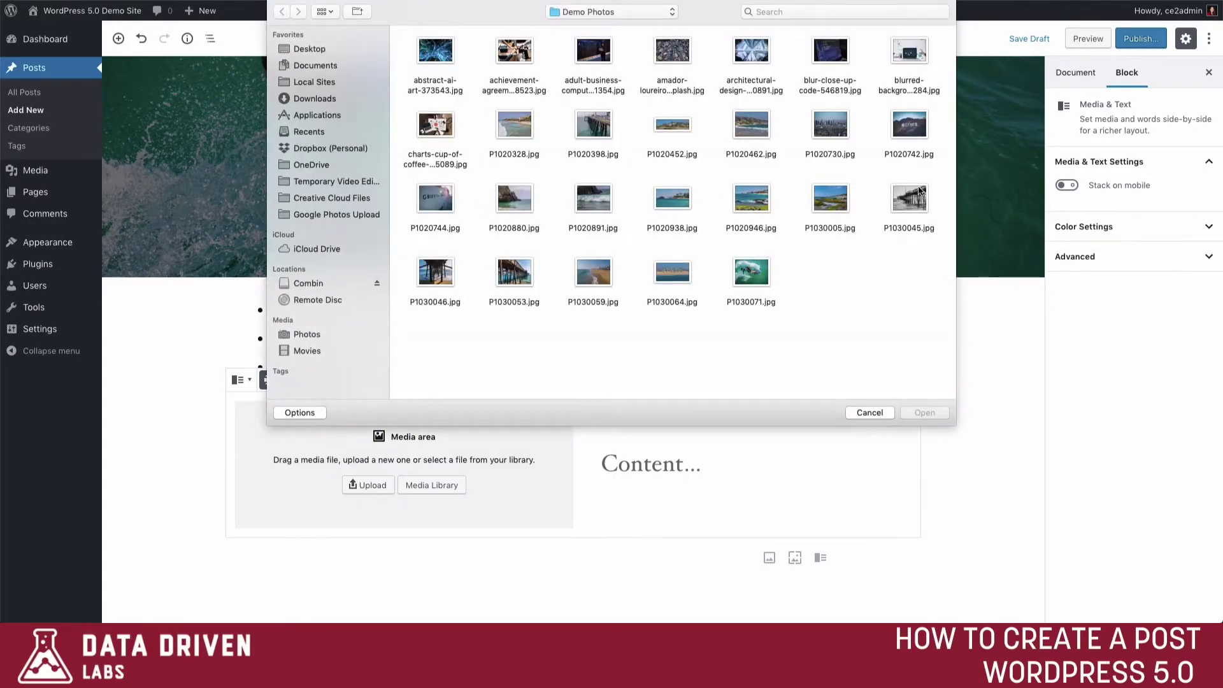
{"action": "left_click", "coordinate": [911, 205]}
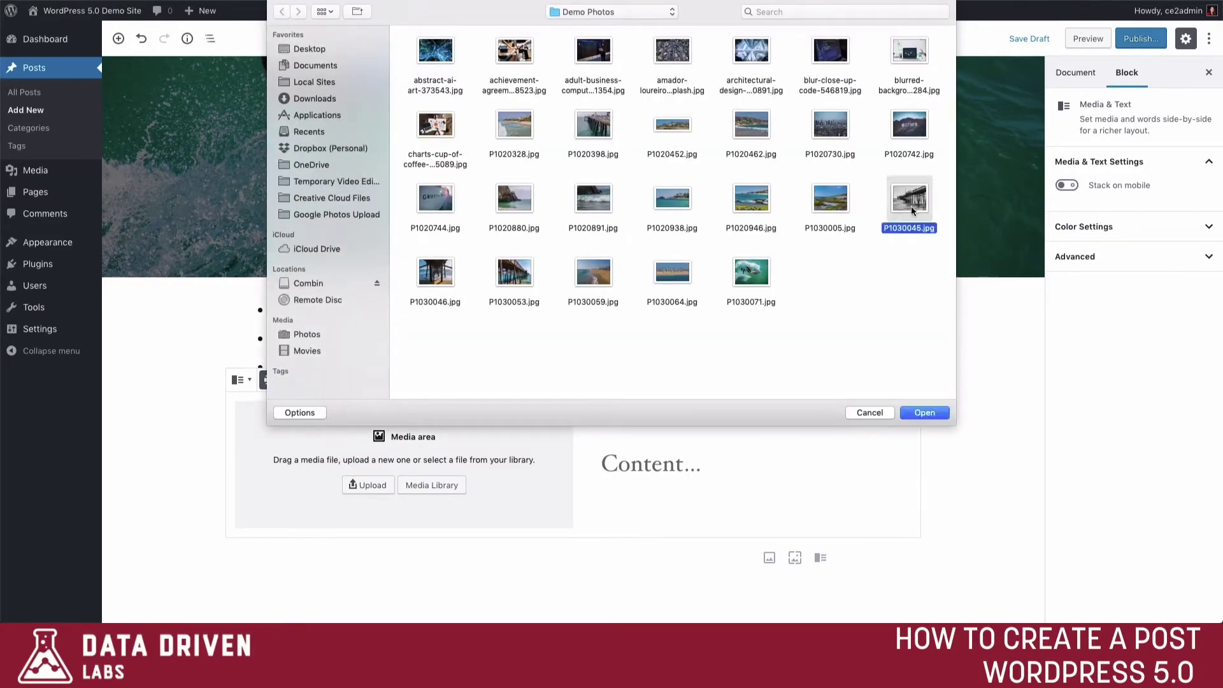
{"action": "left_click", "coordinate": [925, 414]}
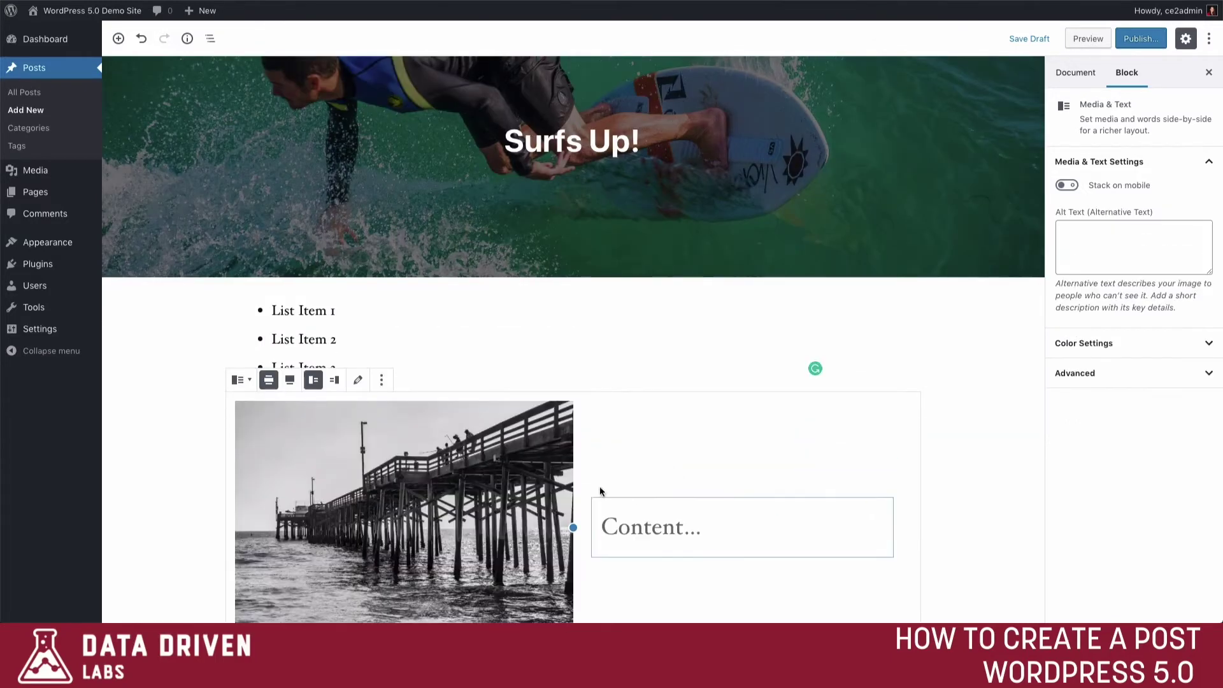
{"action": "scroll", "coordinate": [613, 445], "scroll_direction": "down", "scroll_amount": 3}
- Write 'This is a pier in California.' beside the pier photo
{"action": "left_click", "coordinate": [633, 433]}
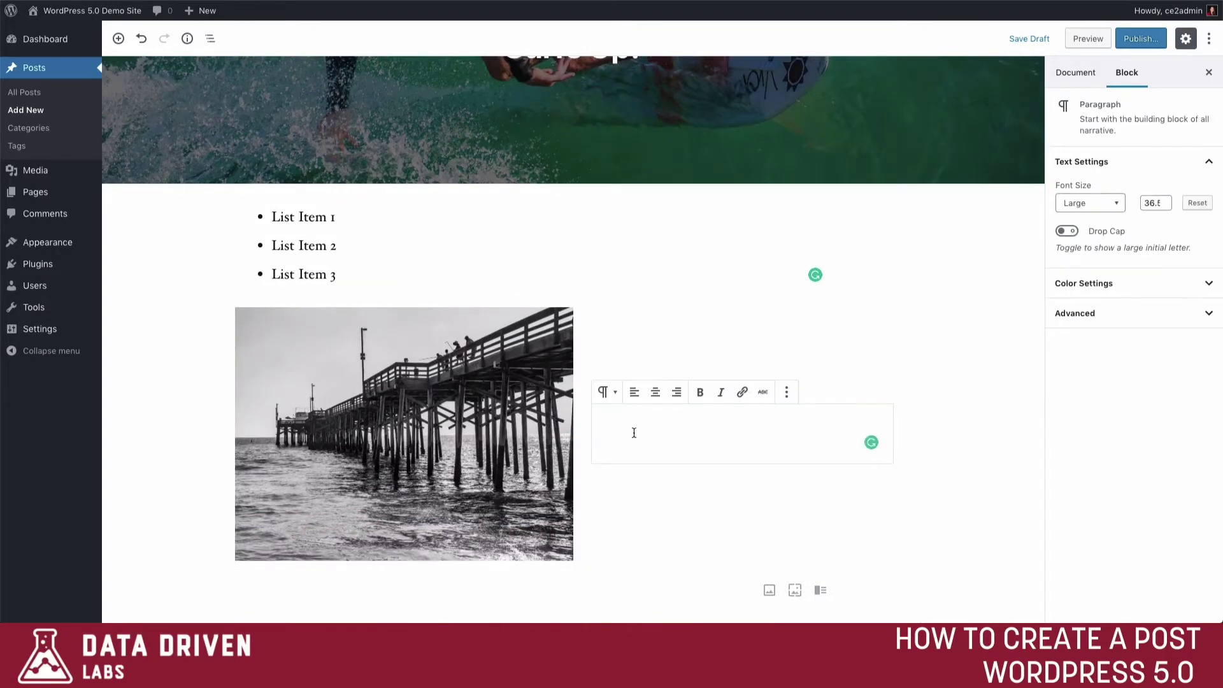
{"action": "type", "text": "This is a pe"}
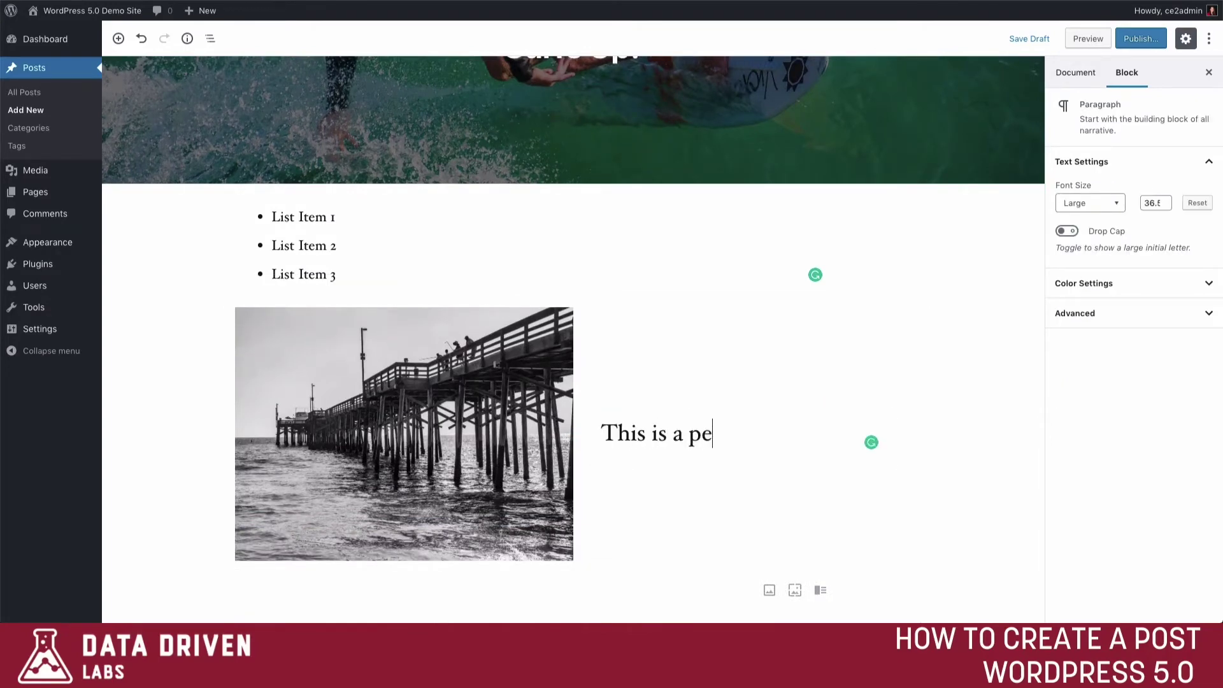
{"action": "key", "text": "BackSpace"}
{"action": "type", "text": "ier in Cali"}
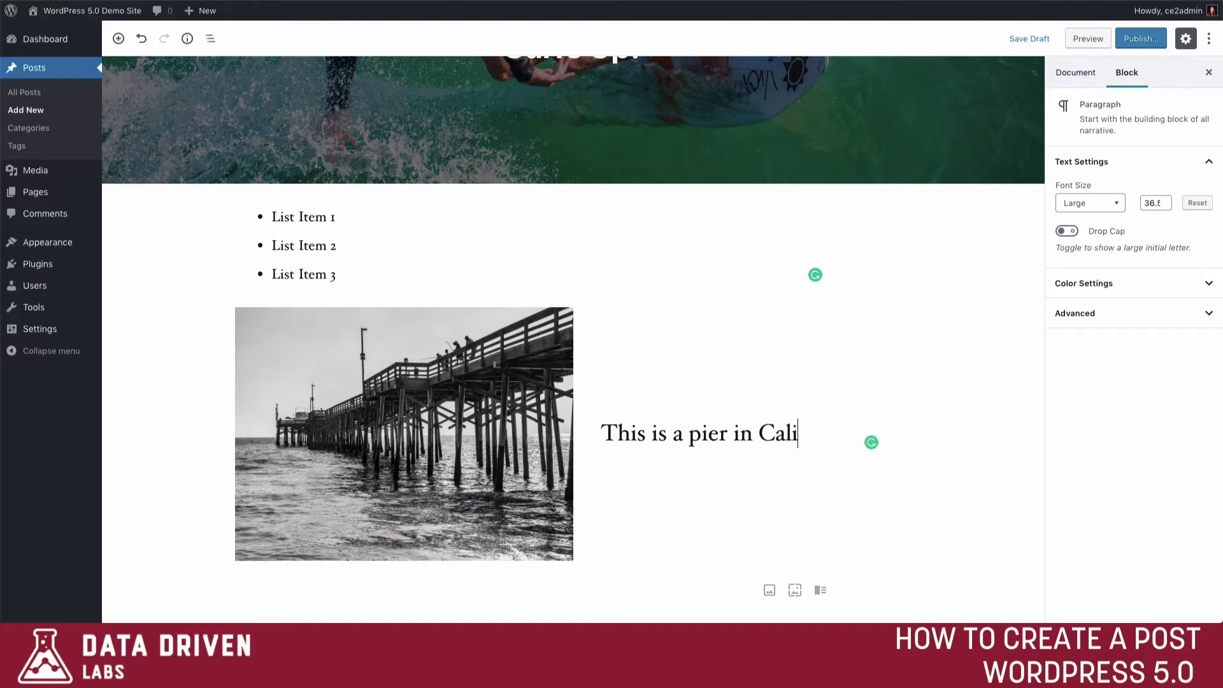
{"action": "type", "text": "fornia"}
{"action": "type", "text": "."}
{"action": "left_click", "coordinate": [988, 405]}
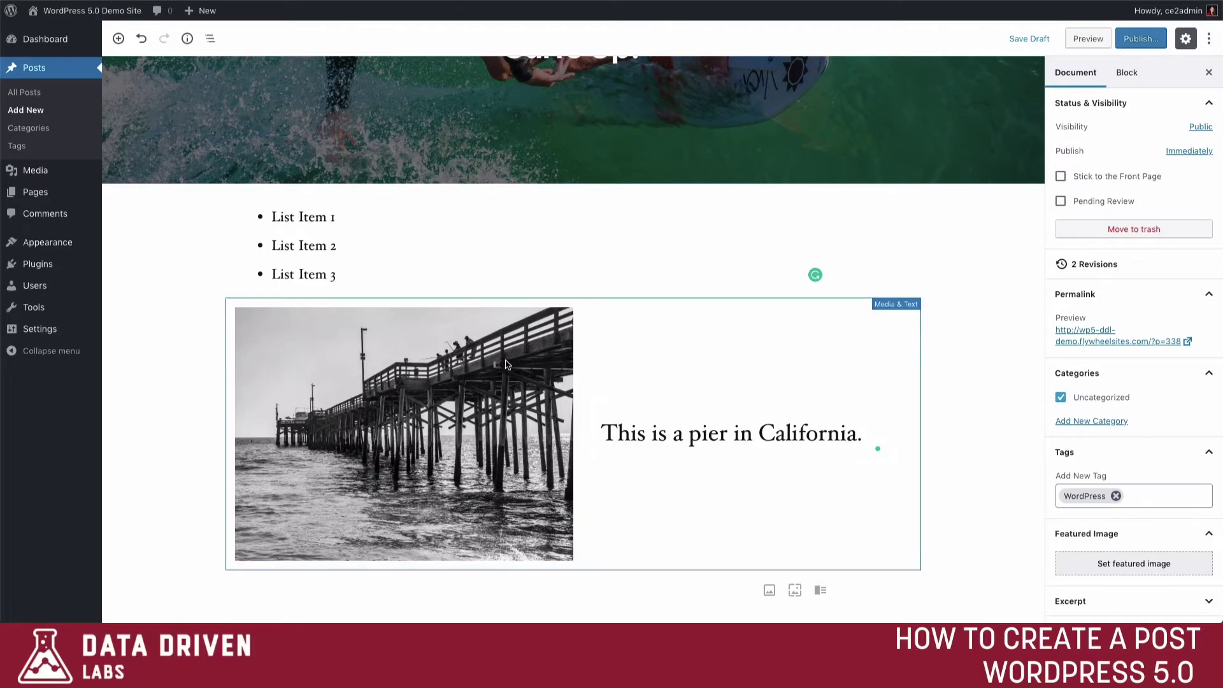
- Try the photo on the right, keep it on the left, and make the block full width
{"action": "left_click", "coordinate": [506, 364]}
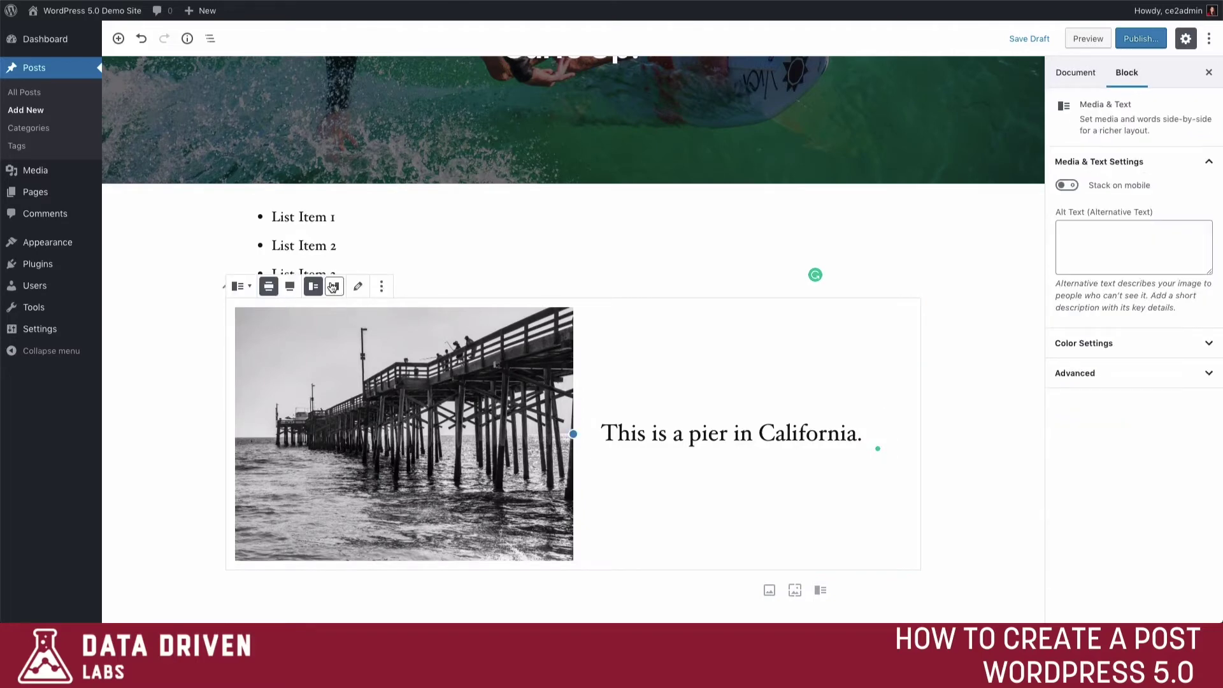
{"action": "left_click", "coordinate": [333, 287]}
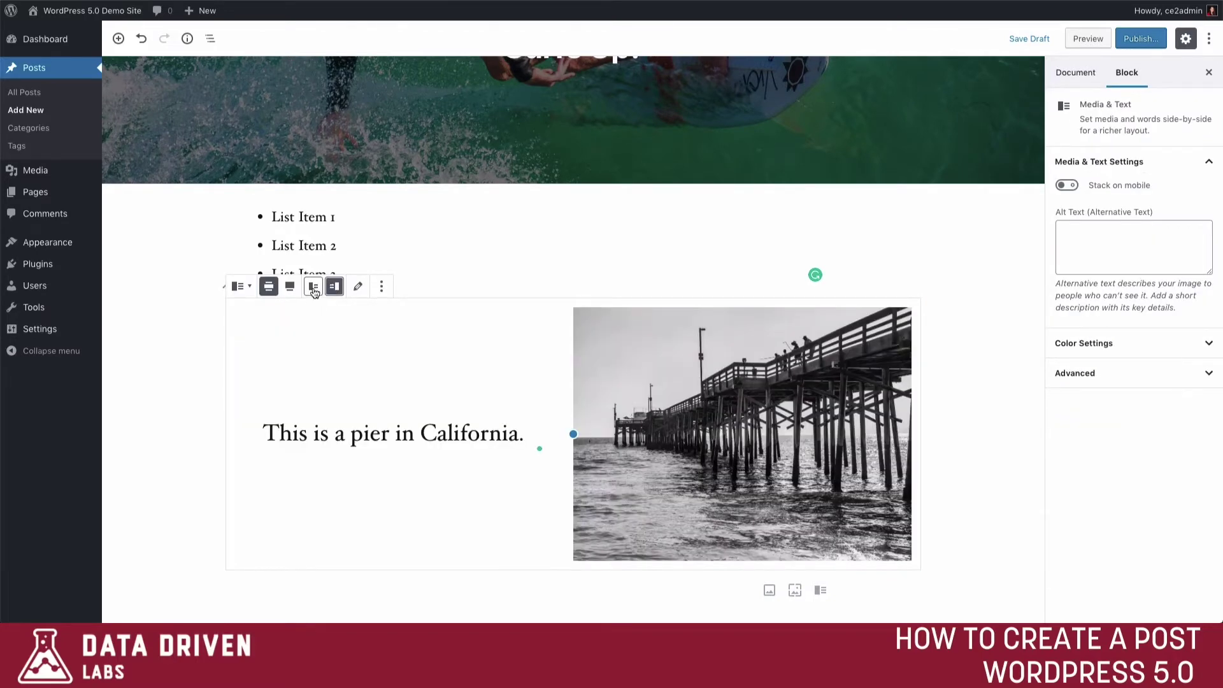
{"action": "left_click", "coordinate": [314, 288]}
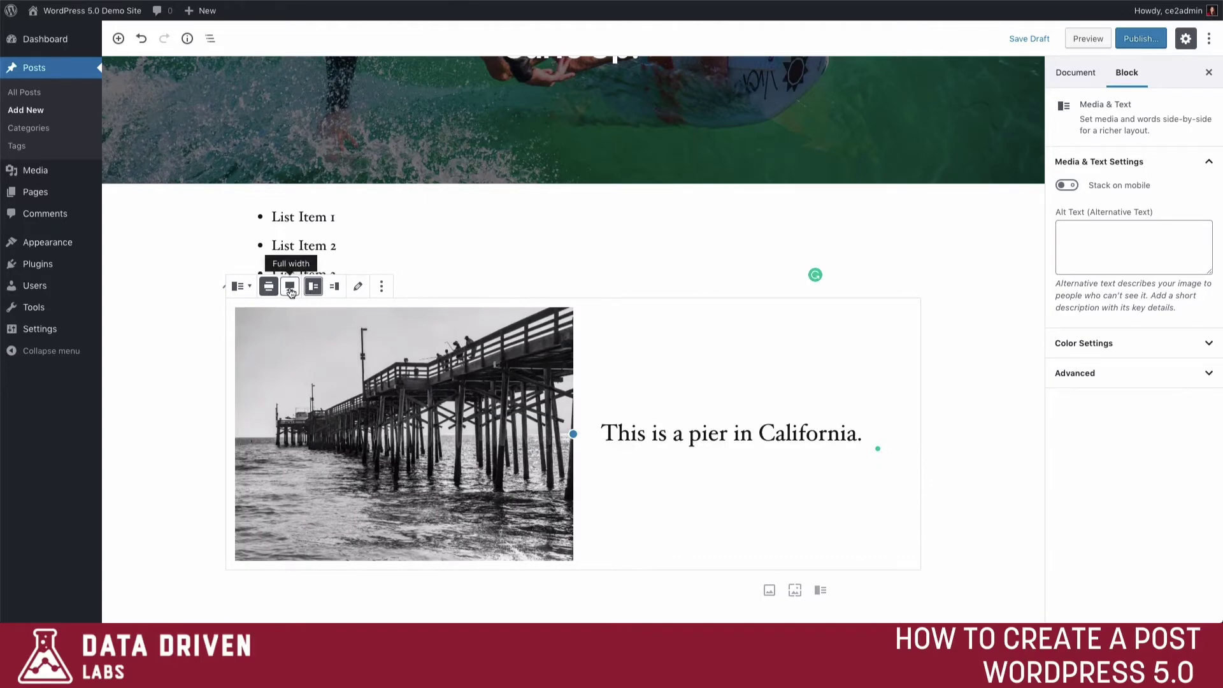
{"action": "left_click", "coordinate": [290, 288]}
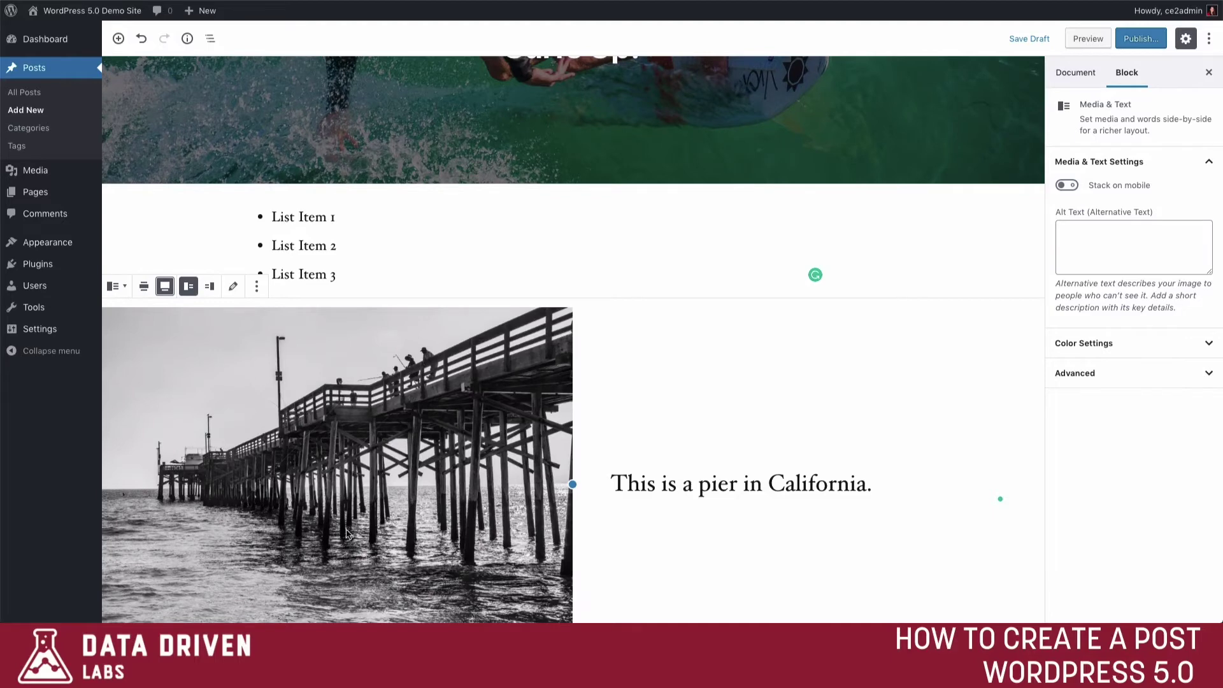
{"action": "scroll", "coordinate": [585, 399], "scroll_direction": "down", "scroll_amount": 2}
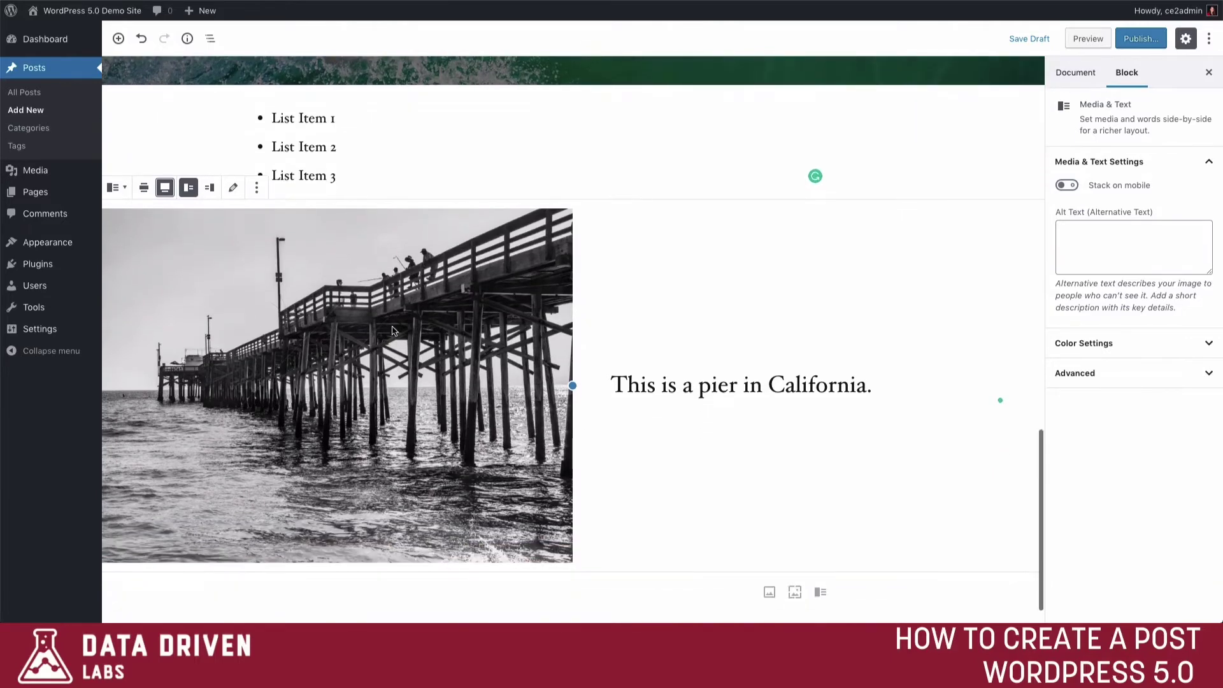
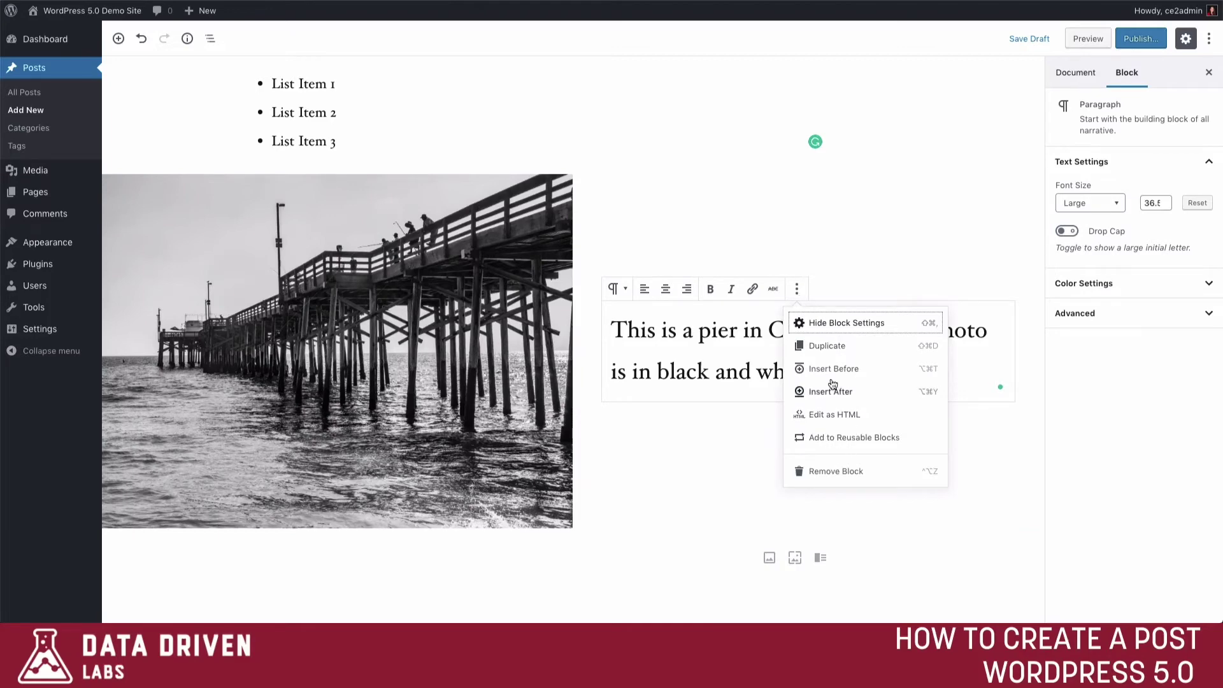
- Give the pier caption paragraph a dark blue background, and turn the drop cap on then off
{"action": "left_click", "coordinate": [1064, 287]}
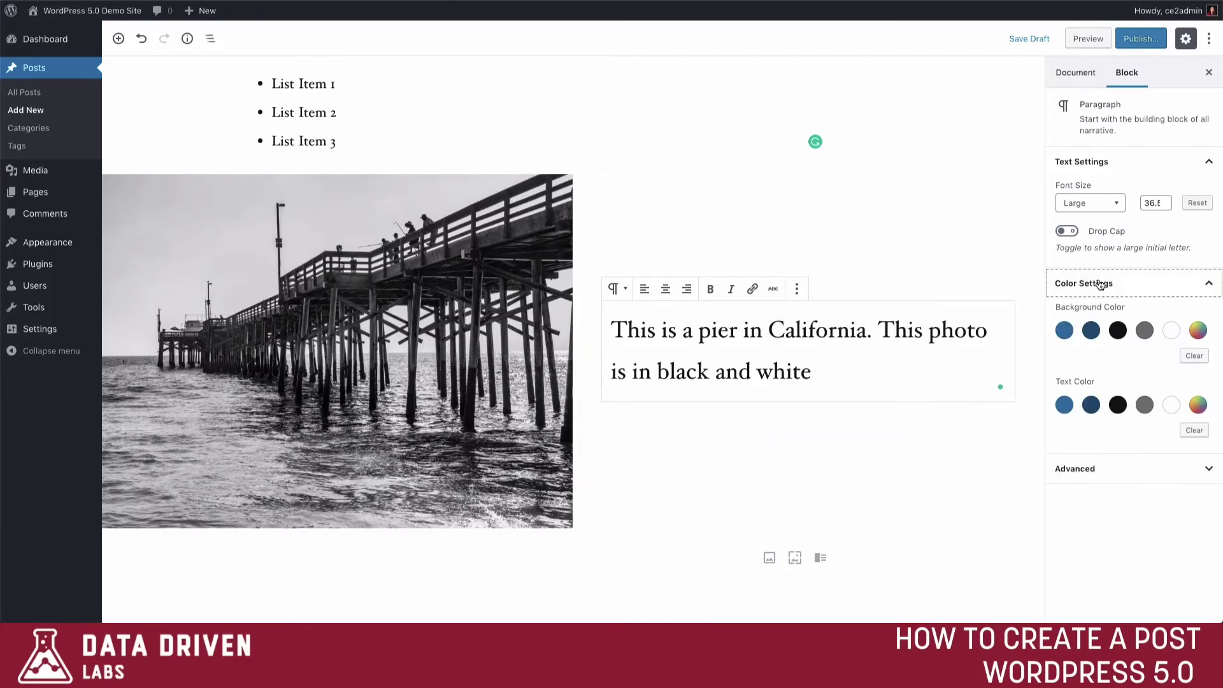
{"action": "left_click", "coordinate": [1091, 333]}
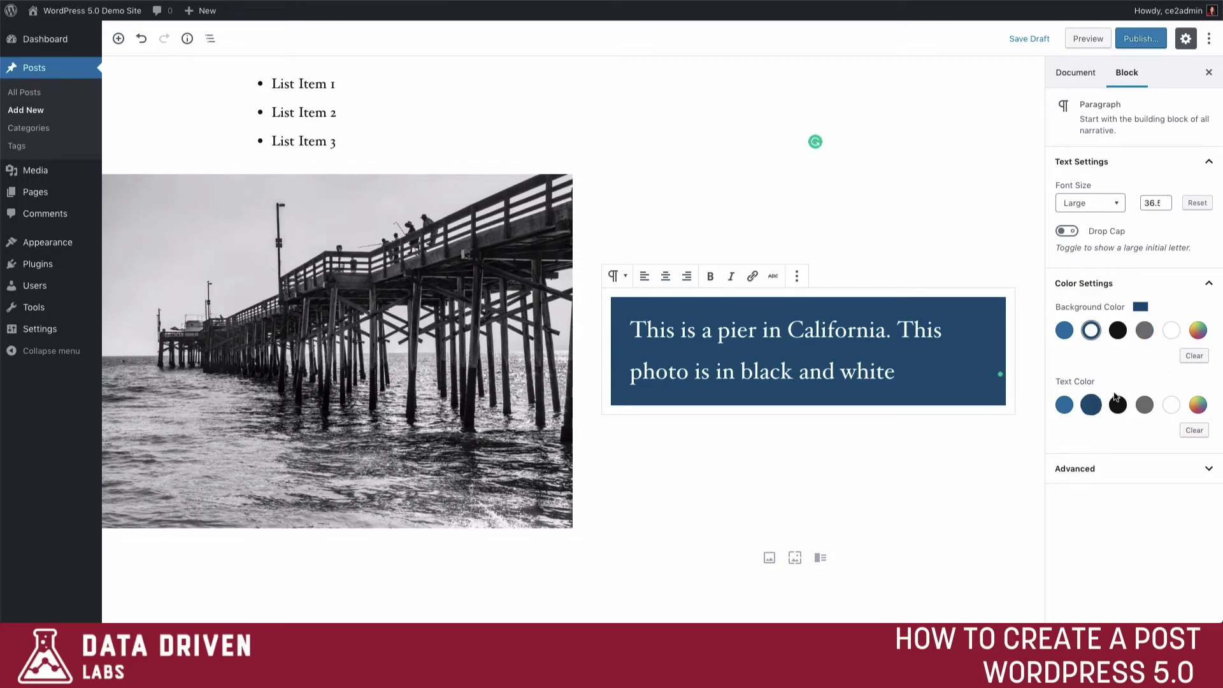
{"action": "left_click", "coordinate": [1173, 477]}
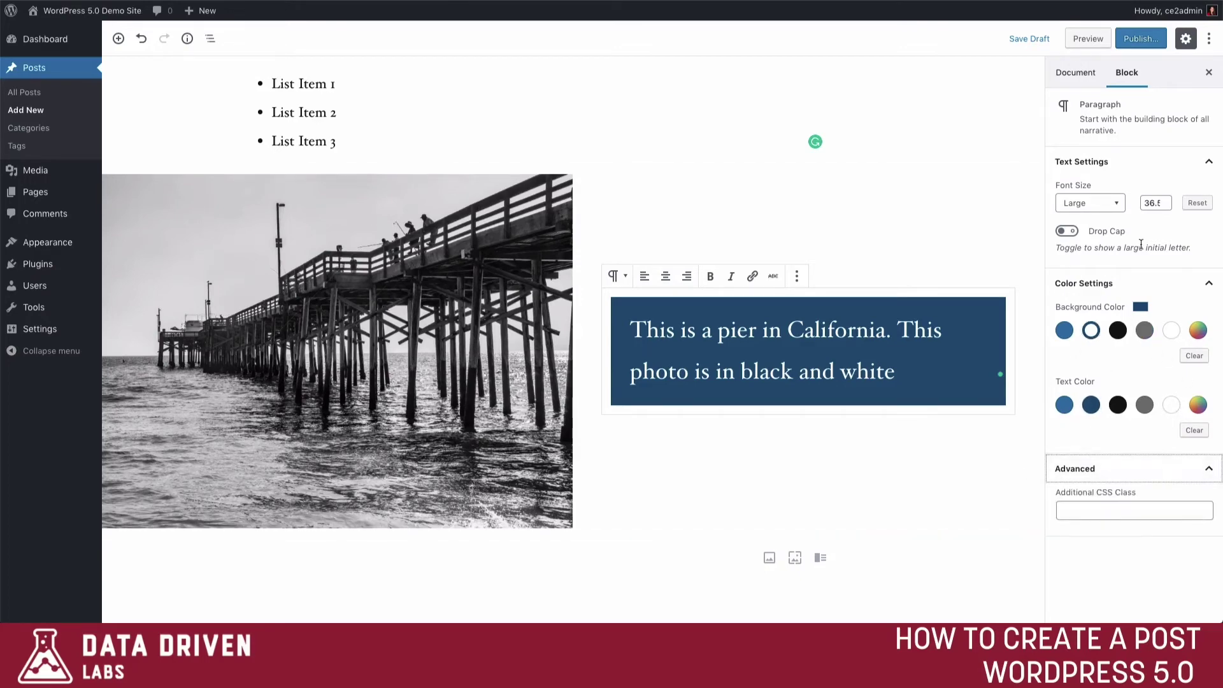
{"action": "left_click", "coordinate": [1065, 231]}
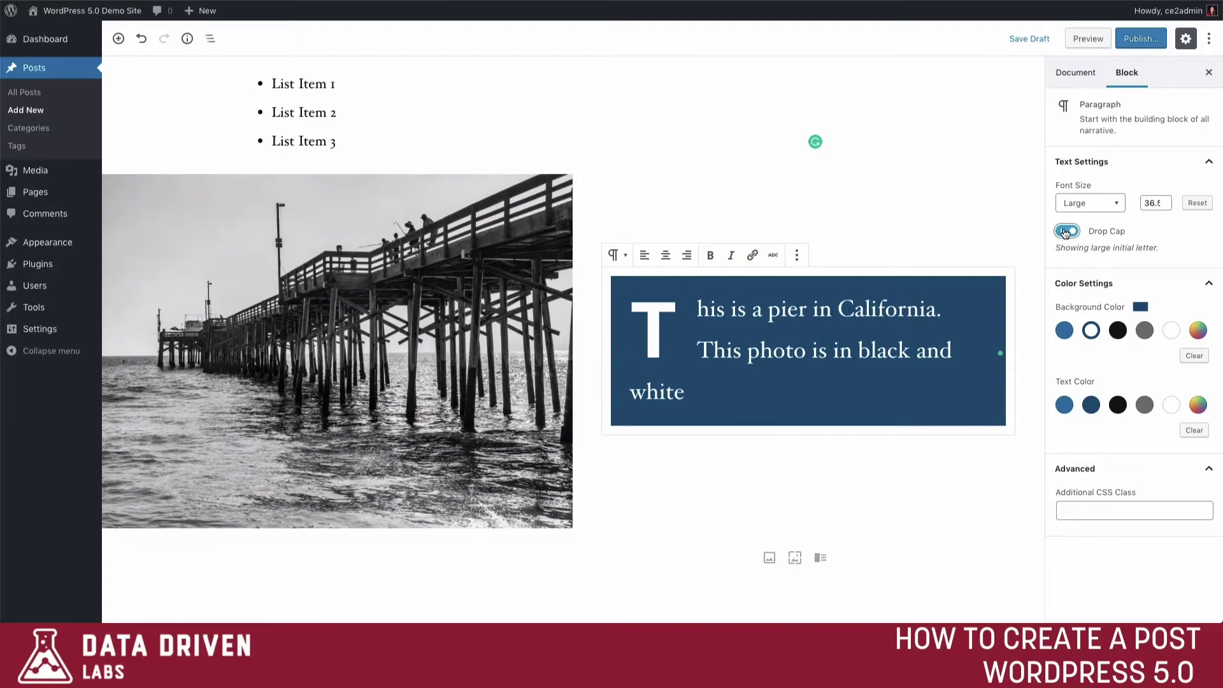
{"action": "left_click", "coordinate": [1065, 232]}
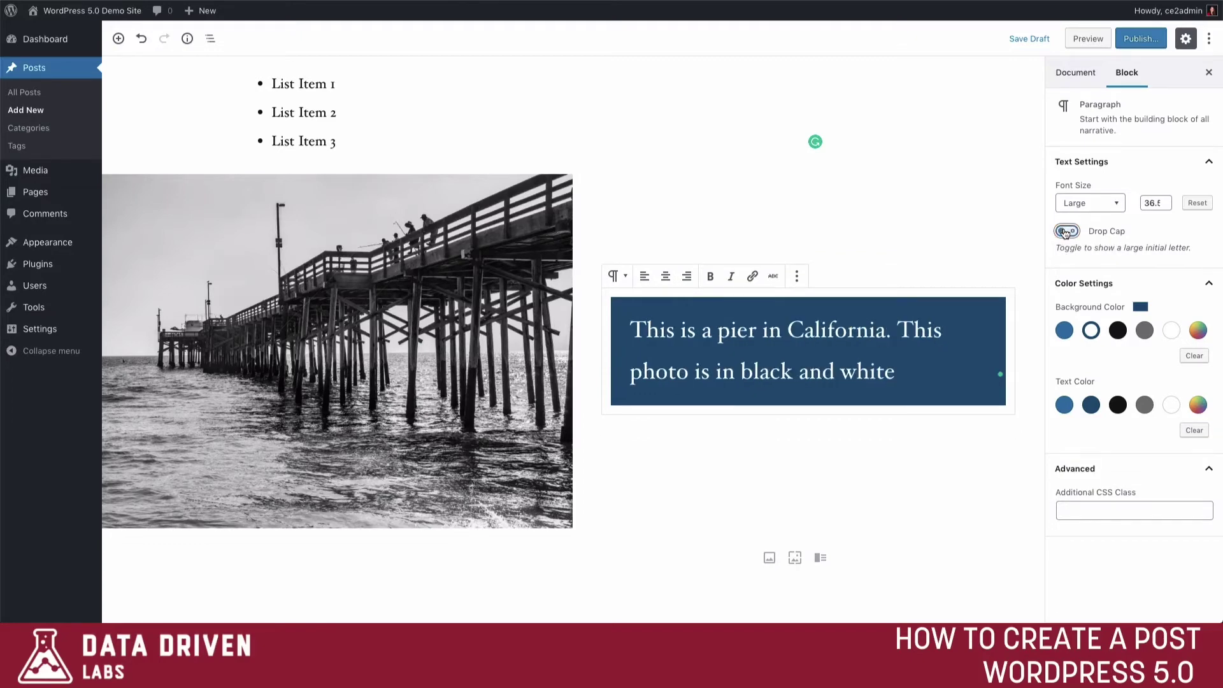
- After trying the Huge and Small presets, set a custom font size of 55
{"action": "left_click", "coordinate": [1091, 207]}
{"action": "left_click", "coordinate": [1075, 337]}
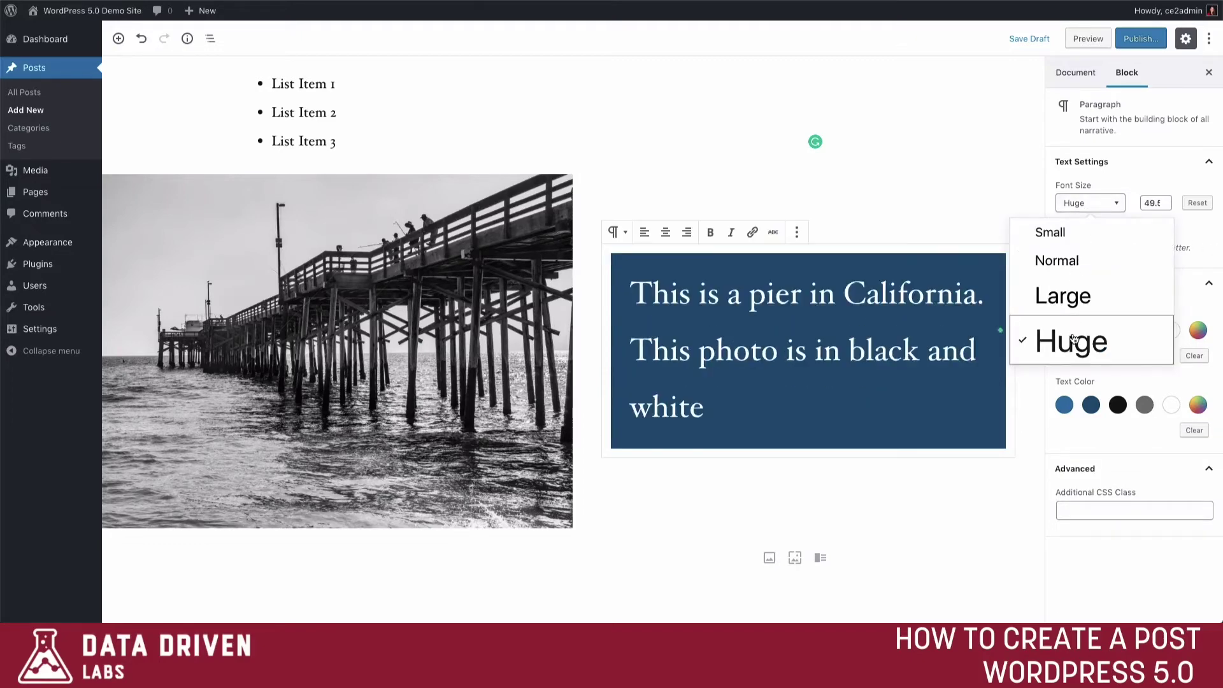
{"action": "left_click", "coordinate": [1048, 234]}
{"action": "left_click", "coordinate": [1096, 203]}
{"action": "left_click", "coordinate": [1093, 205]}
{"action": "left_click", "coordinate": [1077, 342]}
{"action": "left_click_drag", "start_coordinate": [1147, 204], "coordinate": [1180, 211]}
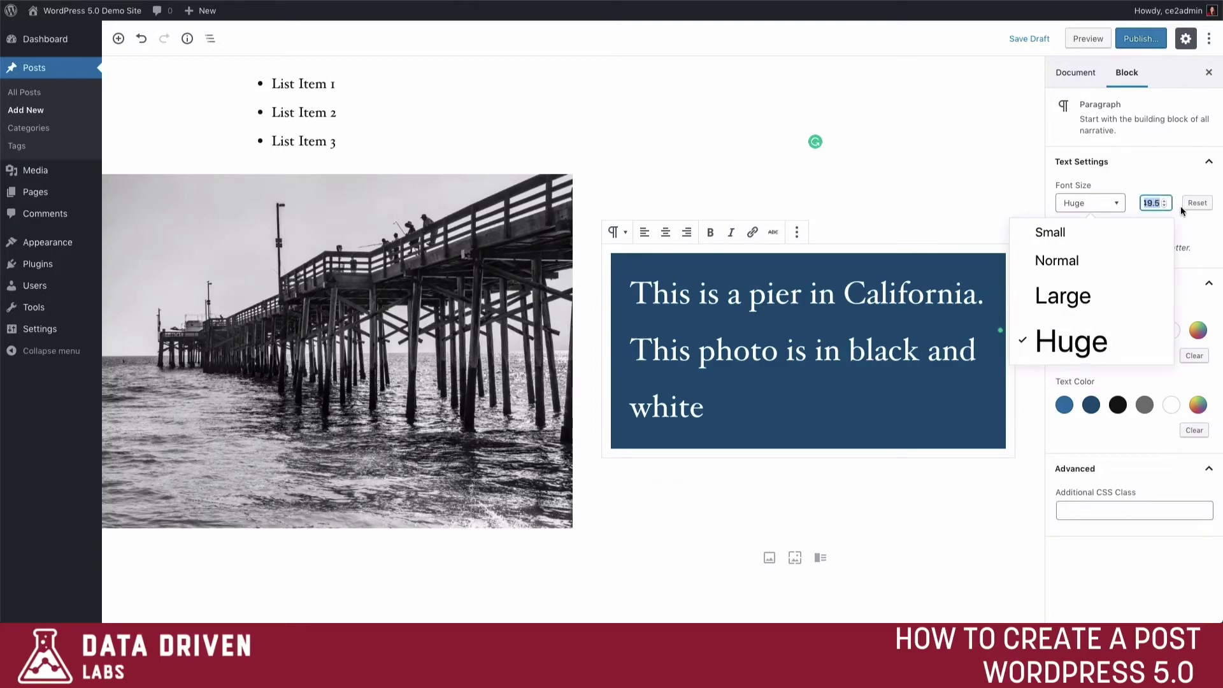
{"action": "type", "text": "70"}
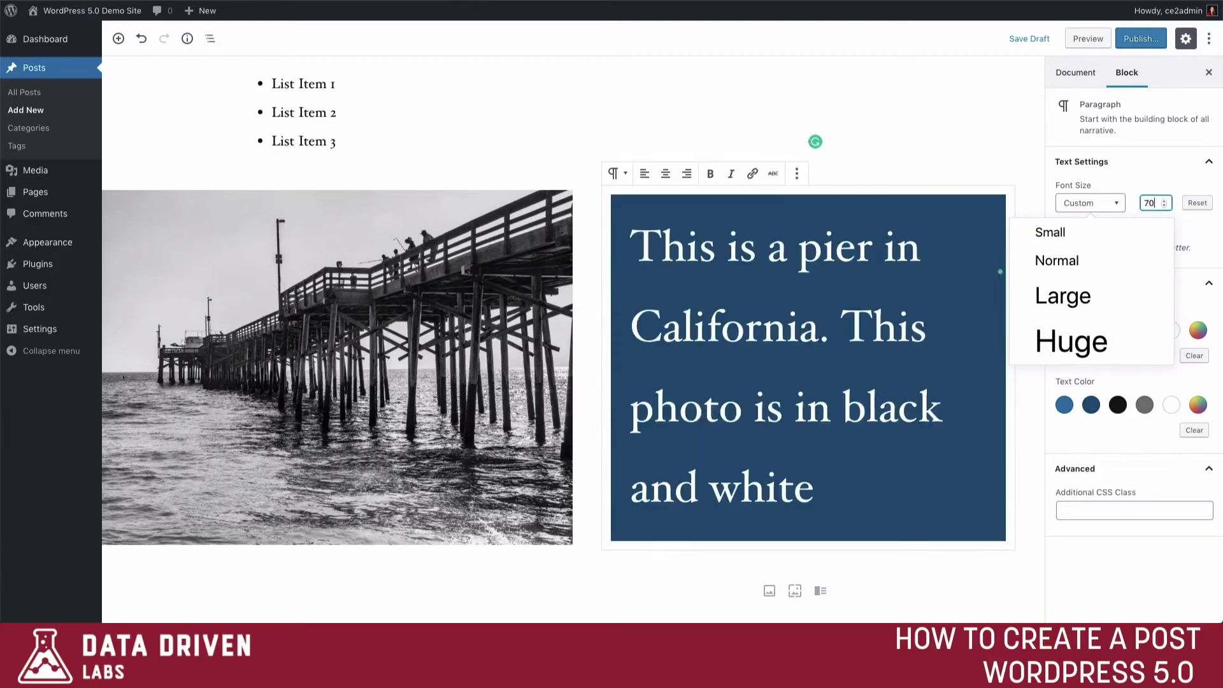
{"action": "left_click", "coordinate": [1057, 261]}
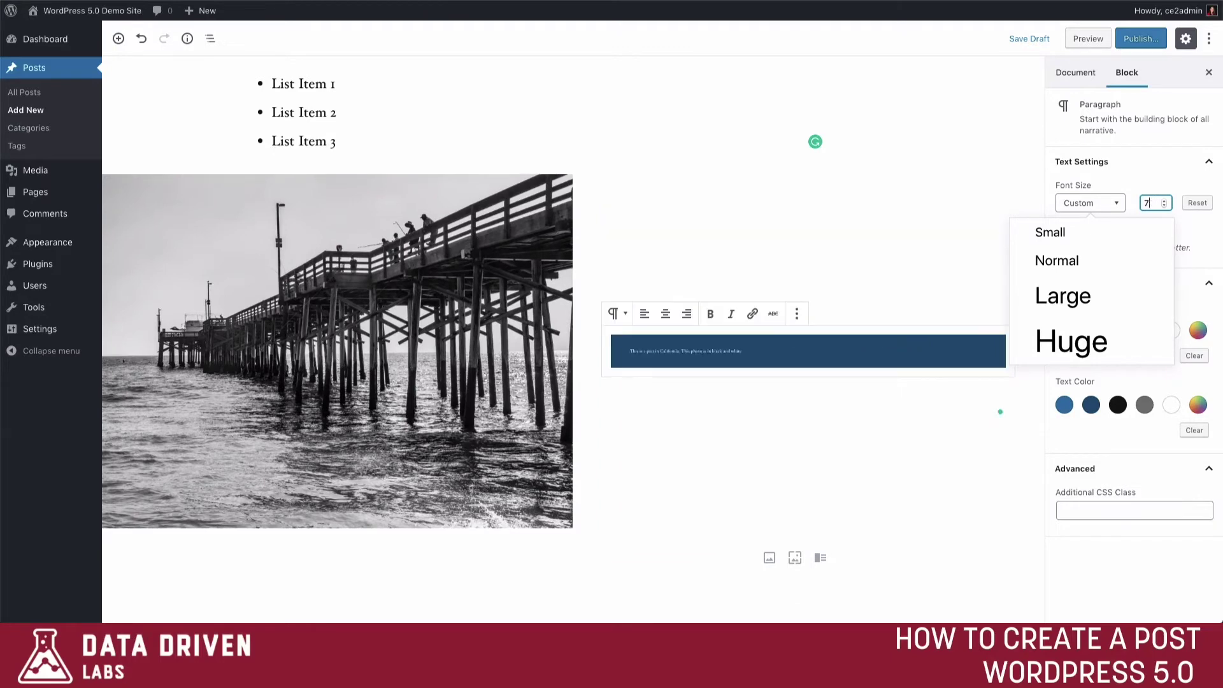
{"action": "type", "text": "55"}
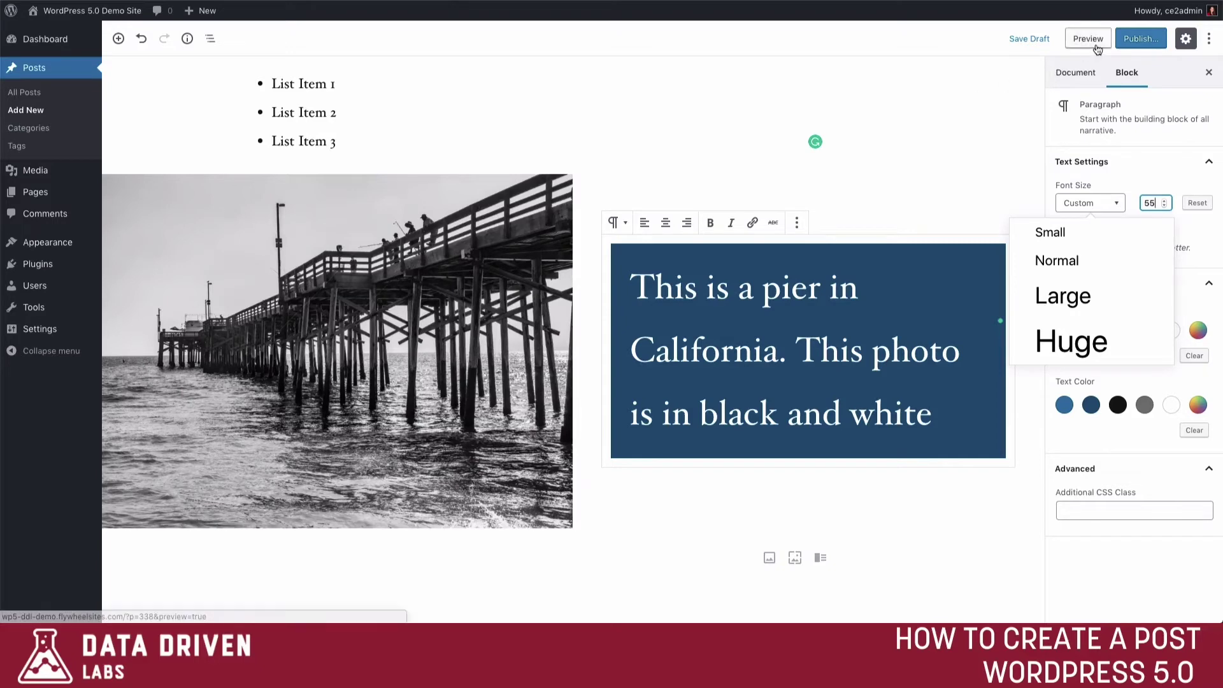
- Preview the post and scroll down past the cover and list to the pier photo and caption
{"action": "left_click", "coordinate": [1094, 45]}
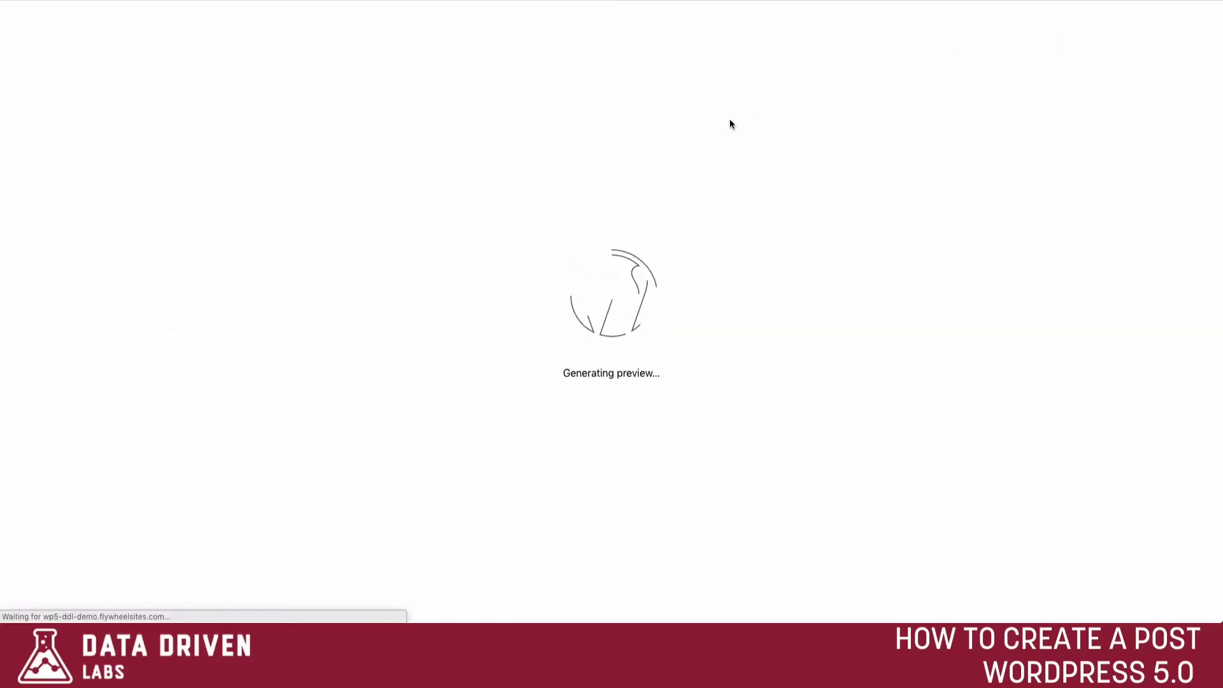
{"action": "scroll", "coordinate": [730, 123], "scroll_direction": "down", "scroll_amount": 5}
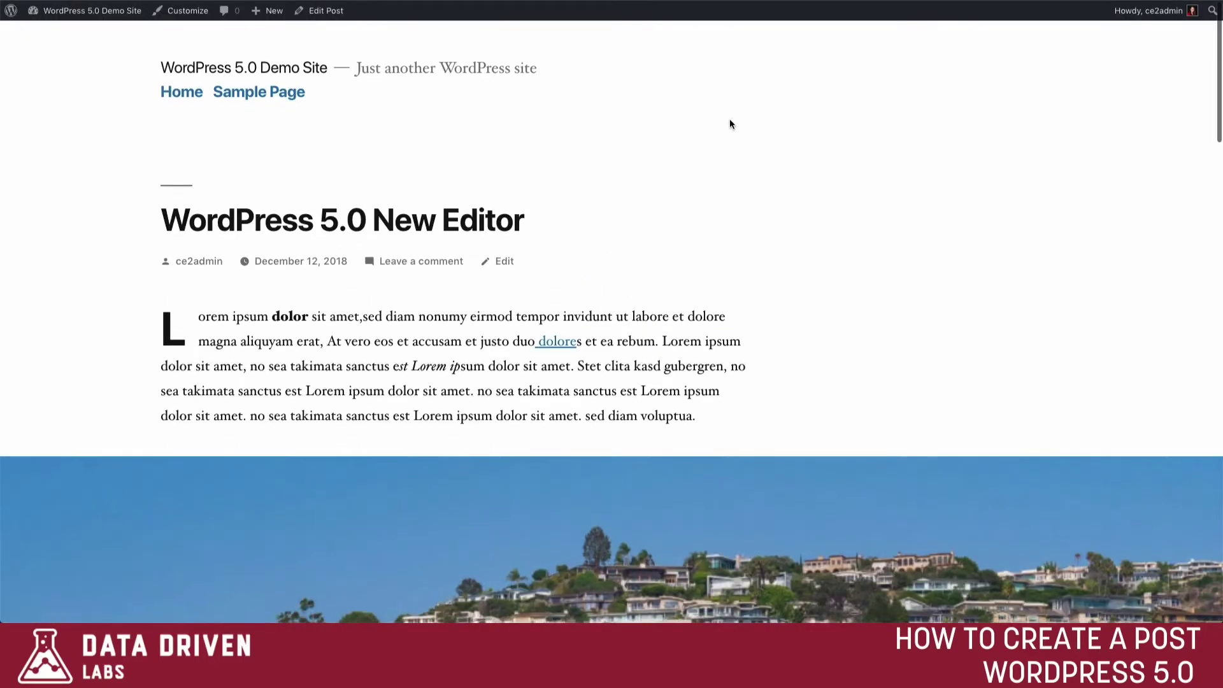
{"action": "scroll", "coordinate": [661, 173], "scroll_direction": "down", "scroll_amount": 5}
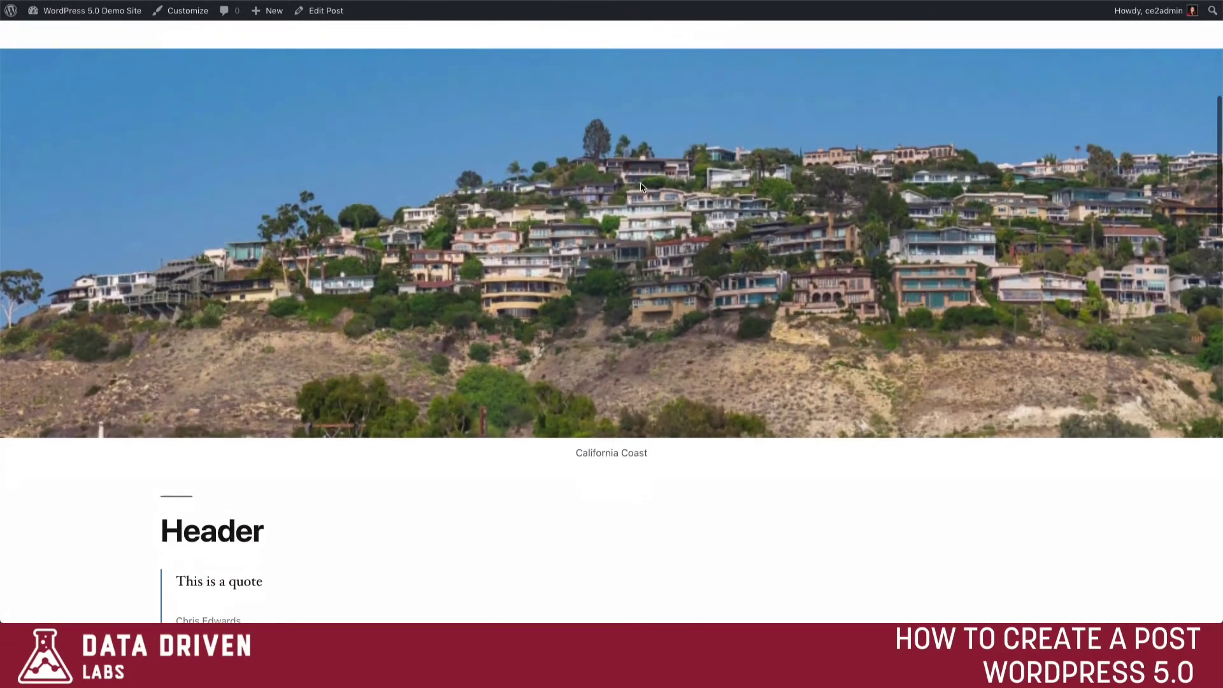
{"action": "scroll", "coordinate": [496, 237], "scroll_direction": "down", "scroll_amount": 2}
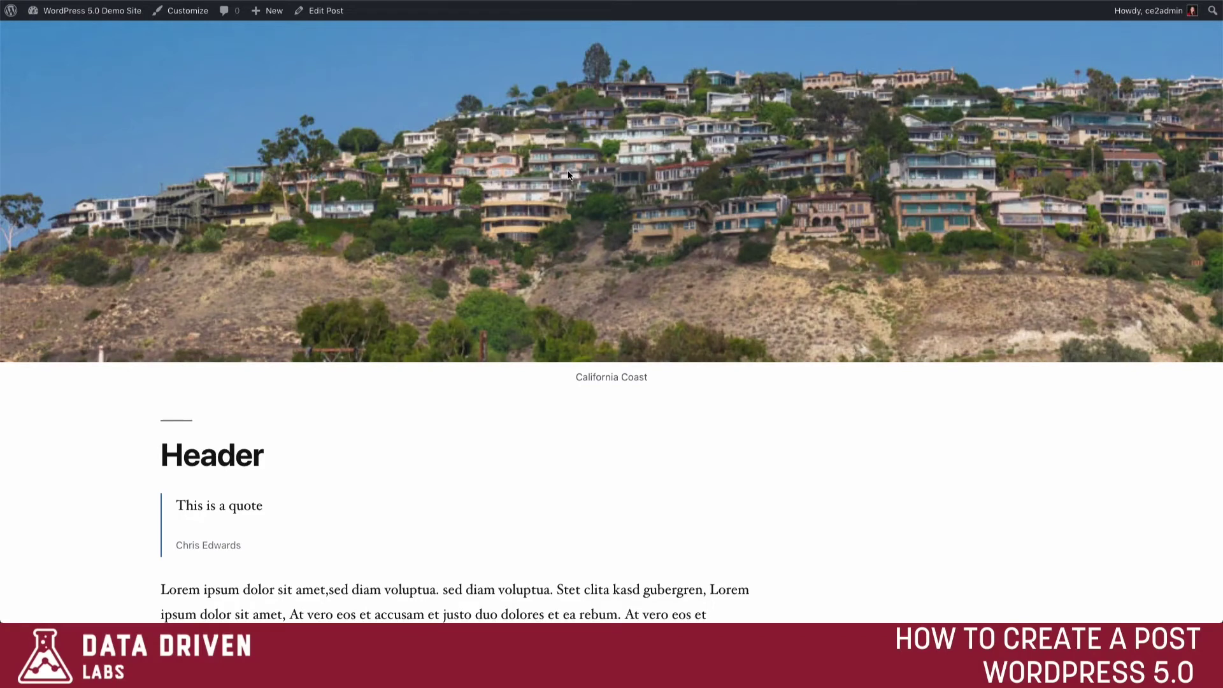
{"action": "scroll", "coordinate": [568, 173], "scroll_direction": "down", "scroll_amount": 5}
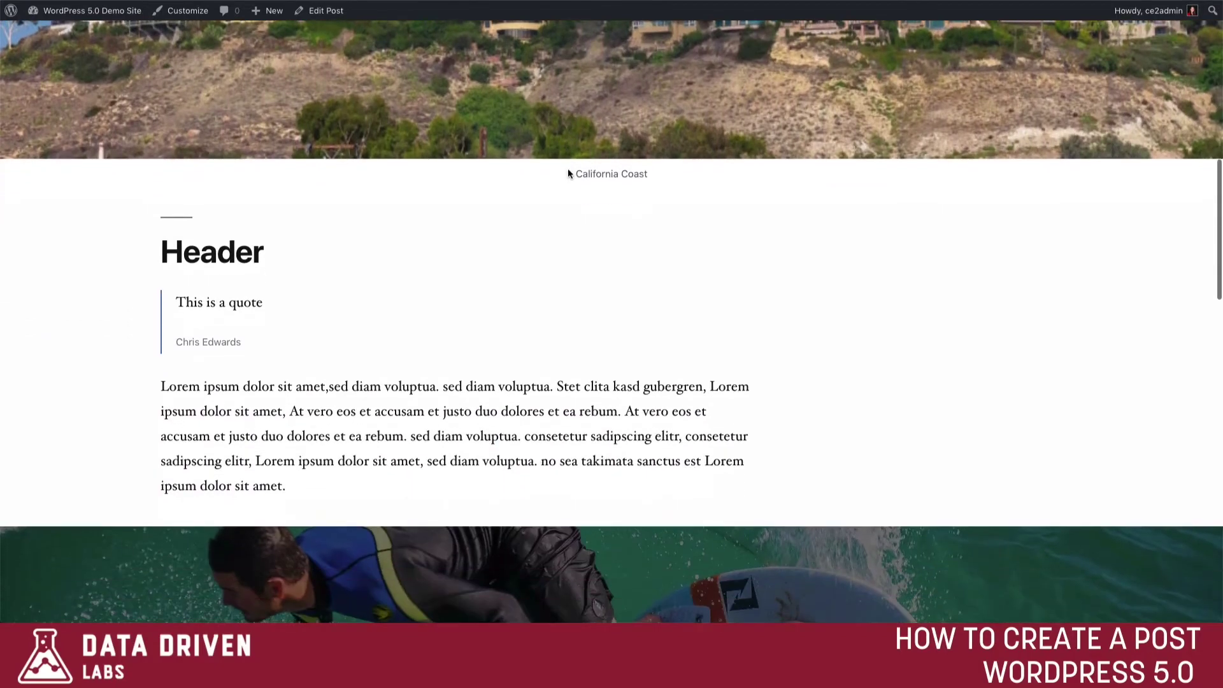
{"action": "scroll", "coordinate": [568, 173], "scroll_direction": "down", "scroll_amount": 1}
{"action": "scroll", "coordinate": [568, 173], "scroll_direction": "down", "scroll_amount": 8}
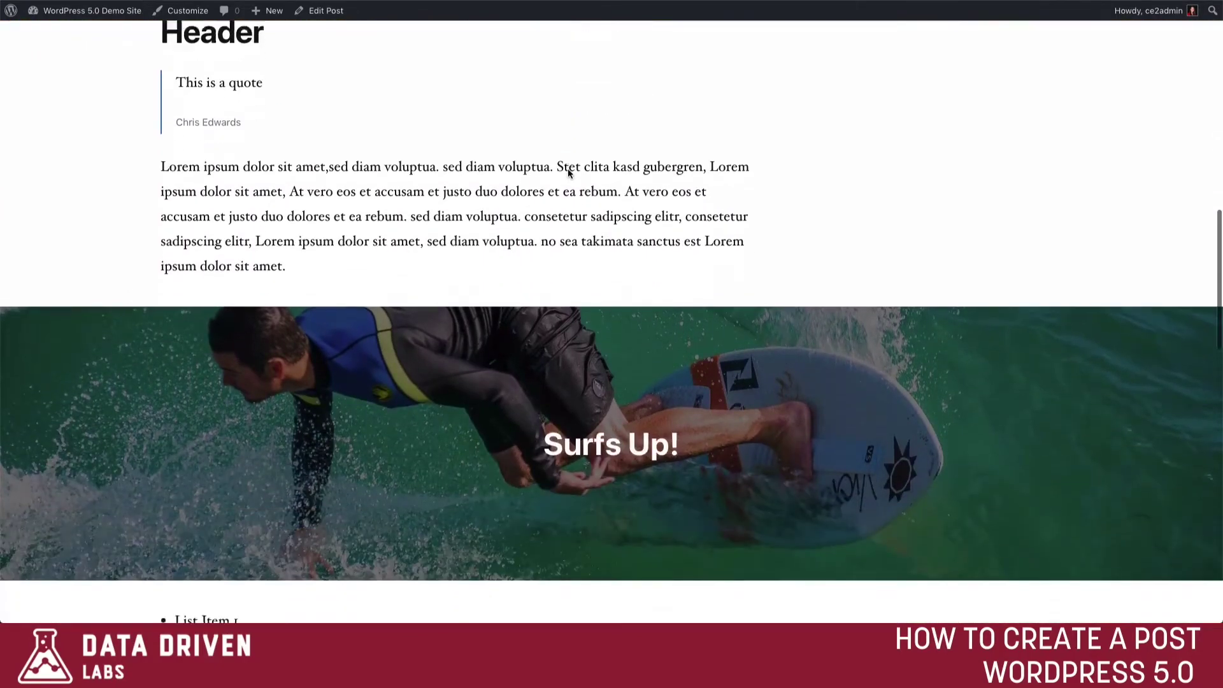
{"action": "scroll", "coordinate": [569, 173], "scroll_direction": "down", "scroll_amount": 1}
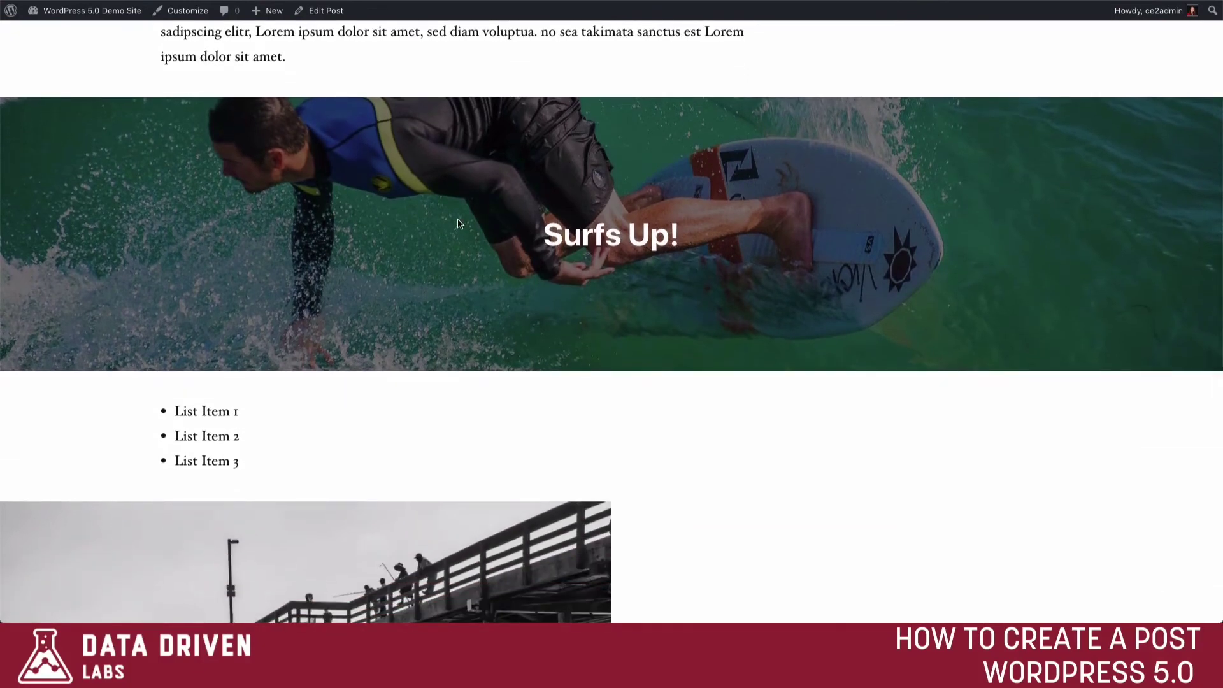
{"action": "scroll", "coordinate": [558, 239], "scroll_direction": "down", "scroll_amount": 9}
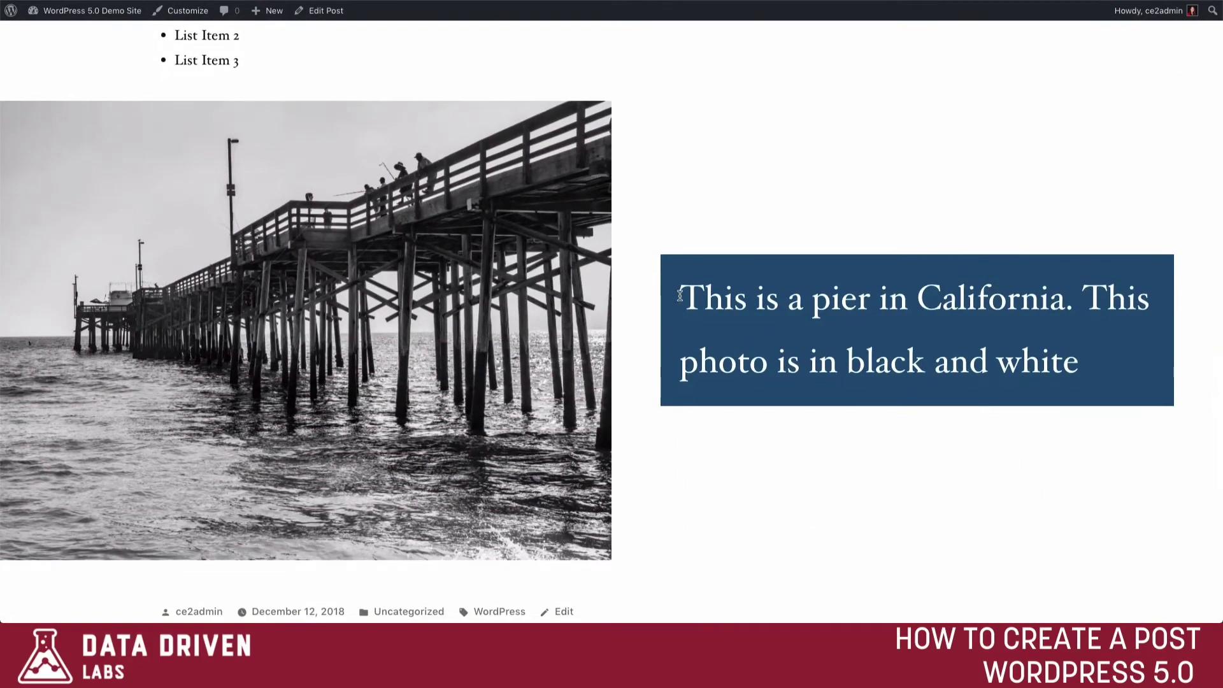
{"action": "scroll", "coordinate": [681, 300], "scroll_direction": "down", "scroll_amount": 2}
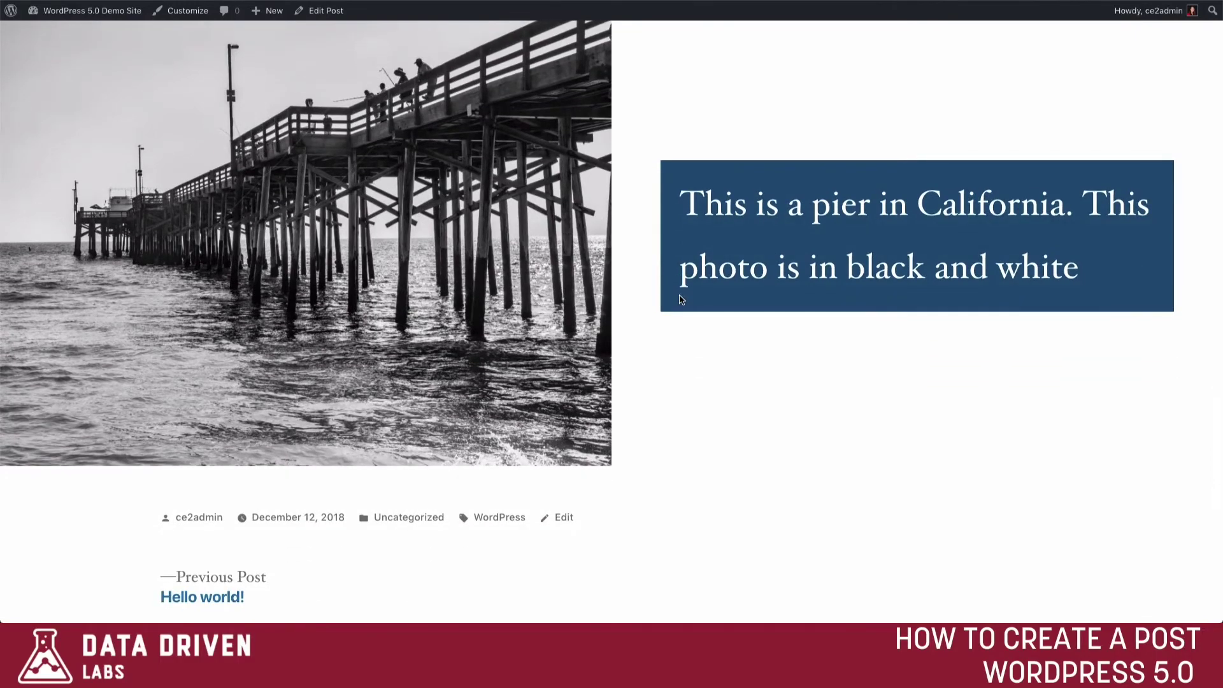
{"action": "mouse_move", "coordinate": [1220, 240]}
{"action": "left_mouse_down"}
{"action": "mouse_move", "coordinate": [1051, 241]}
{"action": "mouse_move", "coordinate": [1222, 241]}
{"action": "left_mouse_up"}
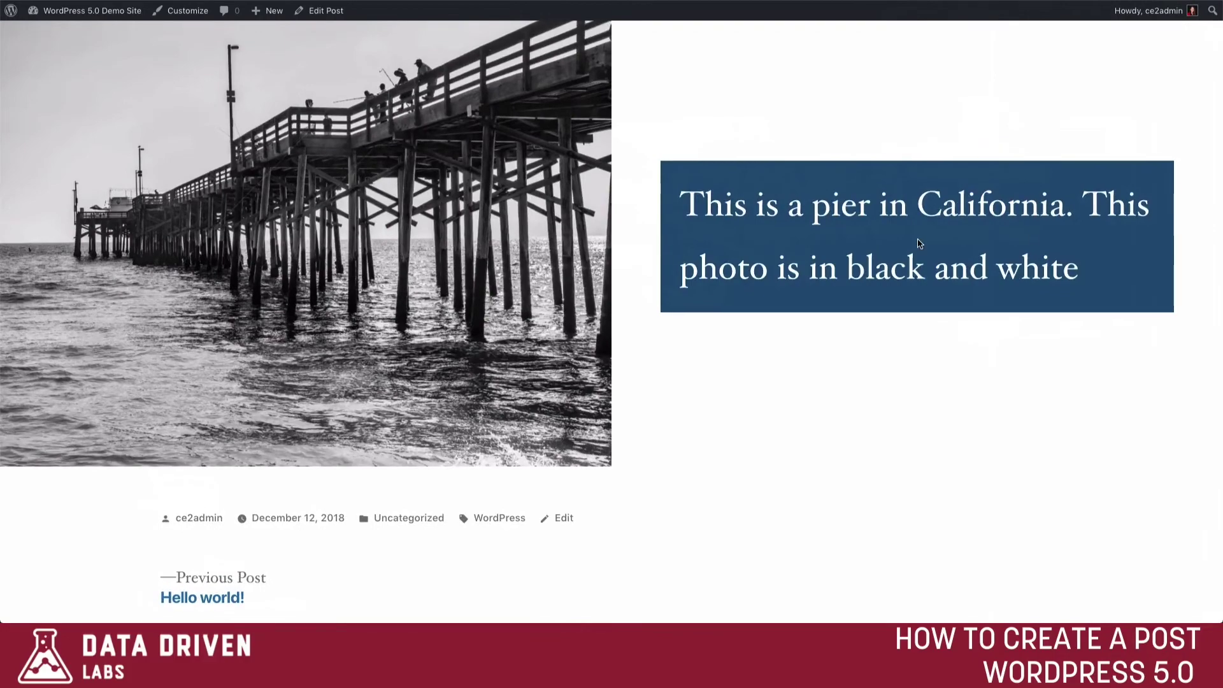
{"action": "scroll", "coordinate": [919, 244], "scroll_direction": "up", "scroll_amount": 10}
{"action": "scroll", "coordinate": [919, 244], "scroll_direction": "down", "scroll_amount": 5}
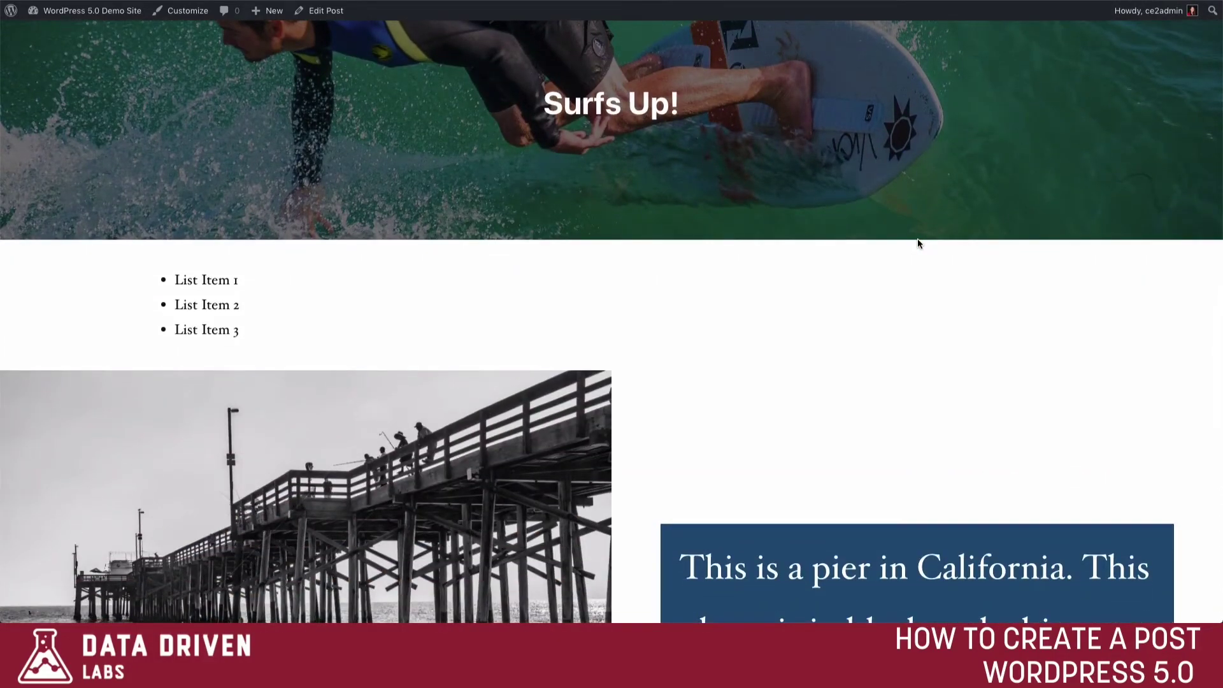
{"action": "scroll", "coordinate": [919, 244], "scroll_direction": "down", "scroll_amount": 9}
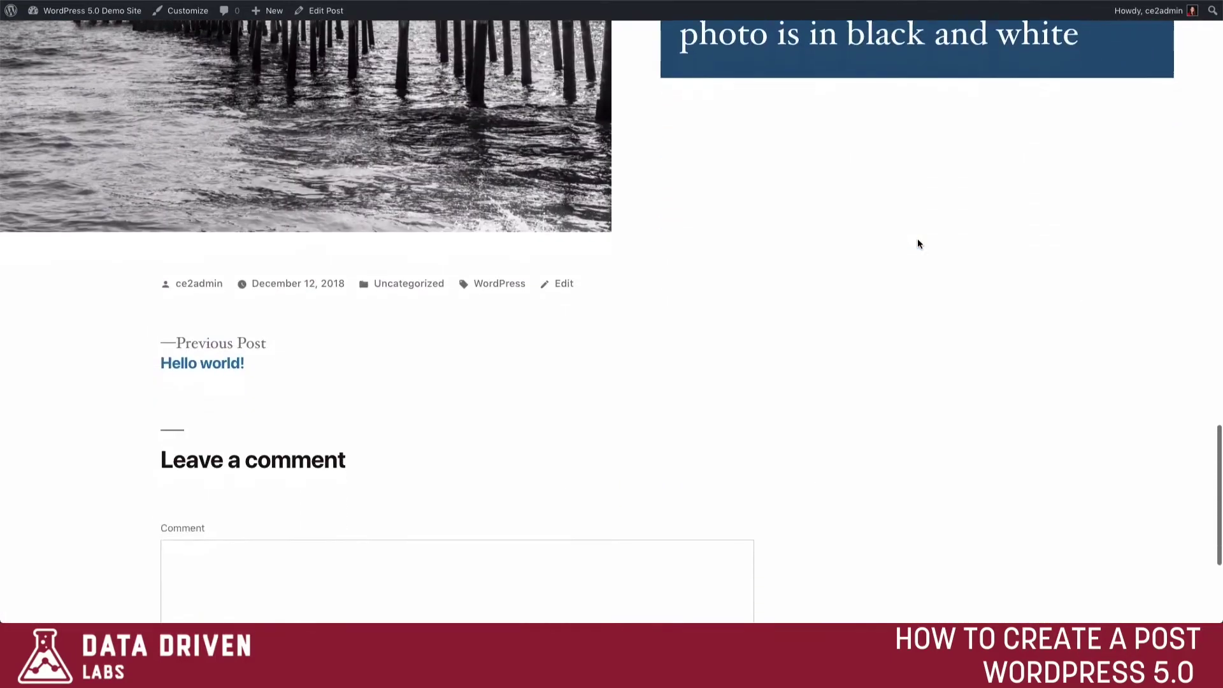
- Add a Columns block below the pier section and set it to three columns
{"action": "mouse_move", "coordinate": [89, 10]}
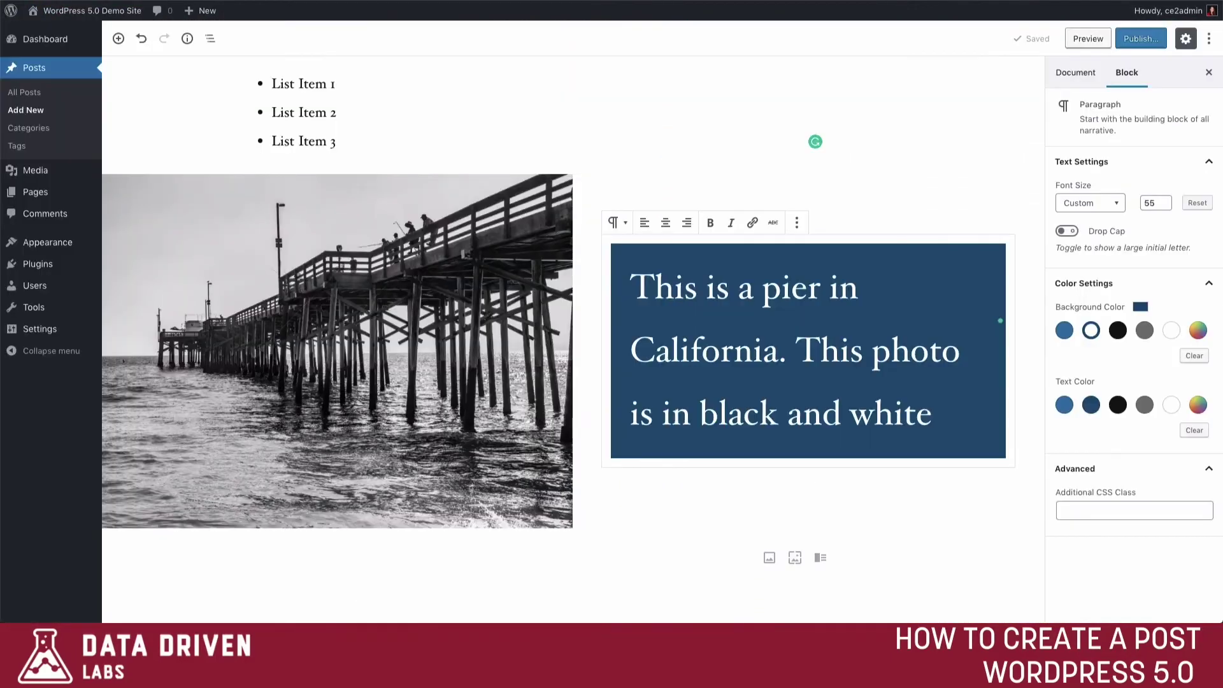
{"action": "left_click", "coordinate": [838, 197]}
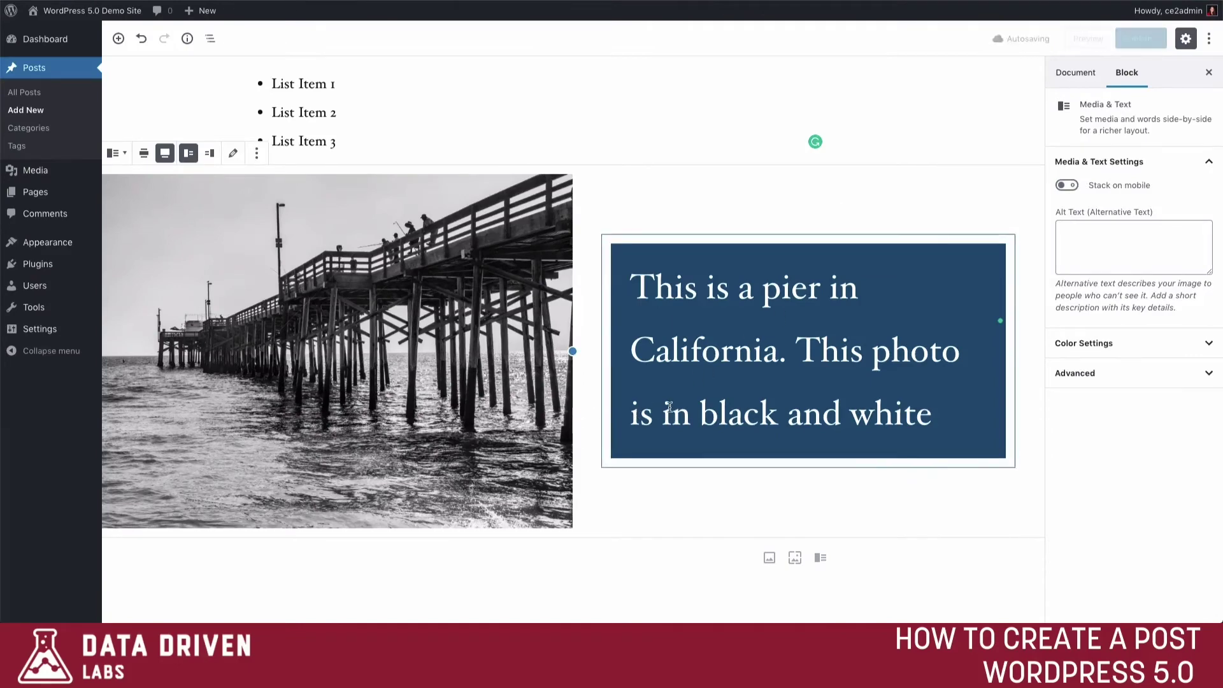
{"action": "left_click", "coordinate": [206, 558]}
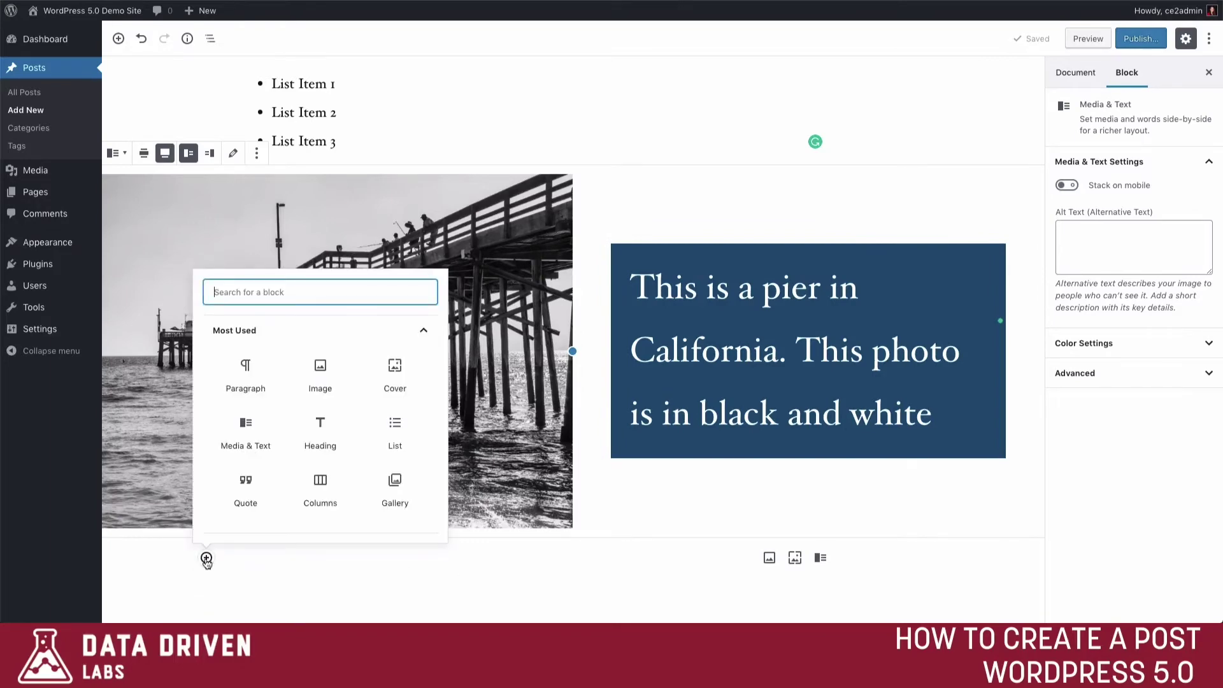
{"action": "left_click", "coordinate": [323, 490]}
{"action": "left_click", "coordinate": [324, 490]}
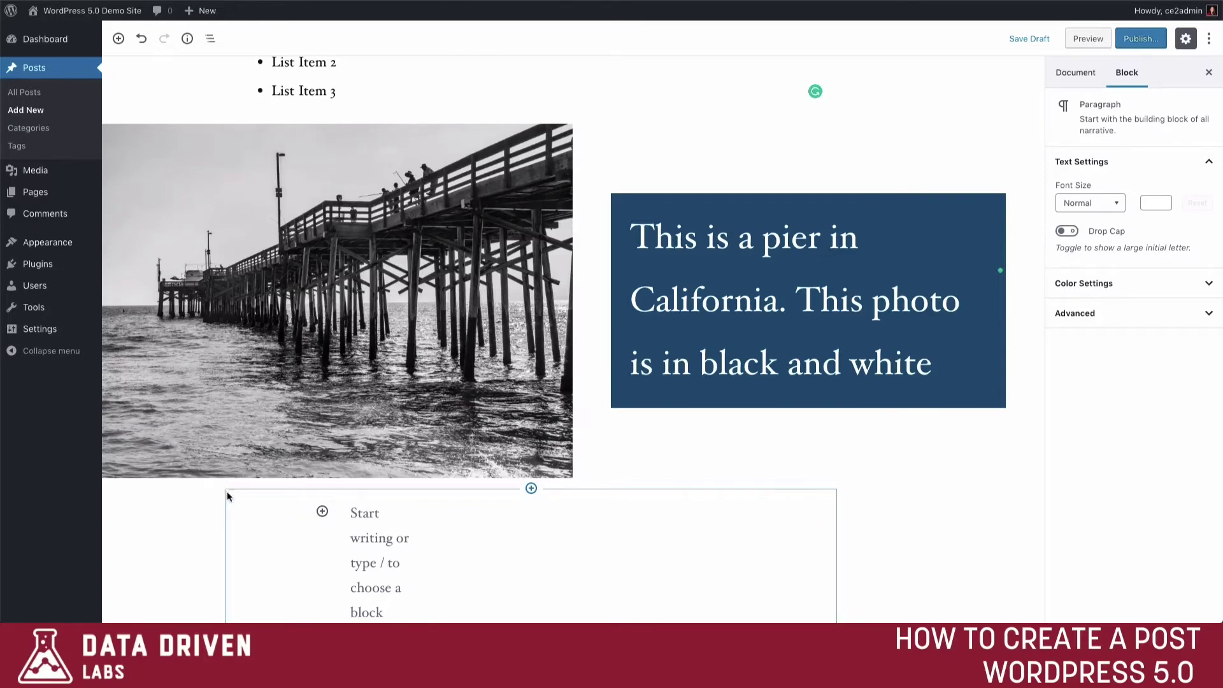
{"action": "left_click", "coordinate": [702, 506]}
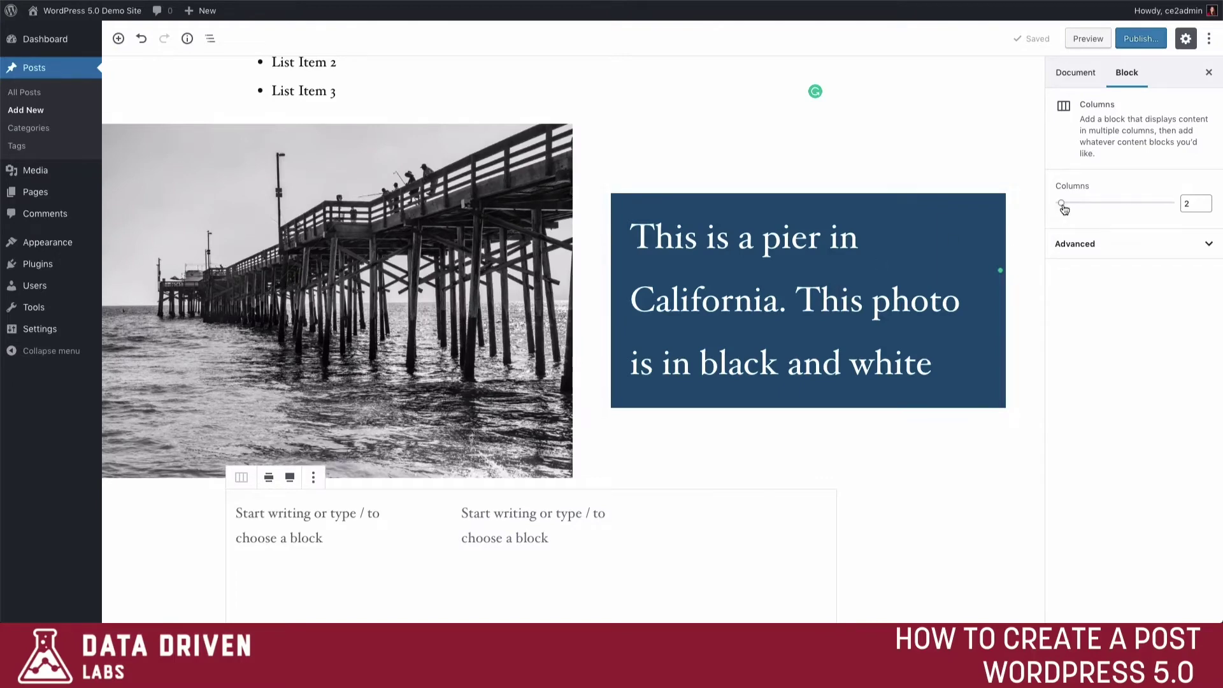
{"action": "left_click_drag", "start_coordinate": [1072, 204], "coordinate": [1087, 203]}
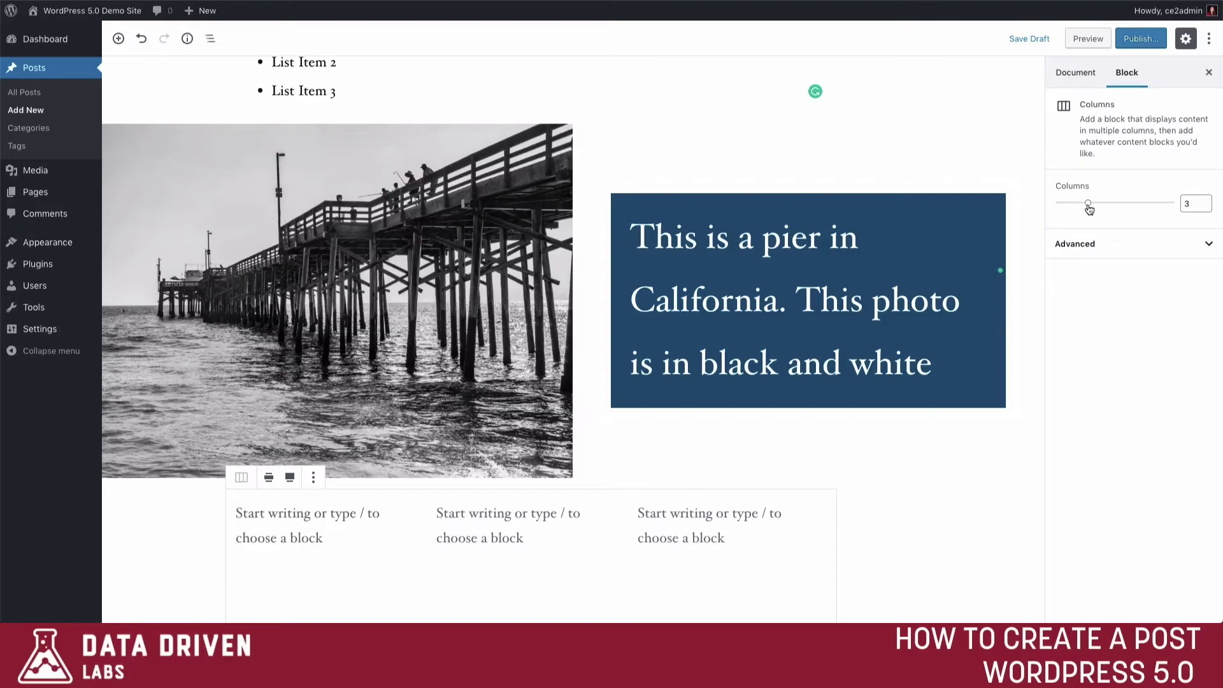
- Type 'Column 1', 'Column 2' and 'Column 3' into the three columns
{"action": "left_click", "coordinate": [280, 534]}
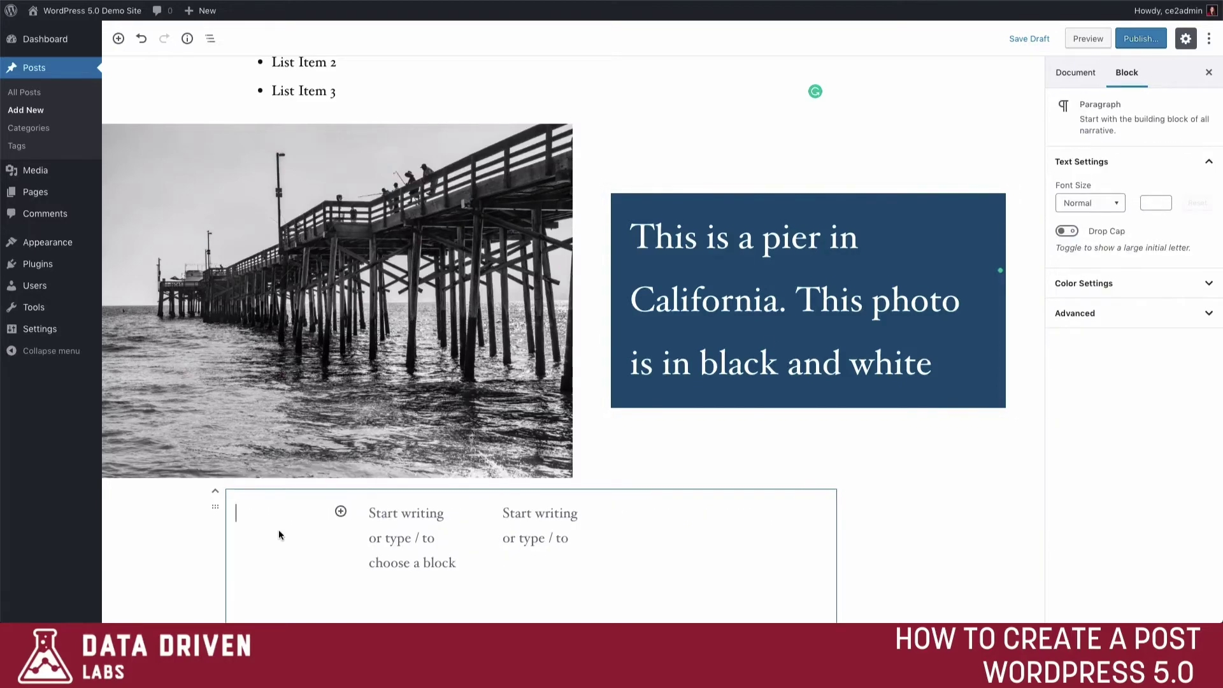
{"action": "type", "text": "Column 1"}
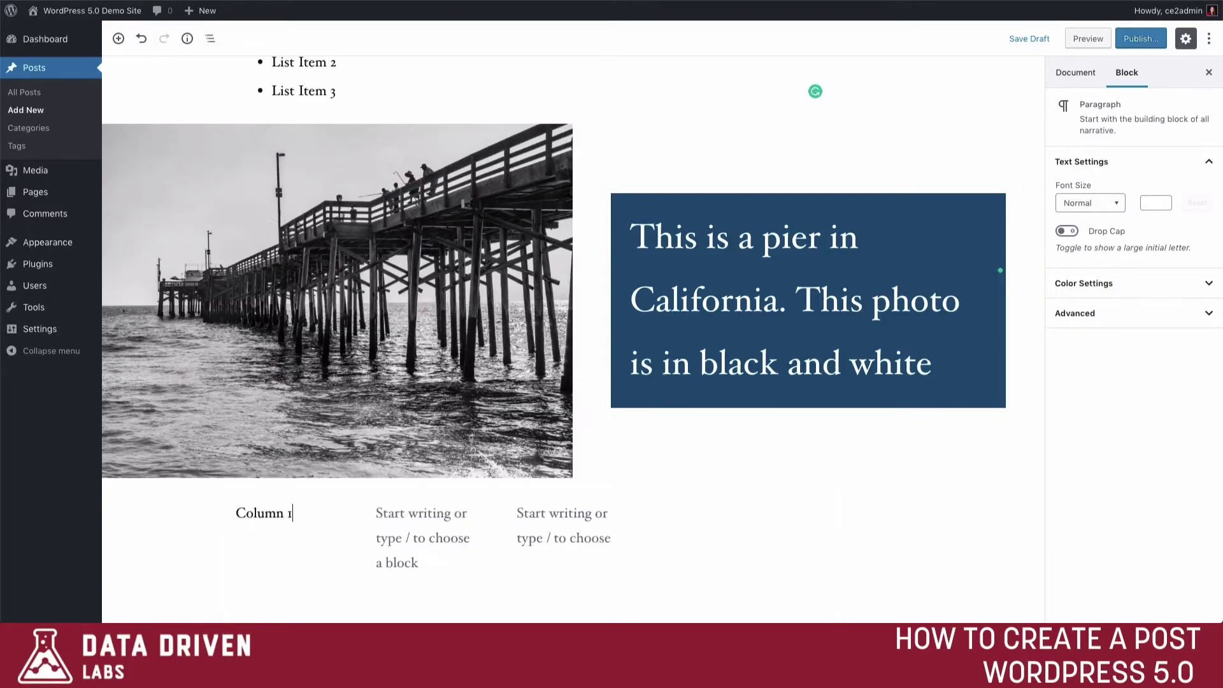
{"action": "left_click_drag", "start_coordinate": [560, 529], "coordinate": [393, 534]}
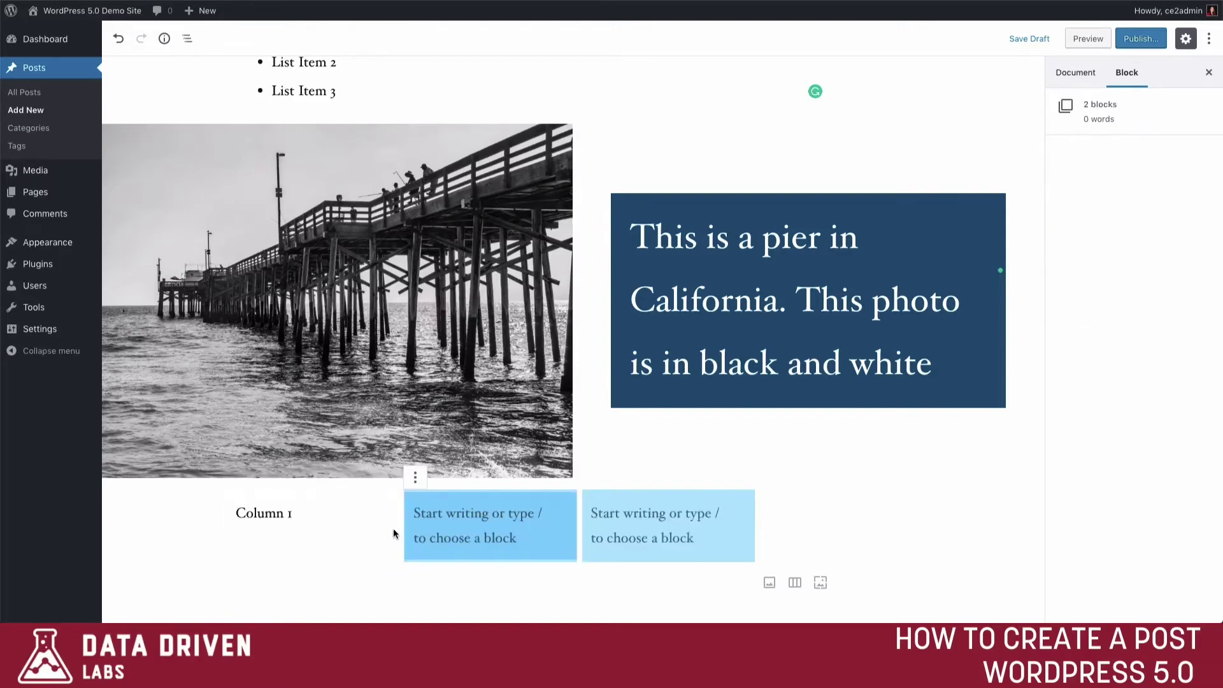
{"action": "left_click", "coordinate": [437, 532]}
{"action": "type", "text": "Column 2"}
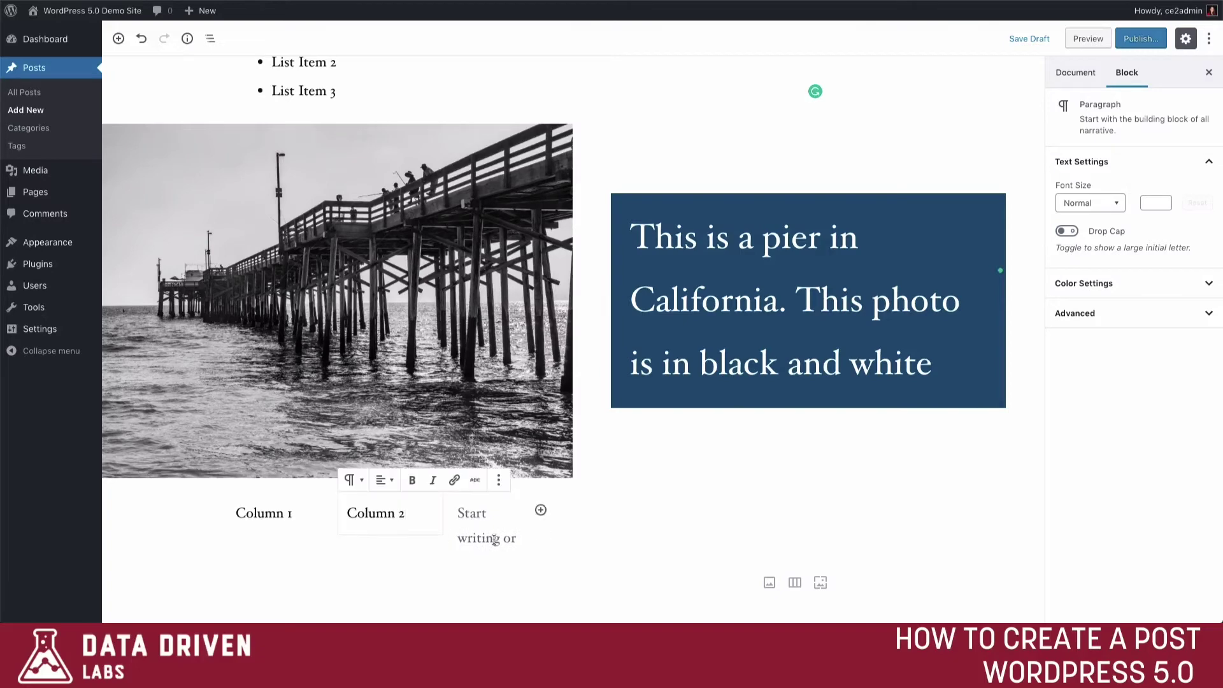
{"action": "left_click", "coordinate": [470, 540]}
{"action": "type", "text": "Co"}
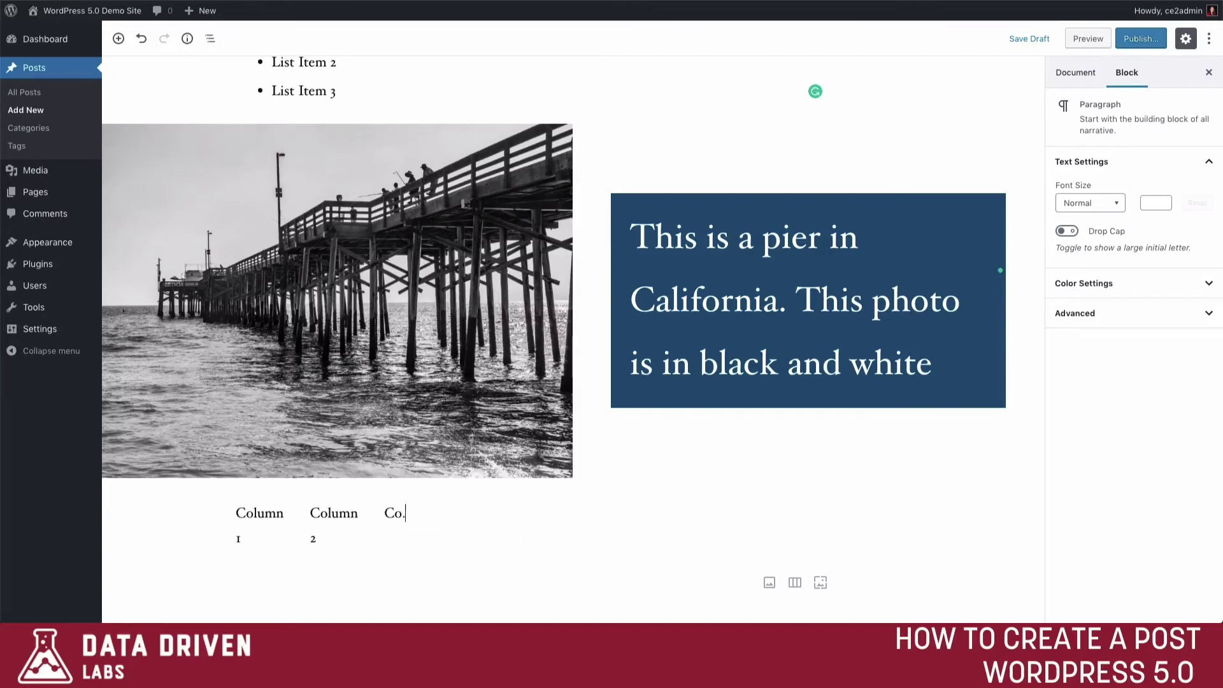
{"action": "type", "text": "lumn"}
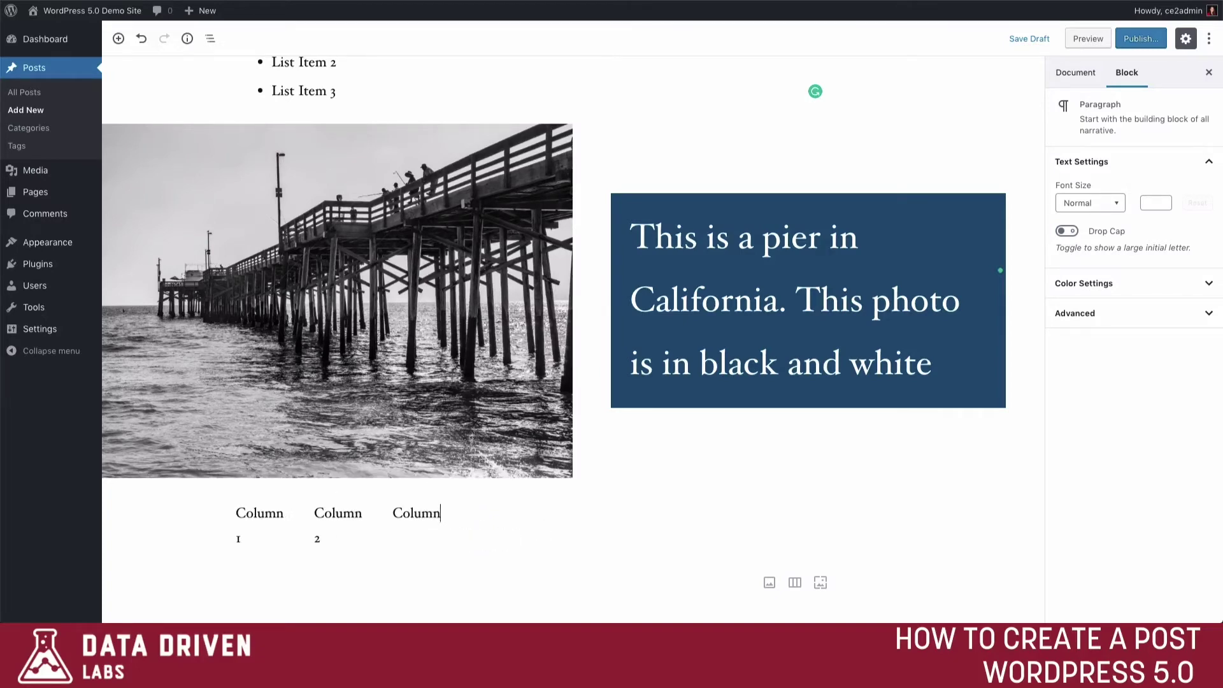
{"action": "type", "text": " 3"}
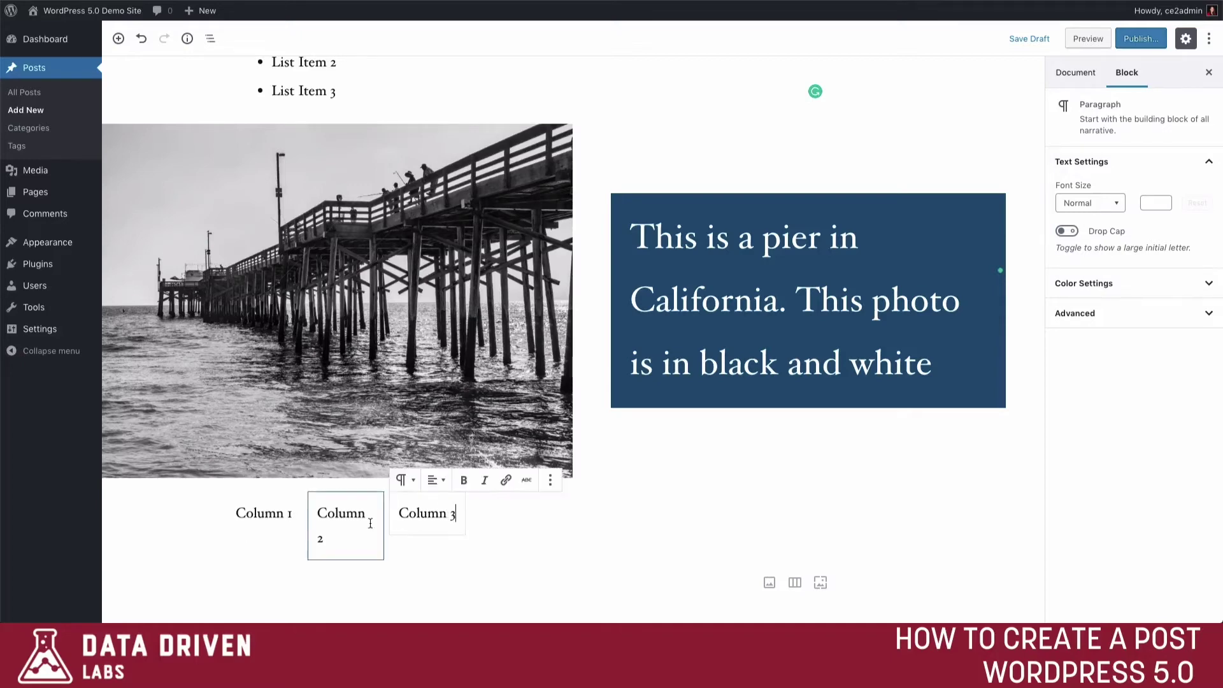
{"action": "left_click", "coordinate": [284, 516]}
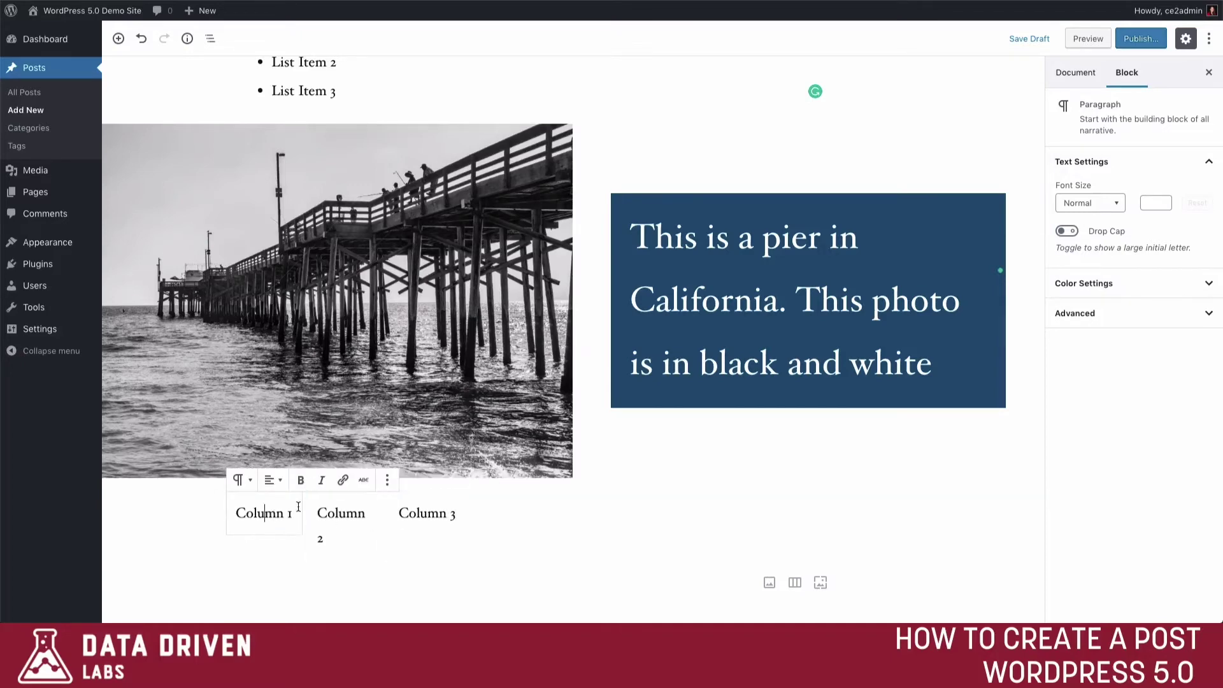
{"action": "left_click", "coordinate": [350, 507]}
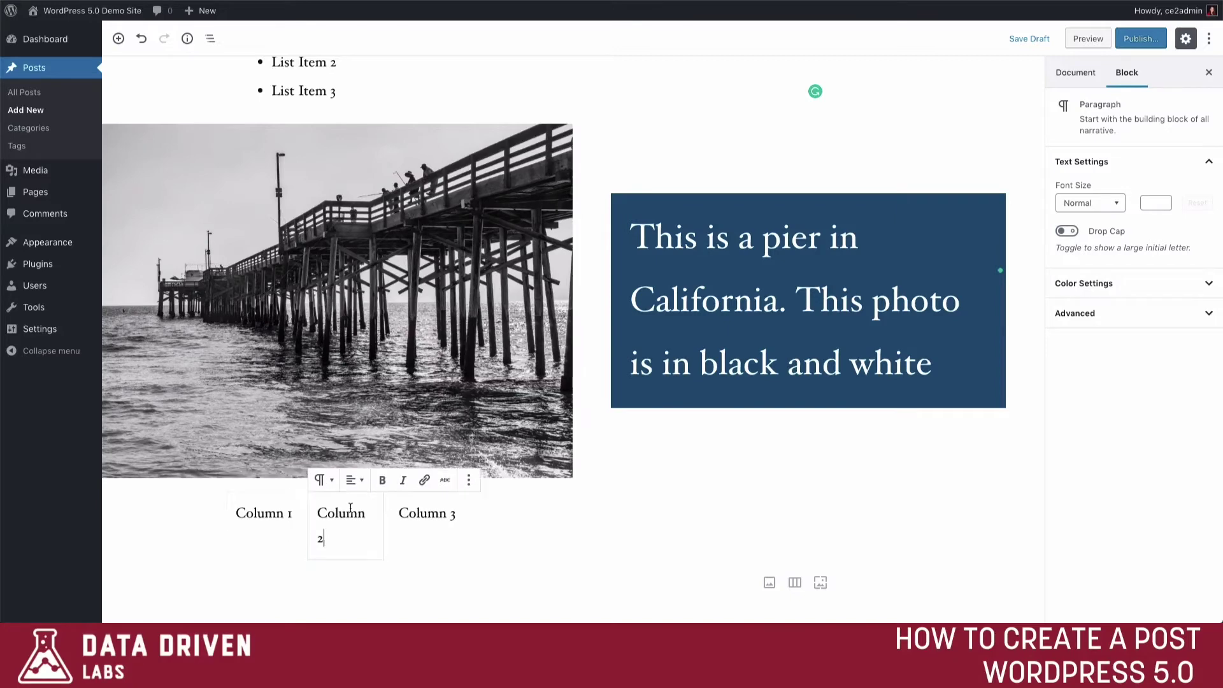
- Turn the Column 2 paragraph into a quote cited to 'Person'
{"action": "left_click", "coordinate": [321, 479]}
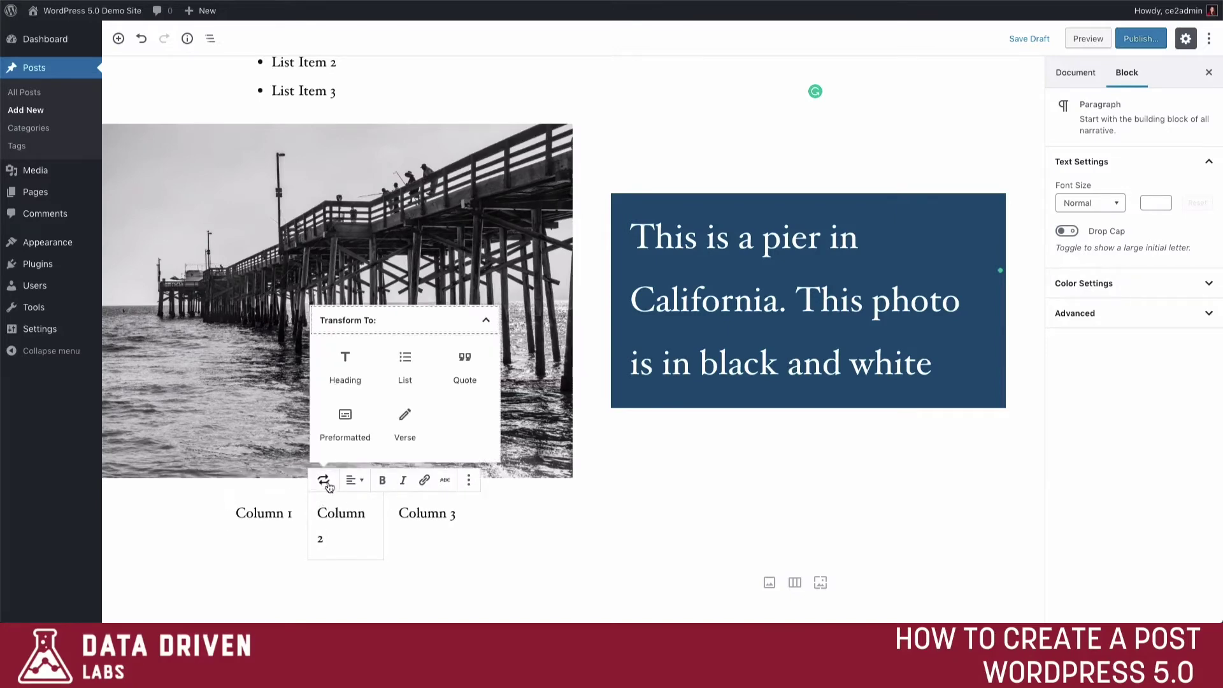
{"action": "left_click", "coordinate": [468, 368]}
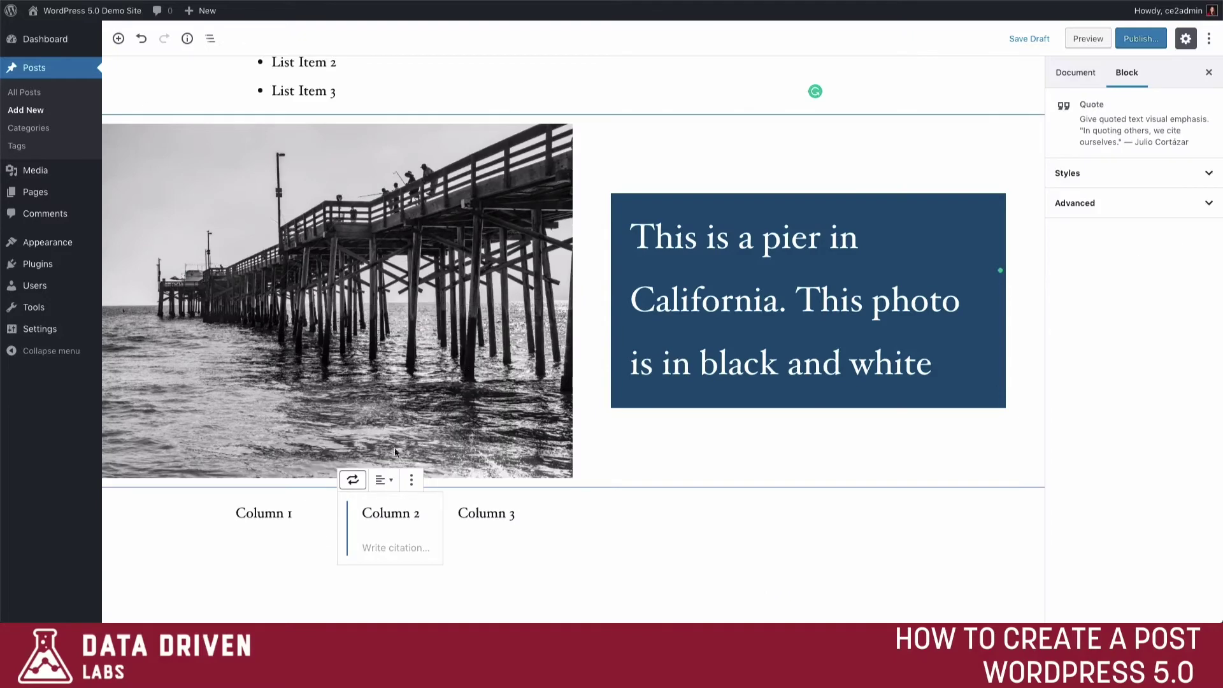
{"action": "left_click", "coordinate": [389, 549]}
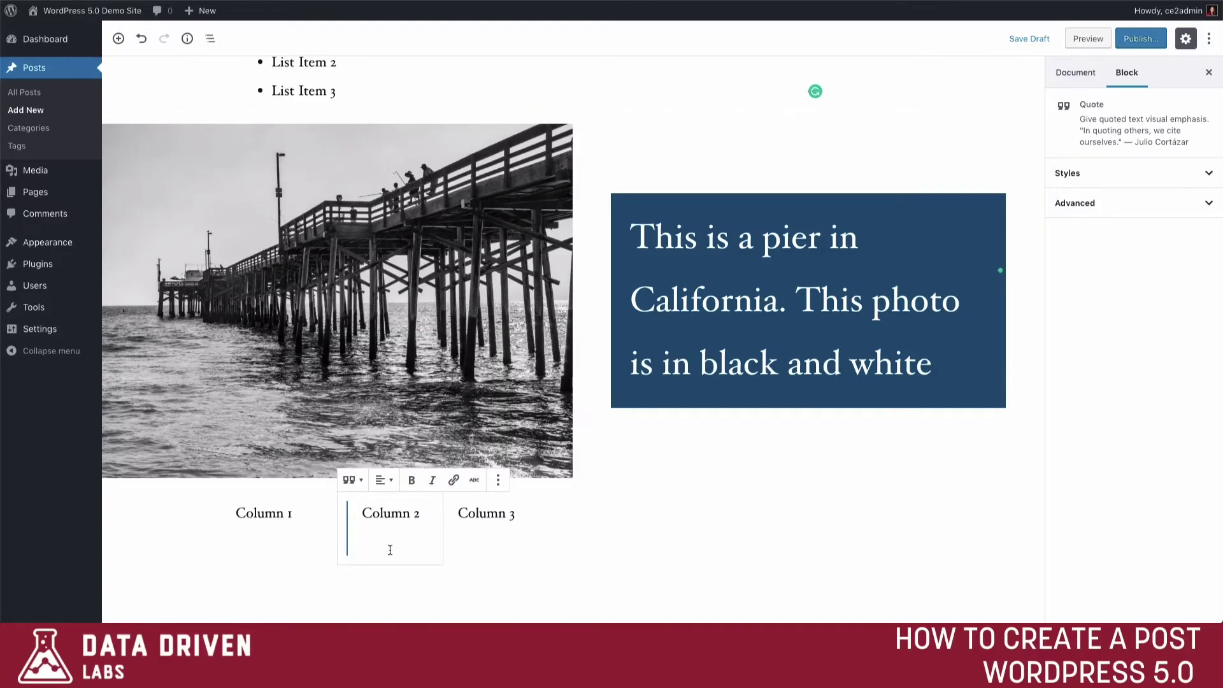
{"action": "type", "text": "Person"}
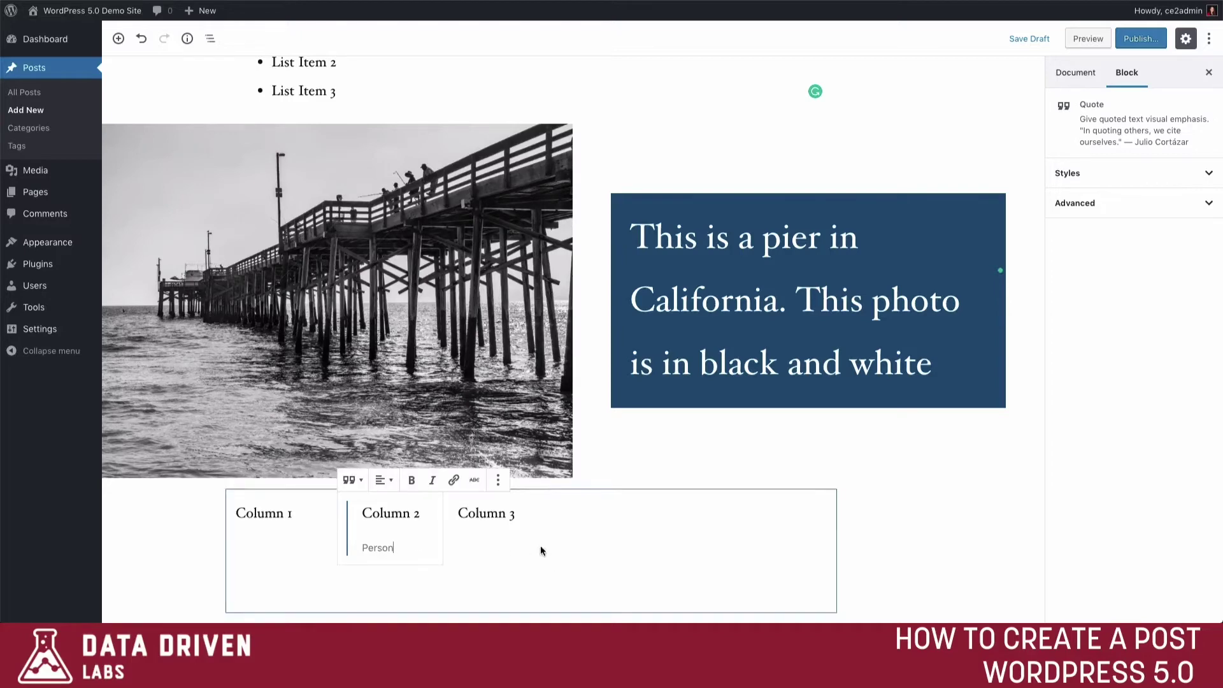
- Set the whole Columns block to wide width
{"action": "left_click", "coordinate": [486, 513]}
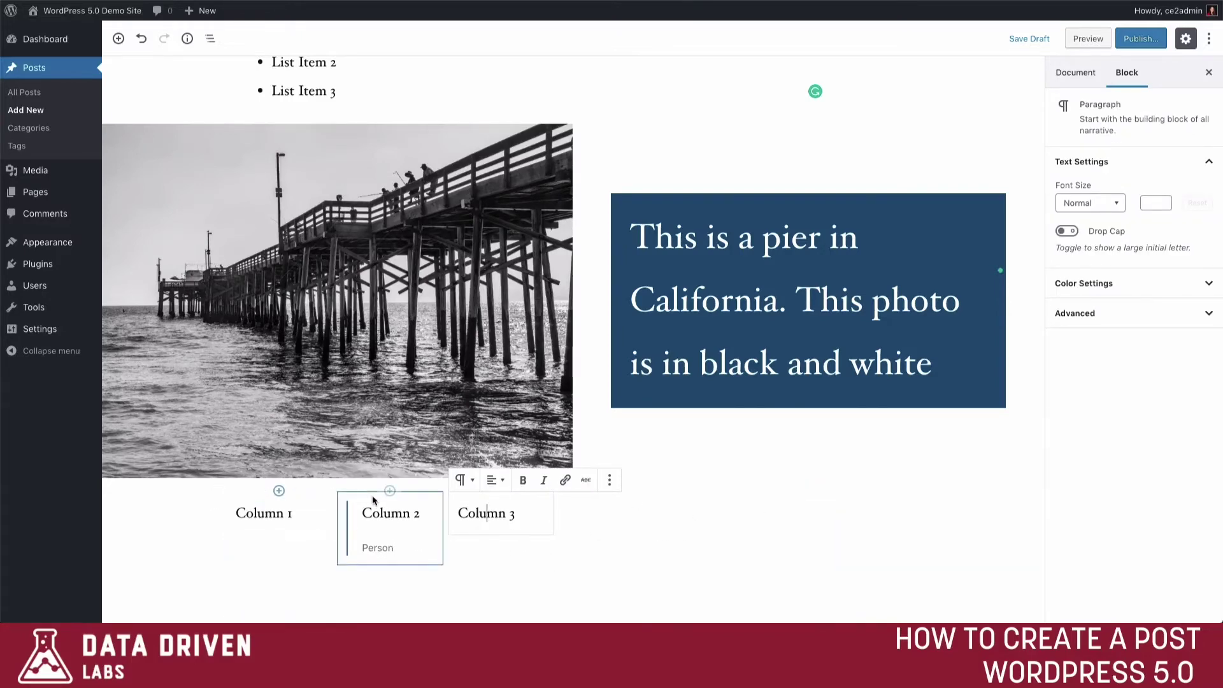
{"action": "left_click", "coordinate": [607, 530]}
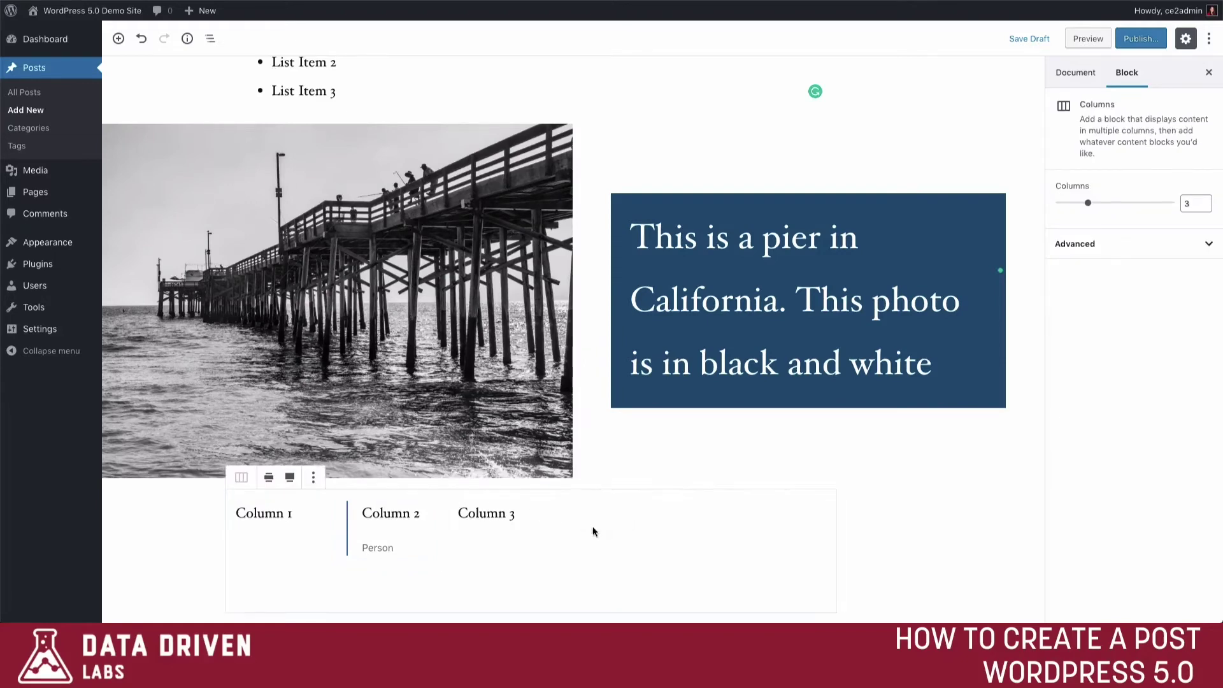
{"action": "left_click", "coordinate": [293, 481]}
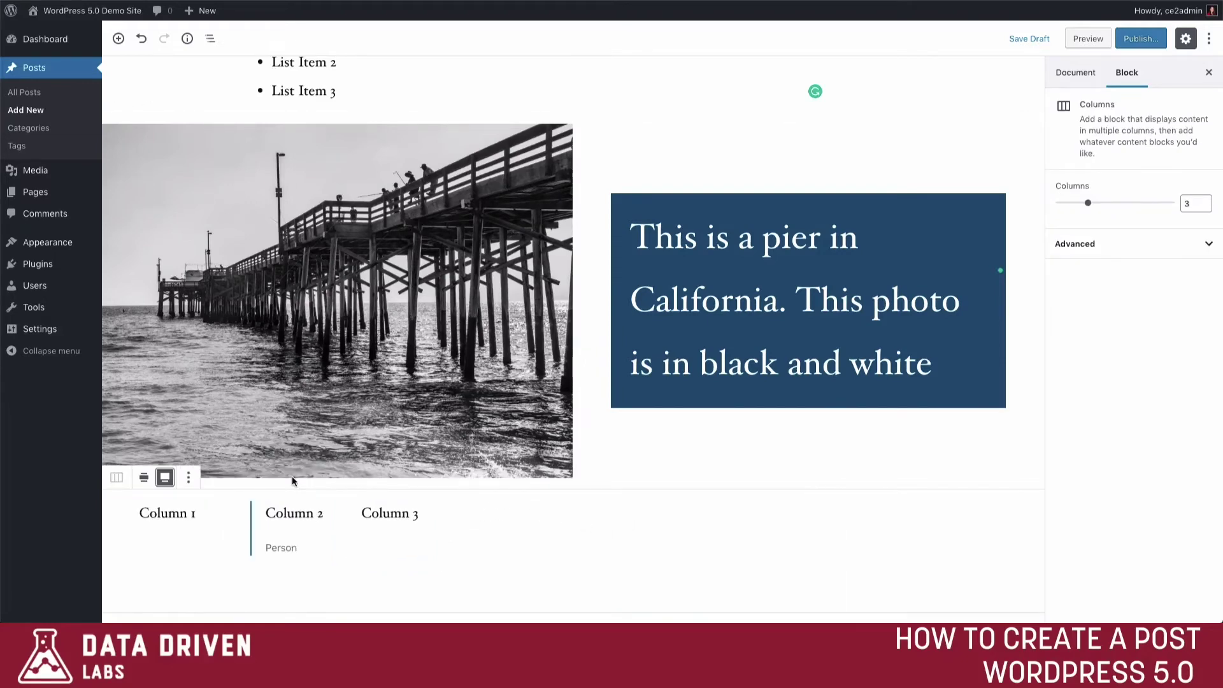
{"action": "left_click", "coordinate": [144, 481]}
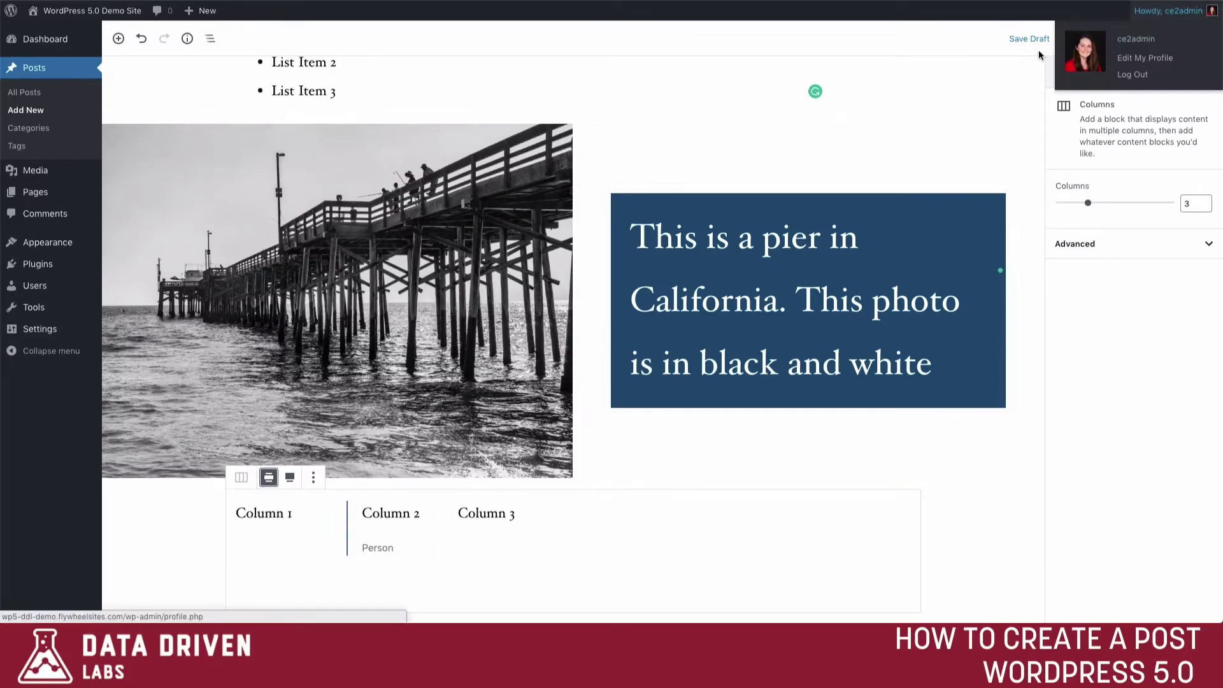
{"action": "left_click", "coordinate": [1082, 37]}
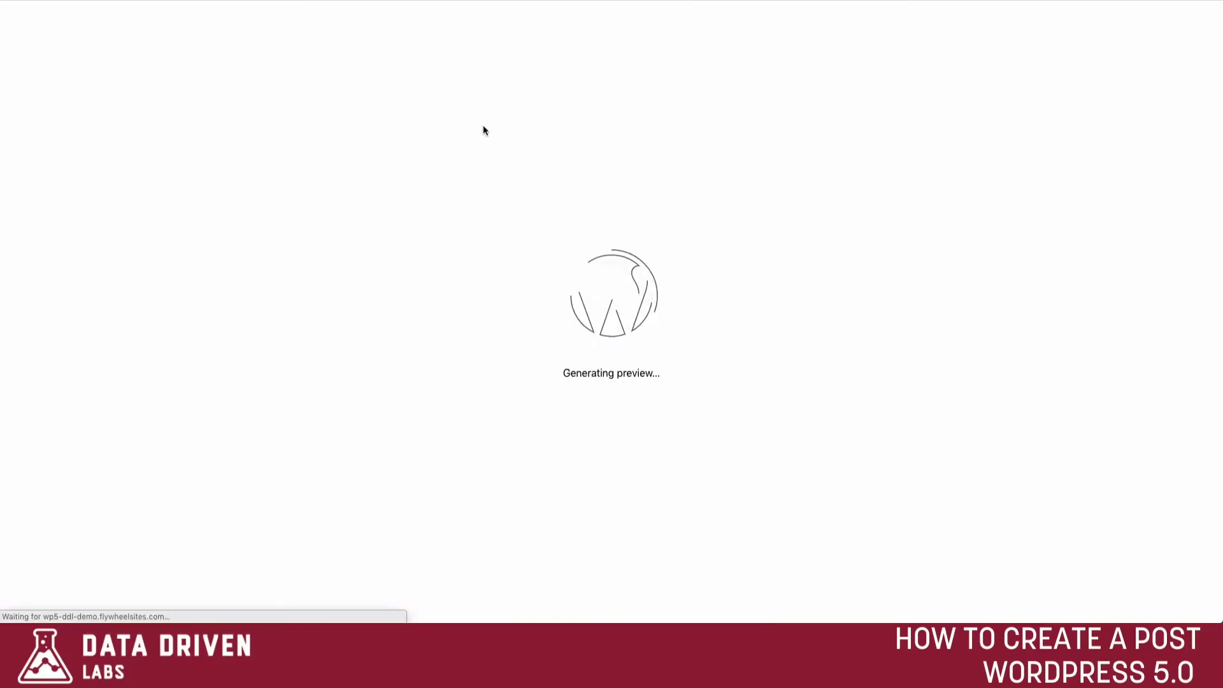
{"action": "scroll", "coordinate": [549, 416], "scroll_direction": "down", "scroll_amount": 10}
{"action": "scroll", "coordinate": [549, 414], "scroll_direction": "down", "scroll_amount": 15}
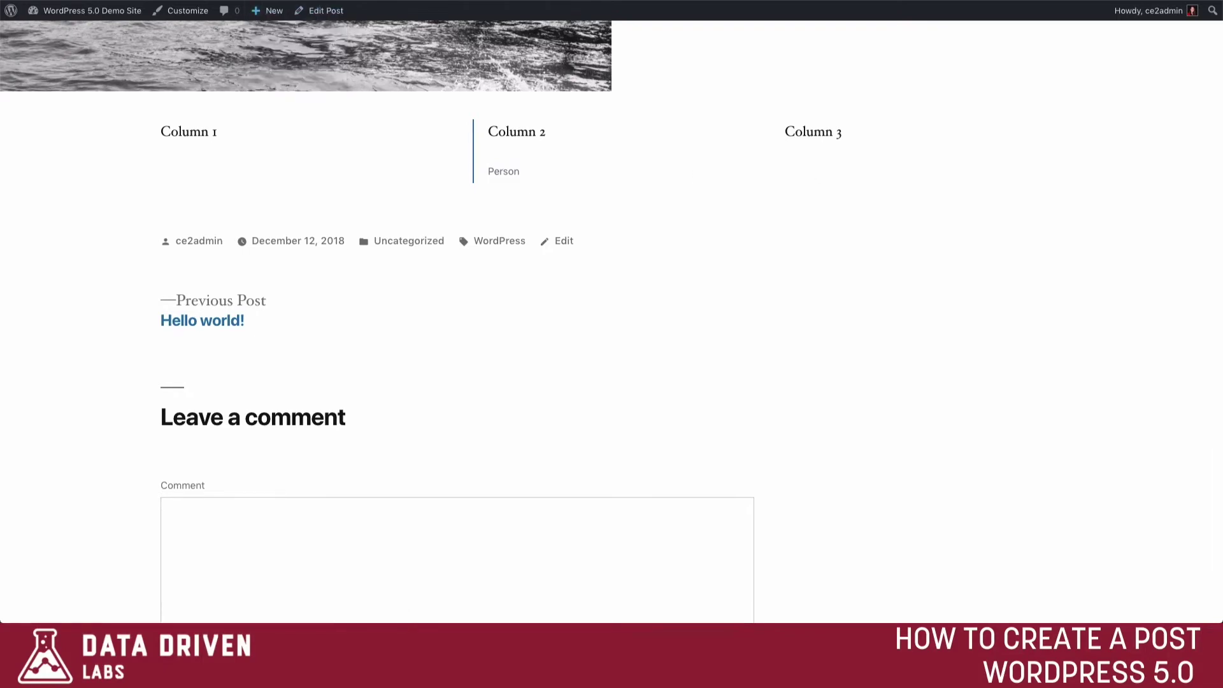
{"action": "key", "text": "ctrl+w"}
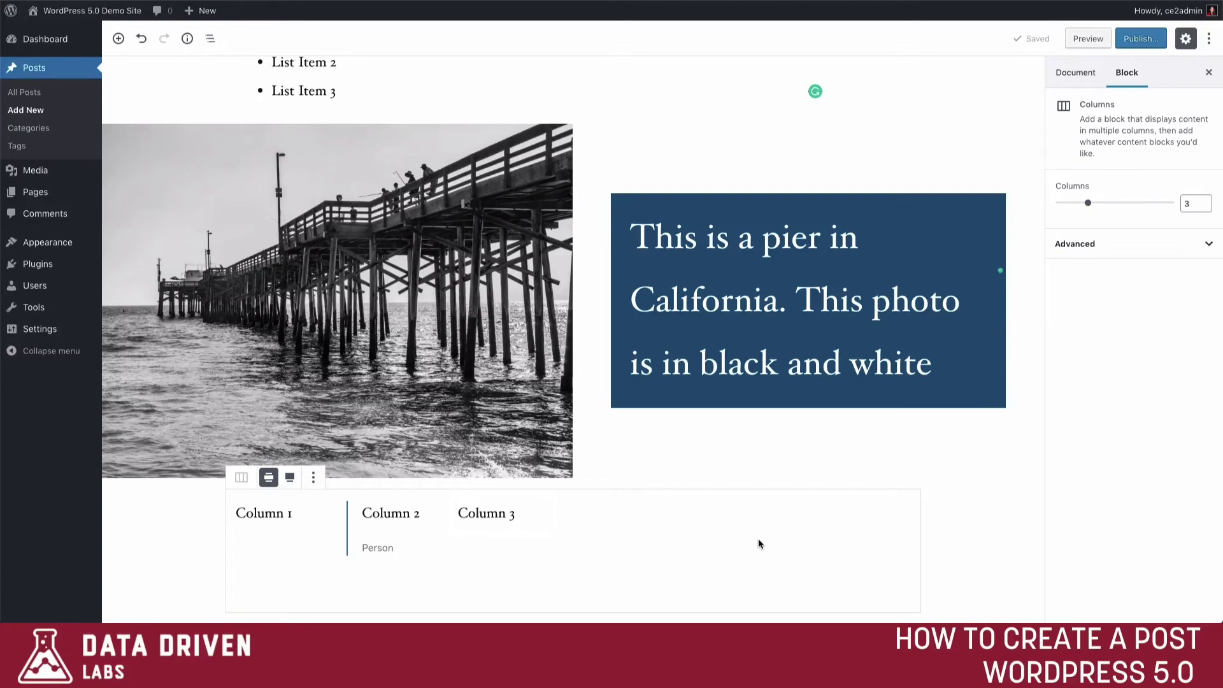
- Insert a YouTube embed below the columns and embed the pasted Gutenberg tutorial video link
{"action": "scroll", "coordinate": [758, 543], "scroll_direction": "down", "scroll_amount": 1}
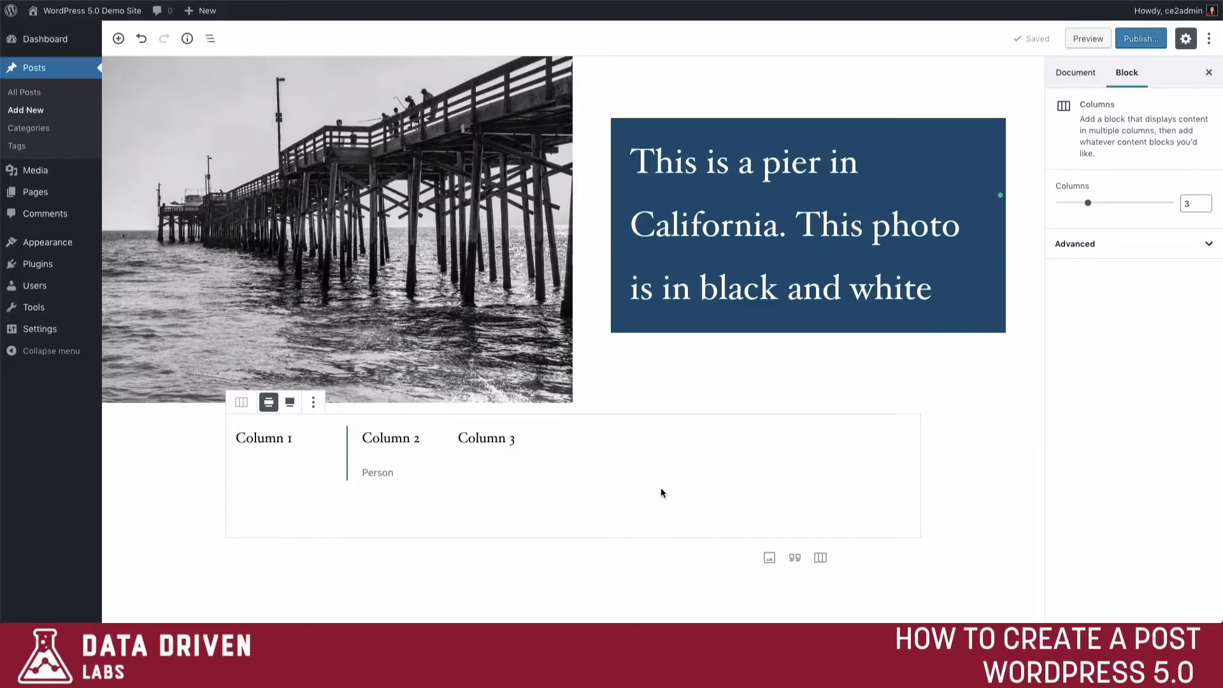
{"action": "left_click", "coordinate": [207, 558]}
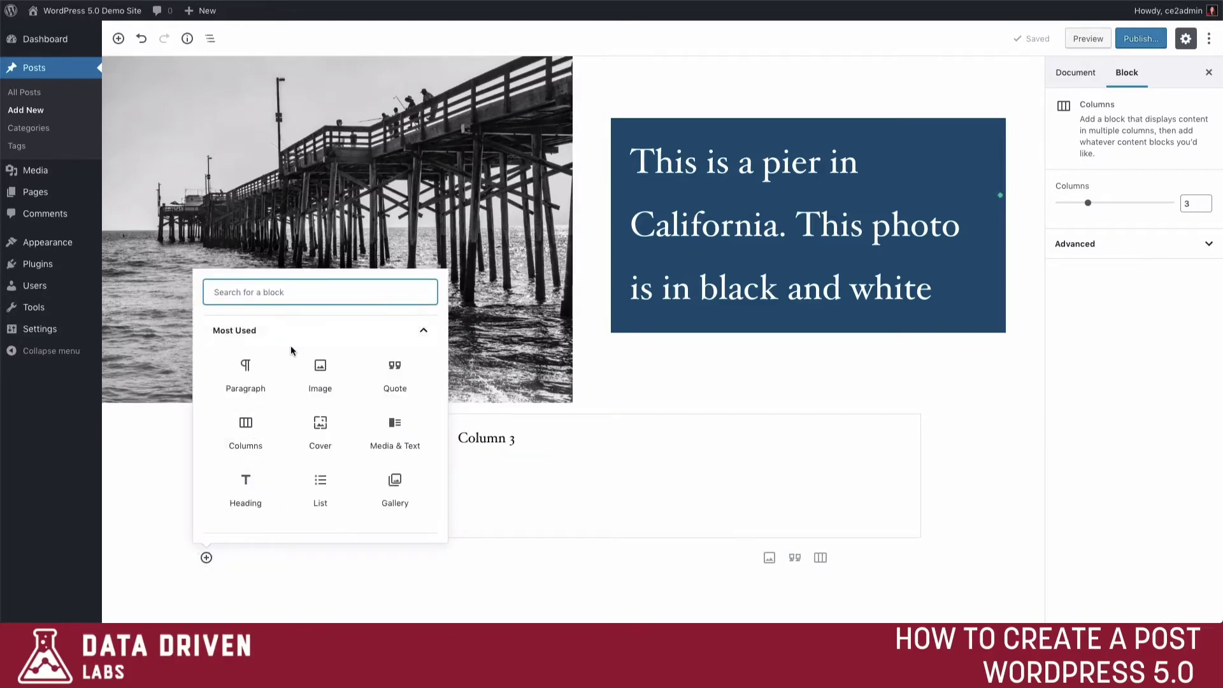
{"action": "type", "text": "youtub"}
{"action": "left_click", "coordinate": [246, 373]}
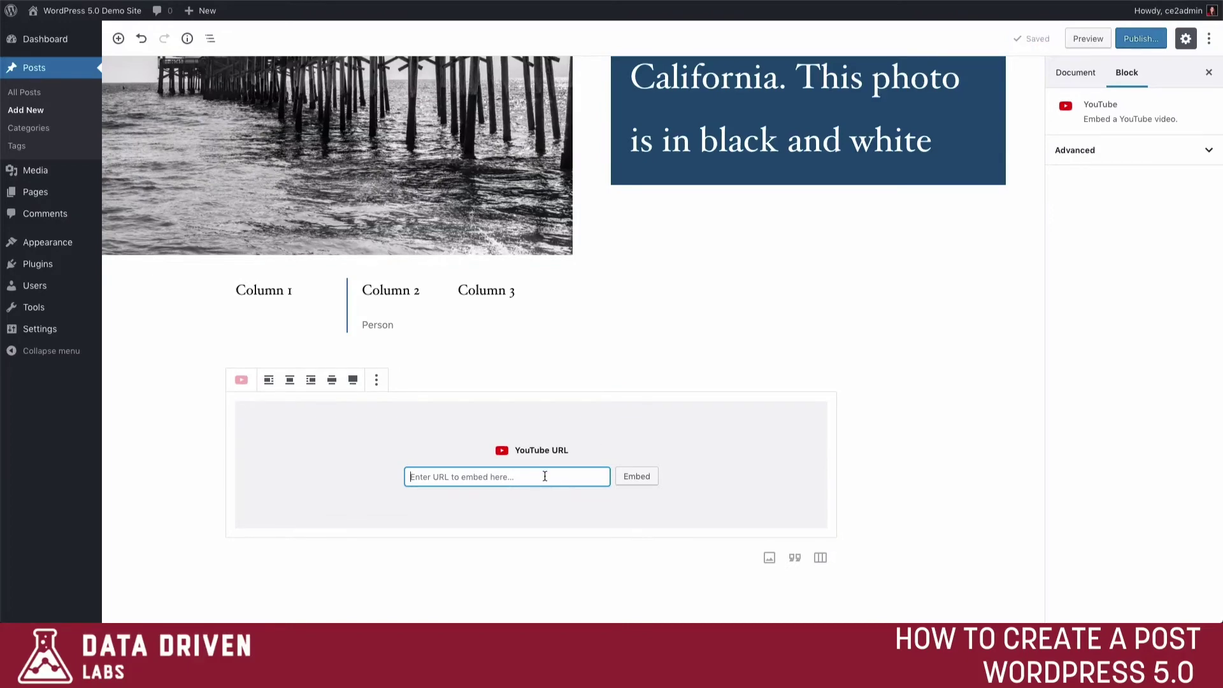
{"action": "type", "text": "https://youtu.be/FvuDEwIVSVA"}
{"action": "left_click", "coordinate": [642, 484]}
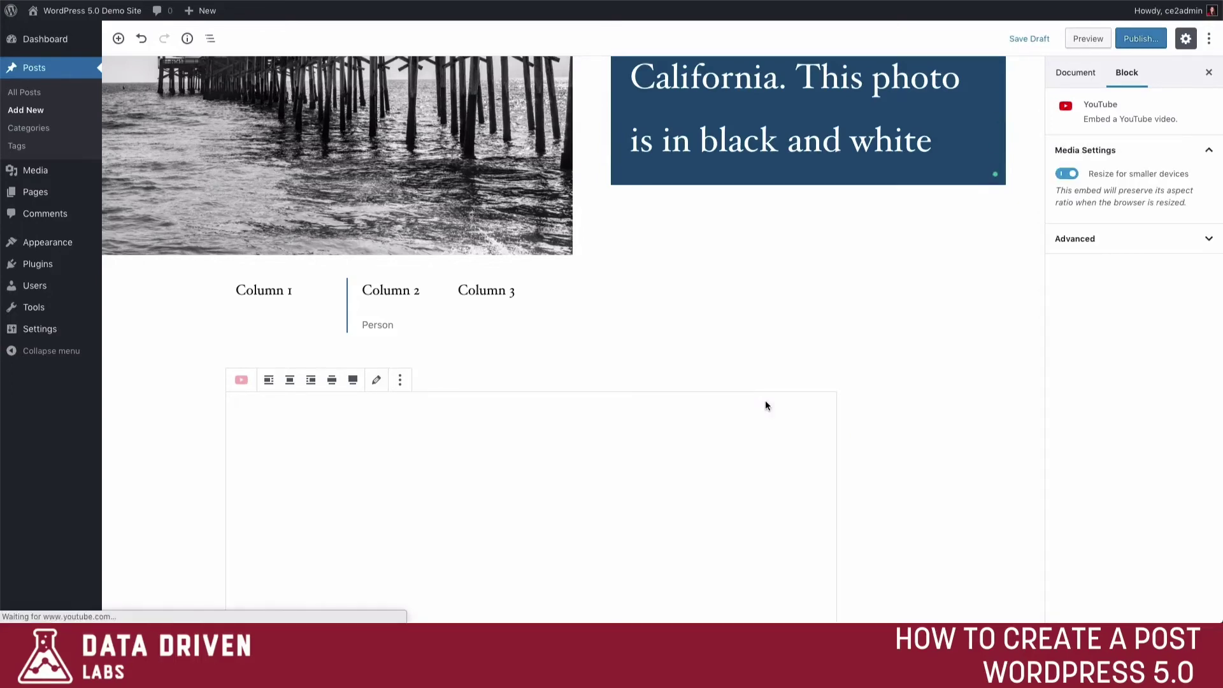
{"action": "scroll", "coordinate": [894, 407], "scroll_direction": "down", "scroll_amount": 1}
{"action": "scroll", "coordinate": [894, 401], "scroll_direction": "down", "scroll_amount": 3}
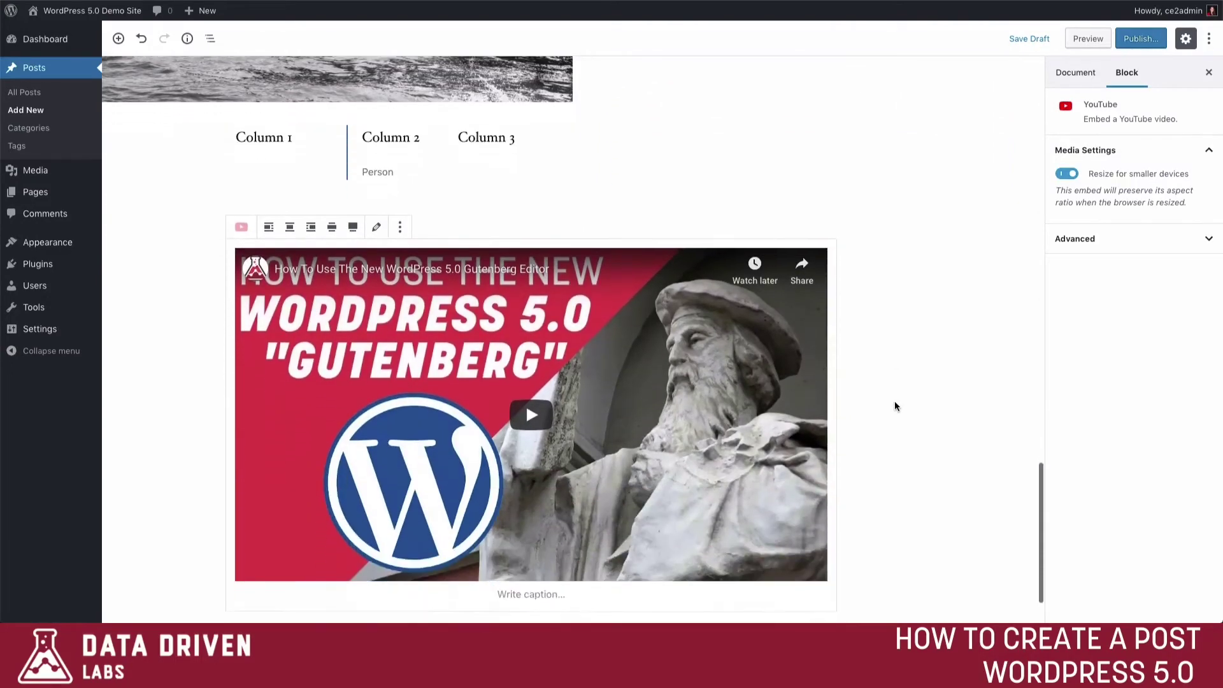
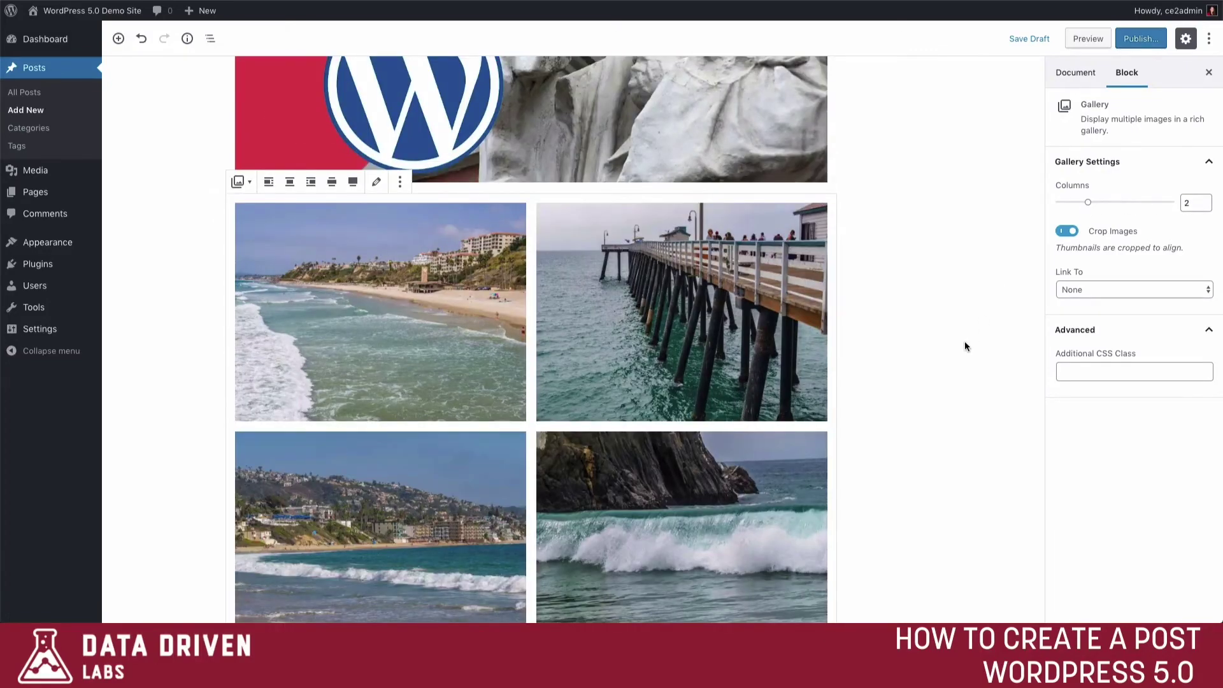
- Set the beach gallery to 3 columns with full-width alignment
{"action": "scroll", "coordinate": [964, 342], "scroll_direction": "down", "scroll_amount": 10}
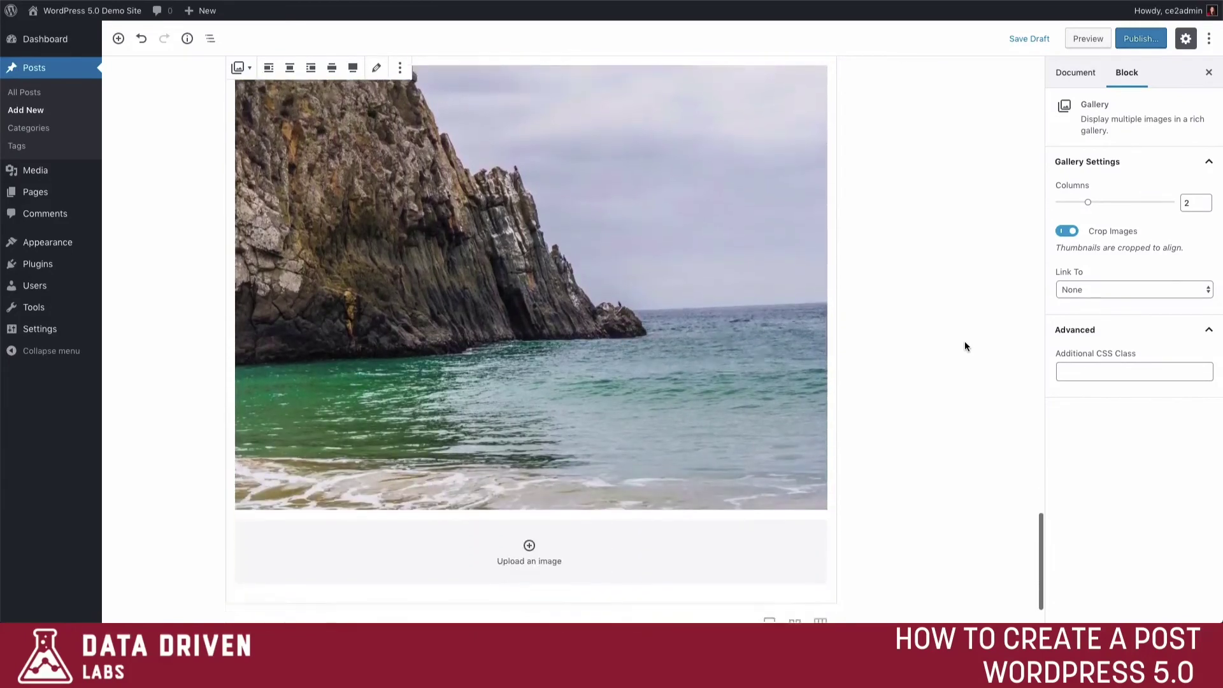
{"action": "scroll", "coordinate": [964, 342], "scroll_direction": "up", "scroll_amount": 7}
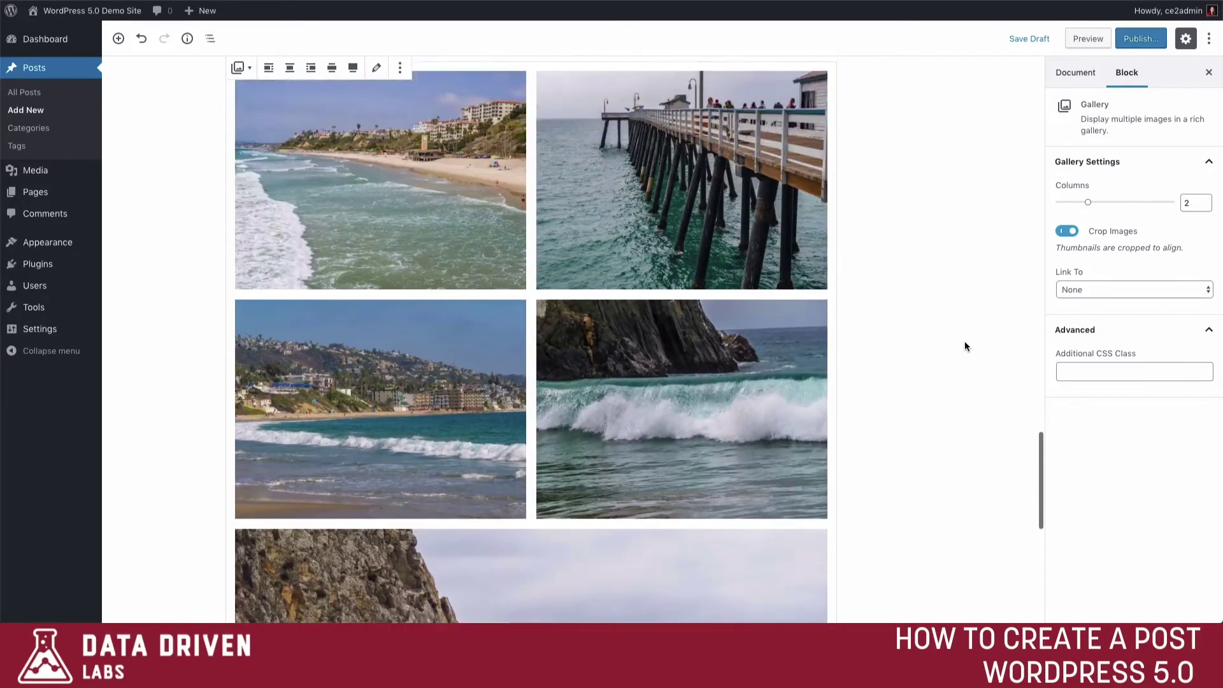
{"action": "scroll", "coordinate": [964, 344], "scroll_direction": "up", "scroll_amount": 1}
{"action": "left_click_drag", "start_coordinate": [1087, 204], "coordinate": [1116, 209]}
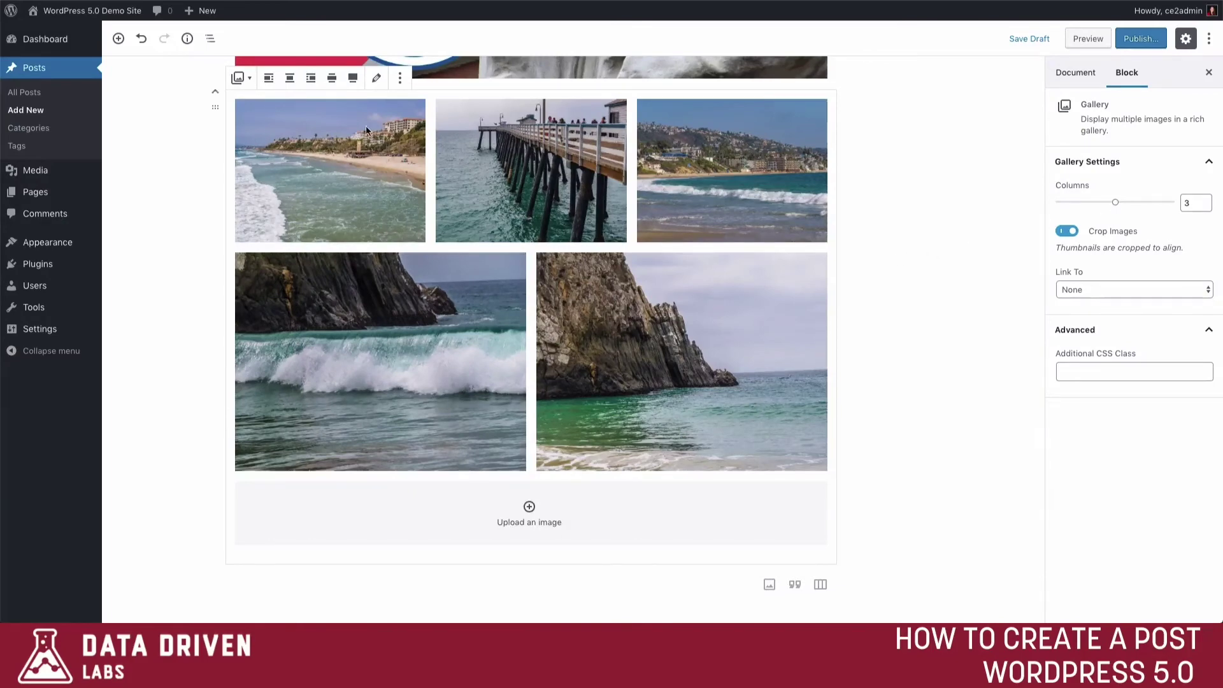
{"action": "left_click", "coordinate": [354, 79]}
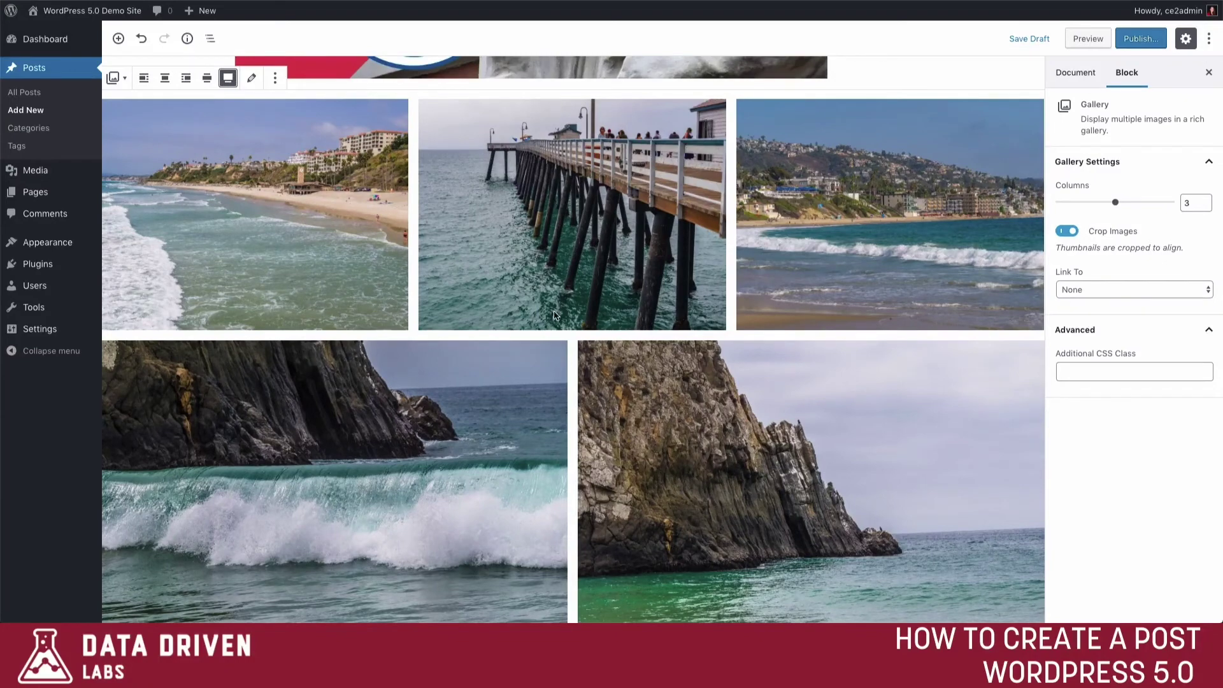
{"action": "scroll", "coordinate": [554, 314], "scroll_direction": "up", "scroll_amount": 4}
{"action": "scroll", "coordinate": [554, 315], "scroll_direction": "down", "scroll_amount": 6}
{"action": "left_click", "coordinate": [914, 599]}
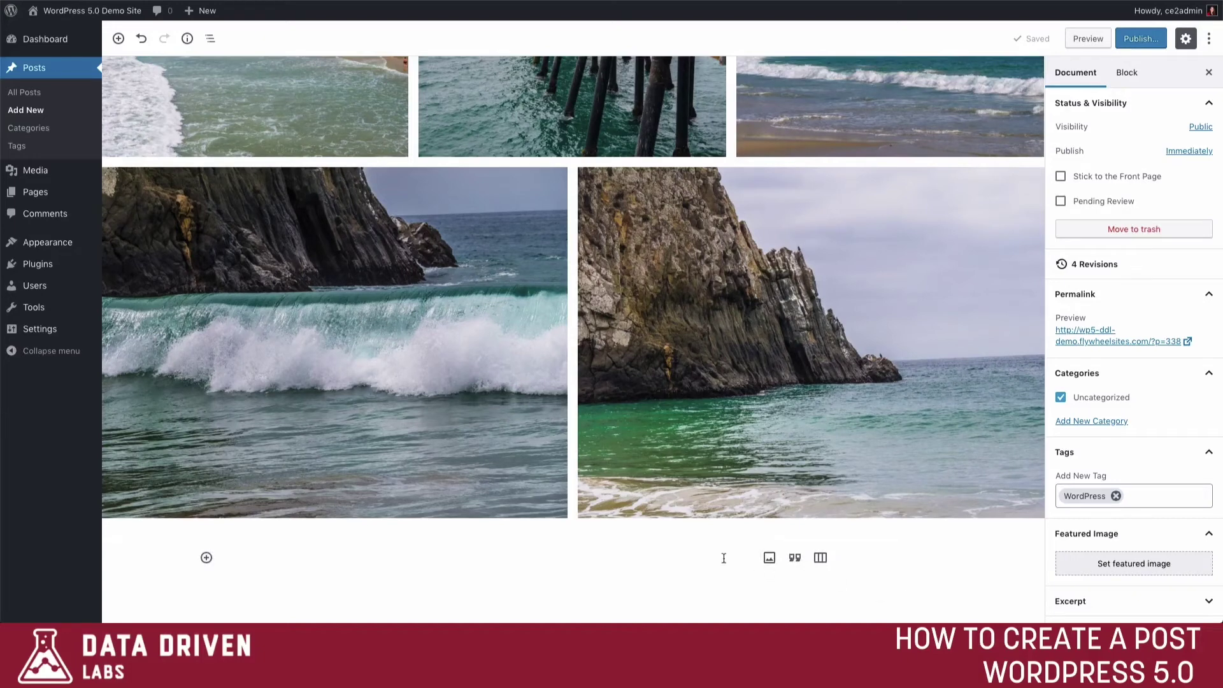
- Insert a paragraph under the gallery reading 'This Is A Fancy Paragraph That I Want To Use Over An Over'
{"action": "left_click", "coordinate": [207, 559]}
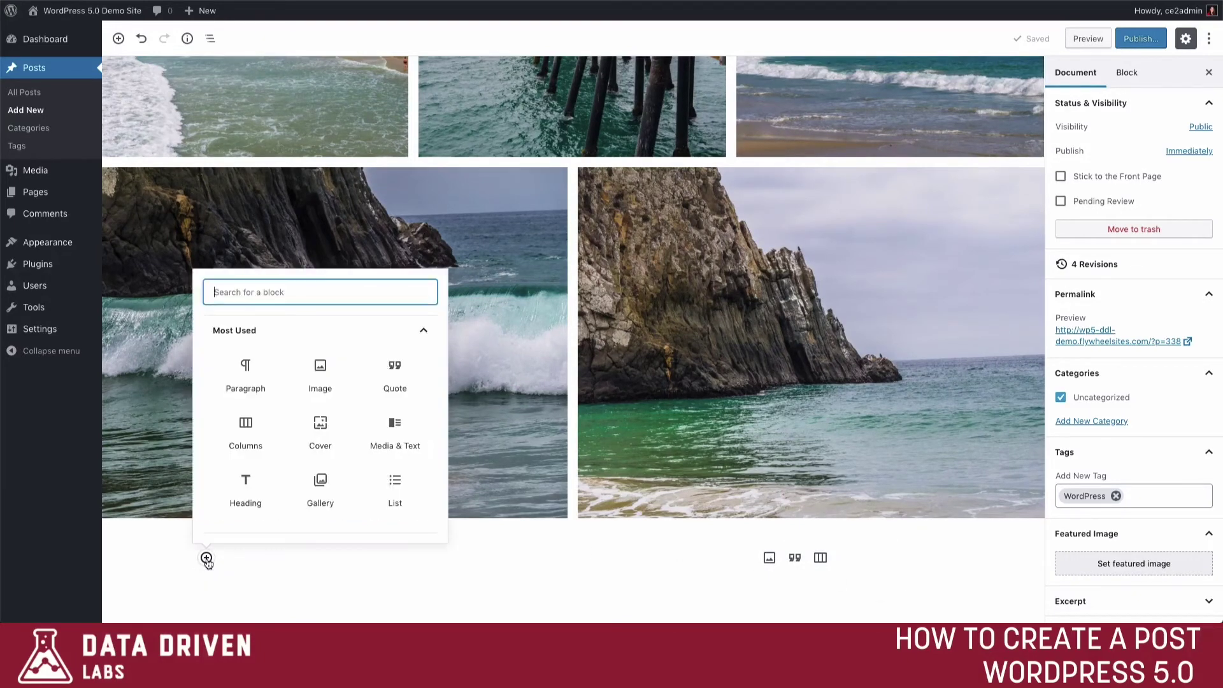
{"action": "left_click", "coordinate": [247, 379]}
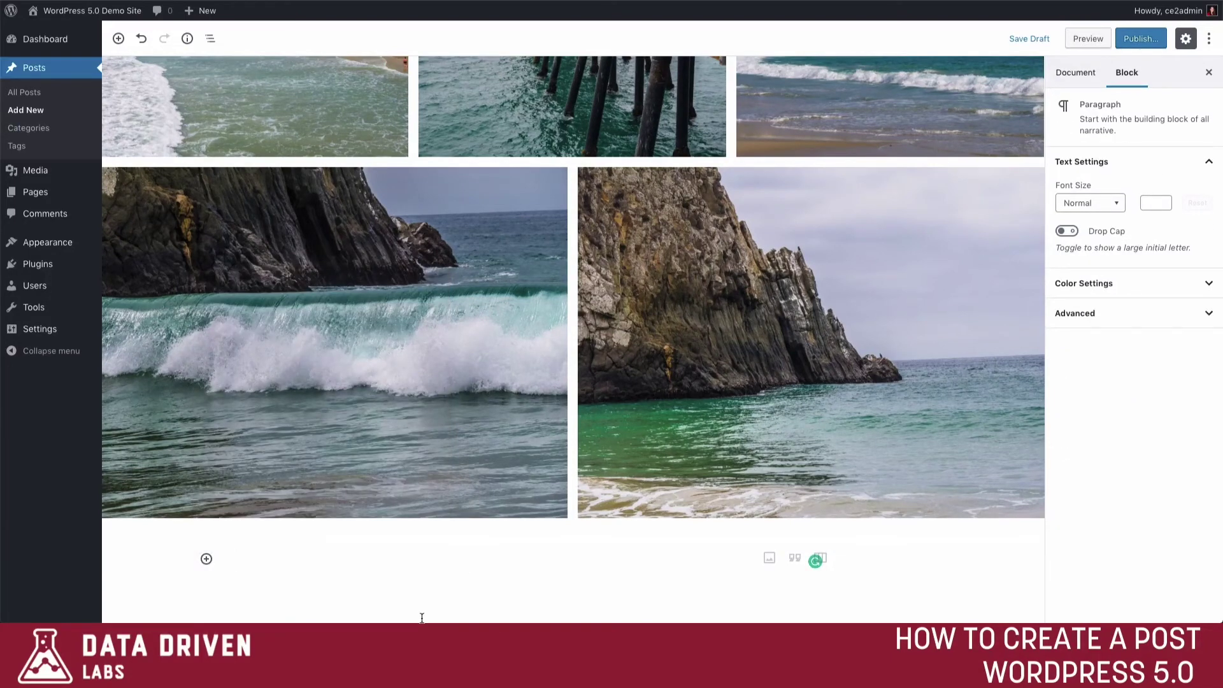
{"action": "type", "text": "This I"}
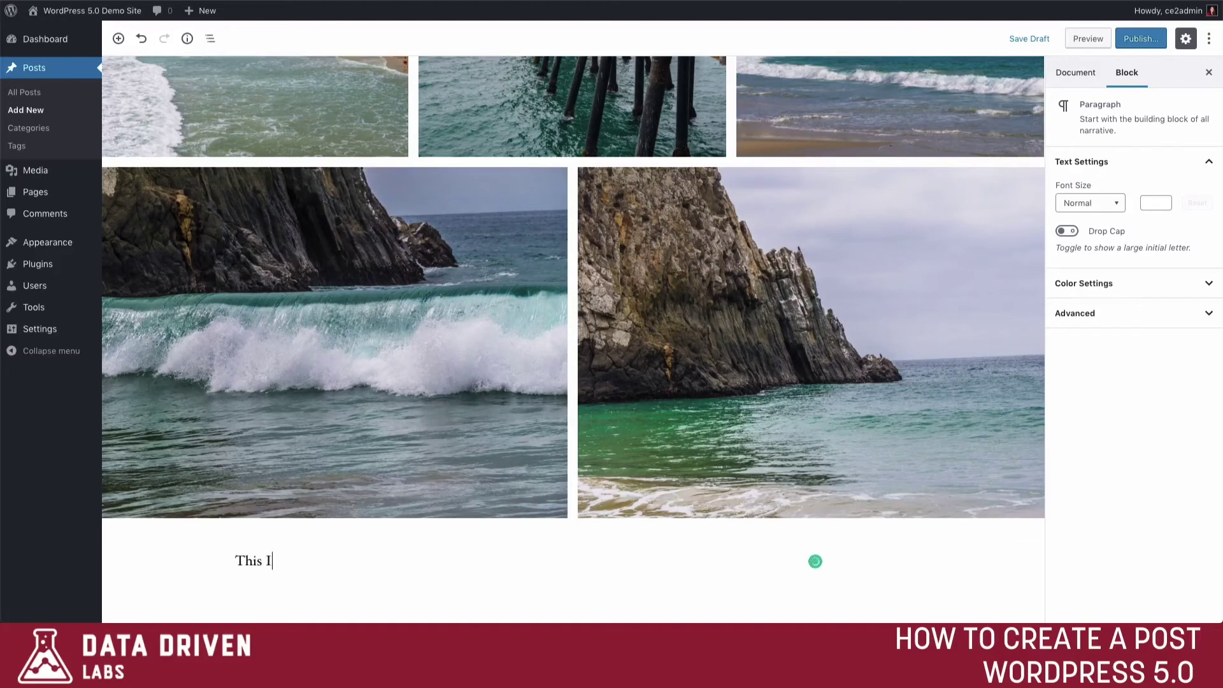
{"action": "type", "text": "s A Fan"}
{"action": "type", "text": "cy ON"}
{"action": "key", "text": "BackSpace"}
{"action": "key", "text": "BackSpace"}
{"action": "key", "text": "BackSpace"}
{"action": "type", "text": "Paragraph "}
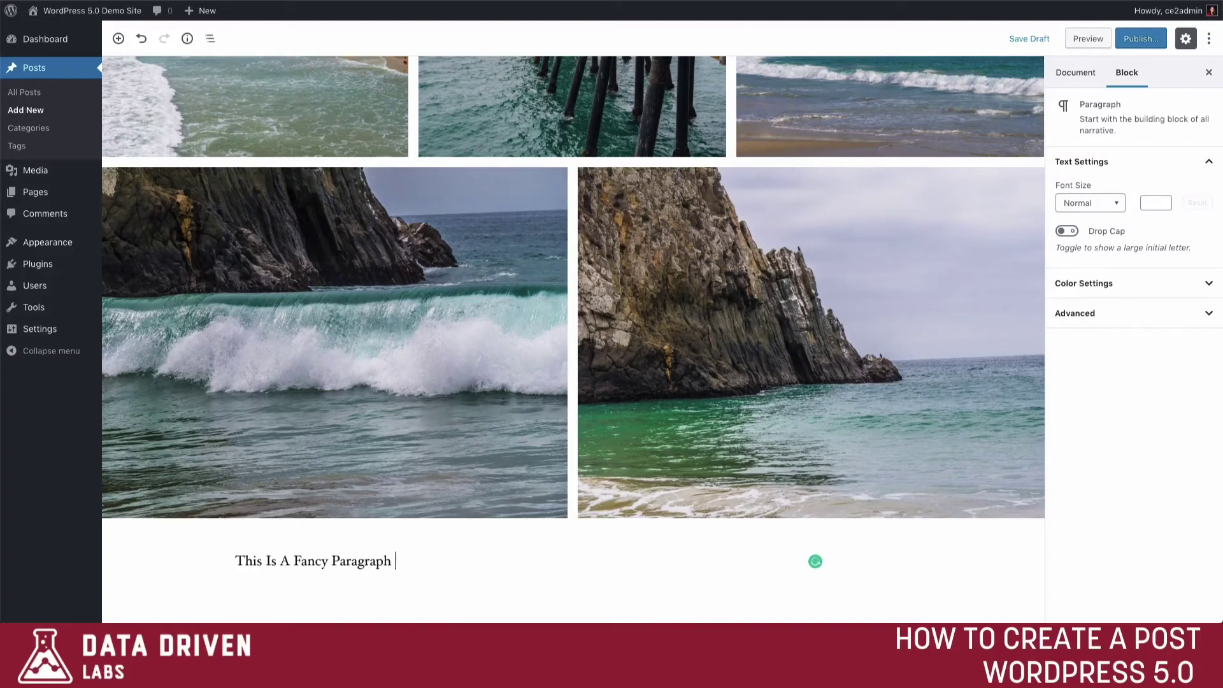
{"action": "type", "text": "That I Want To Use Over An"}
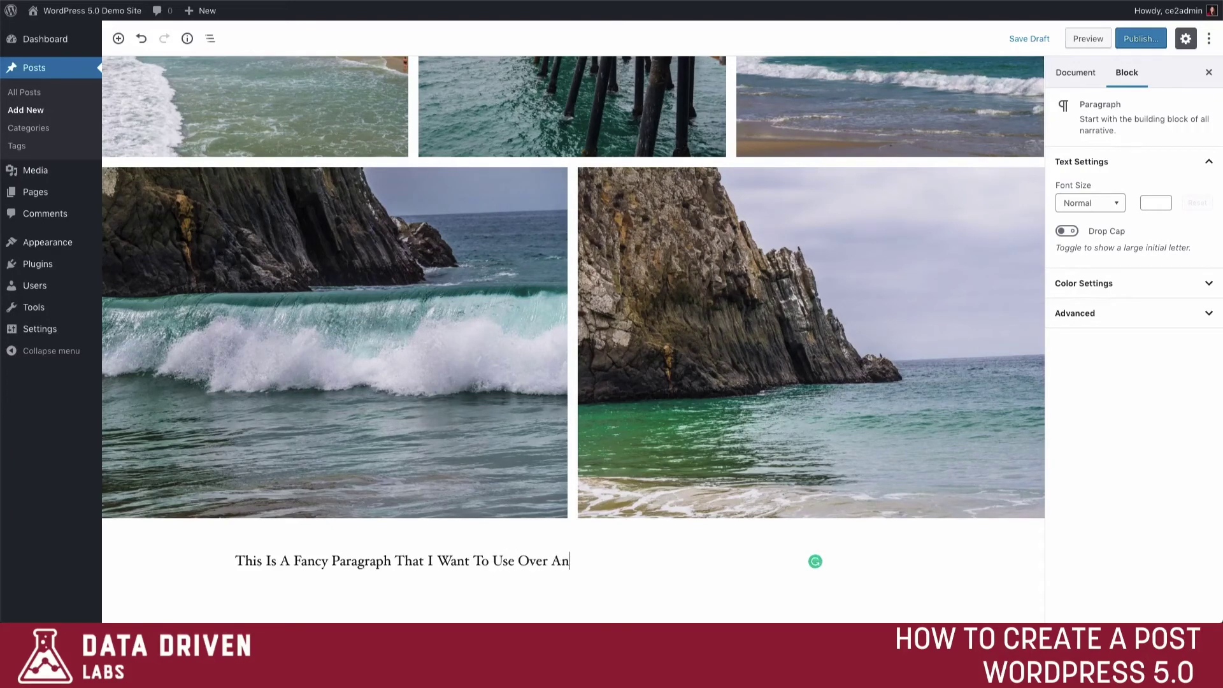
{"action": "type", "text": " Over."}
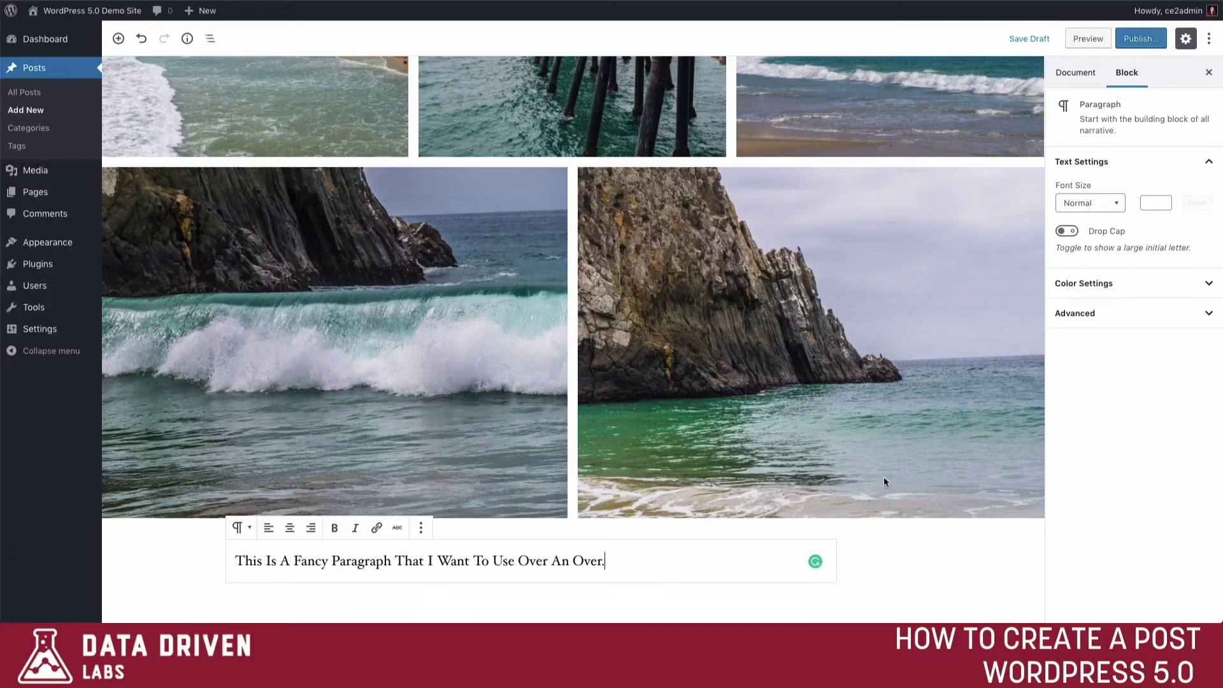
- Give the paragraph a dark-blue background, Huge font size and centred text, leaving Drop Cap off
{"action": "left_click", "coordinate": [1144, 295]}
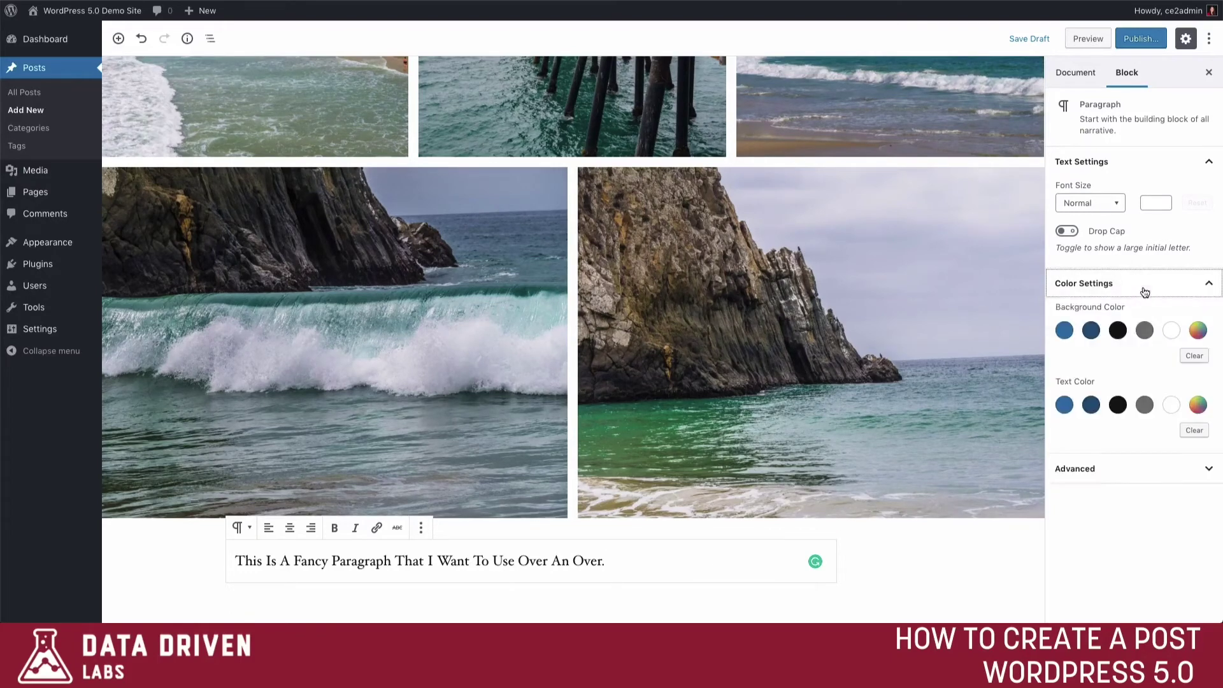
{"action": "left_click", "coordinate": [1091, 330]}
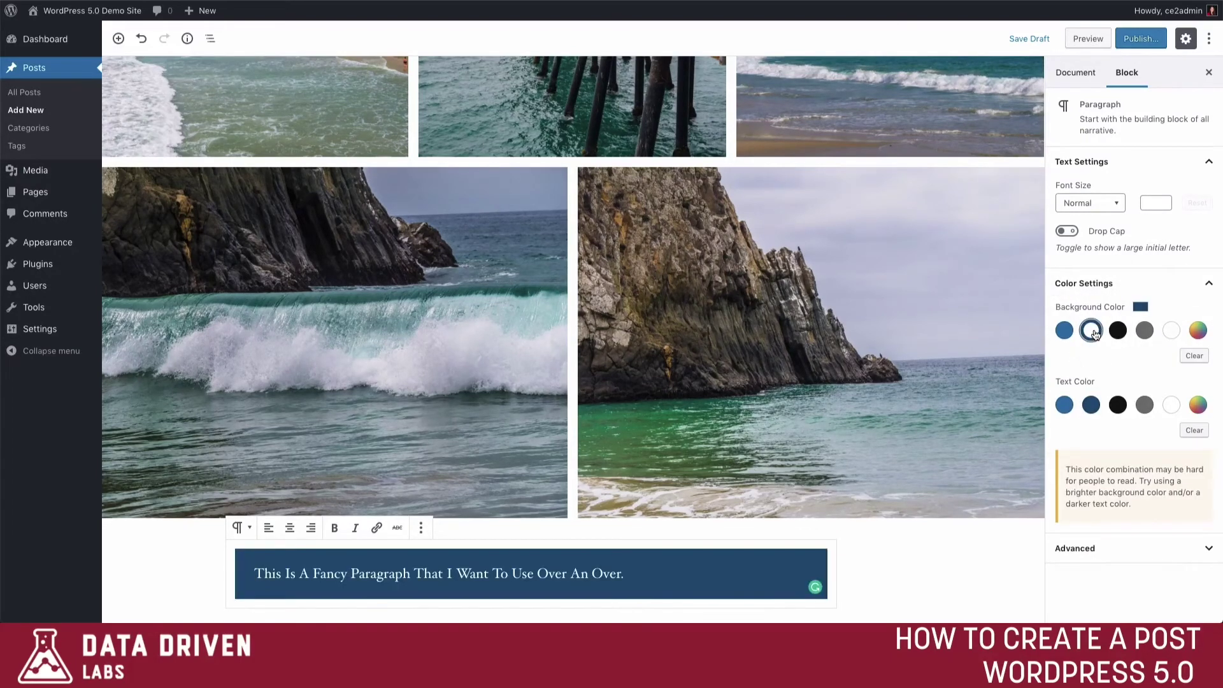
{"action": "left_click", "coordinate": [1091, 204]}
{"action": "left_click", "coordinate": [1075, 344]}
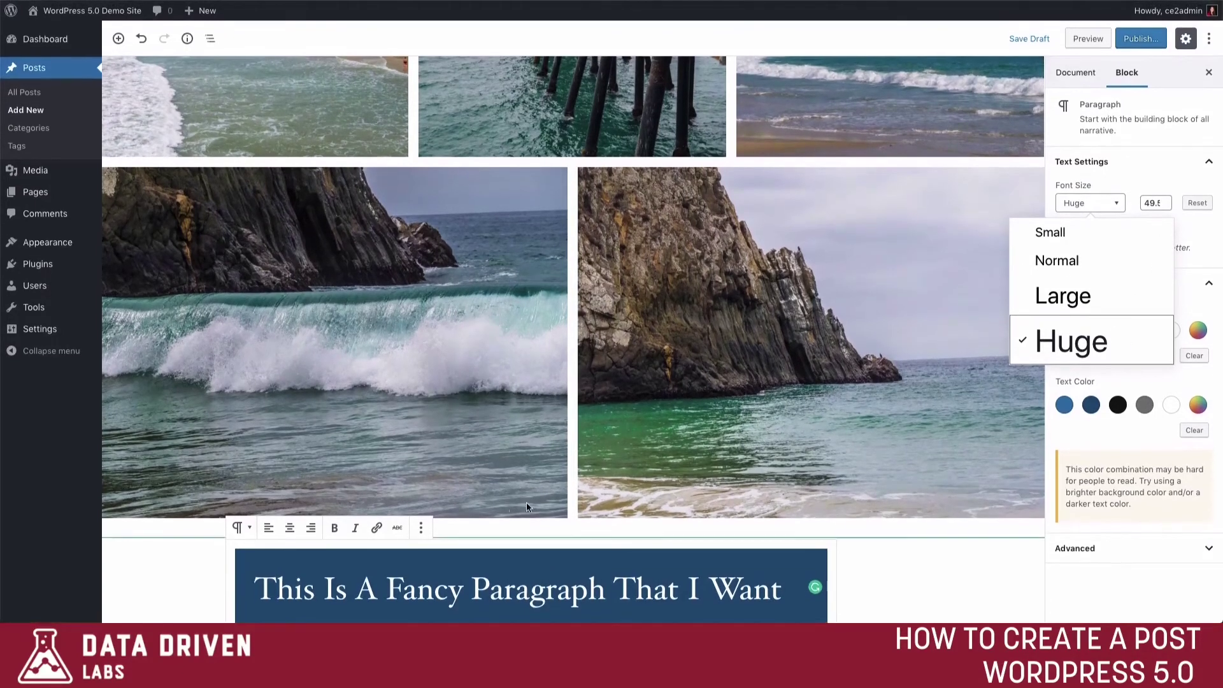
{"action": "left_click", "coordinate": [289, 526]}
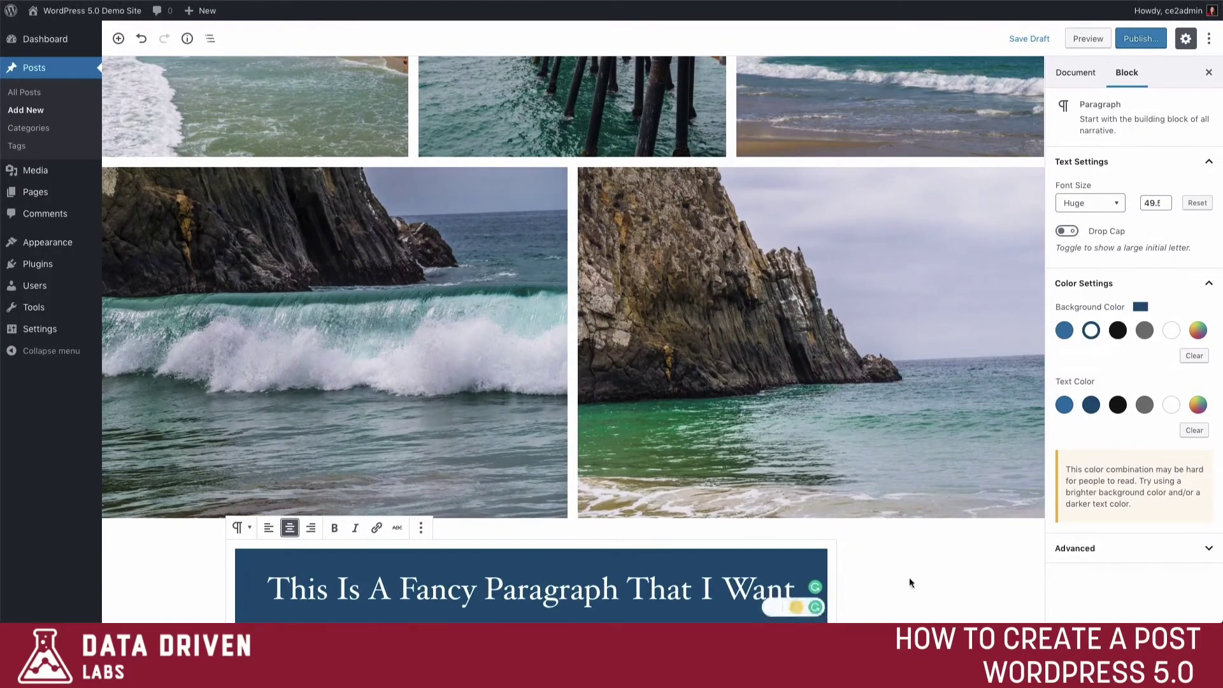
{"action": "left_click", "coordinate": [1067, 231]}
{"action": "left_click", "coordinate": [1067, 231]}
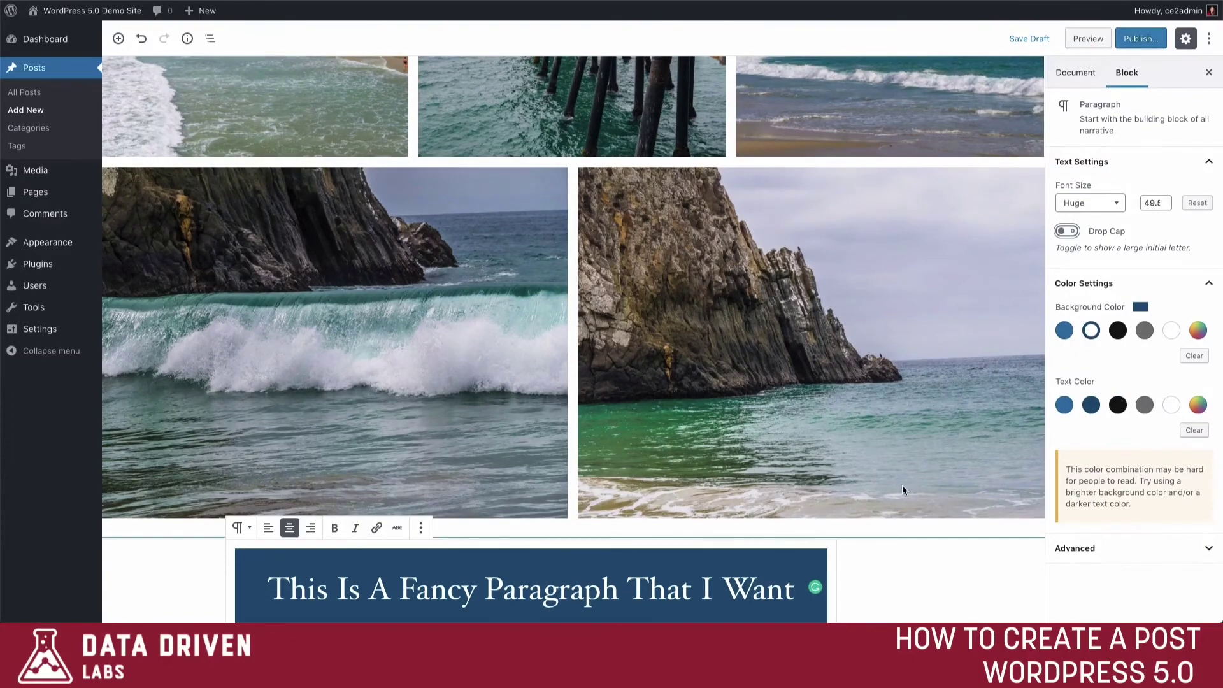
{"action": "scroll", "coordinate": [926, 554], "scroll_direction": "down", "scroll_amount": 3}
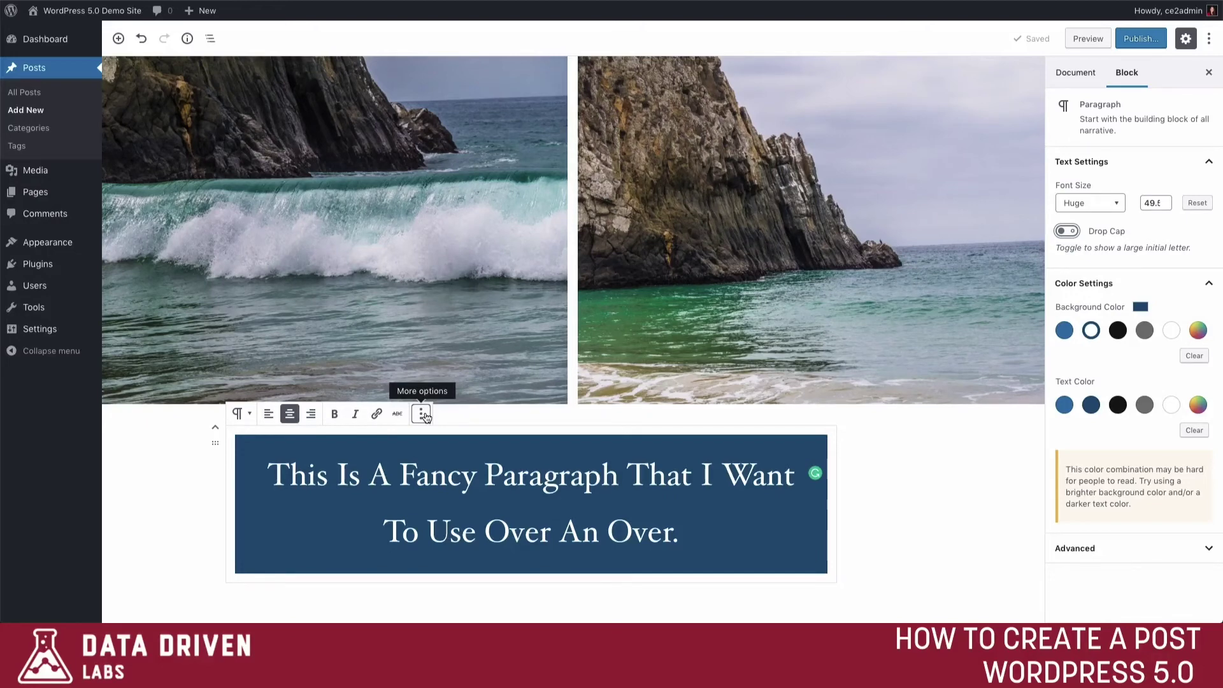
- Save the blue paragraph as a reusable block named 'Fancy Blue Paragraph'
{"action": "left_click", "coordinate": [423, 415]}
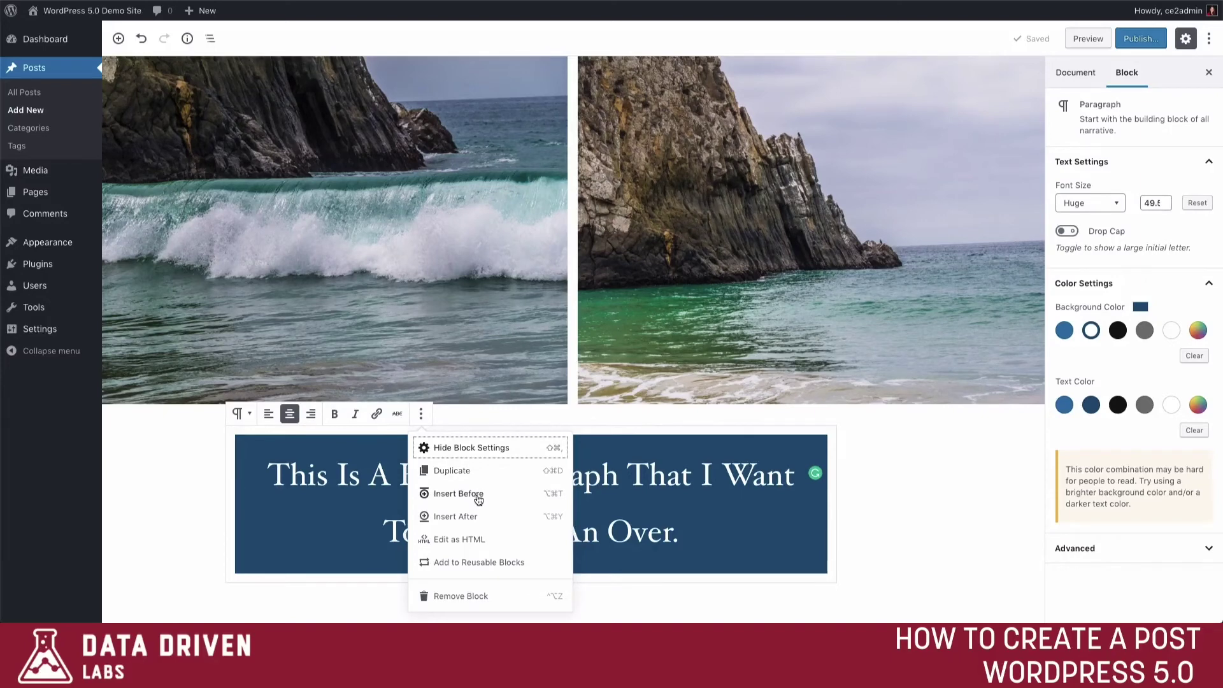
{"action": "left_click", "coordinate": [479, 562]}
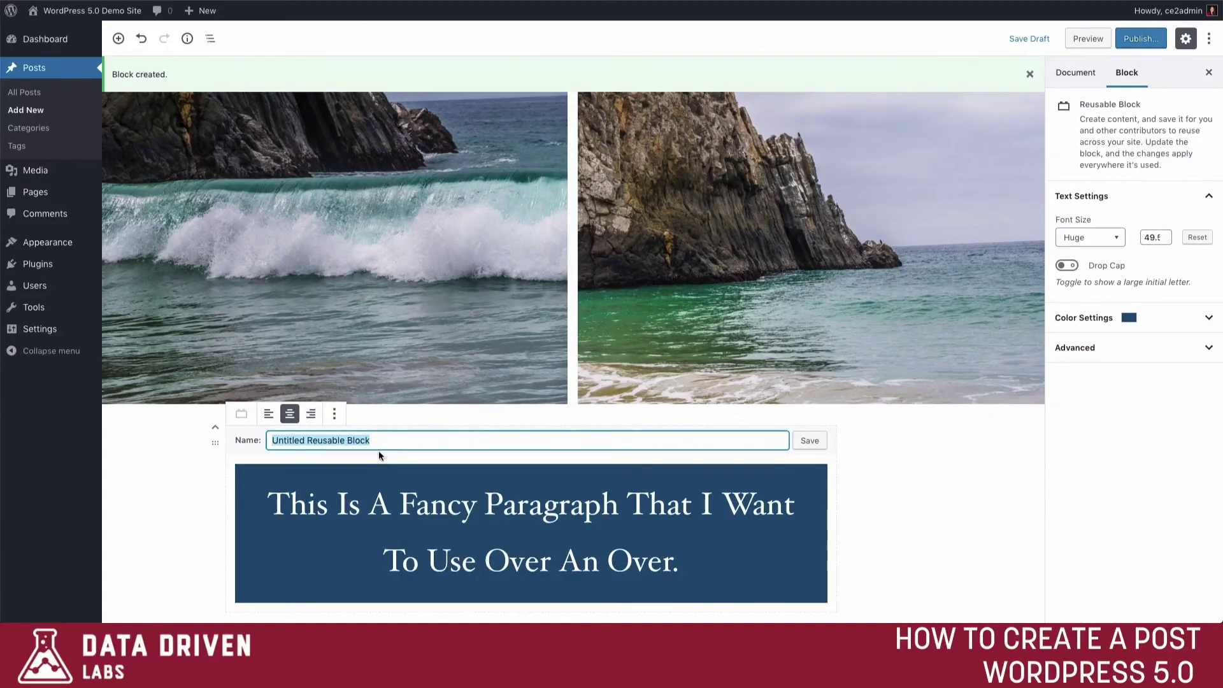
{"action": "type", "text": "Fanc"}
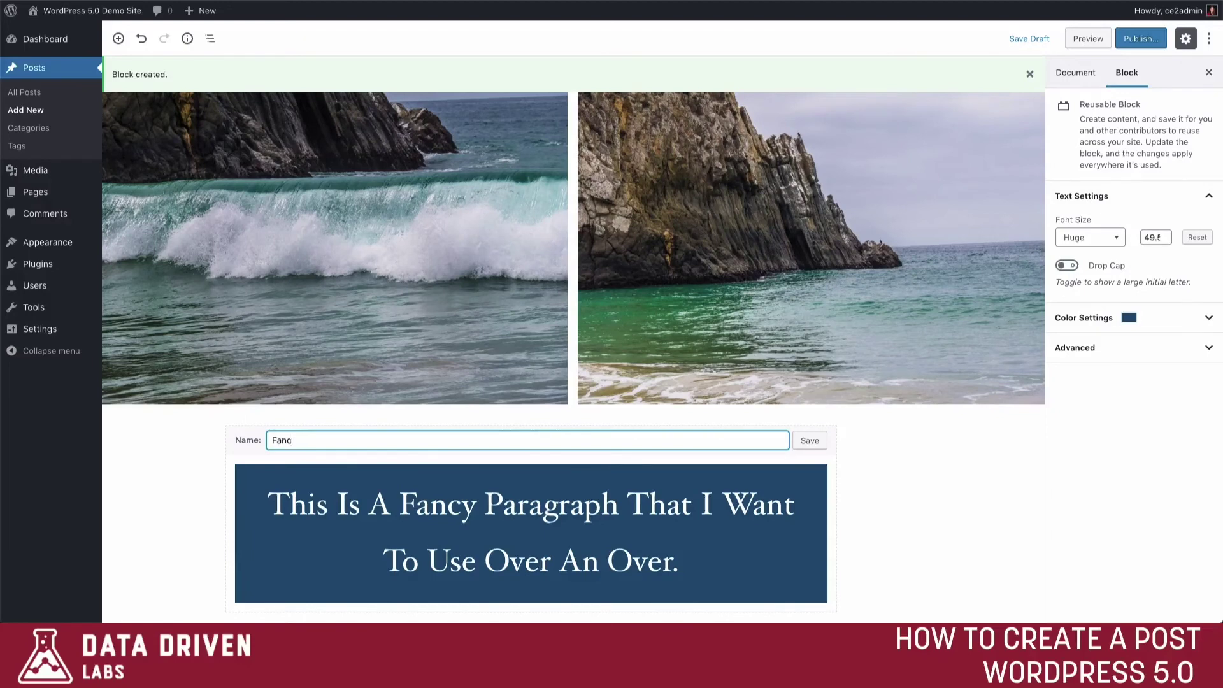
{"action": "type", "text": "y Blue Paragraph"}
{"action": "left_click", "coordinate": [806, 440]}
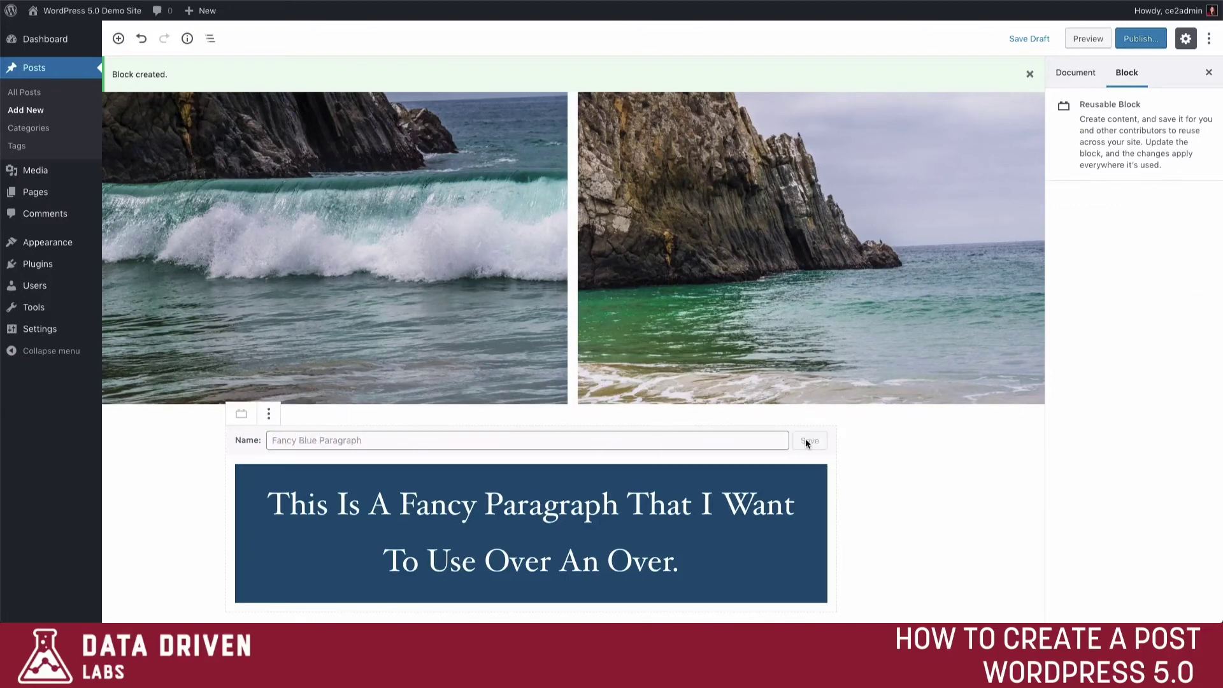
- Insert a second Fancy Blue Paragraph by searching 'Fan' in the block inserter
{"action": "scroll", "coordinate": [907, 497], "scroll_direction": "down", "scroll_amount": 1}
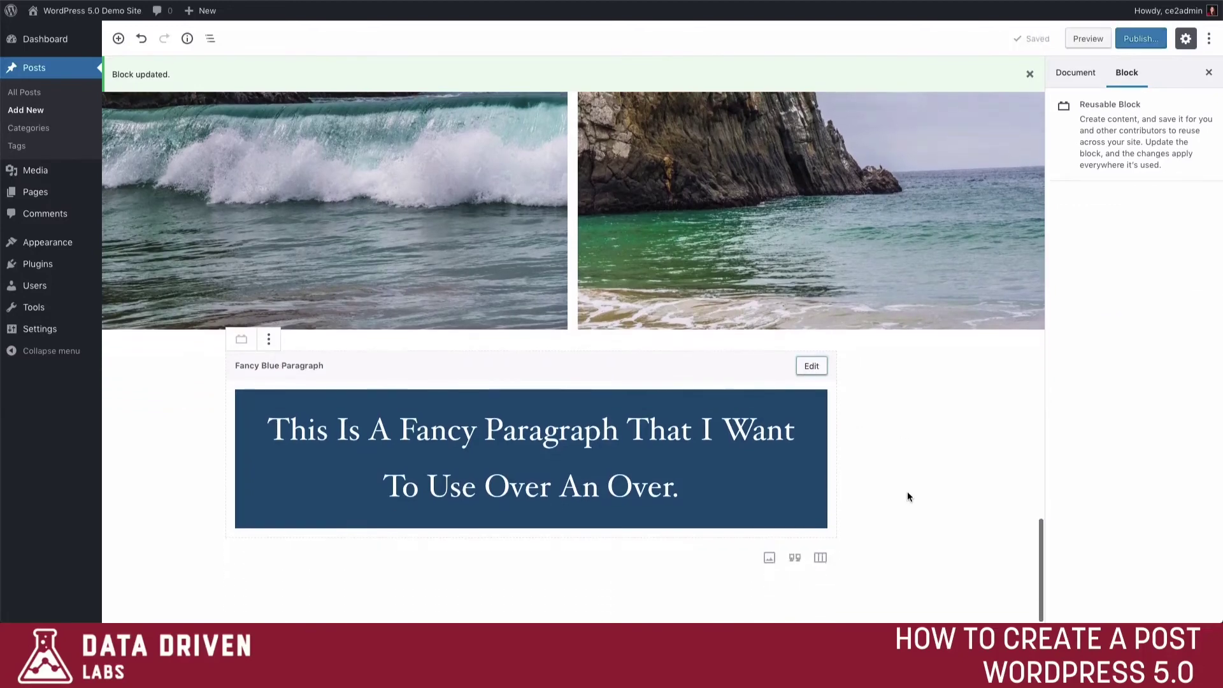
{"action": "left_click", "coordinate": [206, 557]}
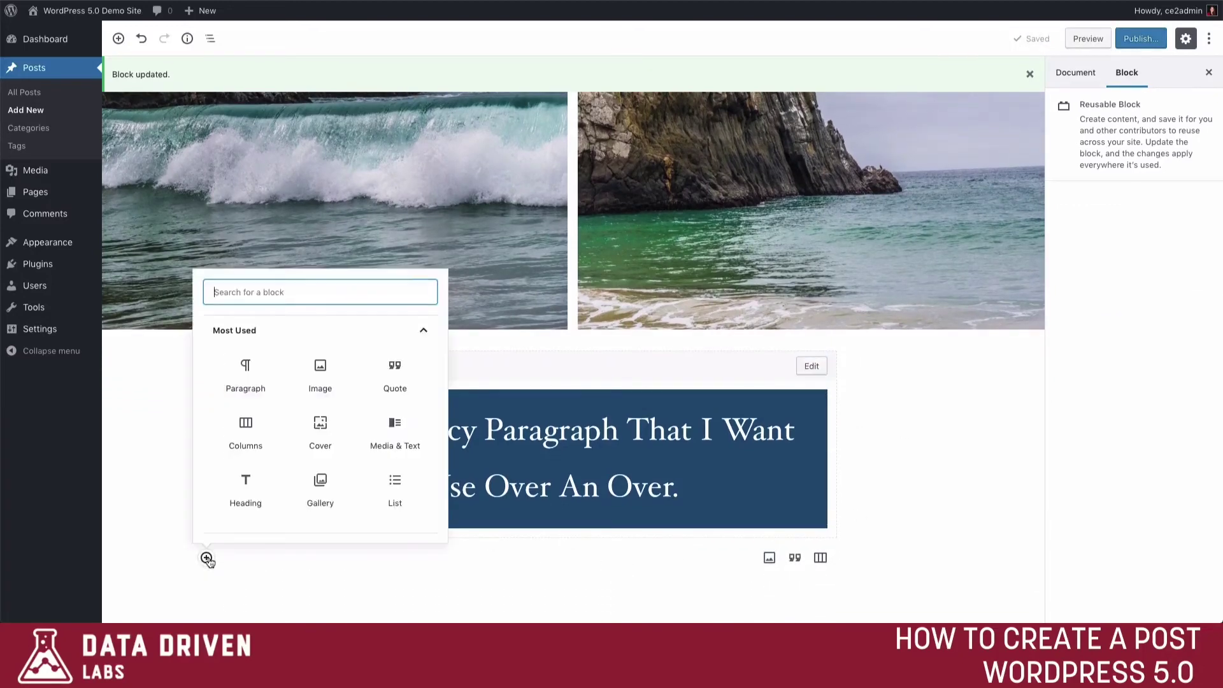
{"action": "type", "text": "Fan"}
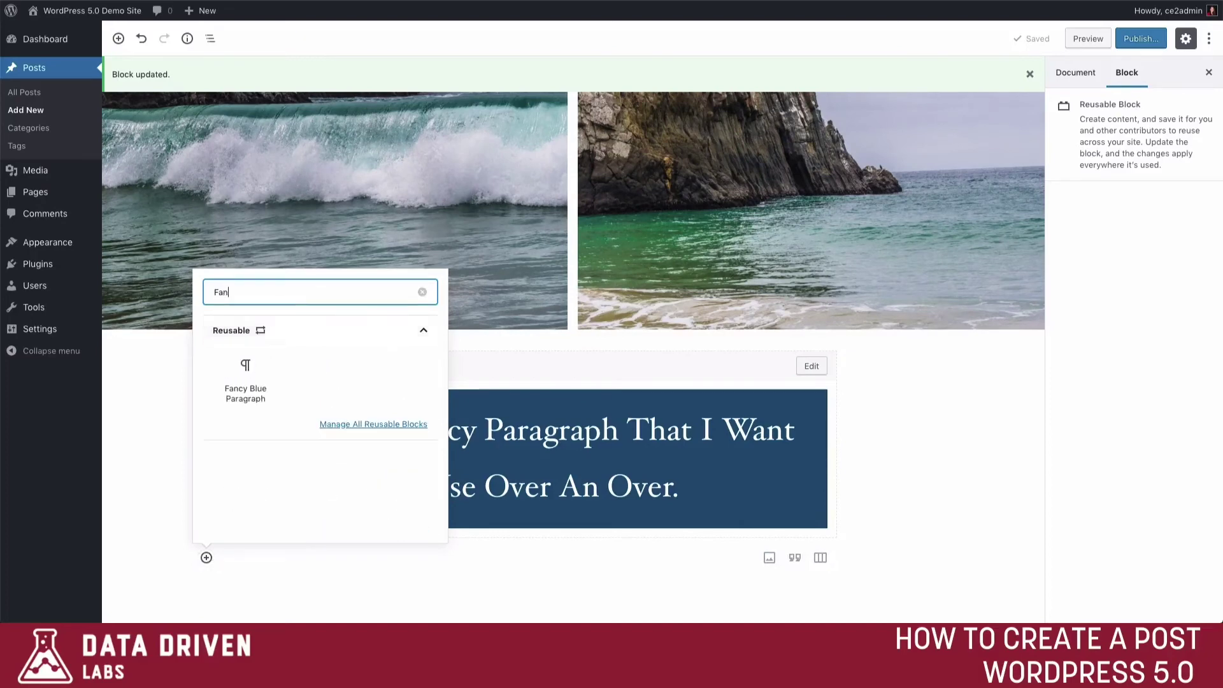
{"action": "left_click", "coordinate": [255, 379]}
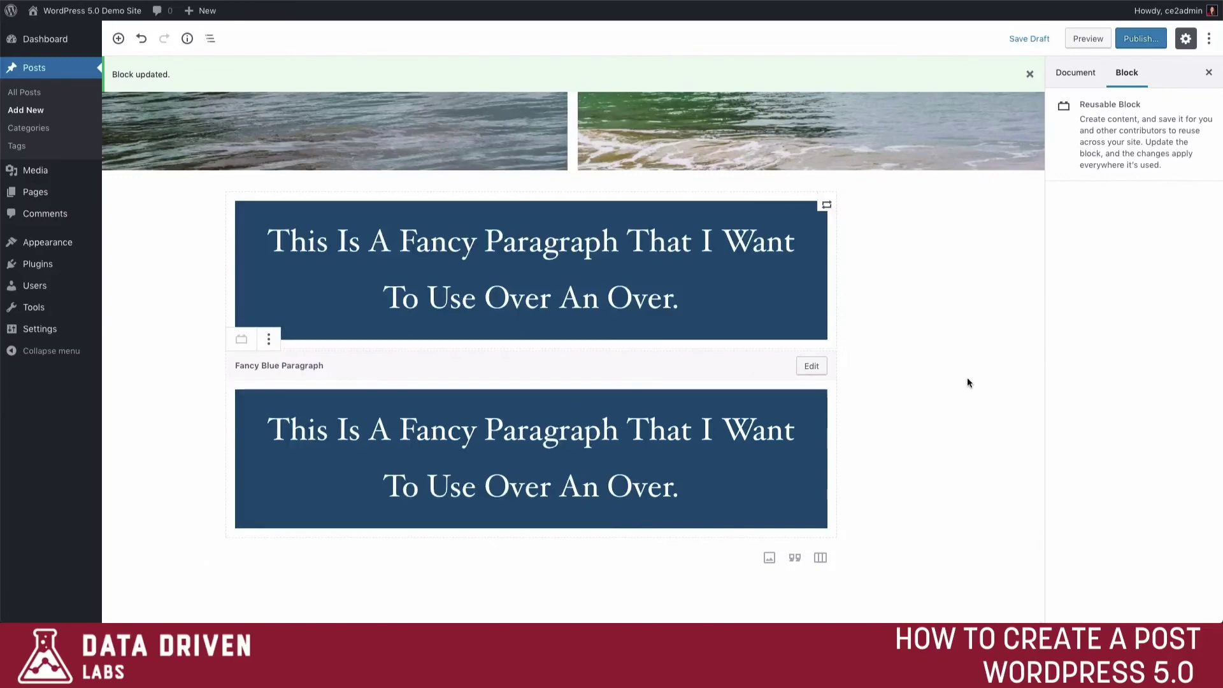
- Browse the Common Blocks and Formatting categories in the block inserter
{"action": "left_click", "coordinate": [928, 377]}
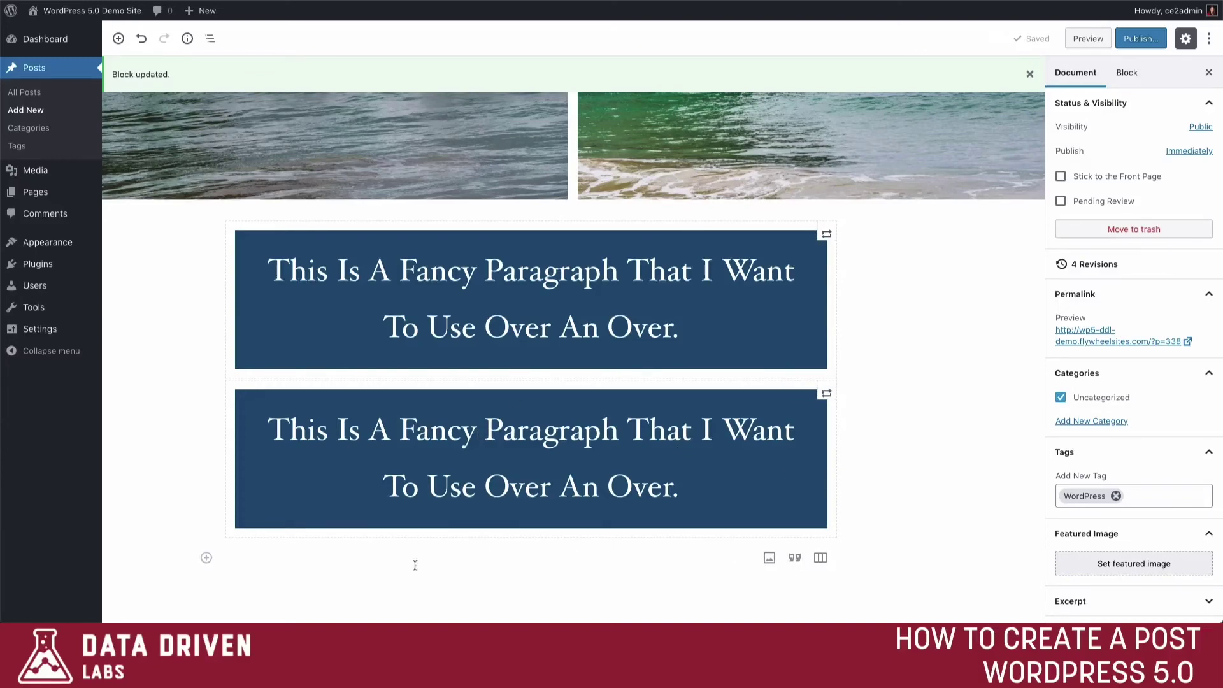
{"action": "left_click", "coordinate": [206, 558]}
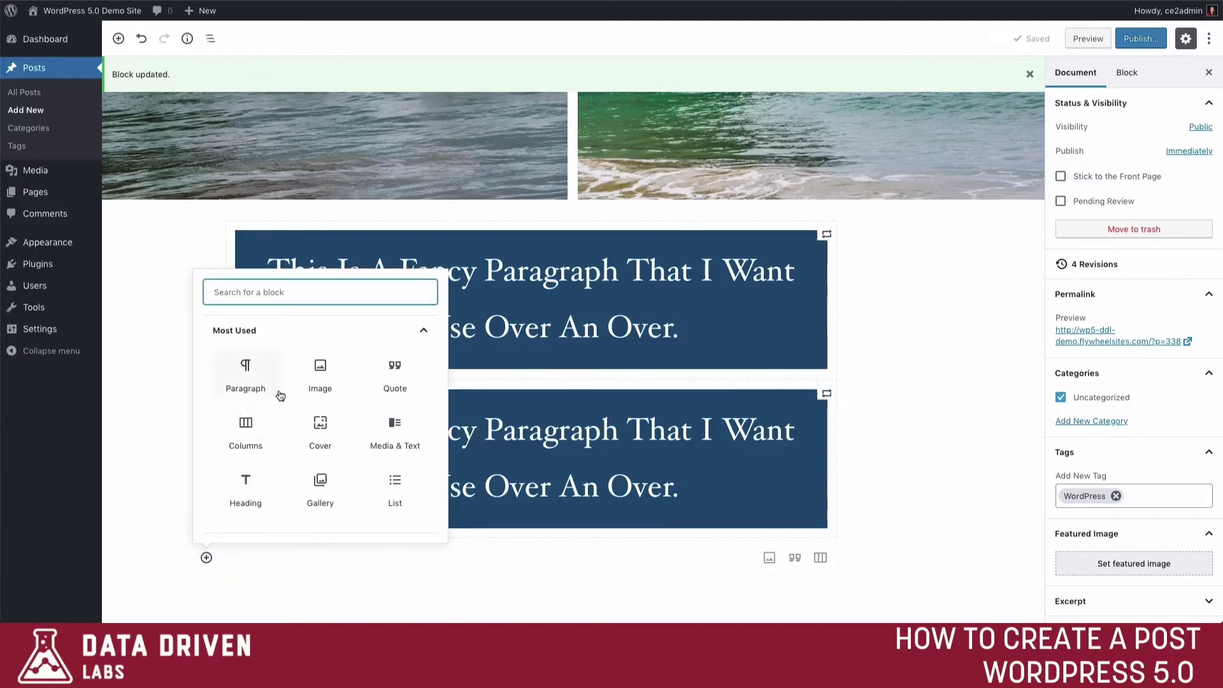
{"action": "scroll", "coordinate": [373, 400], "scroll_direction": "down", "scroll_amount": 3}
{"action": "scroll", "coordinate": [373, 400], "scroll_direction": "down", "scroll_amount": 2}
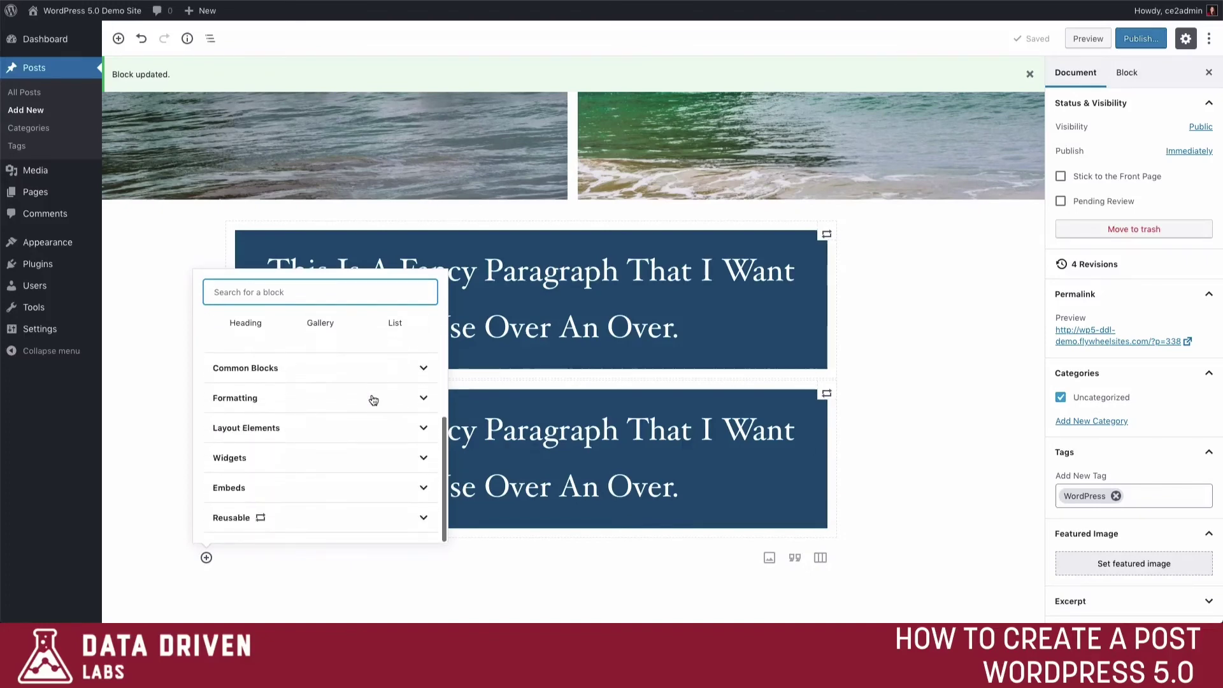
{"action": "left_click", "coordinate": [366, 370]}
{"action": "scroll", "coordinate": [348, 471], "scroll_direction": "down", "scroll_amount": 1}
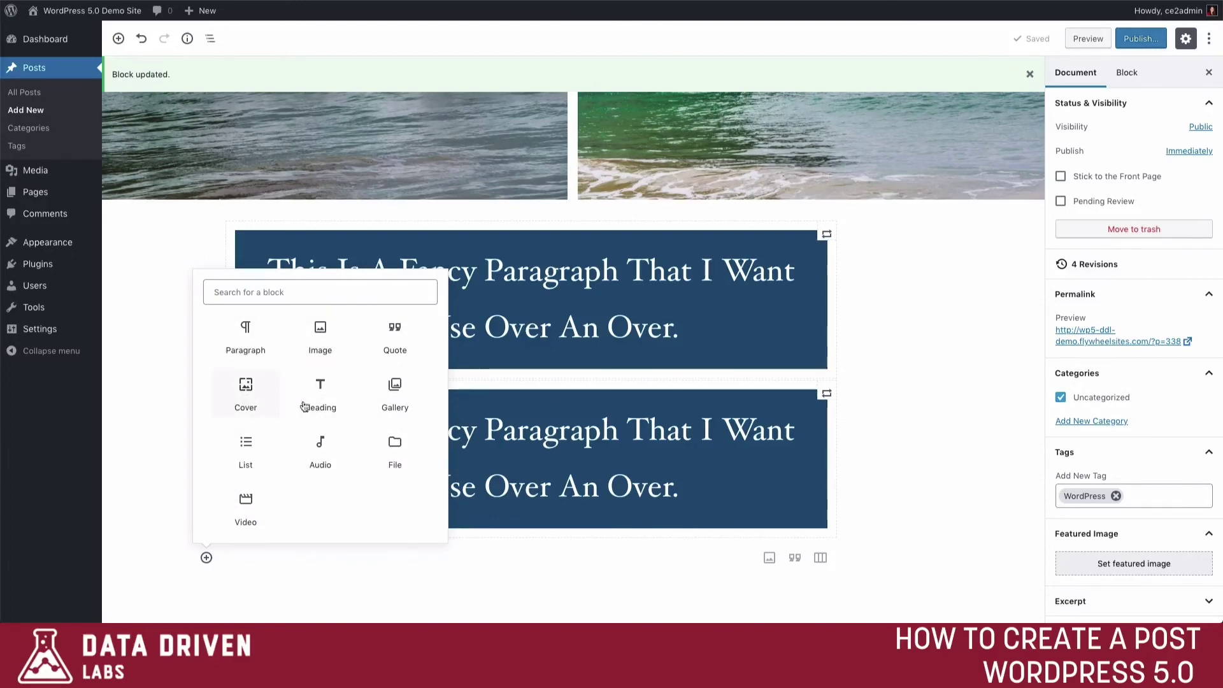
{"action": "scroll", "coordinate": [390, 438], "scroll_direction": "down", "scroll_amount": 3}
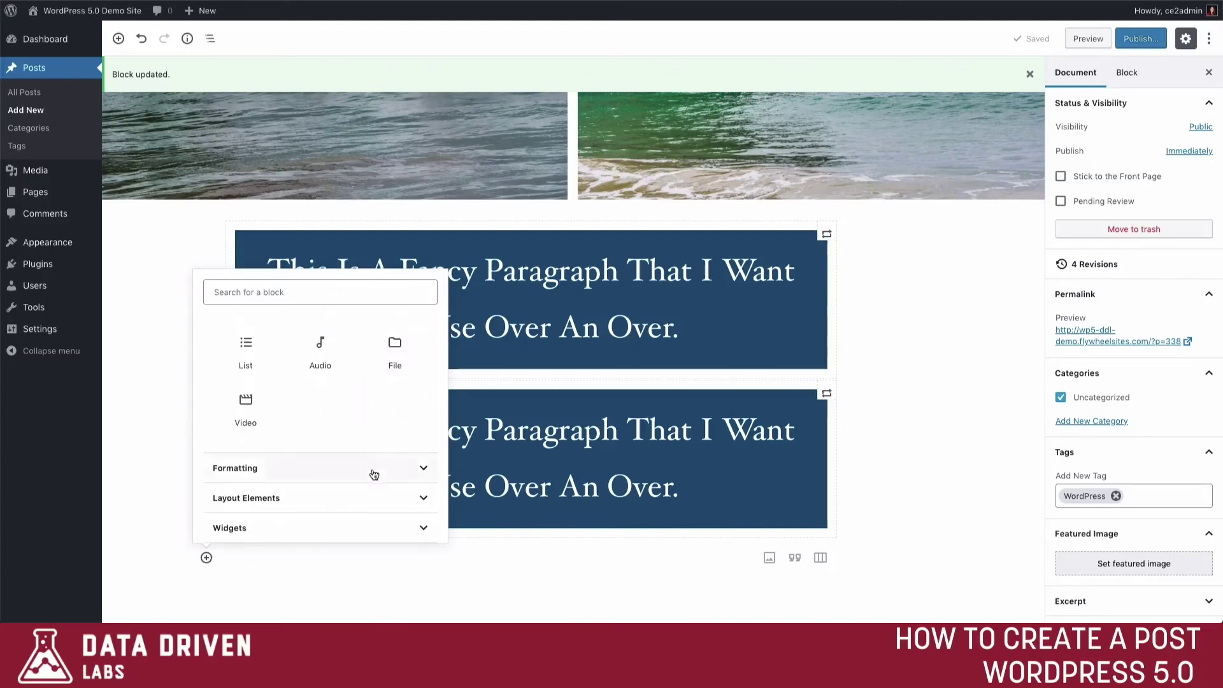
{"action": "left_click", "coordinate": [373, 468]}
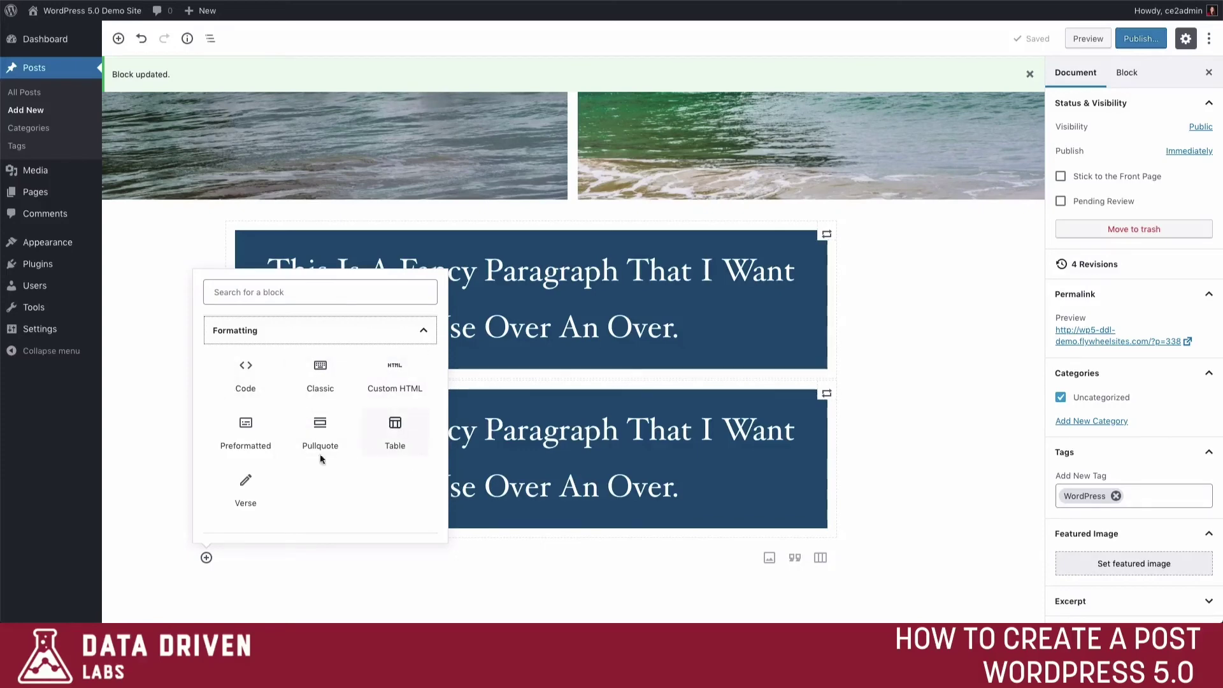
- Look through Layout Elements and Embeds, then add a Latest Posts block from Widgets
{"action": "scroll", "coordinate": [264, 487], "scroll_direction": "down", "scroll_amount": 3}
{"action": "left_click", "coordinate": [268, 427]}
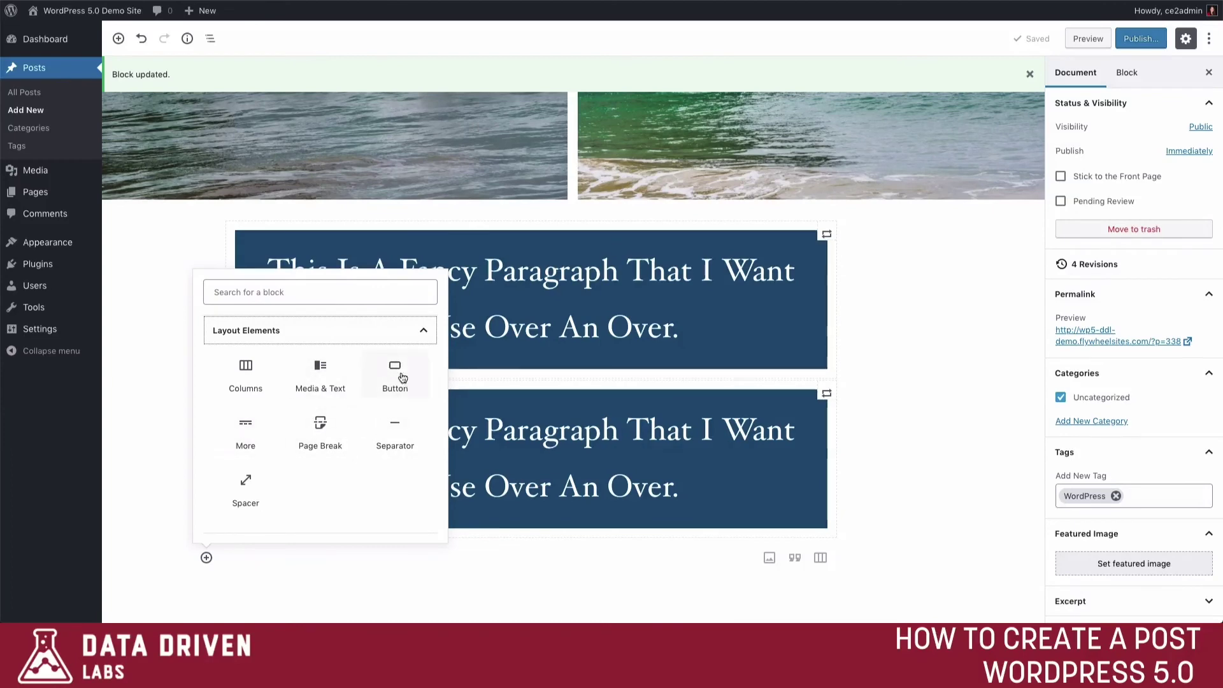
{"action": "scroll", "coordinate": [395, 377], "scroll_direction": "down", "scroll_amount": 2}
{"action": "left_click", "coordinate": [273, 479]}
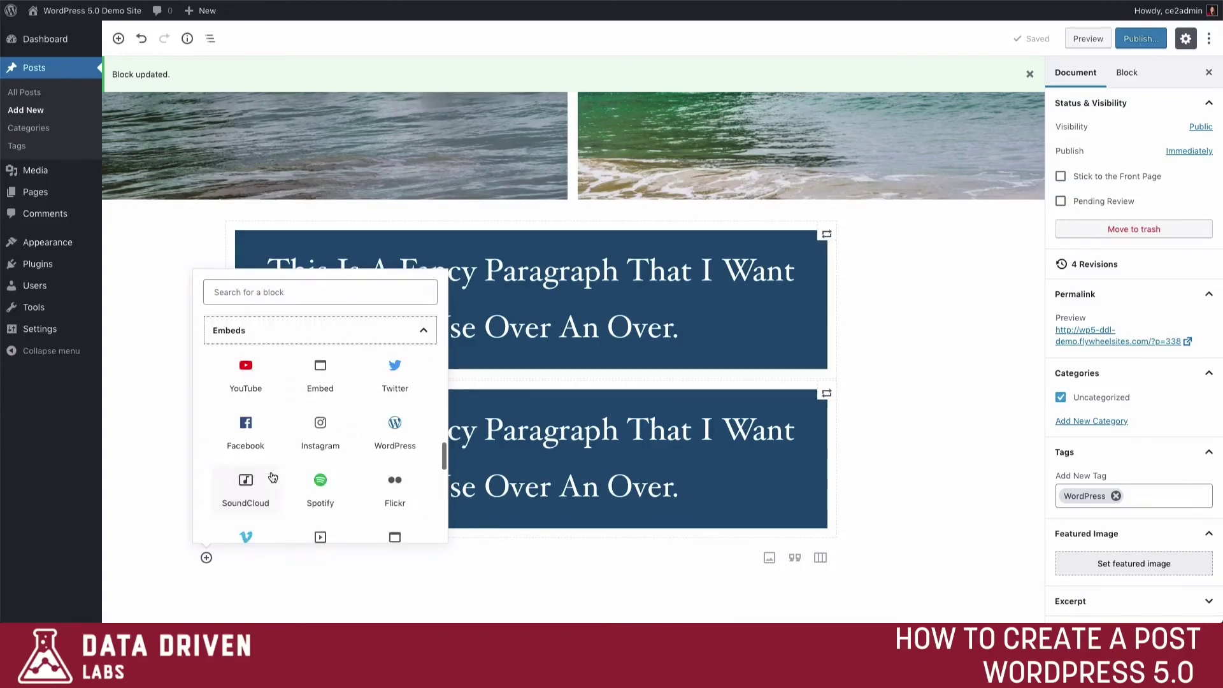
{"action": "left_click", "coordinate": [302, 338]}
{"action": "left_click", "coordinate": [265, 465]}
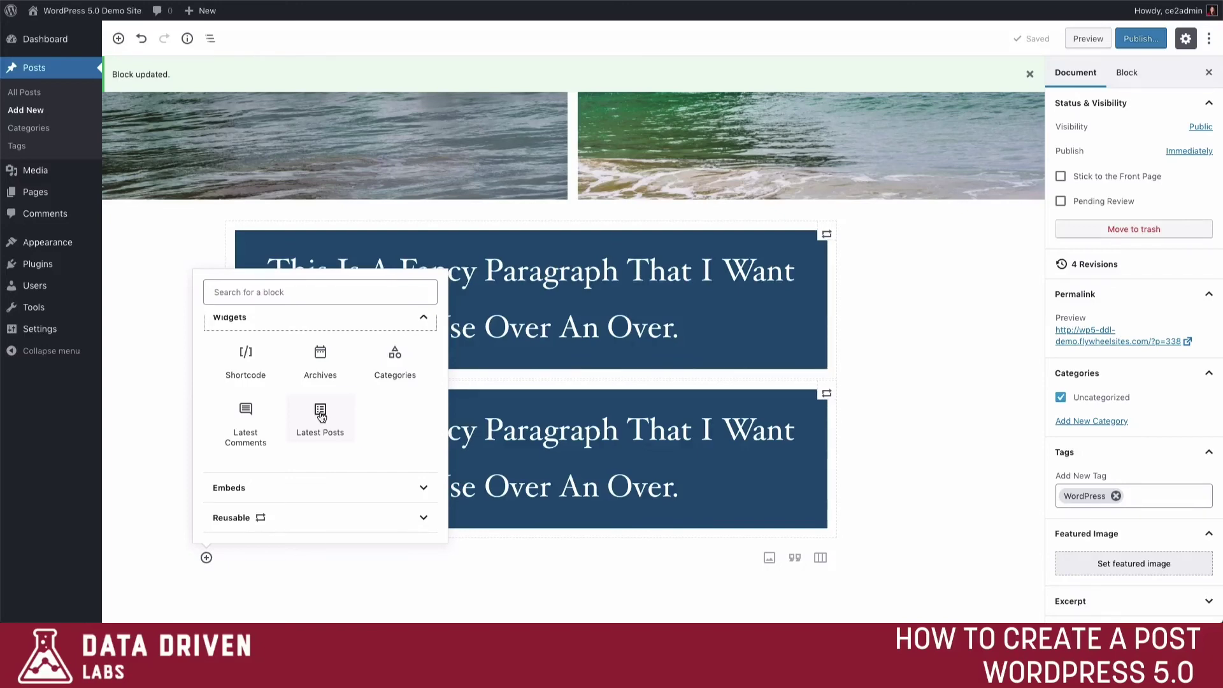
{"action": "left_click", "coordinate": [320, 414]}
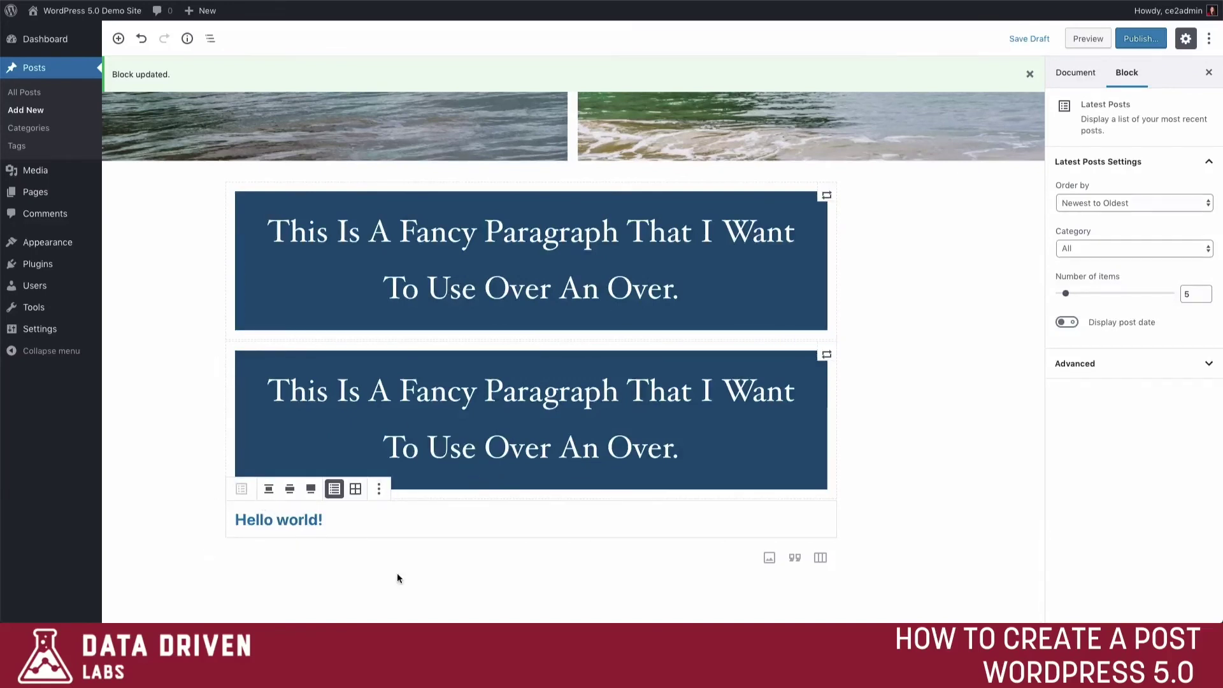
- Switch Latest Posts to grid view and check Fancy Blue Paragraph under Reusable blocks
{"action": "left_click", "coordinate": [355, 489]}
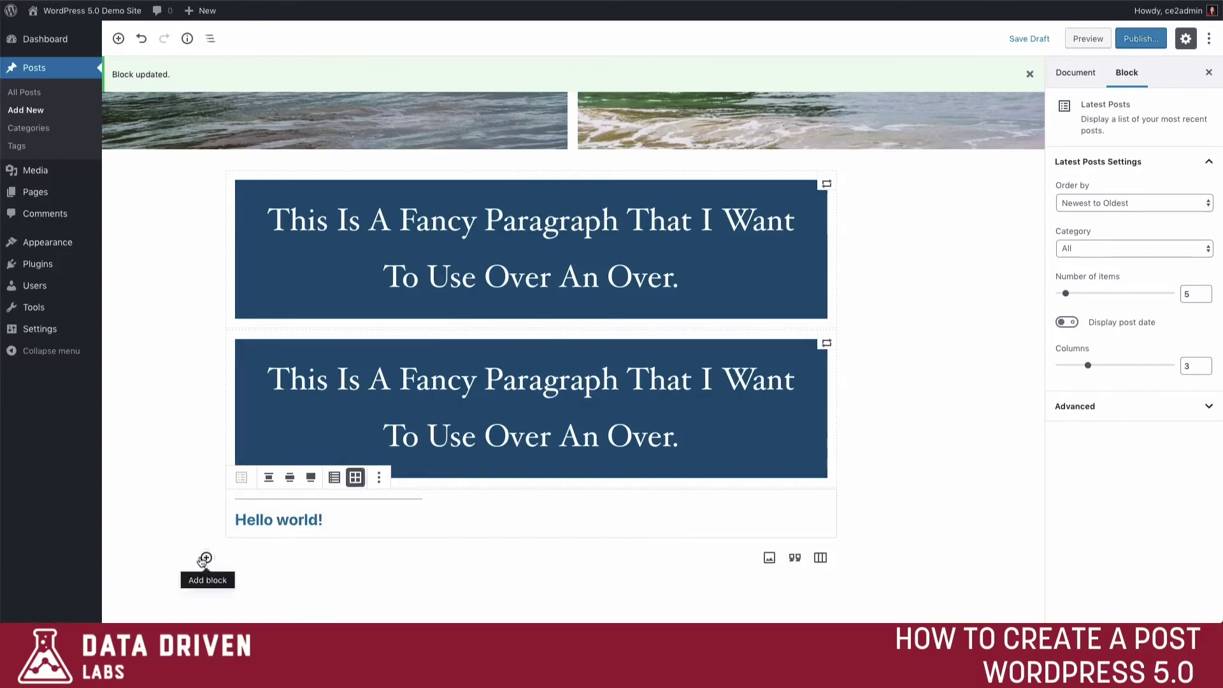
{"action": "left_click", "coordinate": [206, 557]}
{"action": "scroll", "coordinate": [322, 448], "scroll_direction": "down", "scroll_amount": 3}
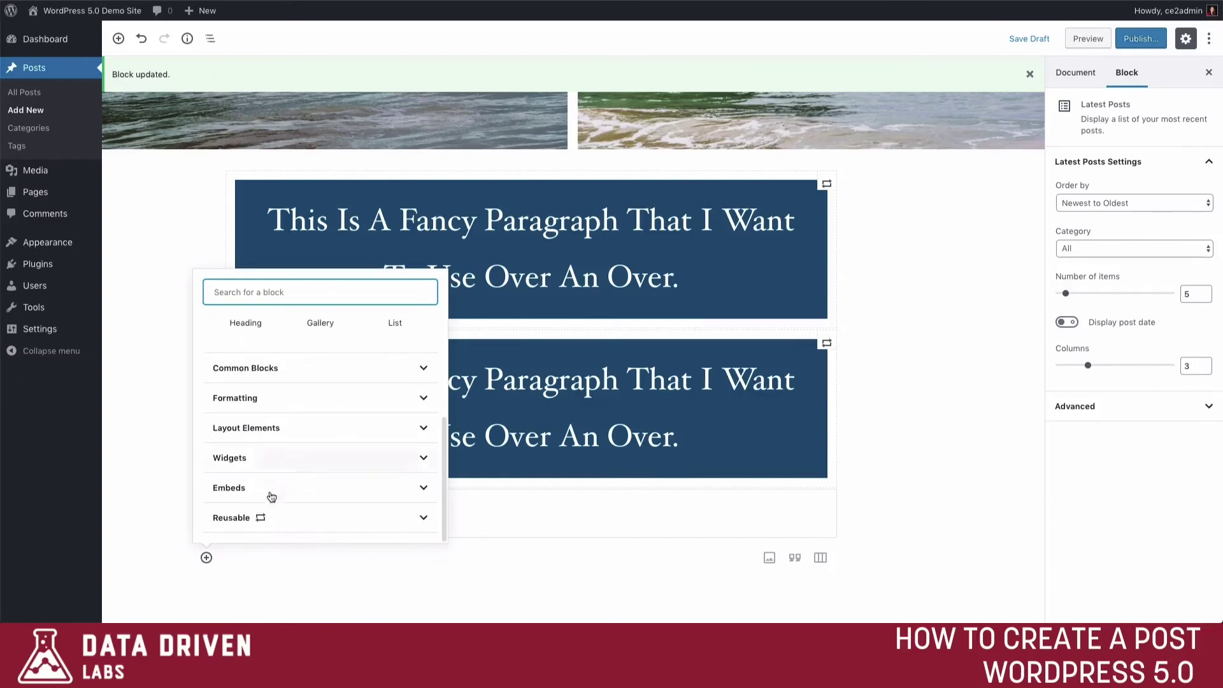
{"action": "left_click", "coordinate": [420, 526]}
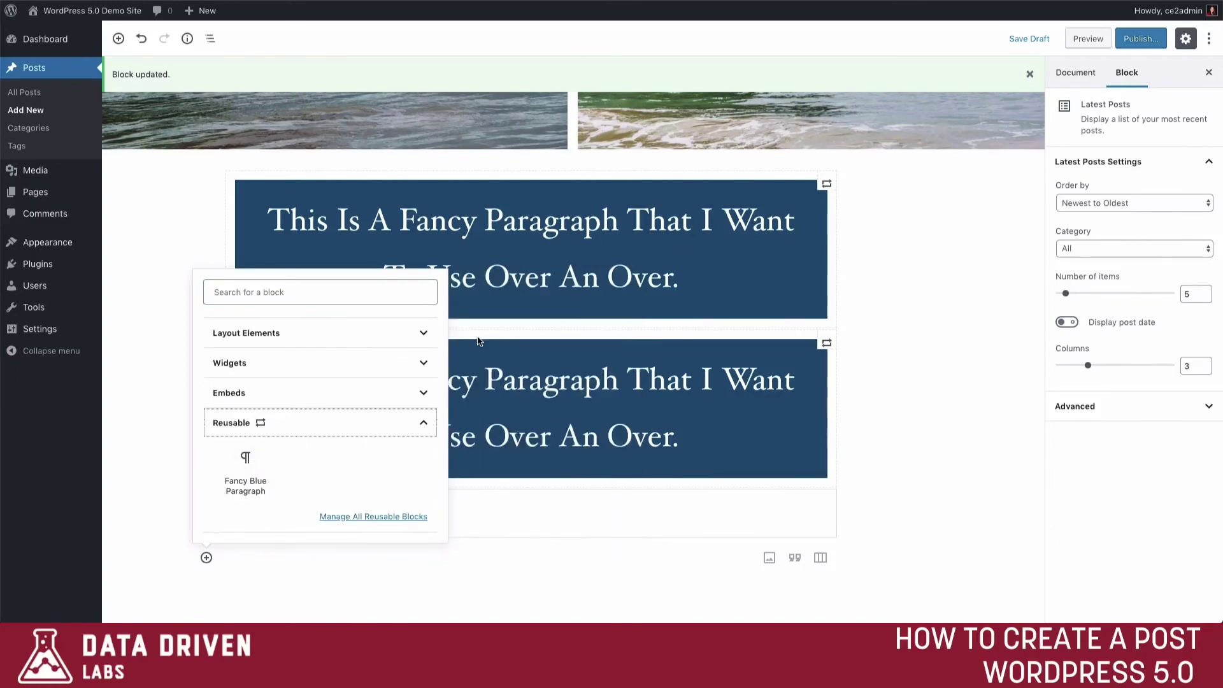
{"action": "left_click", "coordinate": [423, 422]}
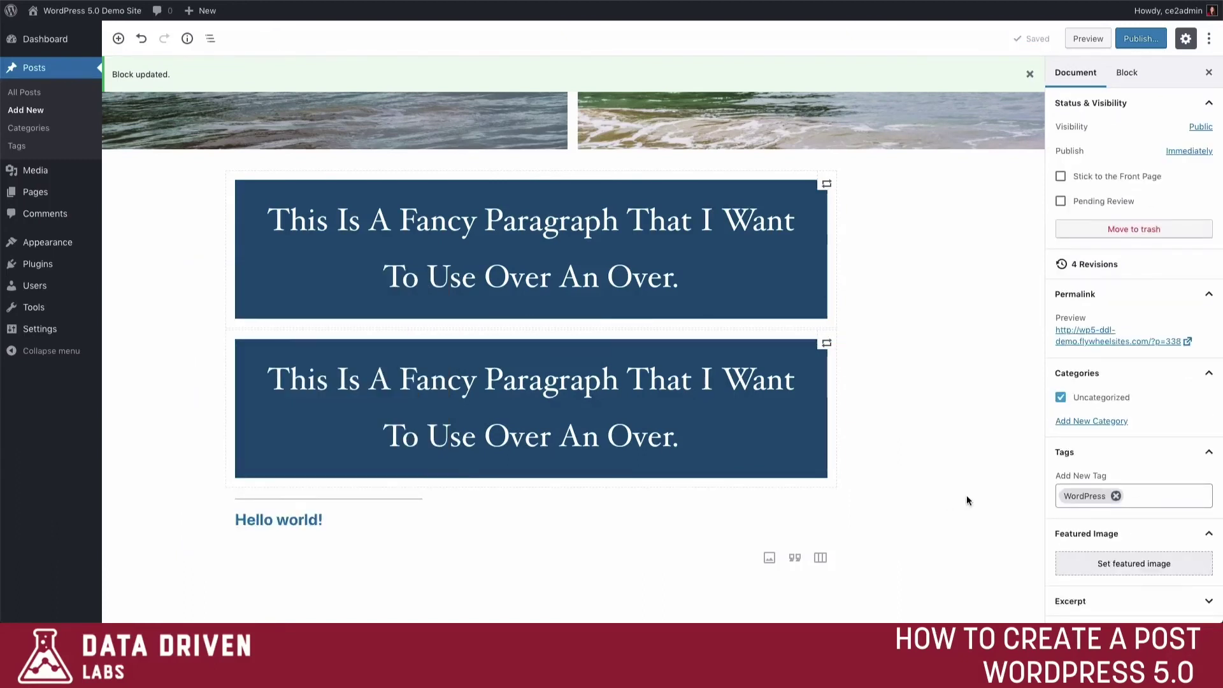
- Show the demo post's word and block counts in the Content Structure panel
{"action": "left_click", "coordinate": [187, 39]}
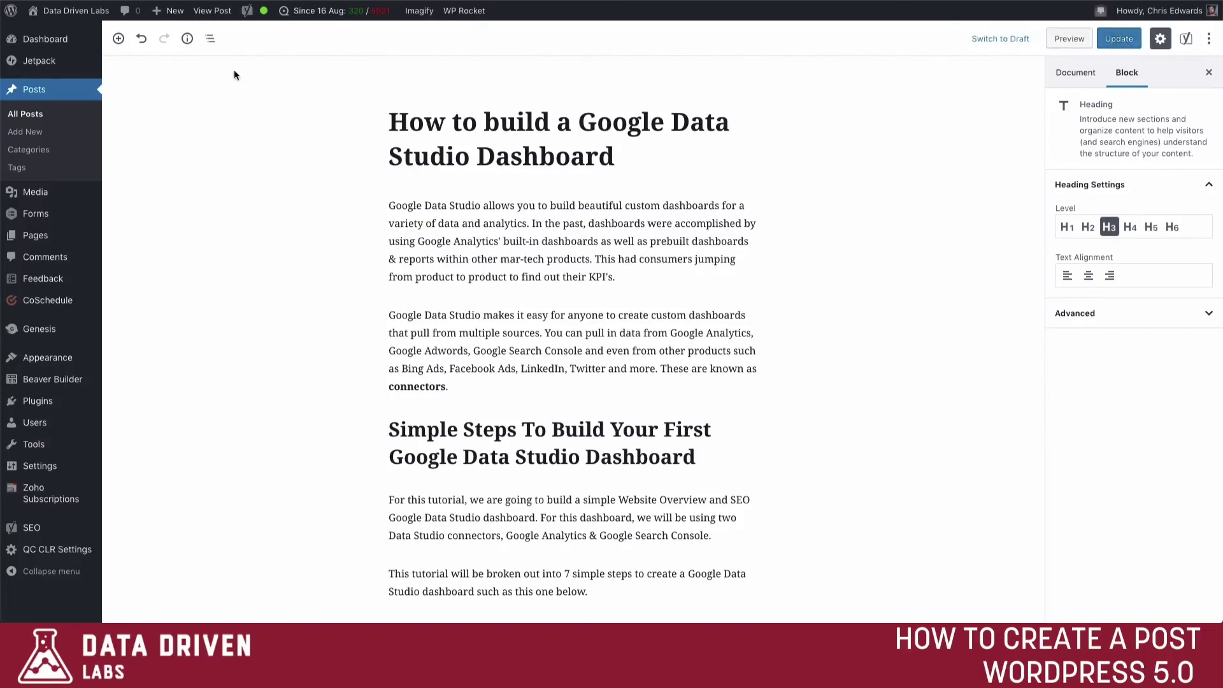
- Review the Data Studio post's counts, outline and block list, then scroll through its content
{"action": "left_click", "coordinate": [188, 39]}
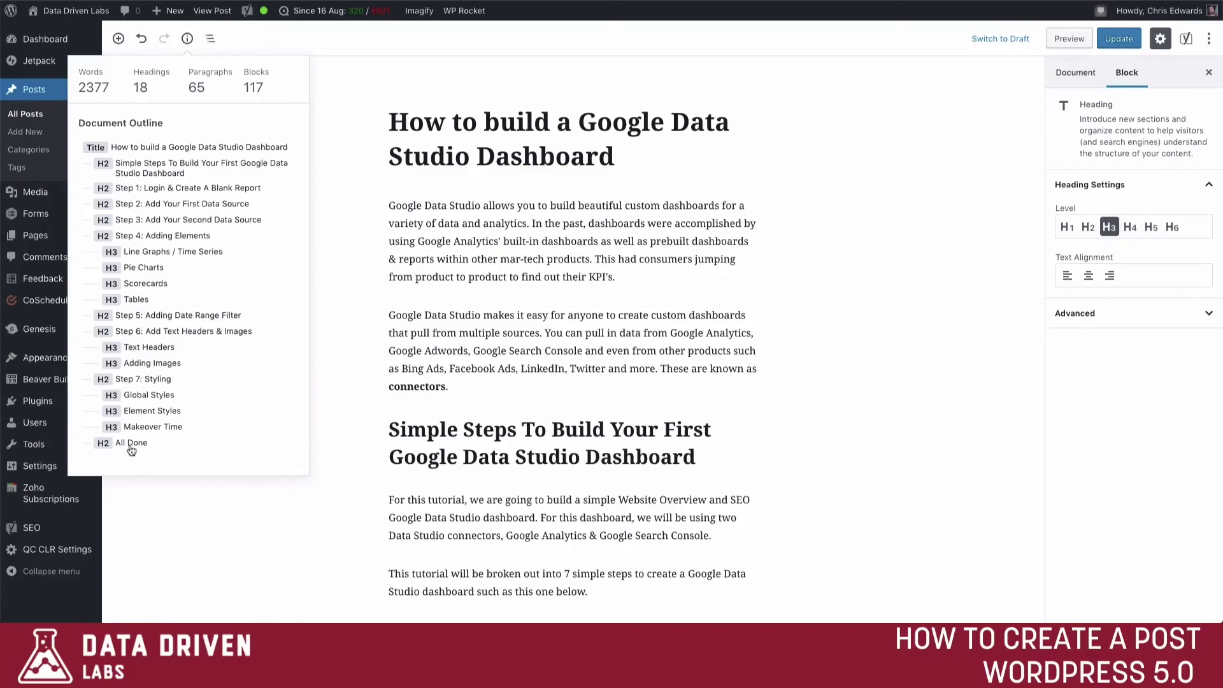
{"action": "left_click", "coordinate": [211, 42]}
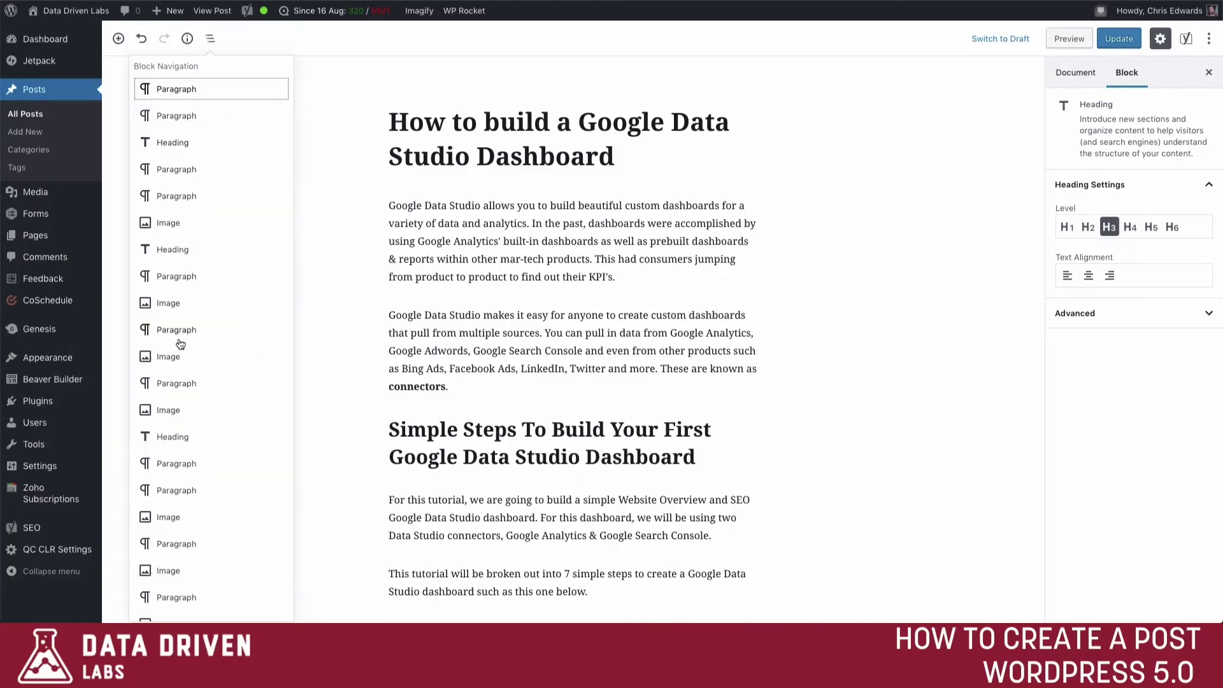
{"action": "scroll", "coordinate": [180, 344], "scroll_direction": "down", "scroll_amount": 3}
{"action": "scroll", "coordinate": [180, 344], "scroll_direction": "down", "scroll_amount": 10}
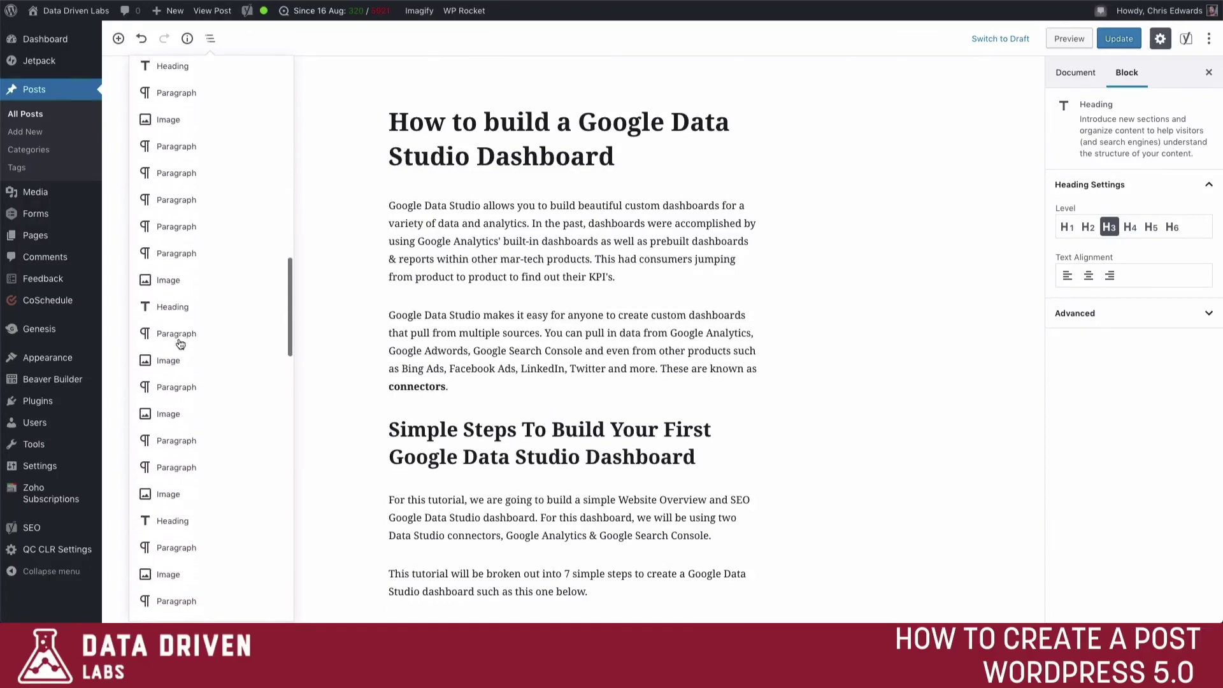
{"action": "scroll", "coordinate": [180, 343], "scroll_direction": "down", "scroll_amount": 4}
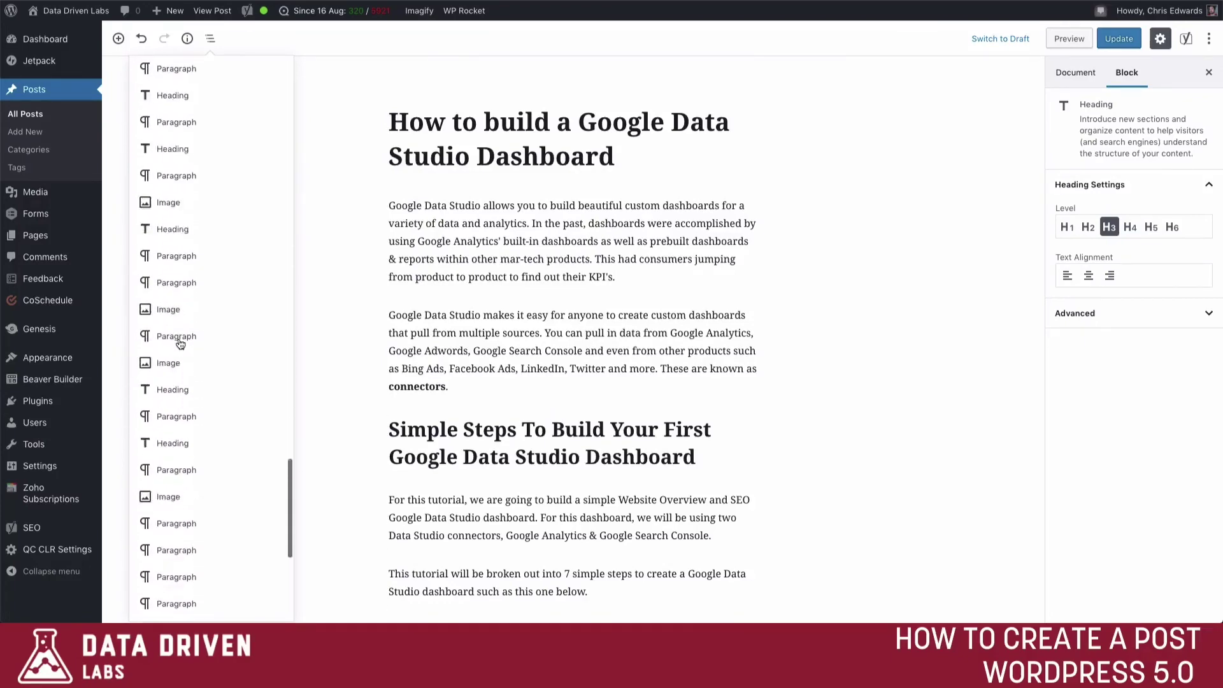
{"action": "left_click", "coordinate": [871, 265]}
{"action": "scroll", "coordinate": [872, 270], "scroll_direction": "down", "scroll_amount": 14}
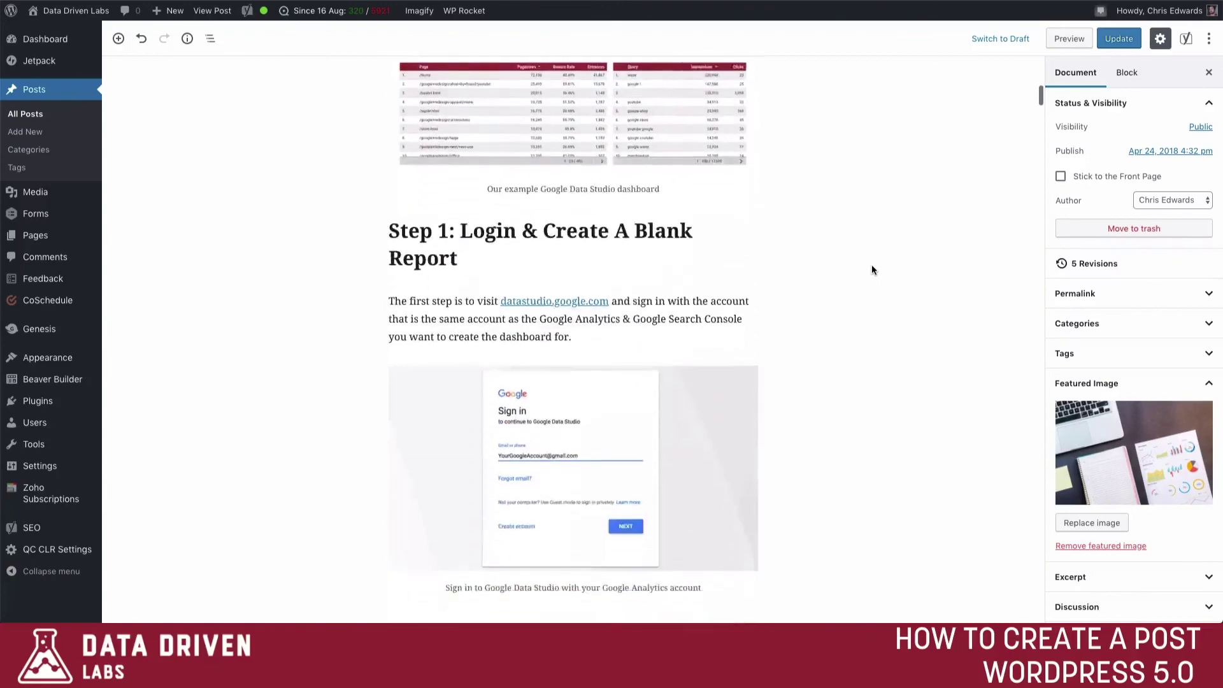
{"action": "scroll", "coordinate": [872, 270], "scroll_direction": "down", "scroll_amount": 17}
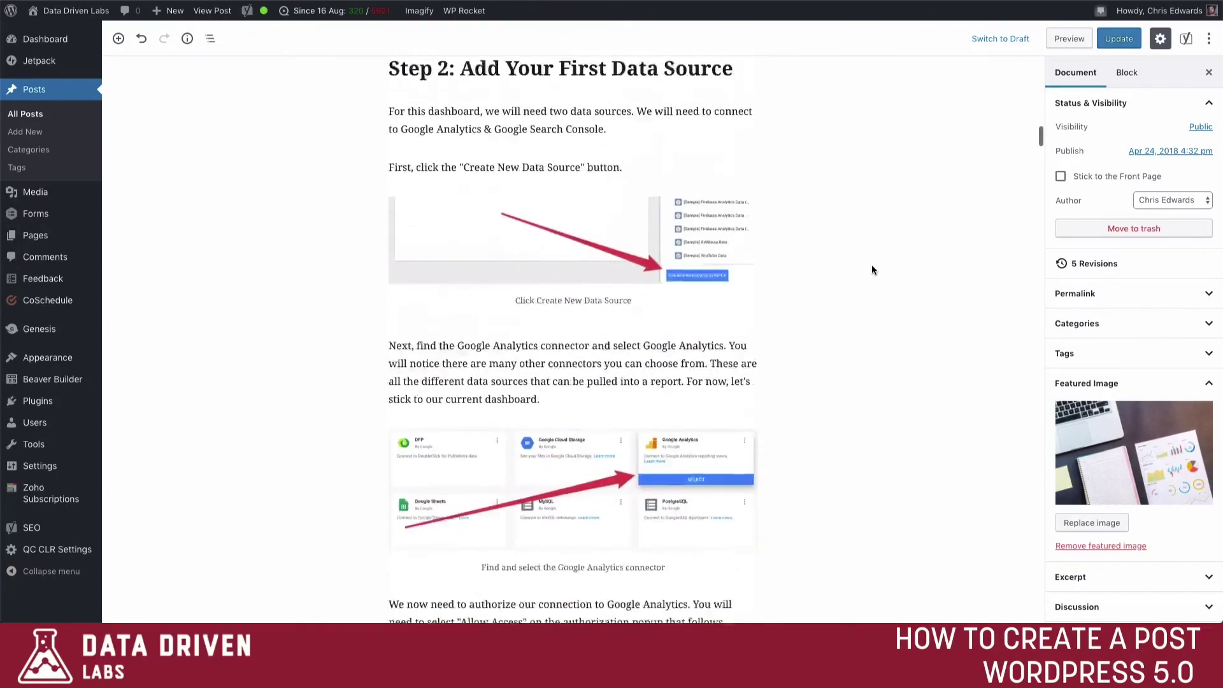
{"action": "scroll", "coordinate": [871, 270], "scroll_direction": "down", "scroll_amount": 10}
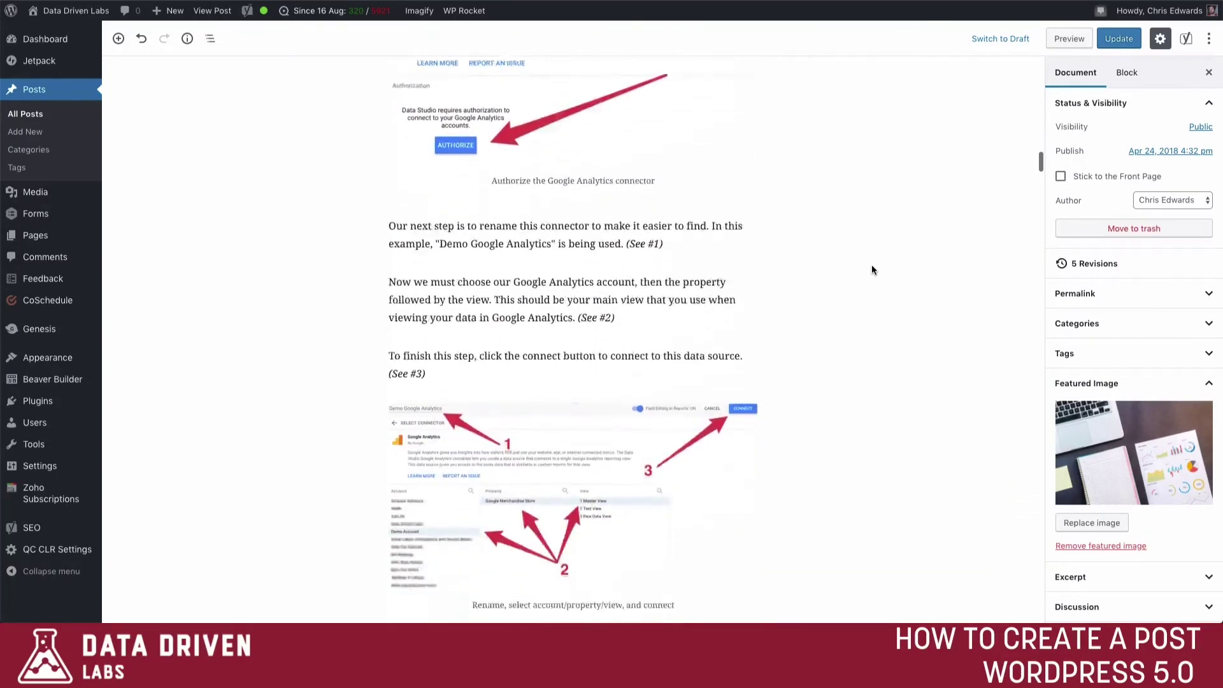
{"action": "scroll", "coordinate": [871, 269], "scroll_direction": "down", "scroll_amount": 14}
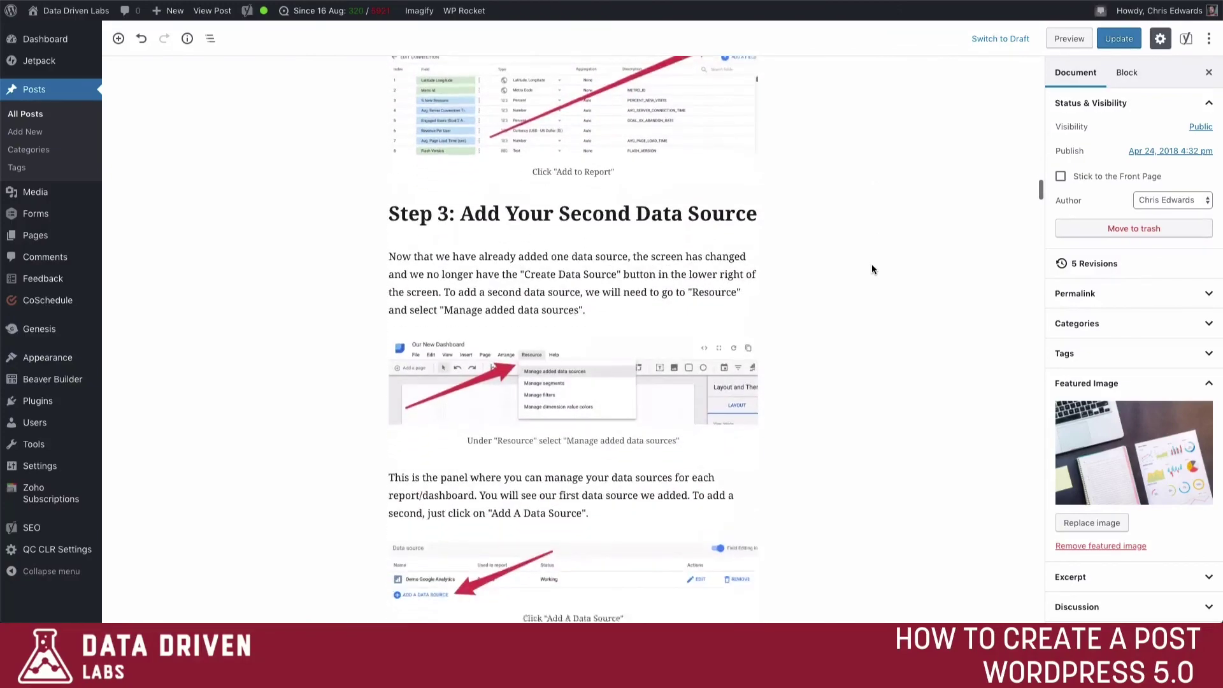
{"action": "scroll", "coordinate": [871, 269], "scroll_direction": "down", "scroll_amount": 20}
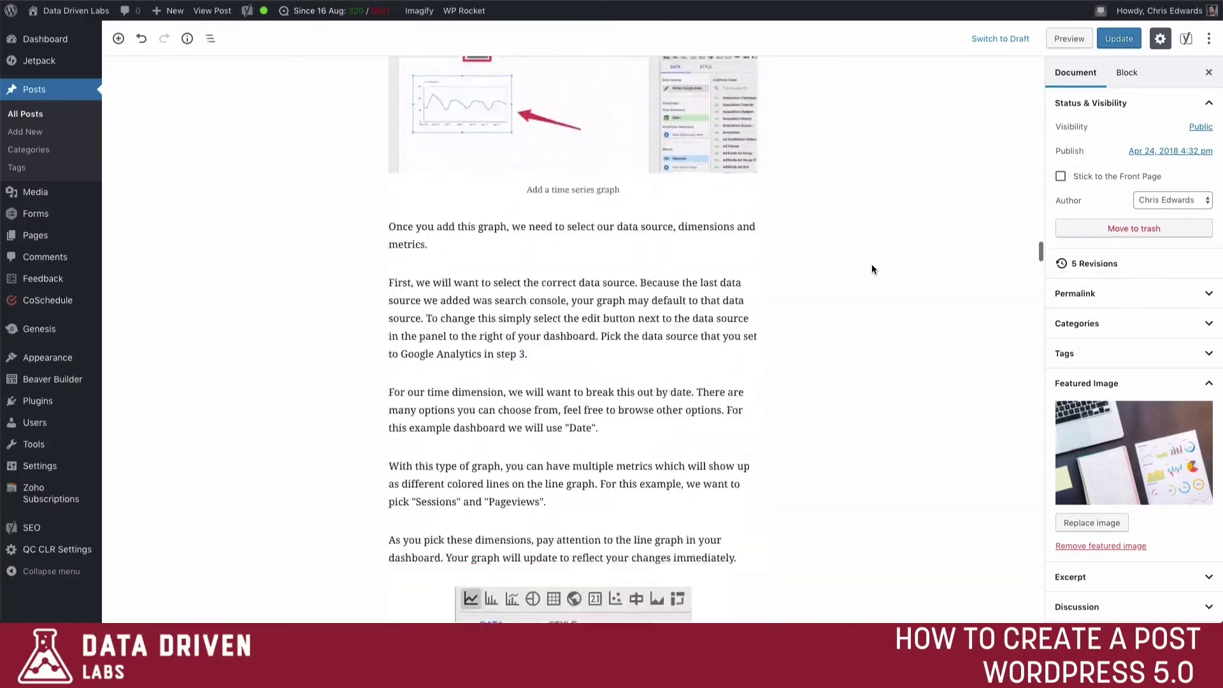
{"action": "scroll", "coordinate": [871, 264], "scroll_direction": "down", "scroll_amount": 3}
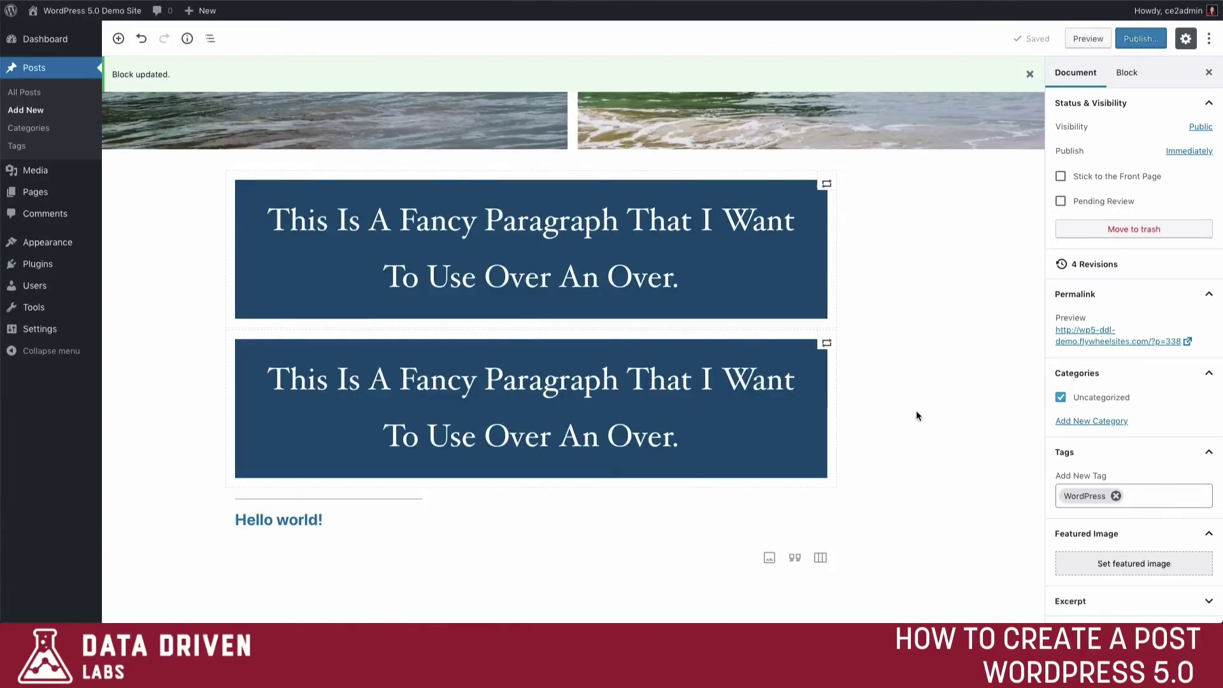
- Preview the 'WordPress 5.0 New Editor' draft on the live site
{"action": "scroll", "coordinate": [916, 415], "scroll_direction": "up", "scroll_amount": 15}
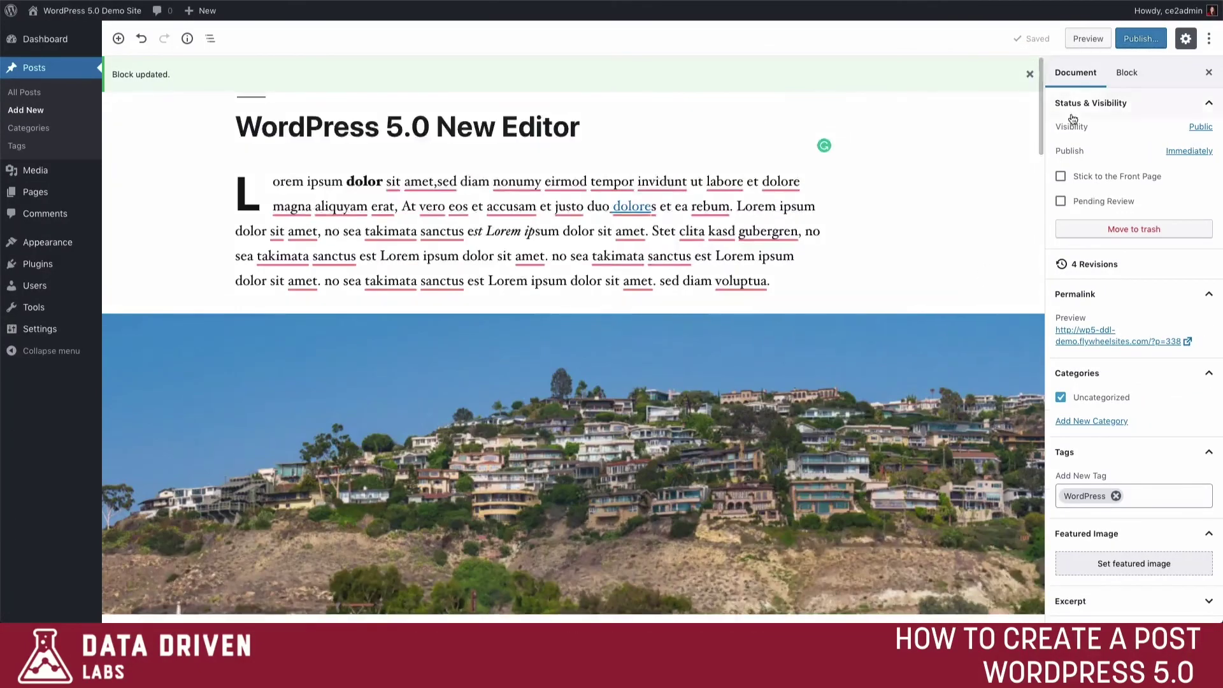
{"action": "left_click", "coordinate": [1088, 39]}
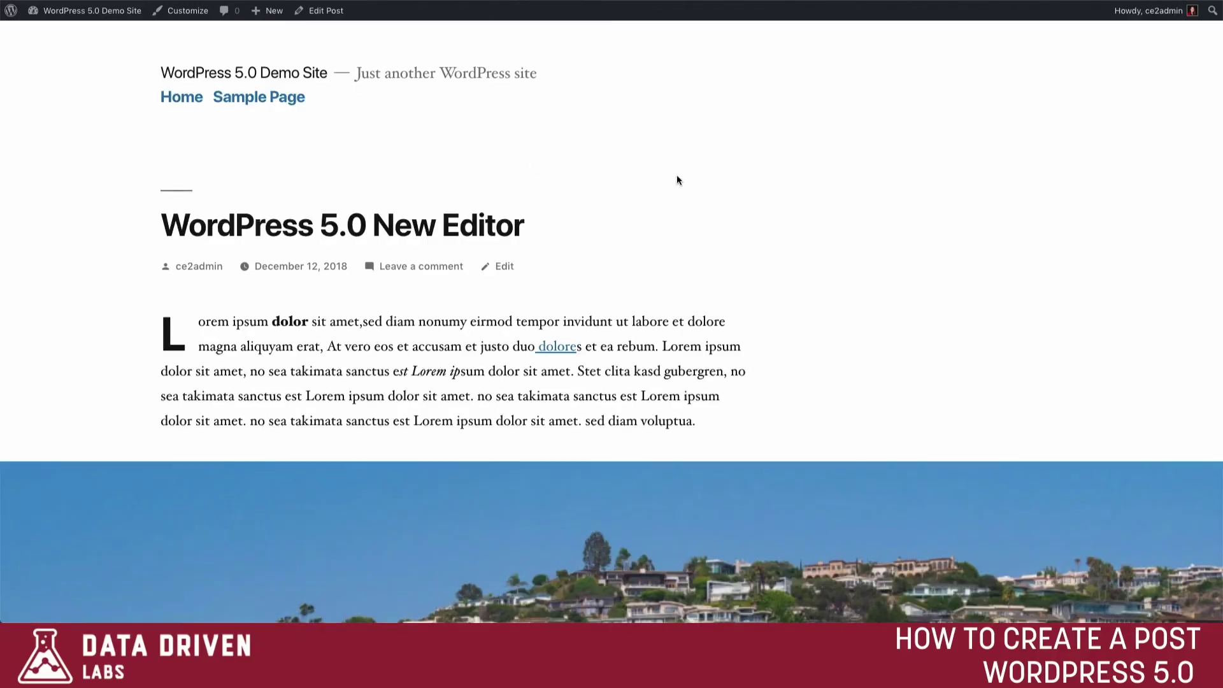
{"action": "scroll", "coordinate": [676, 174], "scroll_direction": "down", "scroll_amount": 10}
{"action": "scroll", "coordinate": [678, 179], "scroll_direction": "down", "scroll_amount": 15}
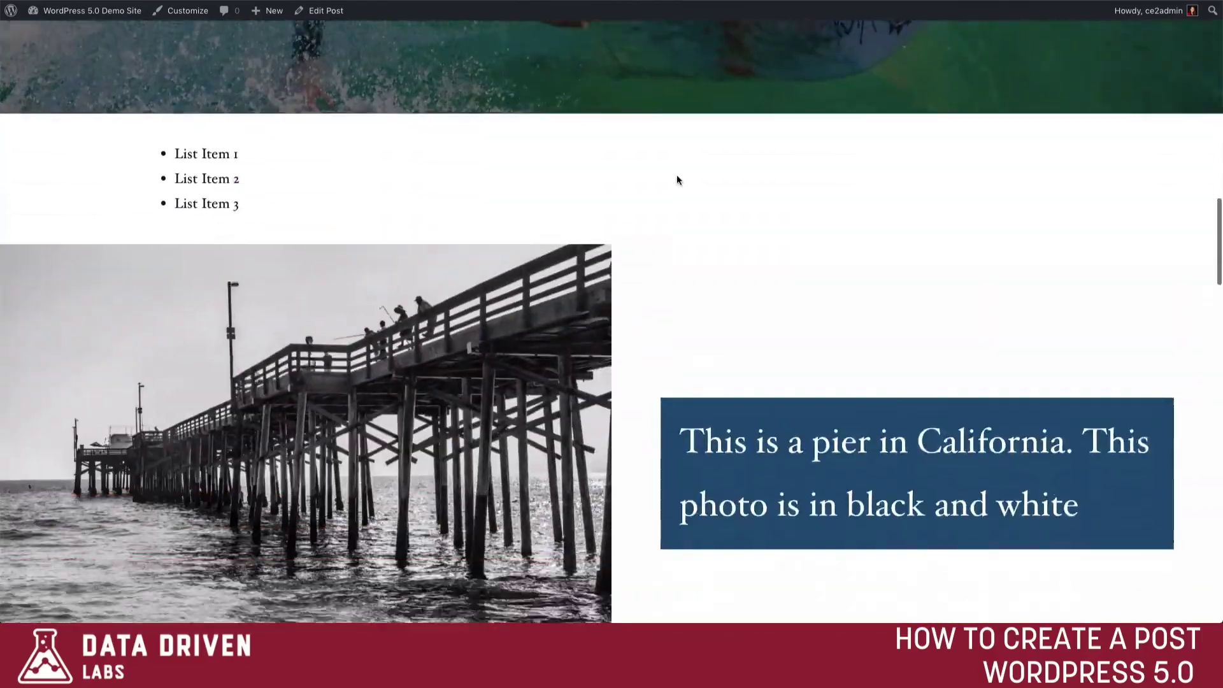
{"action": "scroll", "coordinate": [676, 176], "scroll_direction": "down", "scroll_amount": 8}
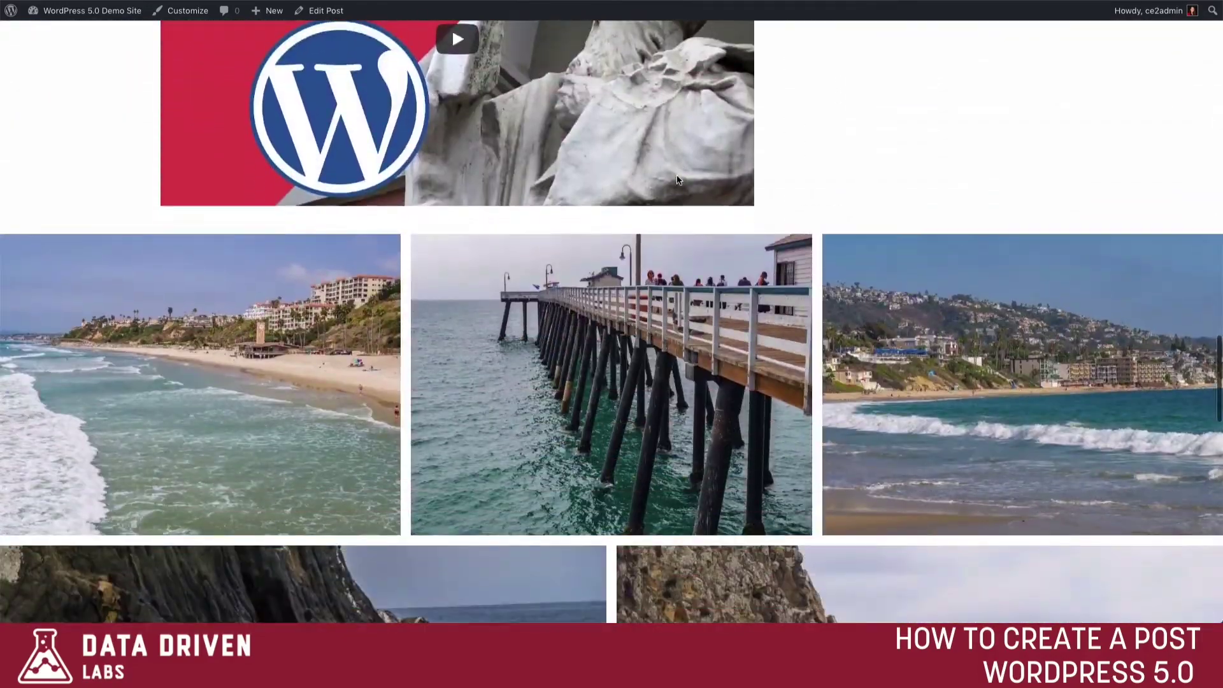
{"action": "scroll", "coordinate": [737, 315], "scroll_direction": "down", "scroll_amount": 7}
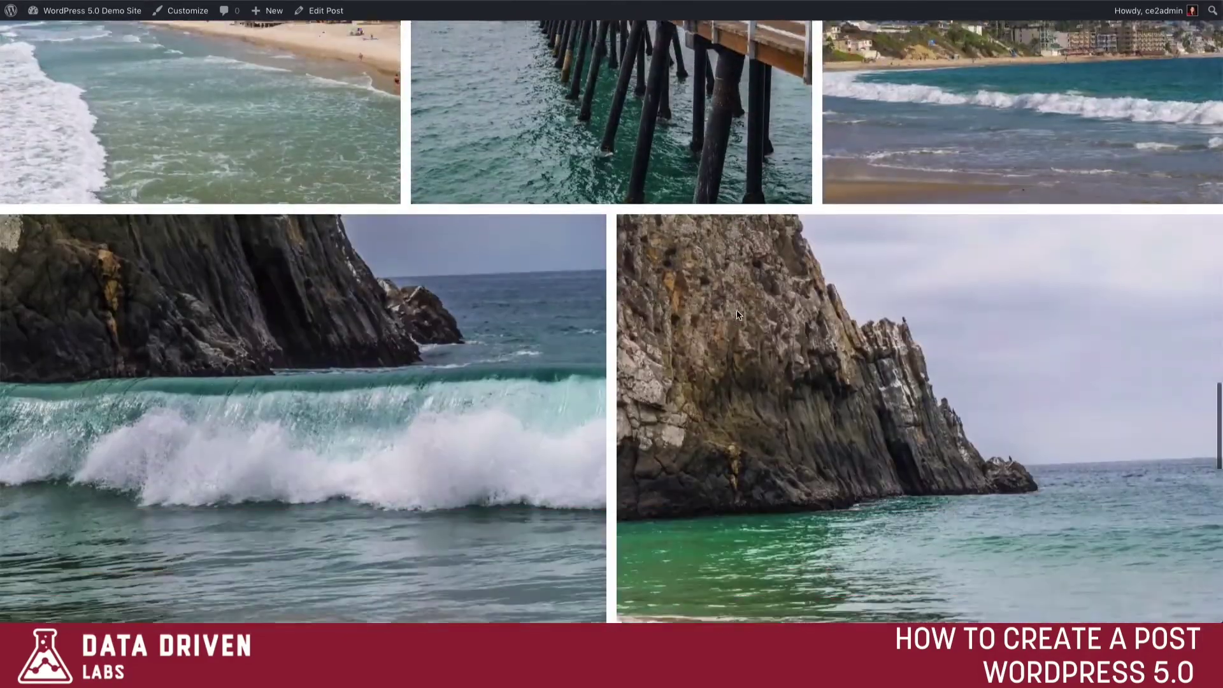
{"action": "scroll", "coordinate": [528, 267], "scroll_direction": "down", "scroll_amount": 6}
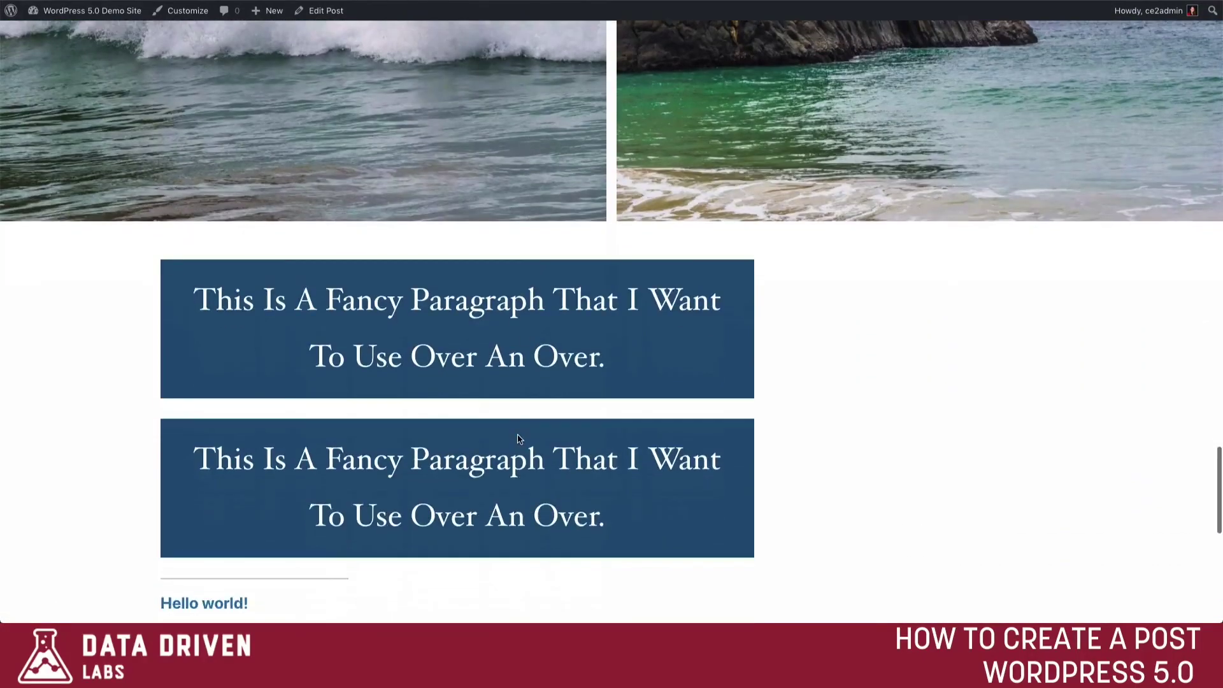
{"action": "scroll", "coordinate": [500, 283], "scroll_direction": "down", "scroll_amount": 3}
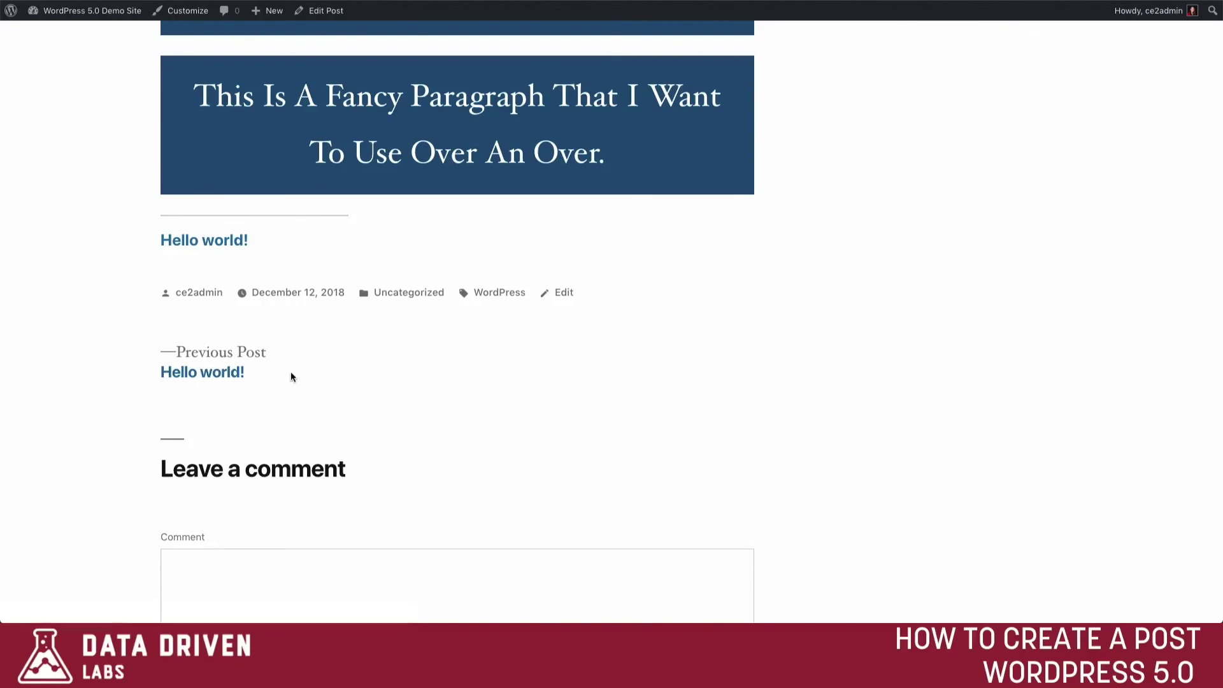
{"action": "scroll", "coordinate": [291, 372], "scroll_direction": "down", "scroll_amount": 2}
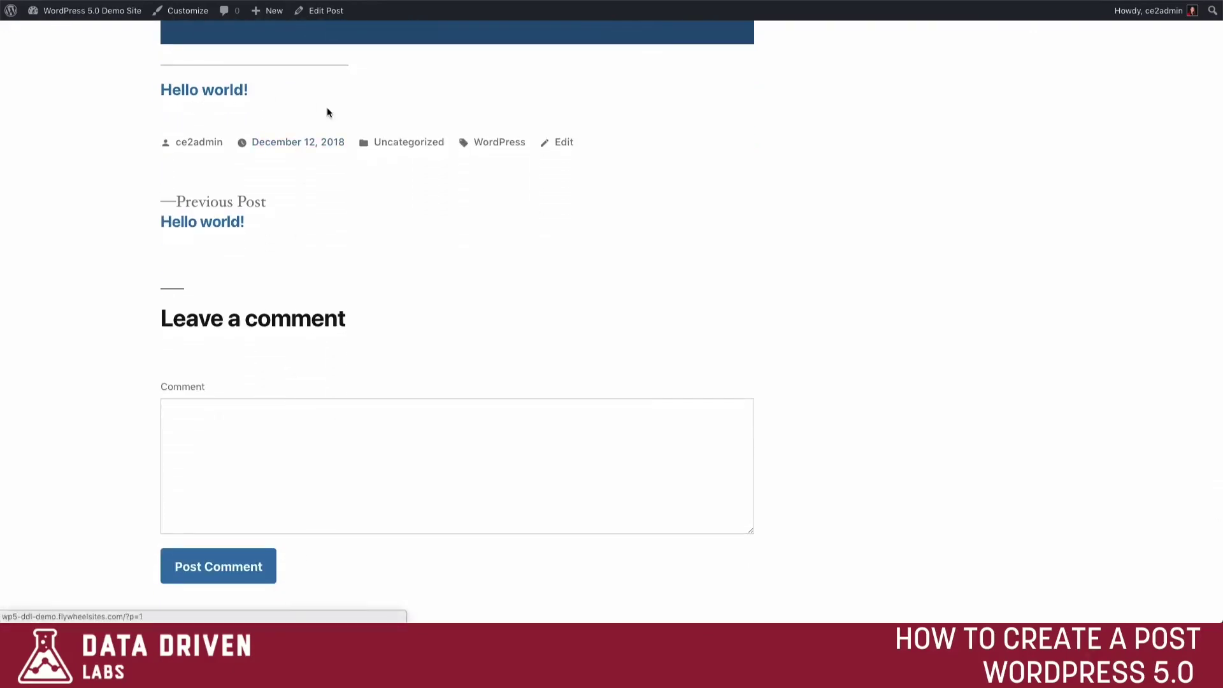
{"action": "scroll", "coordinate": [326, 109], "scroll_direction": "up", "scroll_amount": 6}
{"action": "scroll", "coordinate": [327, 112], "scroll_direction": "up", "scroll_amount": 20}
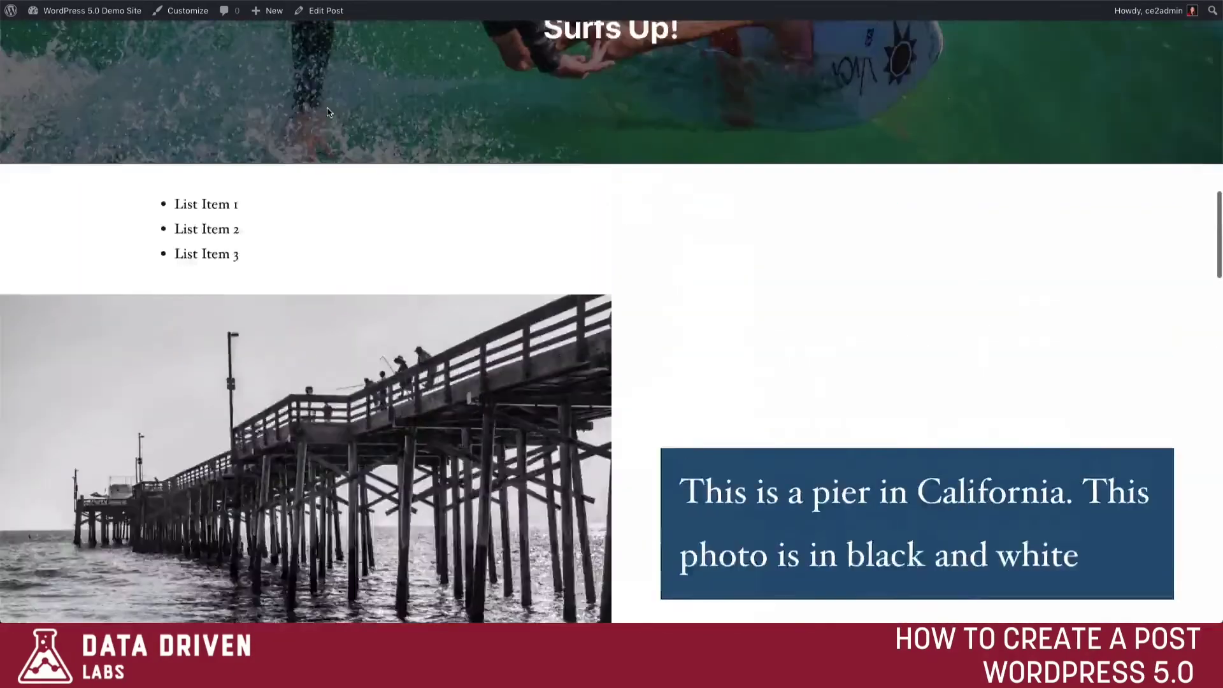